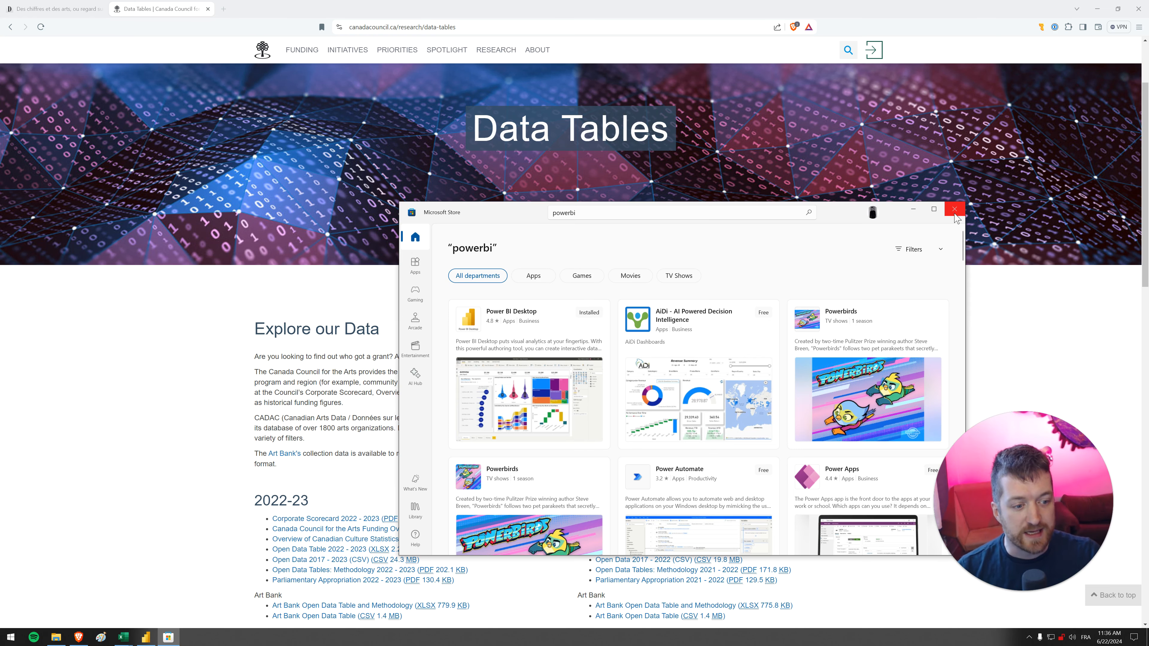
Close the Microsoft Store and review the open data downloads on the Canada Council Data Tables page.
click(954, 209)
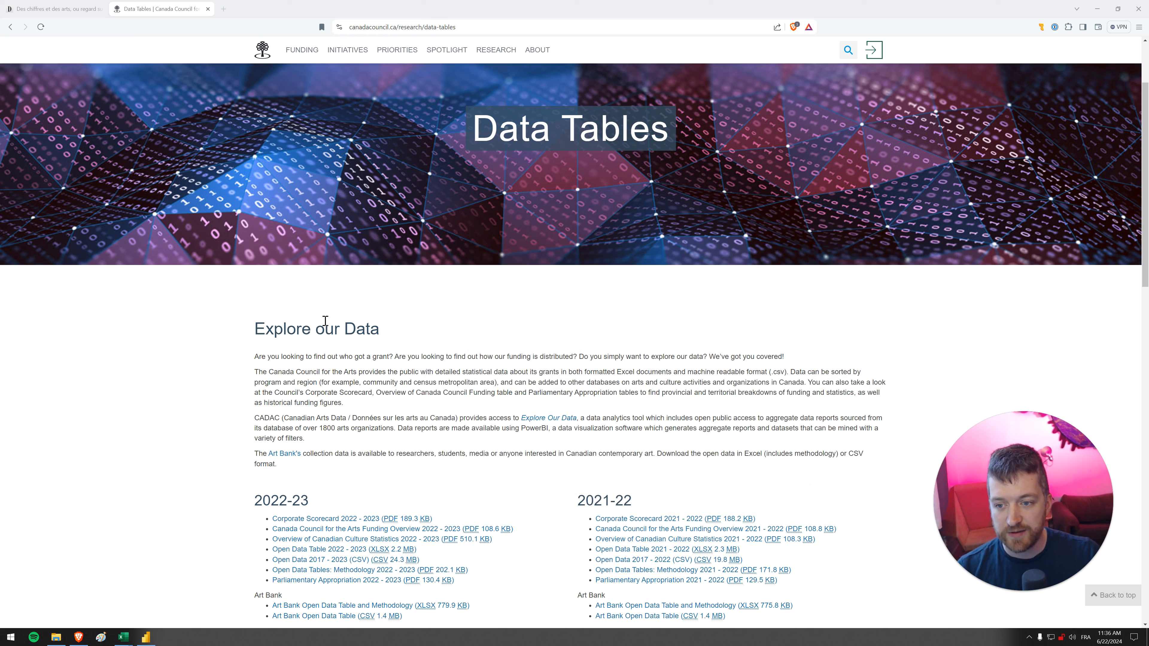
click(351, 28)
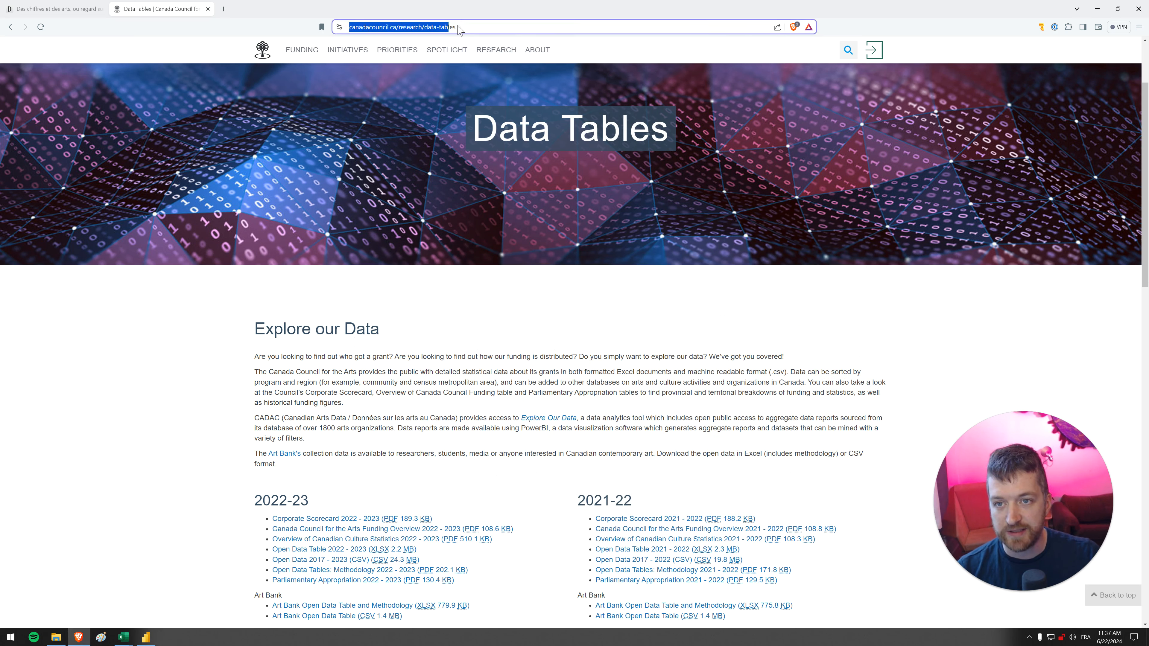
click(322, 332)
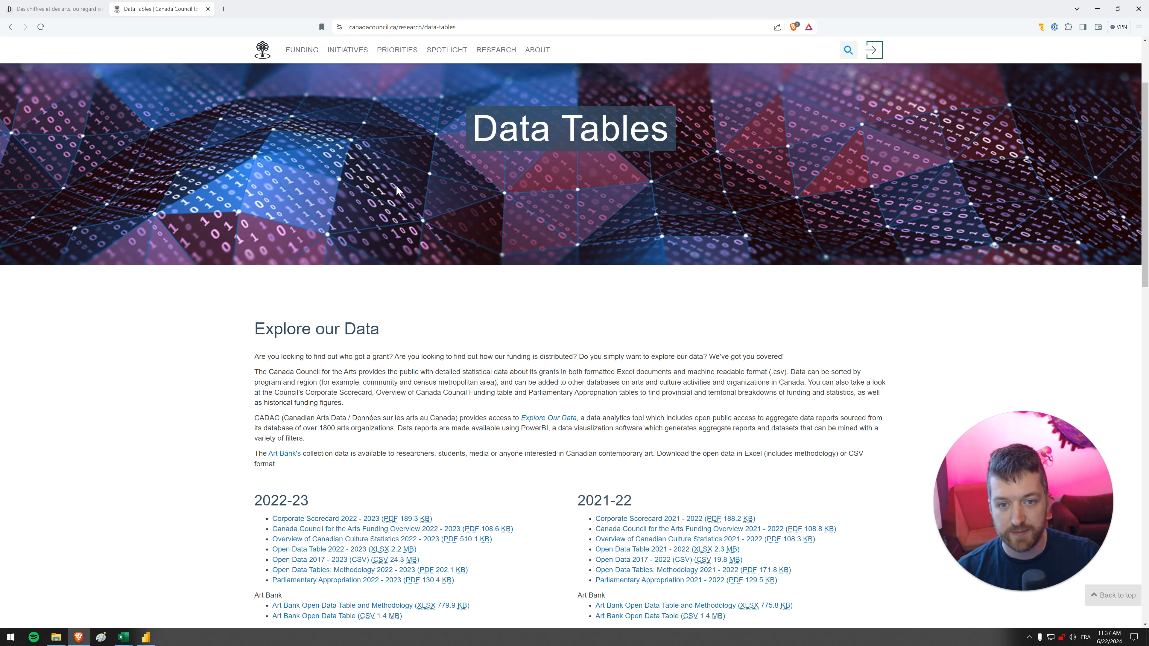
scroll(183, 375, down, 3)
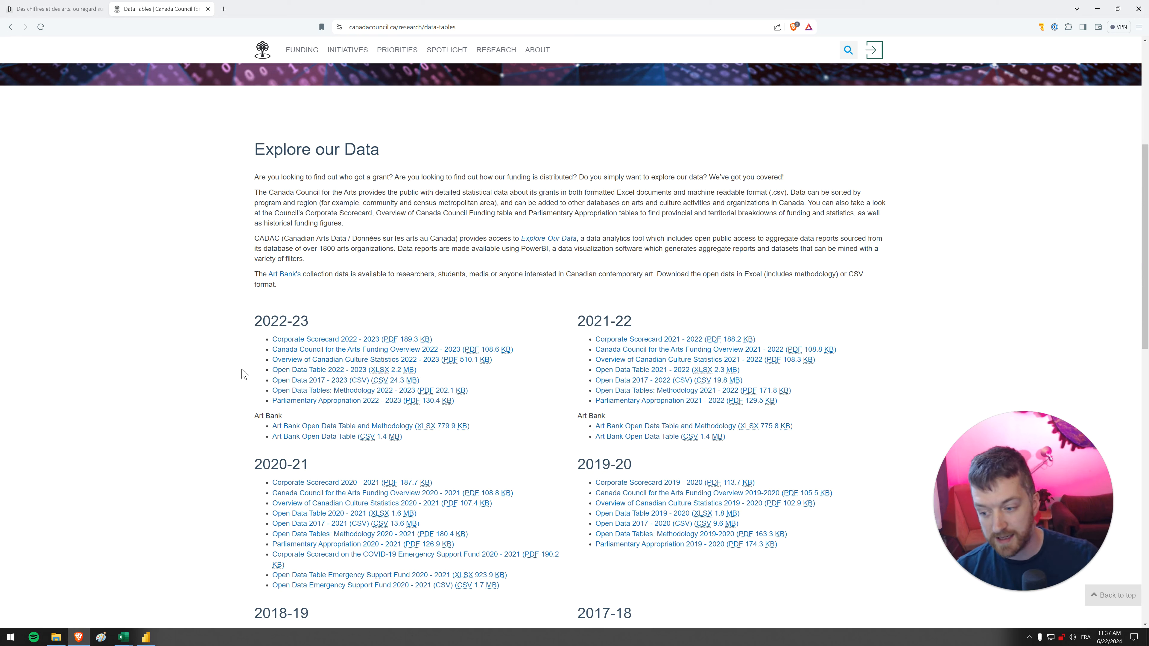
Open OpenData2017-23_DonneesOuvertes2017-2023csv.csv from the Arts Funding folder in Excel.
click(57, 639)
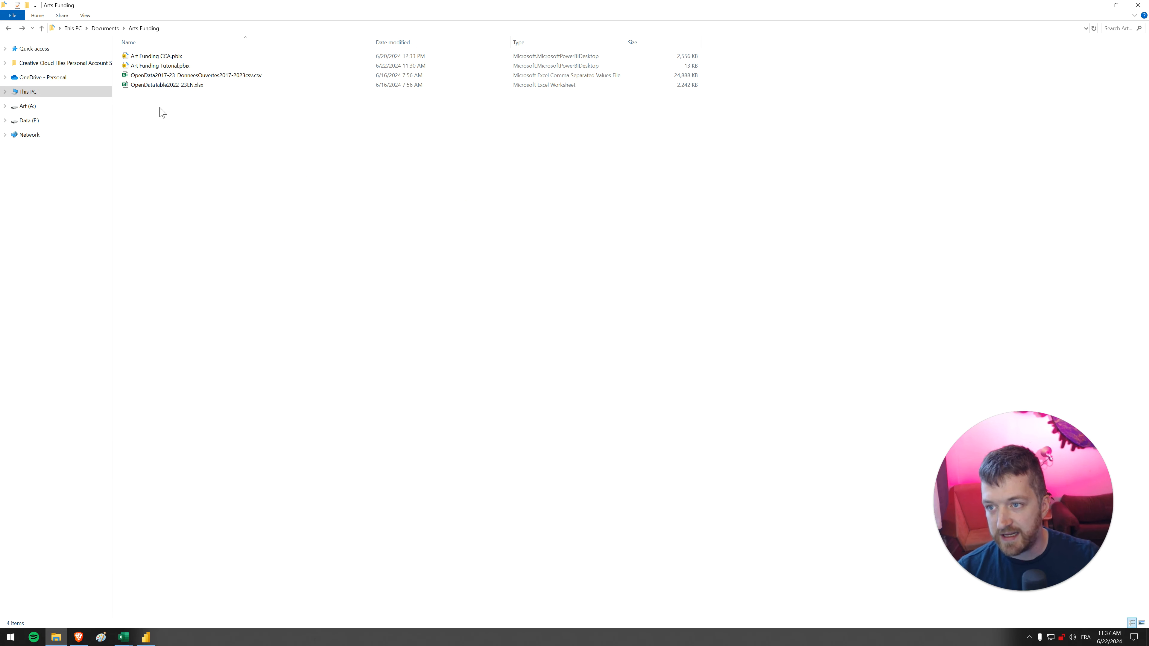
double_click(179, 75)
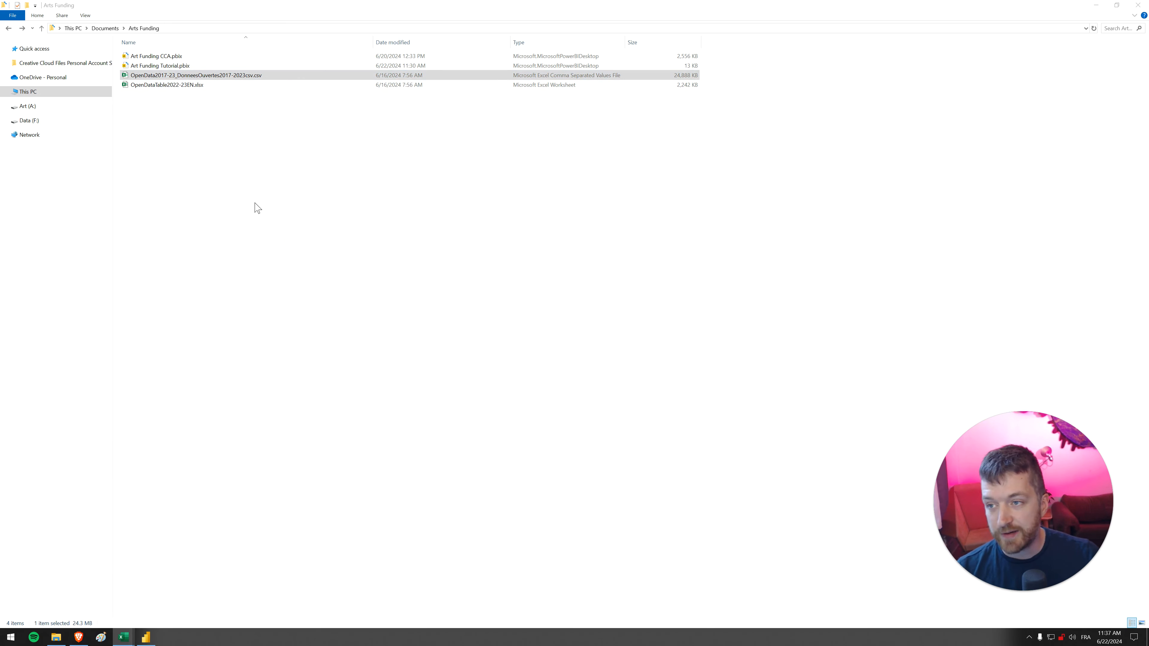
right_click(193, 77)
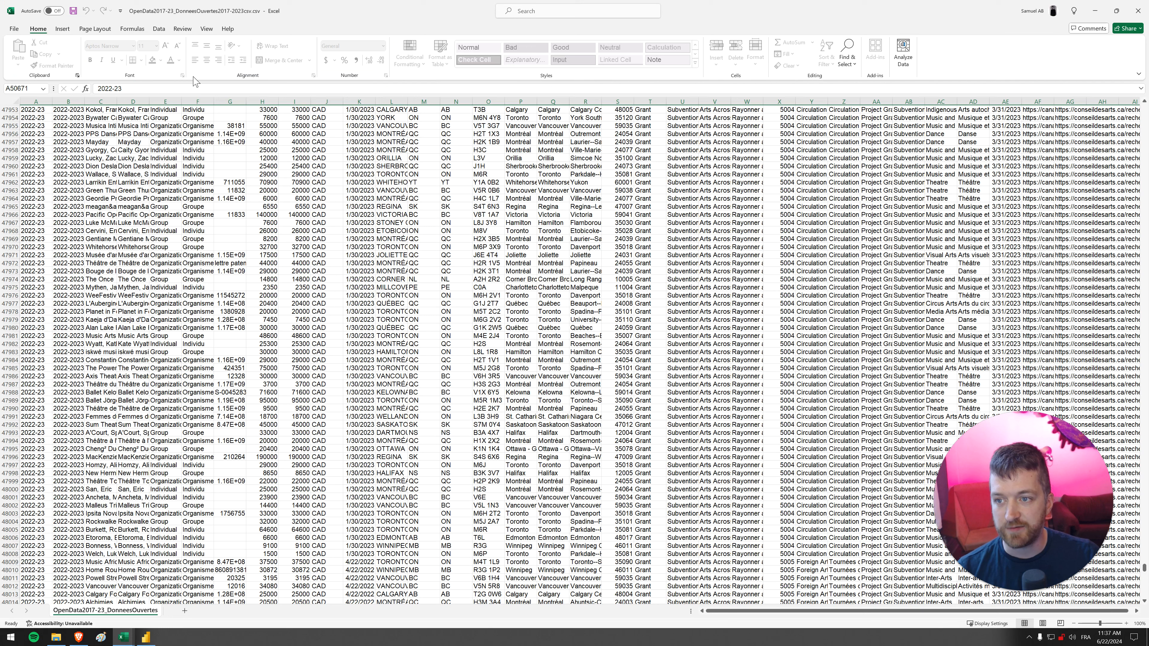
click(510, 183)
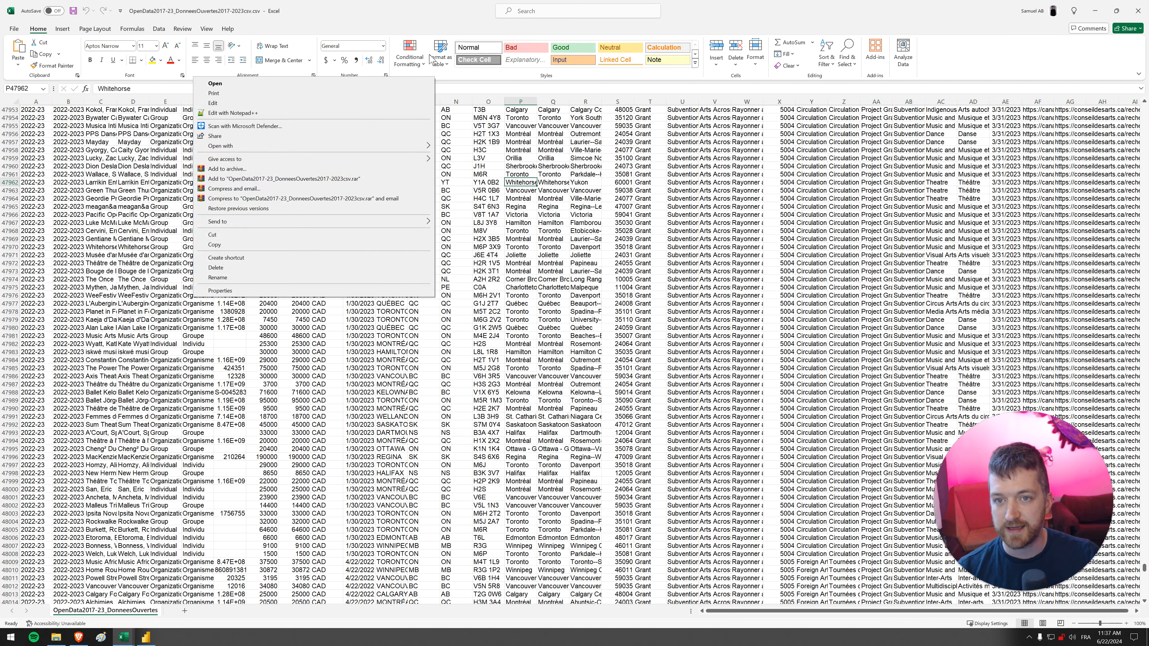
Inspect the raw comma-separated text of the 2017-2023 CSV file in Notepad++, declining the program update, and close the editor.
click(56, 637)
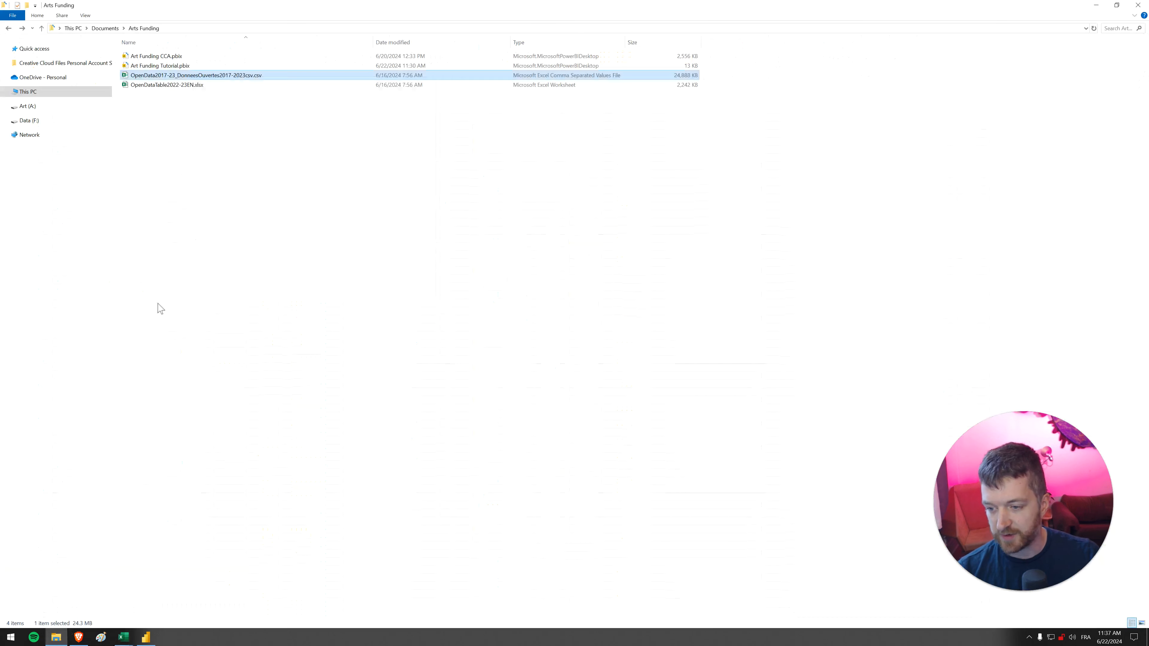
right_click(184, 77)
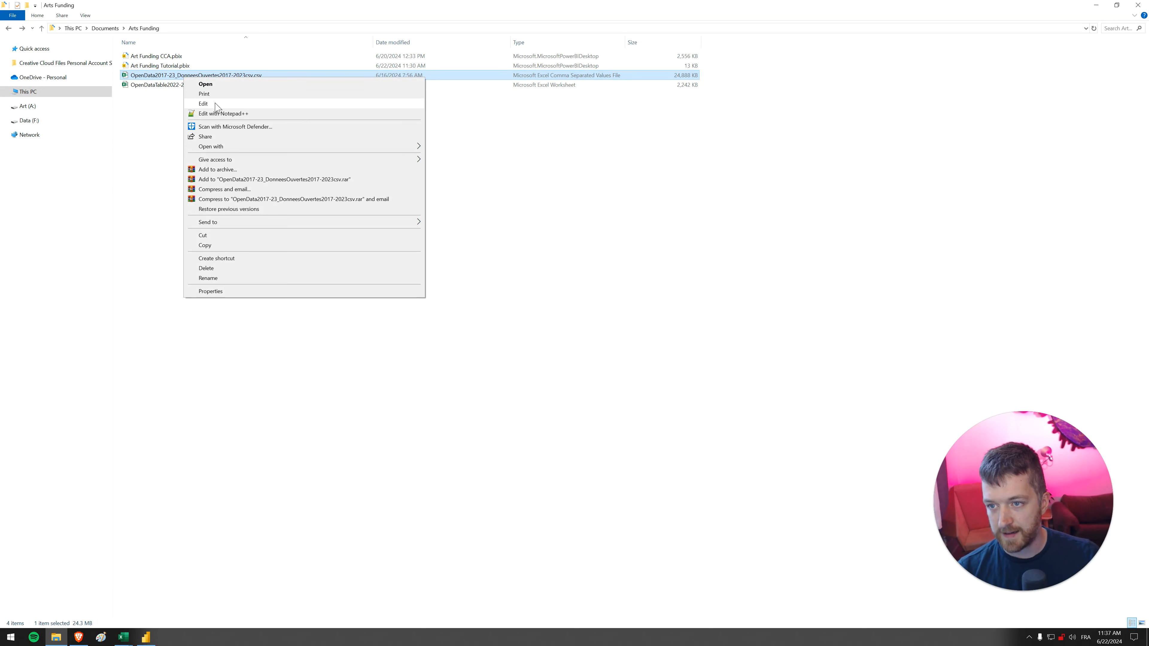
click(215, 113)
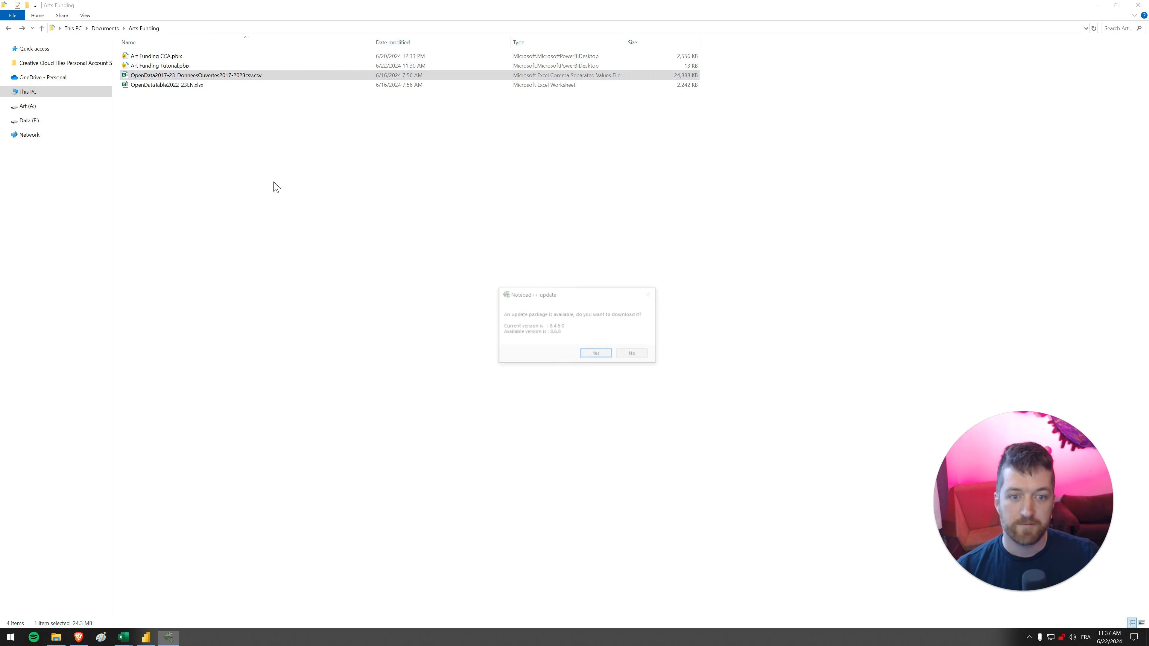
click(634, 356)
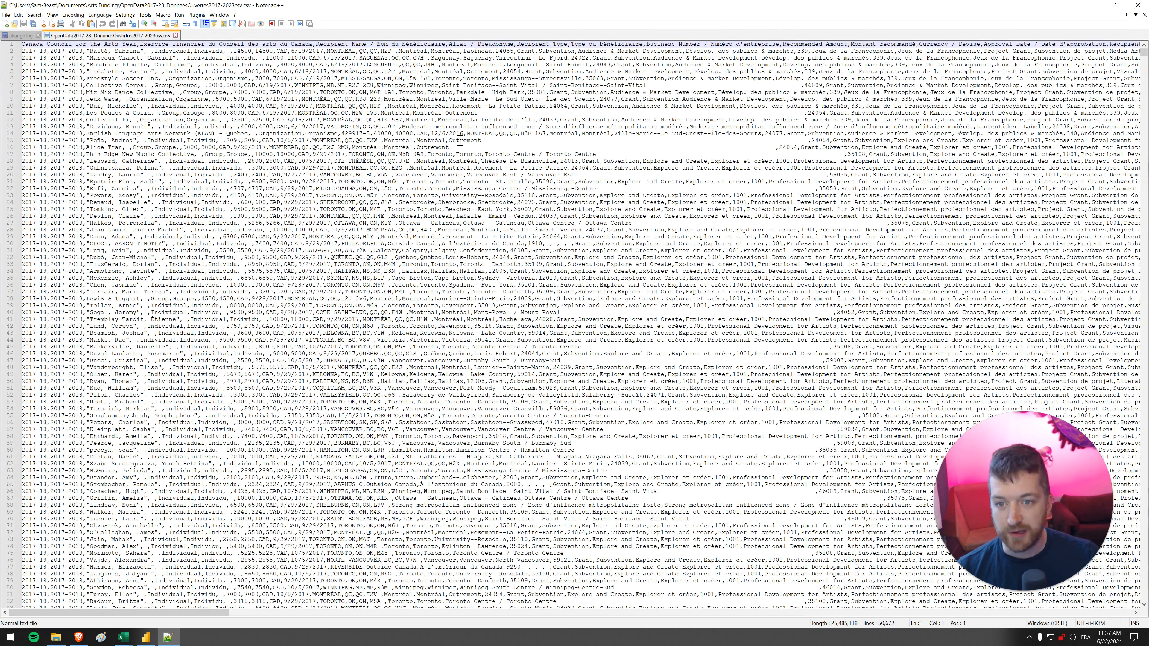
drag(453, 146, 331, 141)
click(1133, 7)
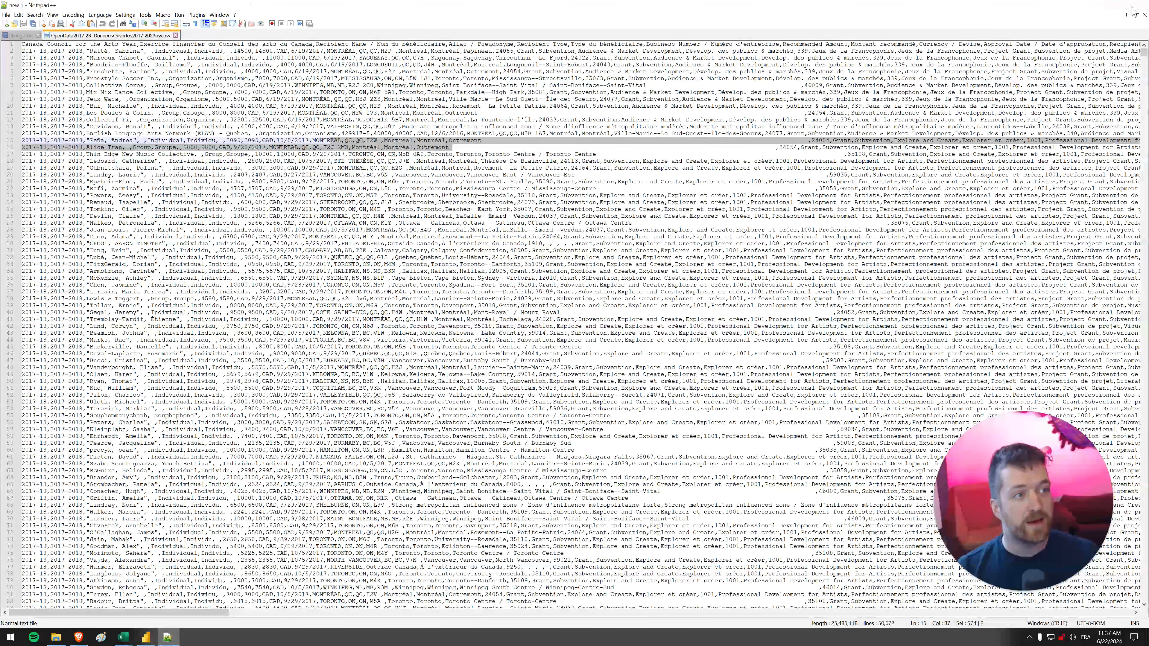
Fit all column widths to their content in the 2017-2023 Excel sheet and browse the grant recipient rows.
click(157, 611)
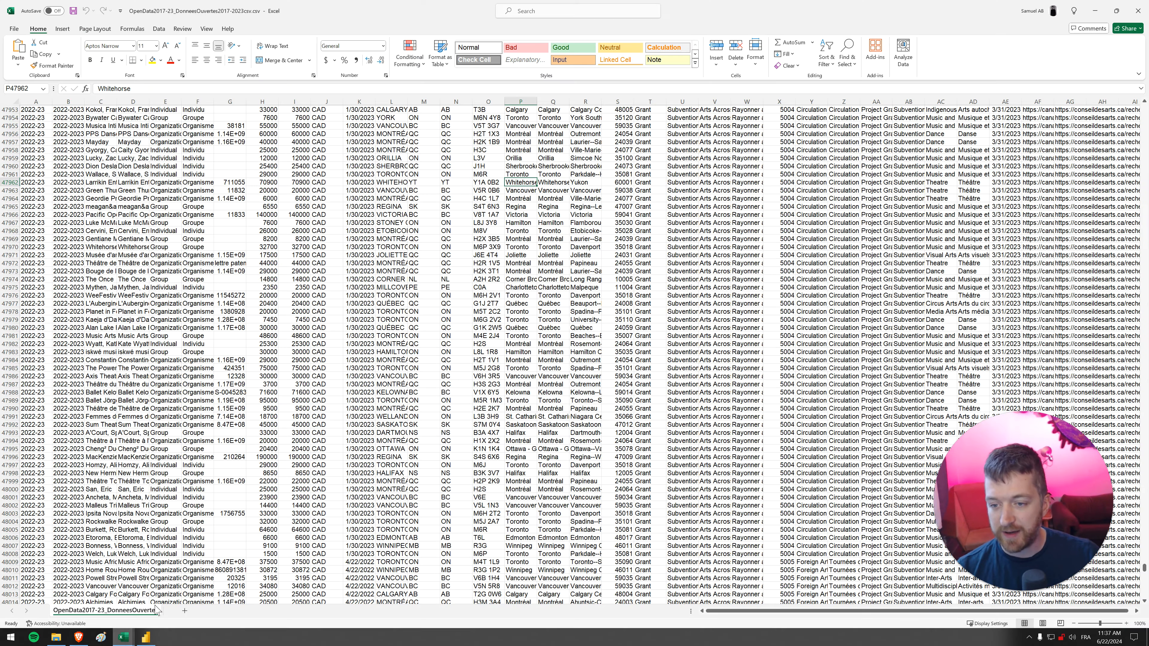
click(413, 359)
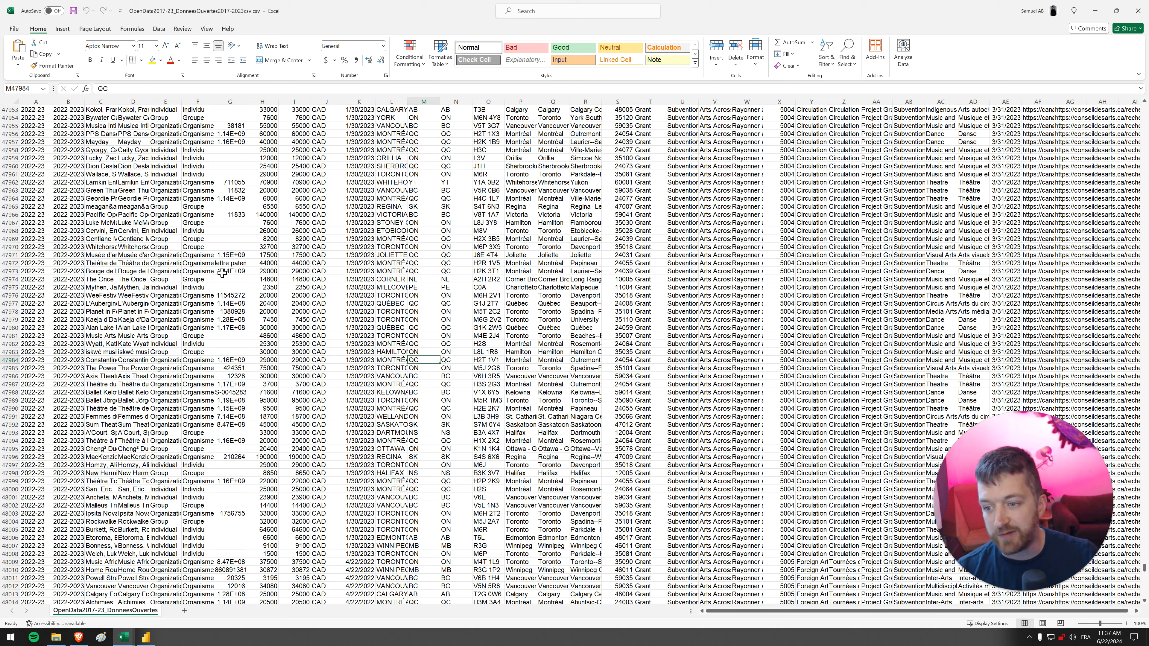
click(144, 192)
click(40, 110)
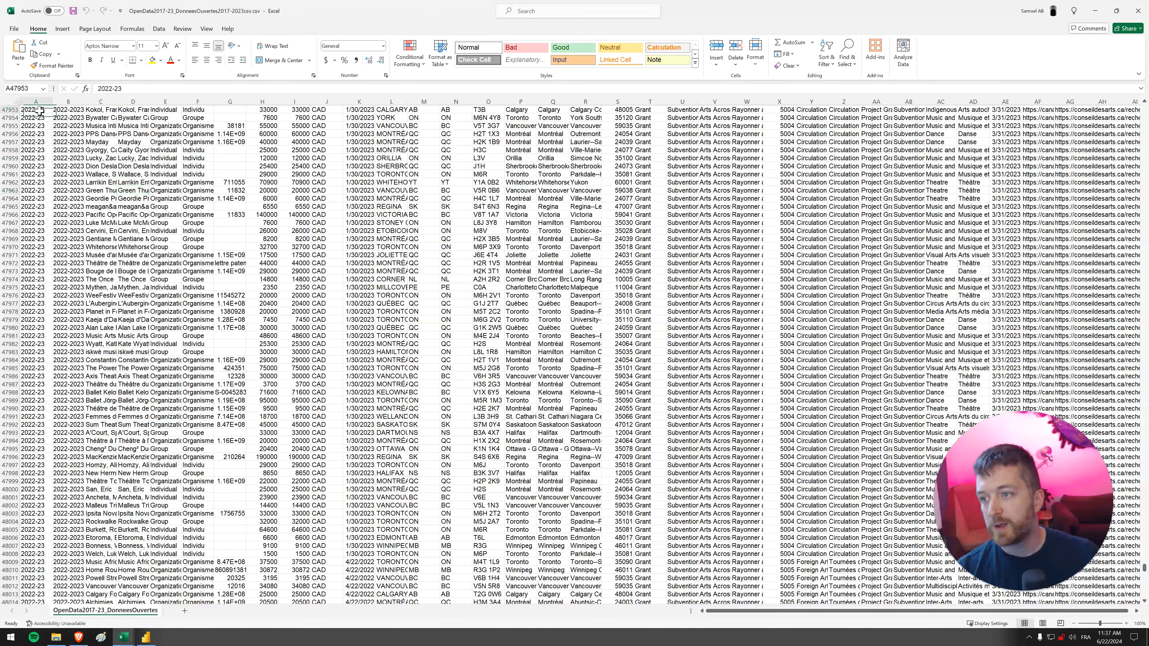
click(16, 101)
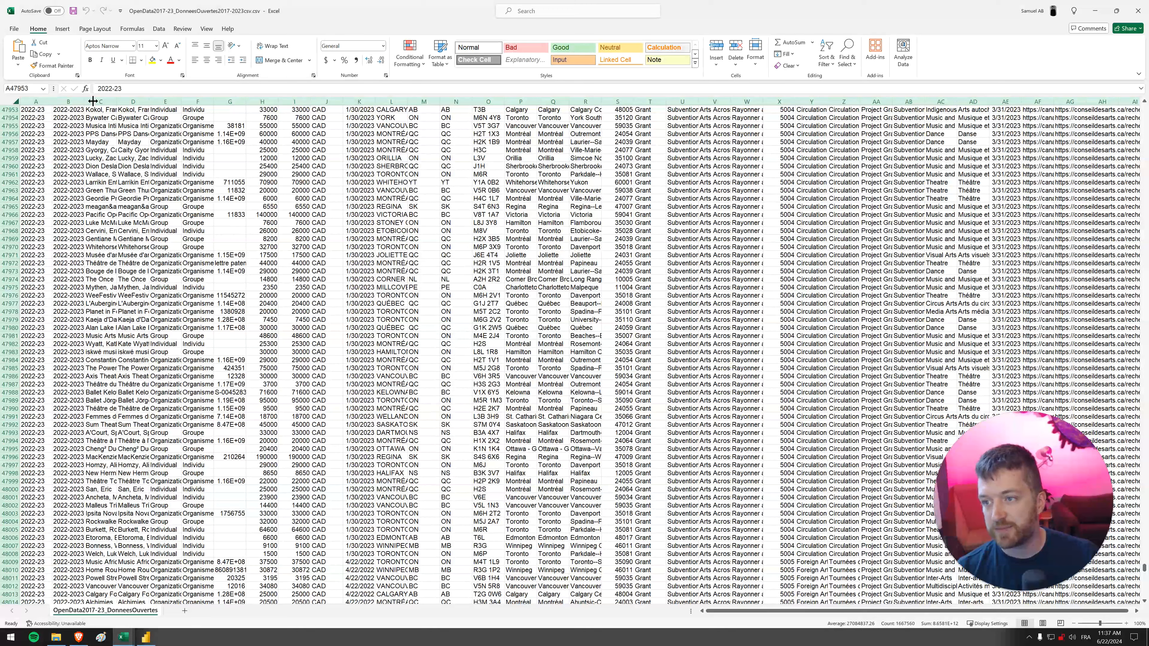
click(128, 172)
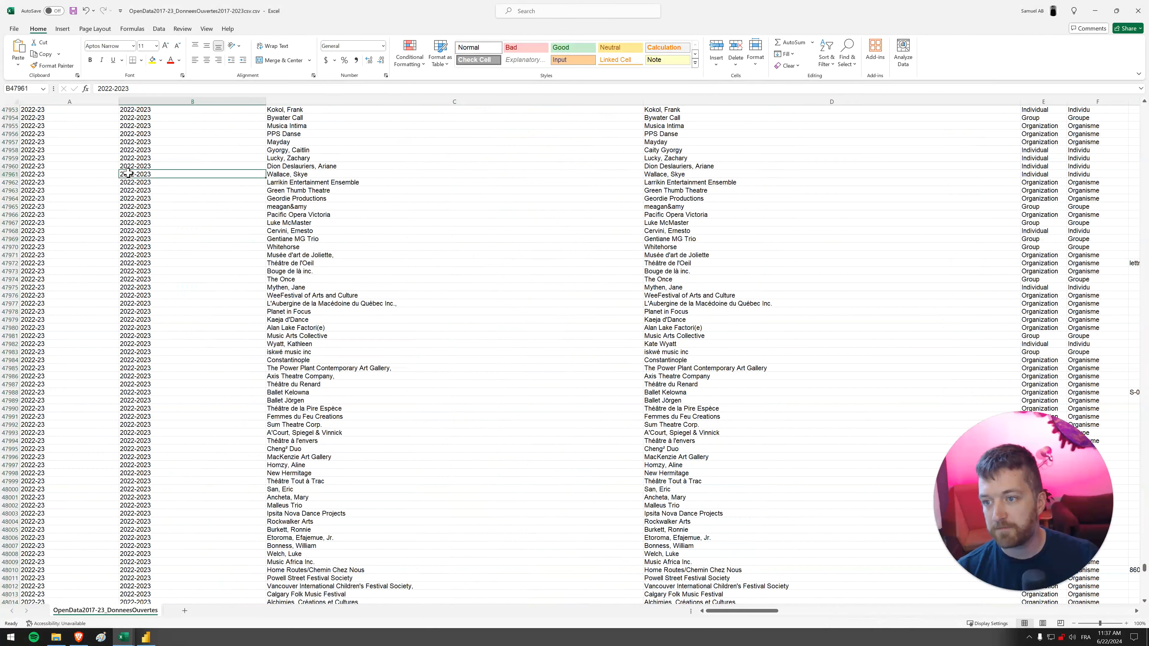
middle_click(372, 373)
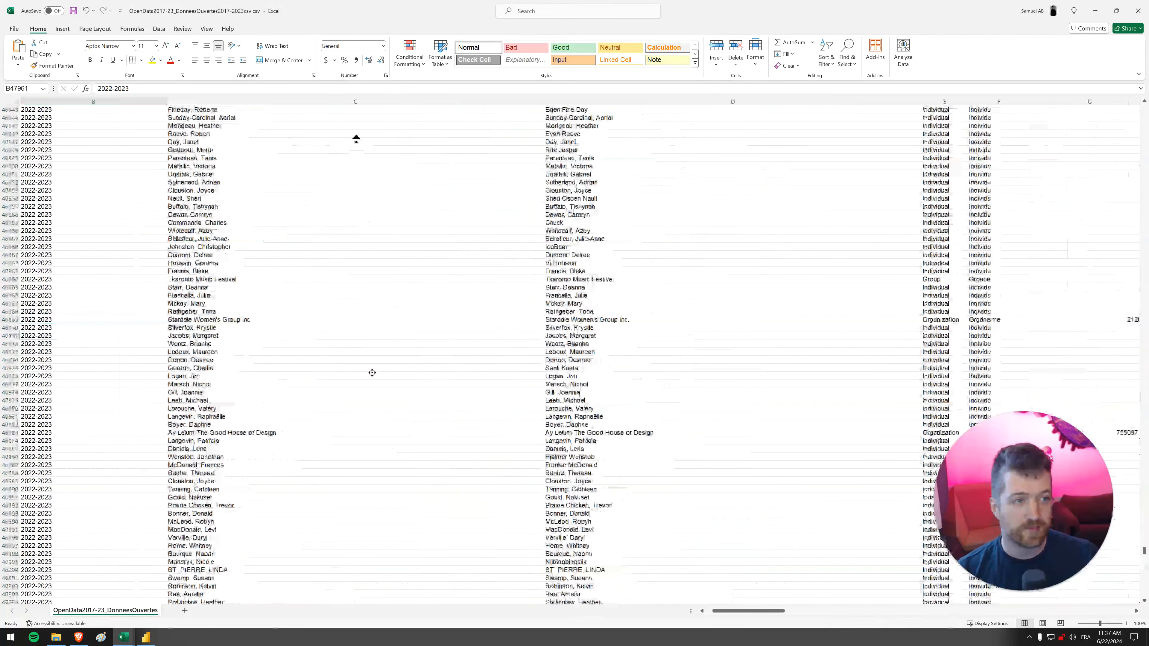
middle_click(356, 139)
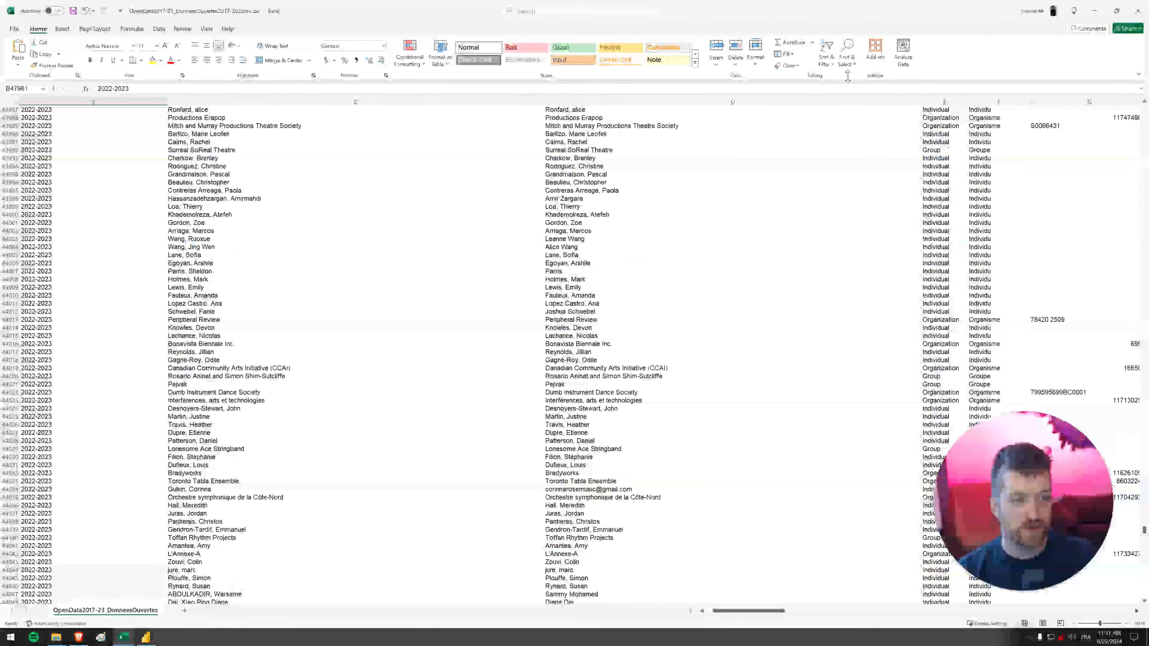
Close the 2017-2023 CSV workbook and the OpenDataTable2022-23EN.xlsx workbook in Excel.
click(1138, 11)
click(601, 330)
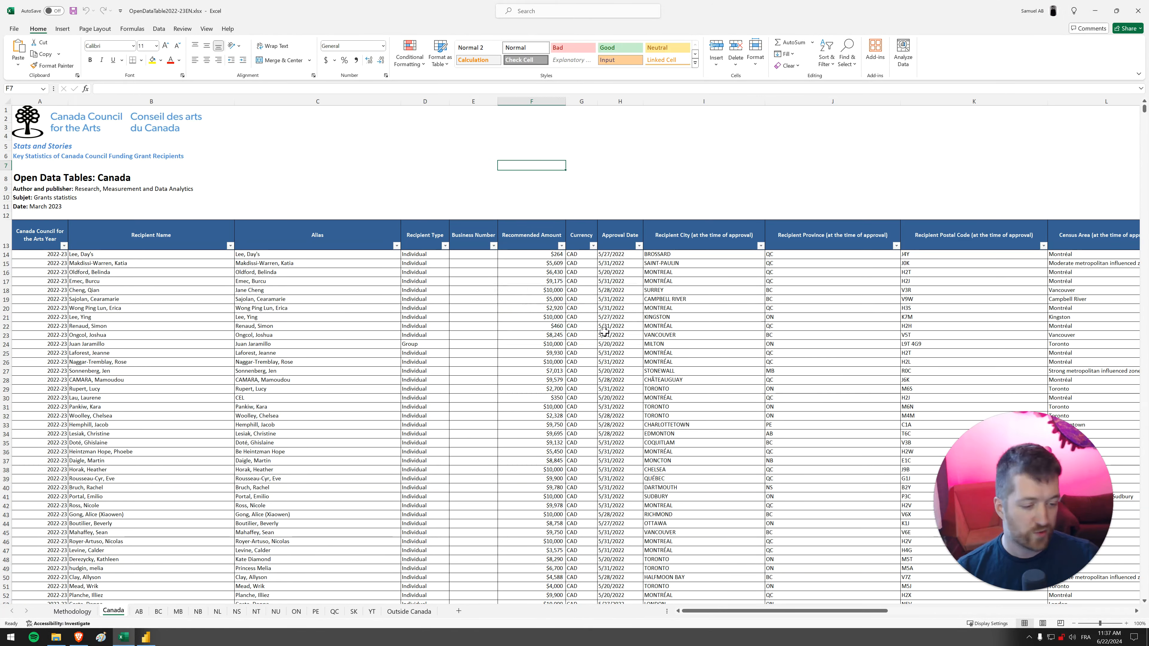
click(1138, 11)
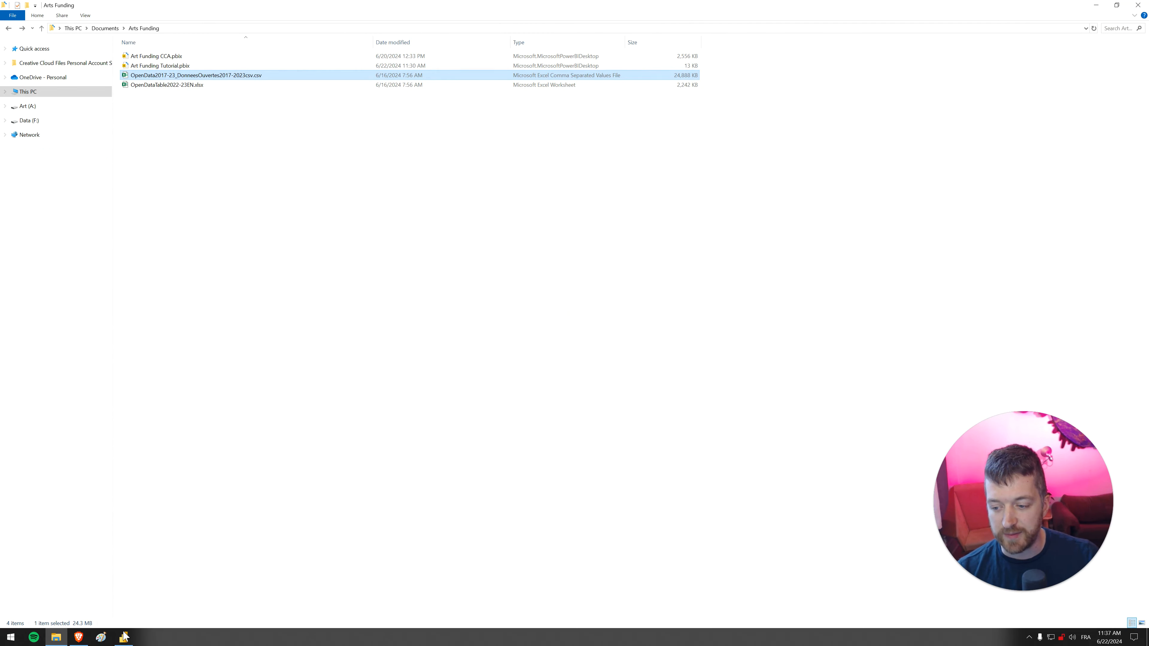
Switch to Power BI Desktop, connect to OpenData2017-23_DonneesOuvertes2017-2023csv.csv as a Text/CSV source and open it for data transformation.
click(123, 637)
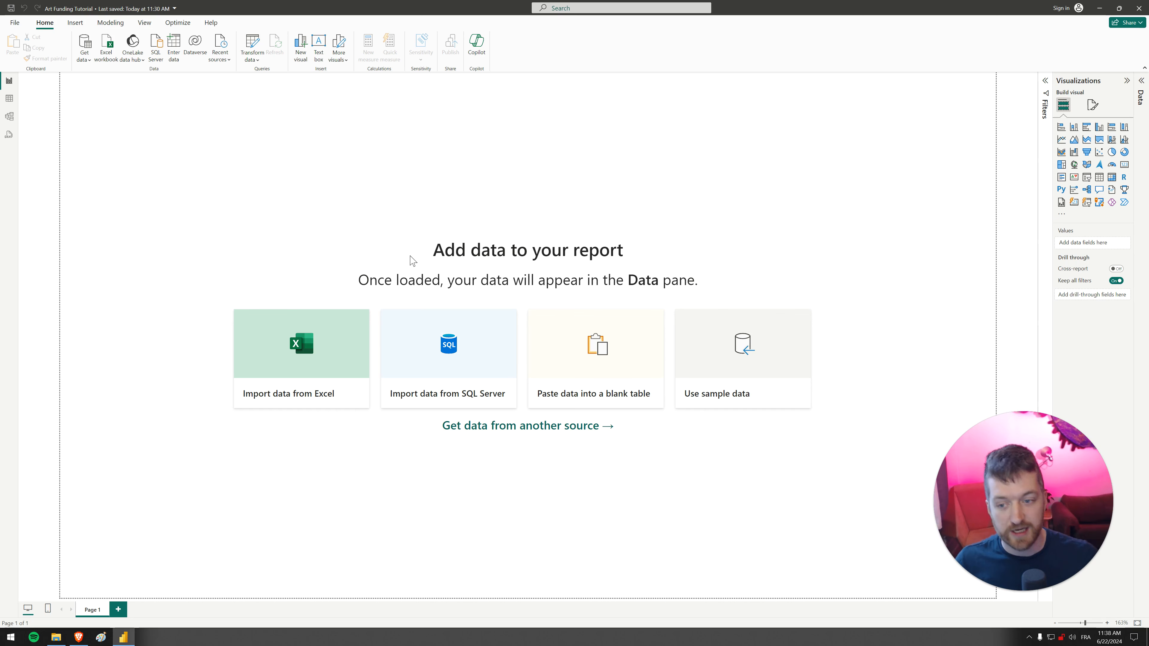
click(84, 45)
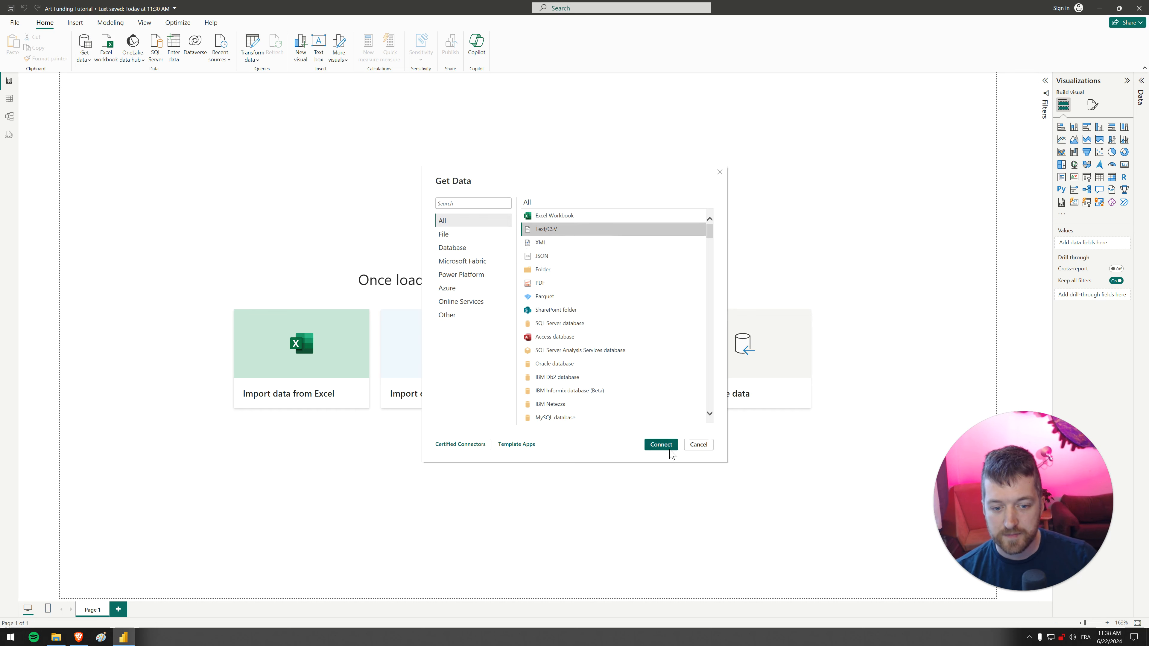
click(661, 444)
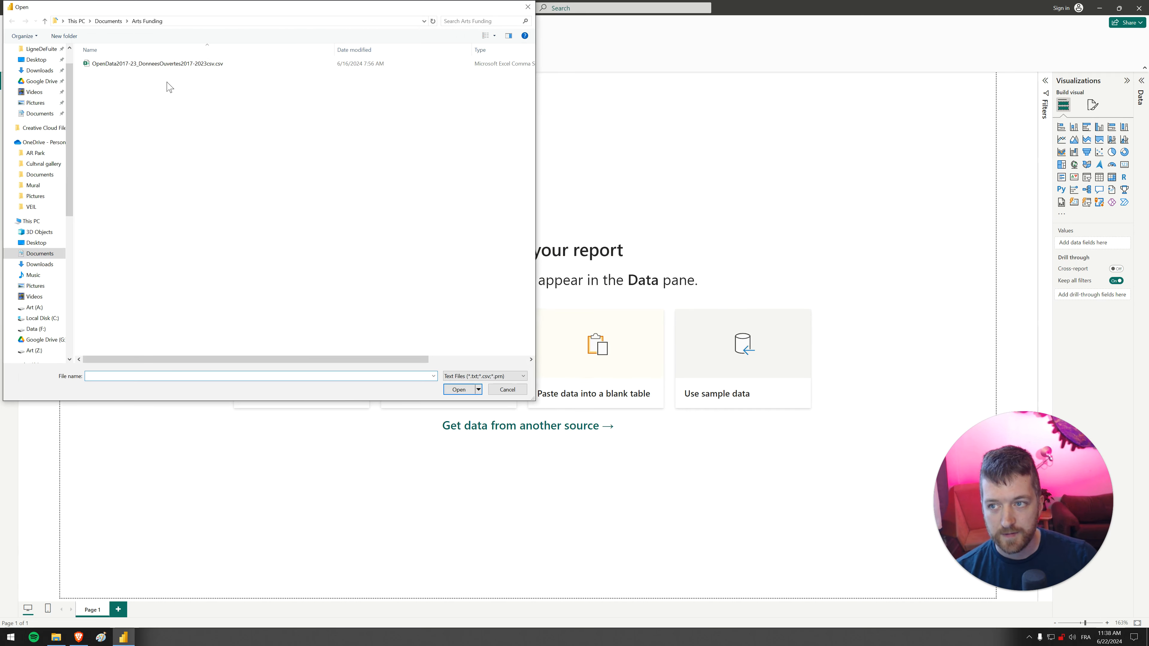
double_click(162, 64)
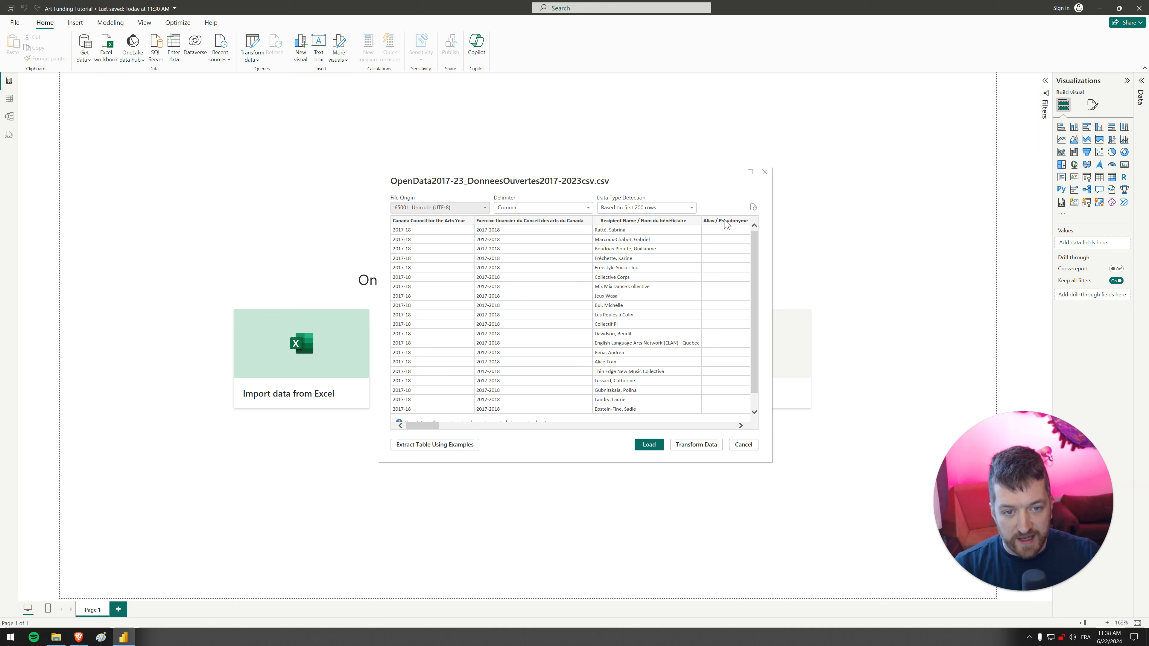
mouse_move(428, 428)
mouse_down()
mouse_move(701, 425)
mouse_move(733, 412)
mouse_move(421, 414)
mouse_up()
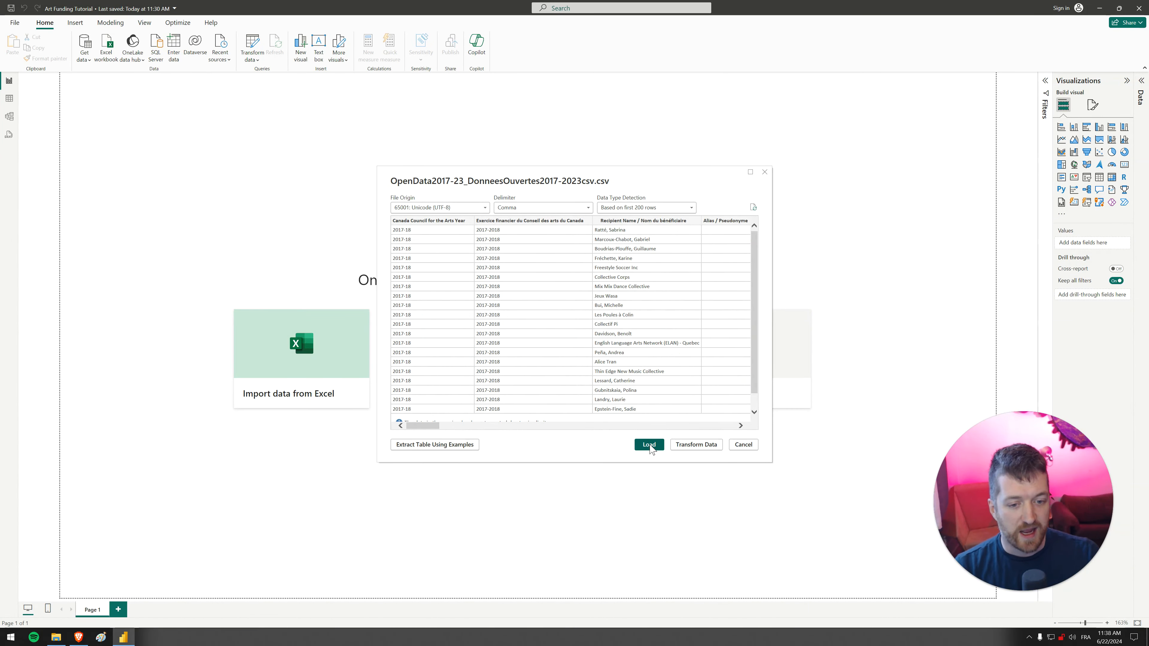
click(702, 447)
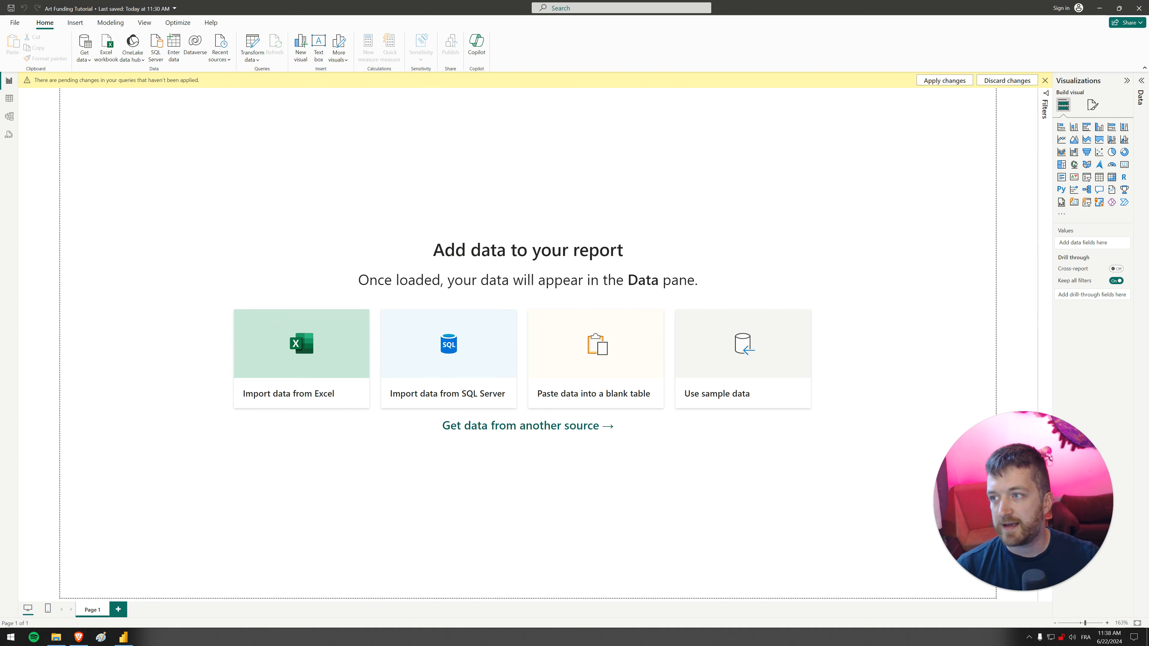
Move the Power Query Editor window aside to view the report window behind it, and maximize the editor again.
drag(0, 76, 476, 1)
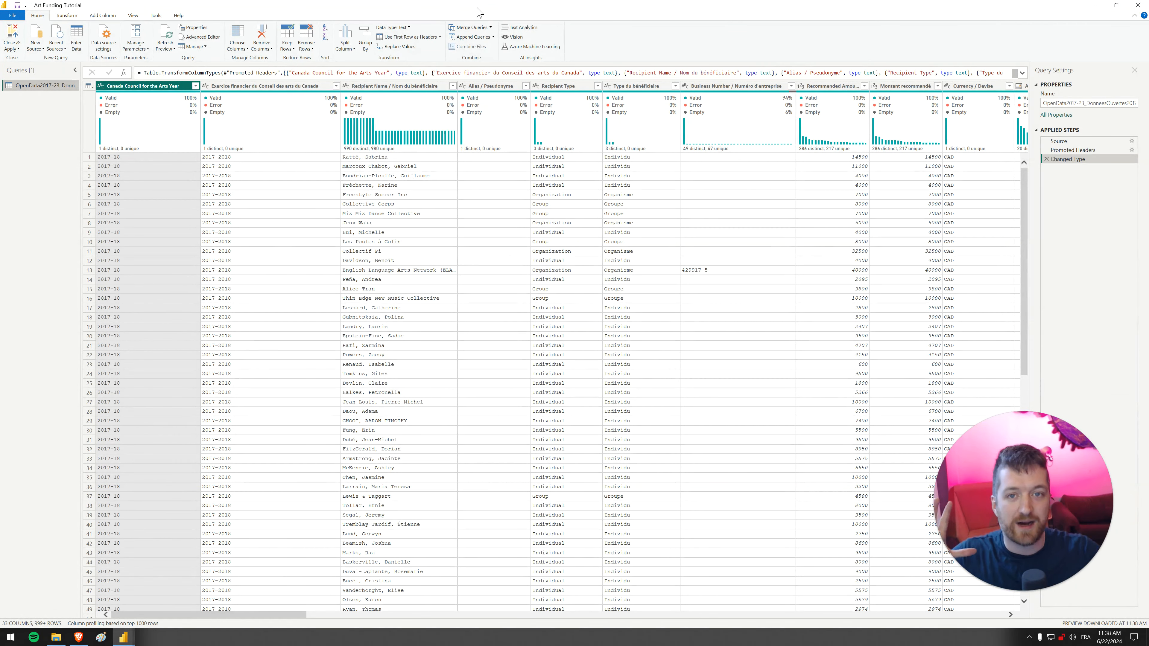
drag(511, 7, 535, 193)
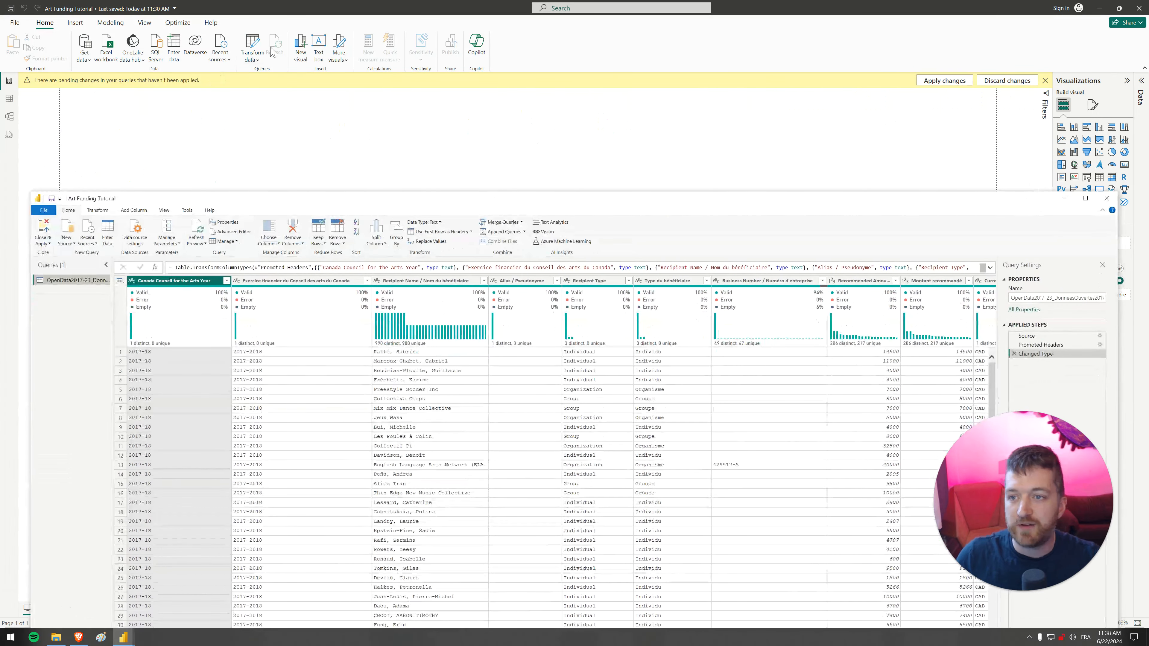
double_click(386, 204)
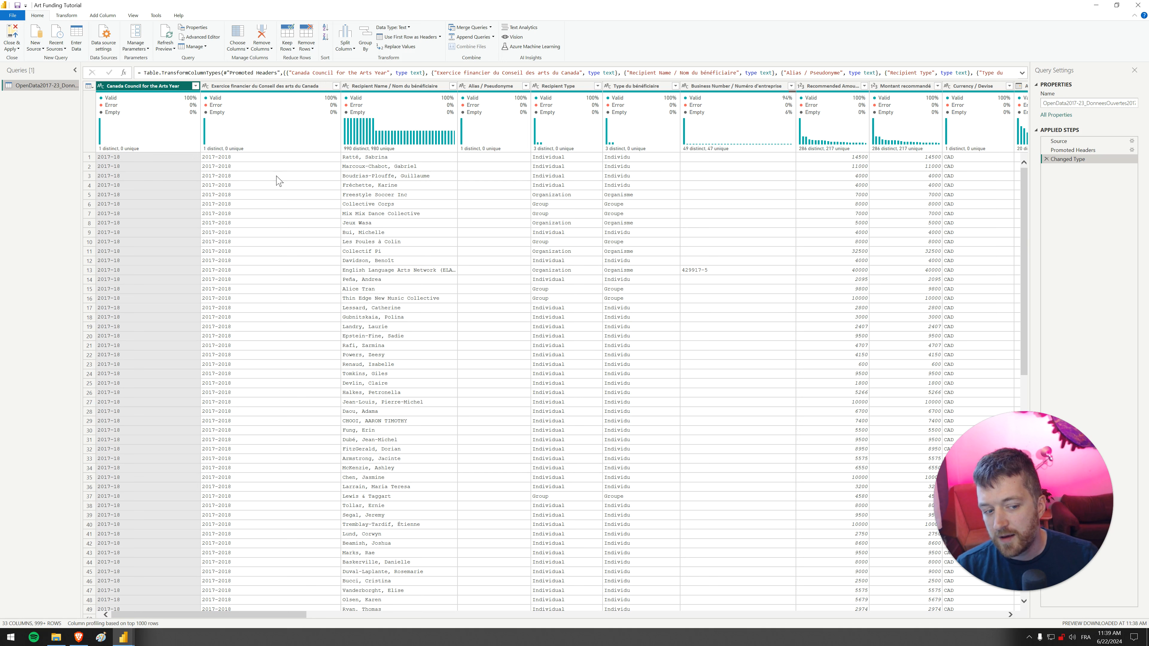
Base column profiling on the entire data set and show the column statistics of Canada Council for the Arts Year.
click(133, 15)
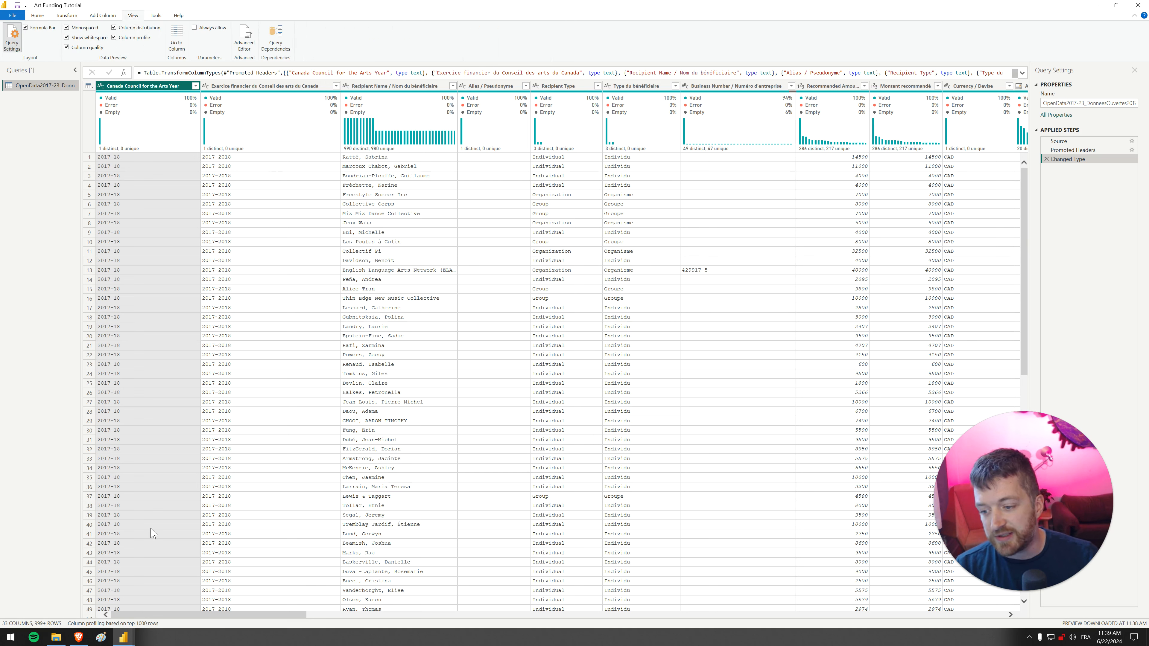
click(139, 628)
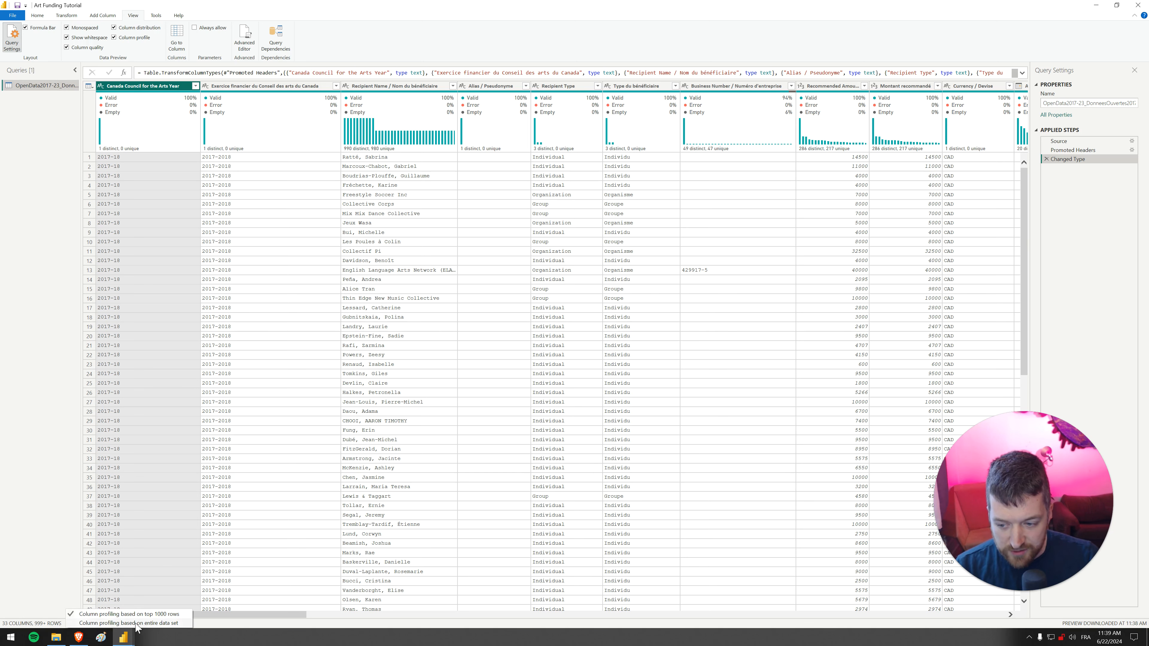
click(137, 627)
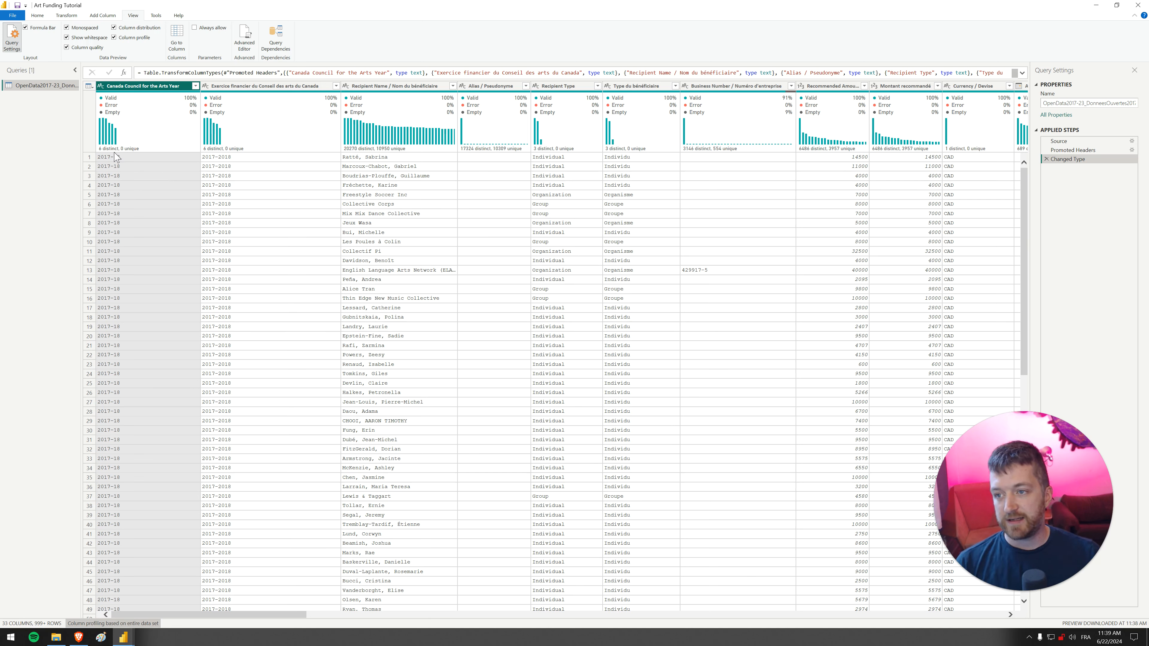
click(140, 88)
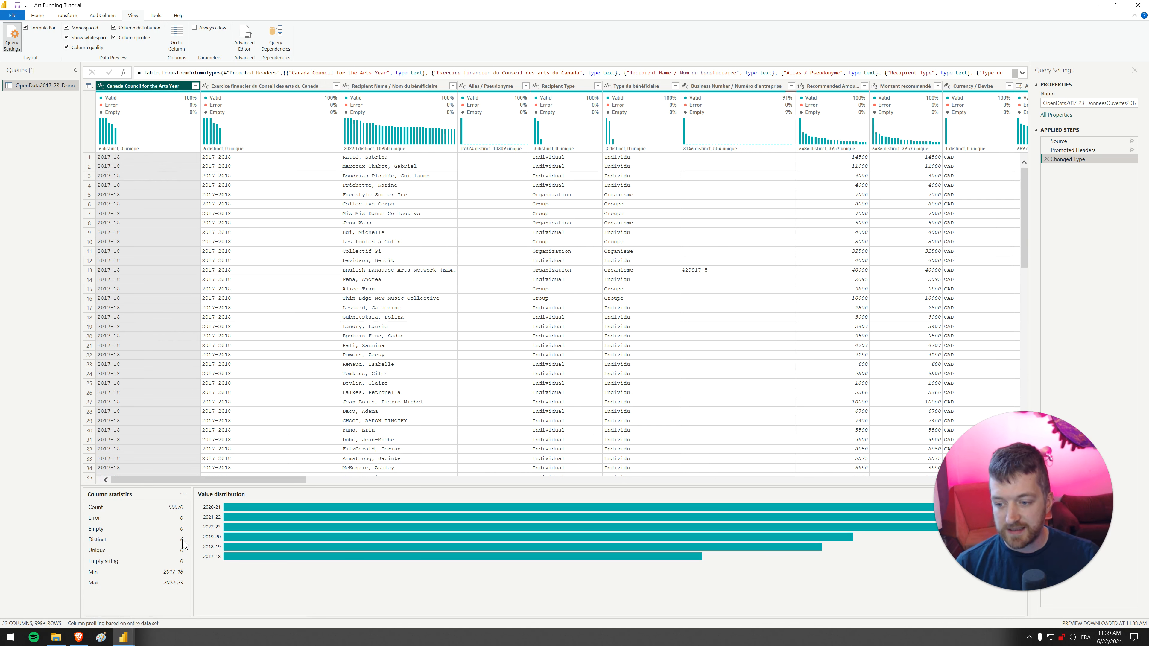
Compare the column statistics of Exercice financier du Conseil des arts du Canada and Canada Council for the Arts Year, and remove the latter column.
click(263, 87)
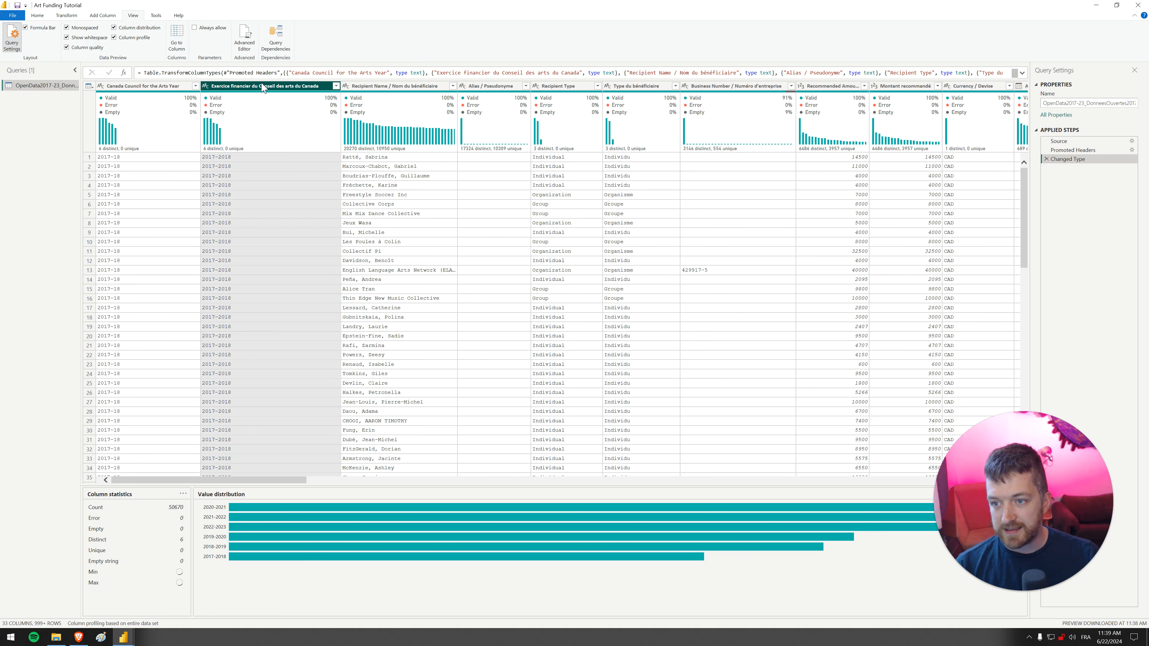
mouse_move(260, 98)
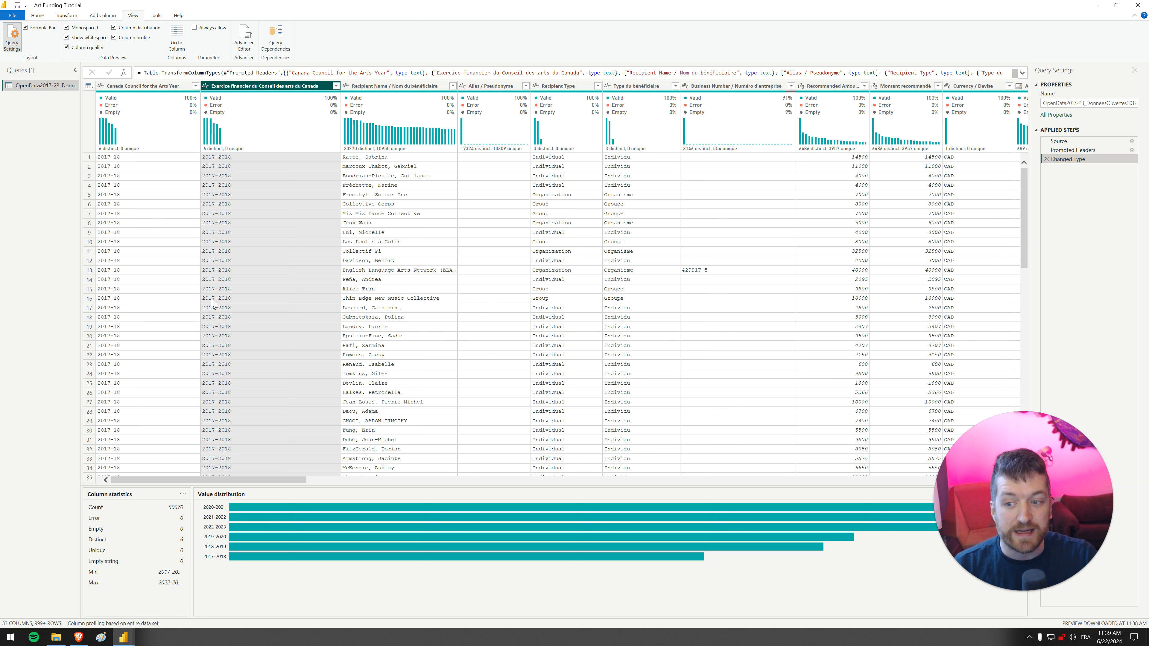
click(172, 87)
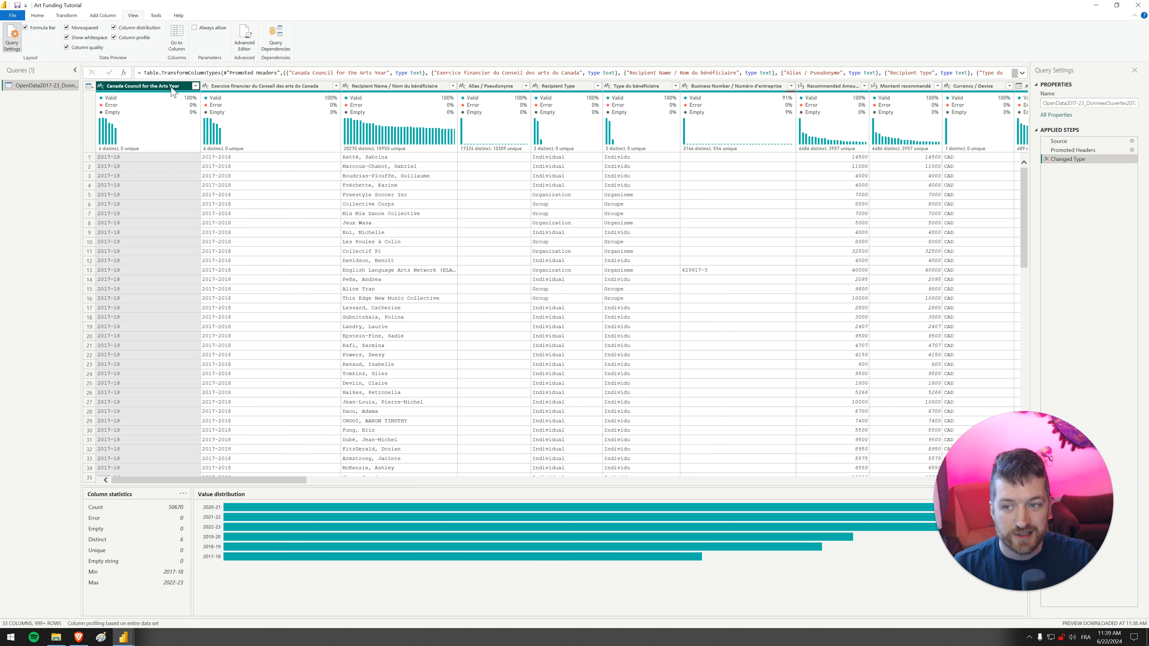
mouse_move(227, 106)
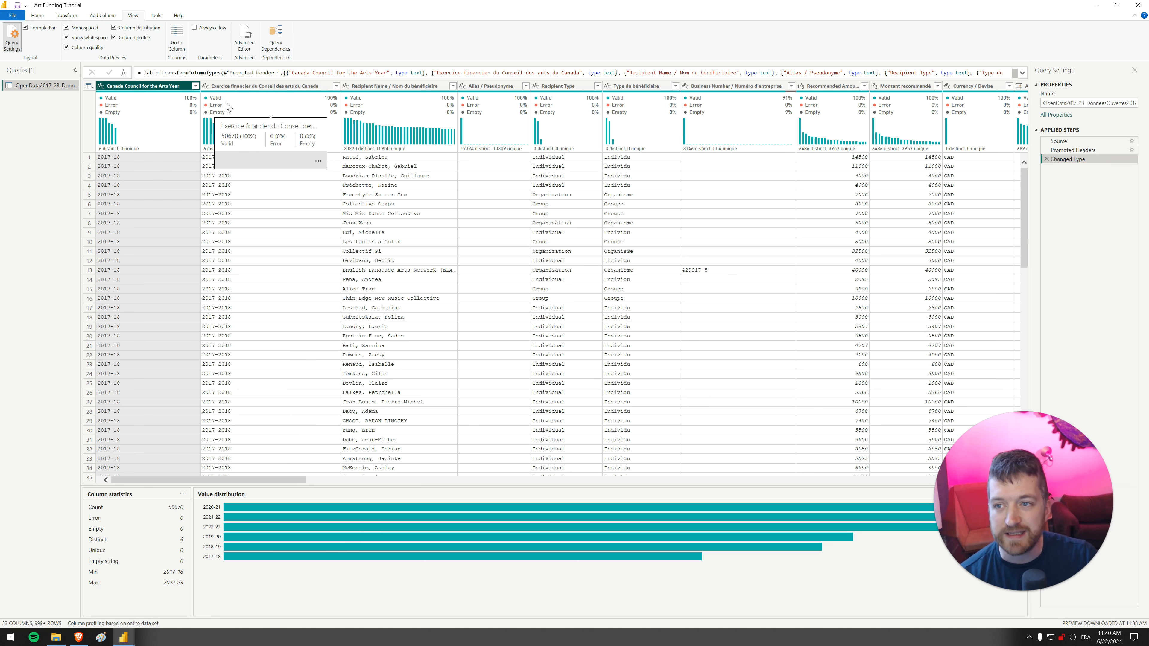
key(Delete)
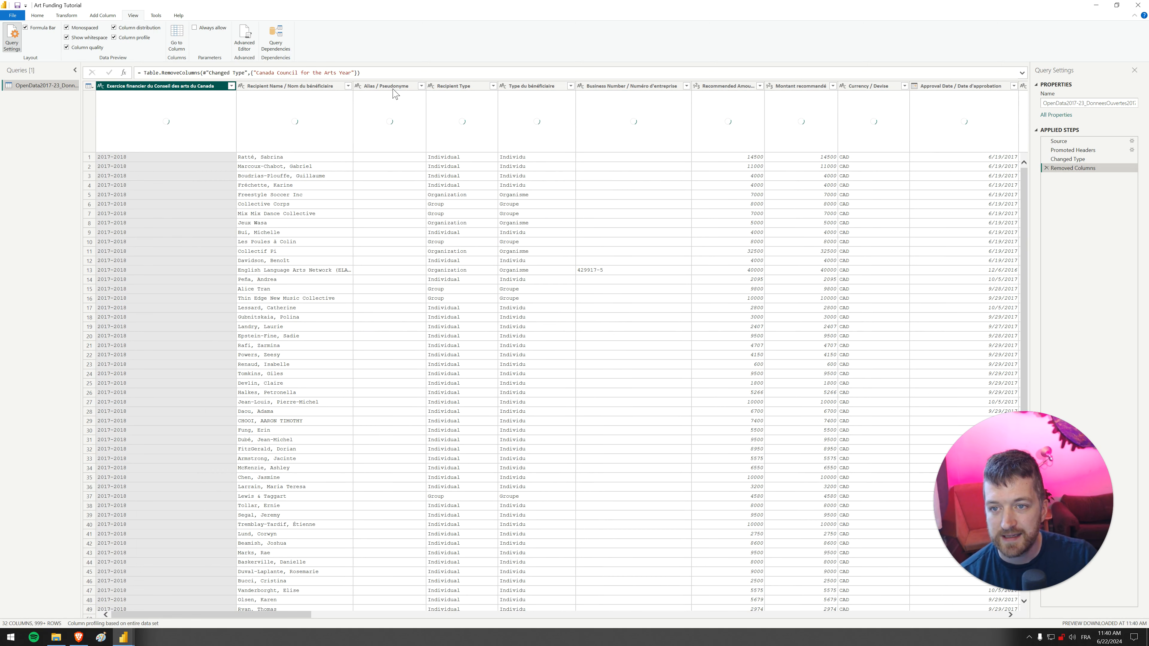
View the column statistics of Alias / Pseudonyme and inspect its first cell.
click(394, 91)
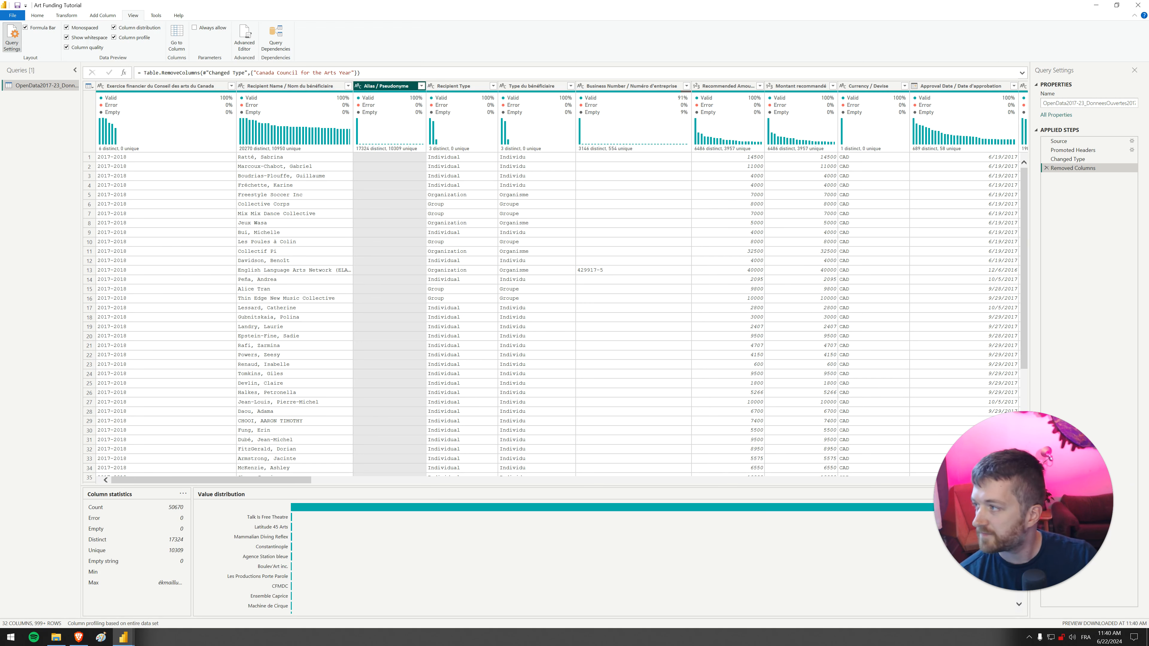
click(386, 159)
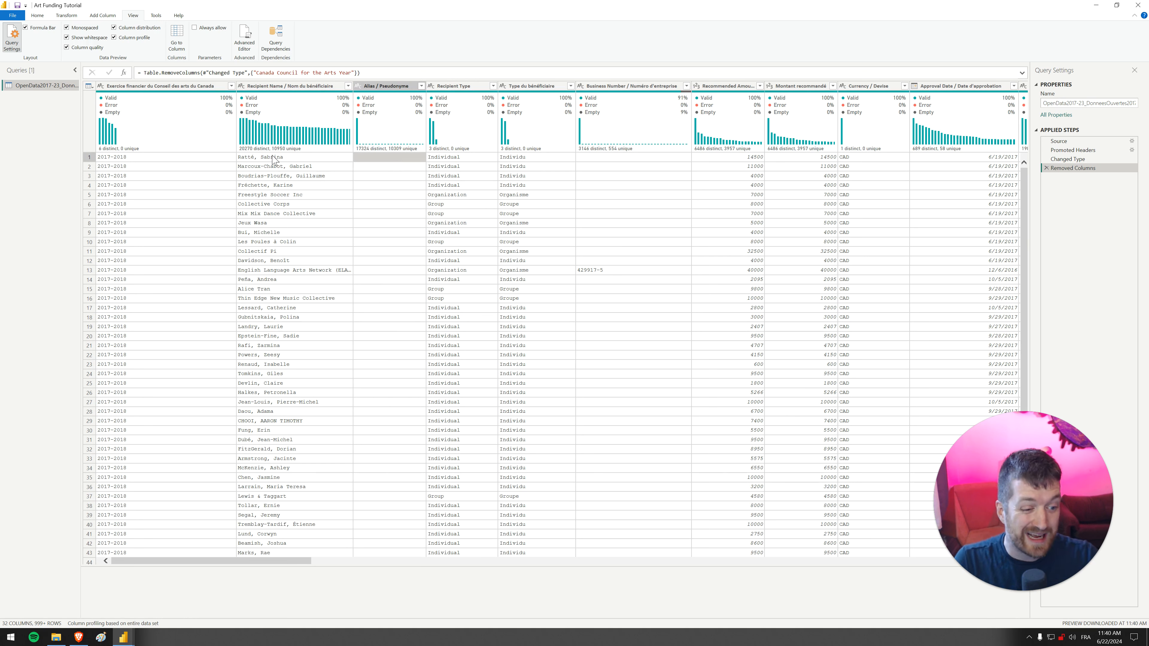
click(37, 16)
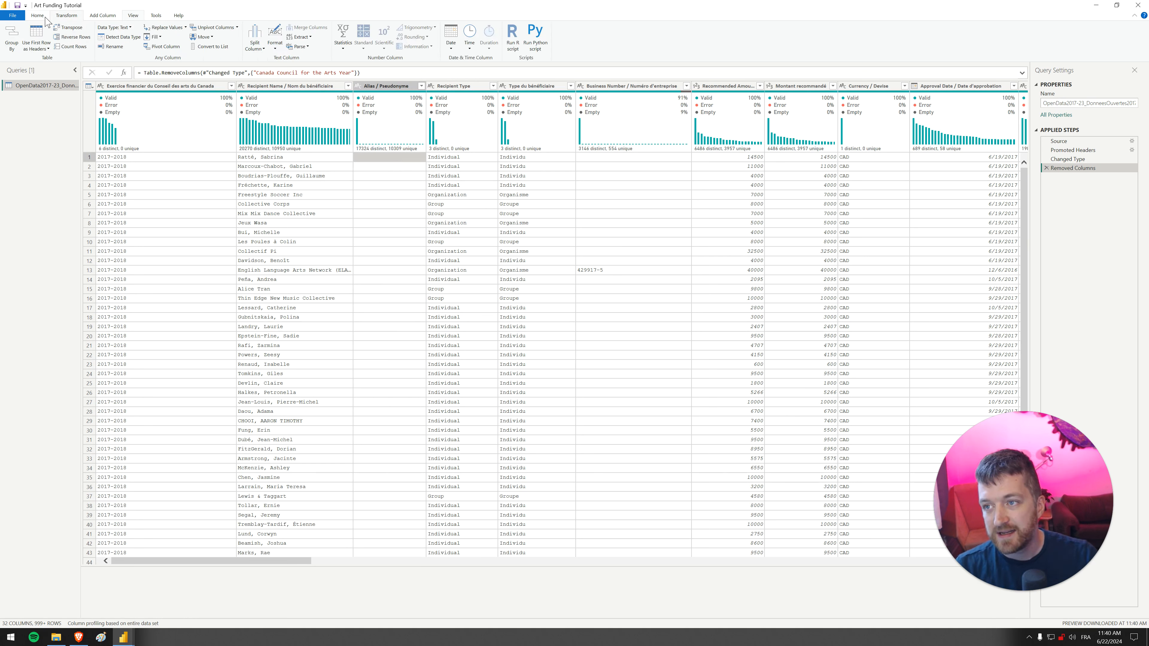
click(102, 16)
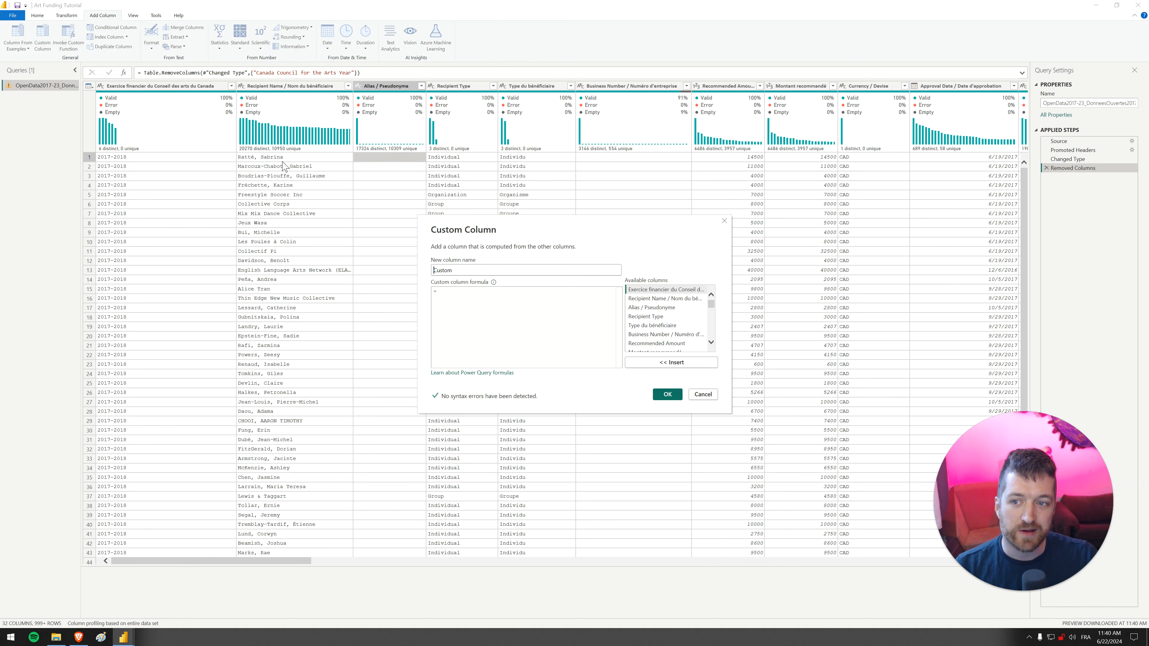
click(724, 221)
Examine the query rows down to about row 1100, comparing Recipient Name / Nom du bénéficiaire with Alias / Pseudonyme.
scroll(409, 253, down, 15)
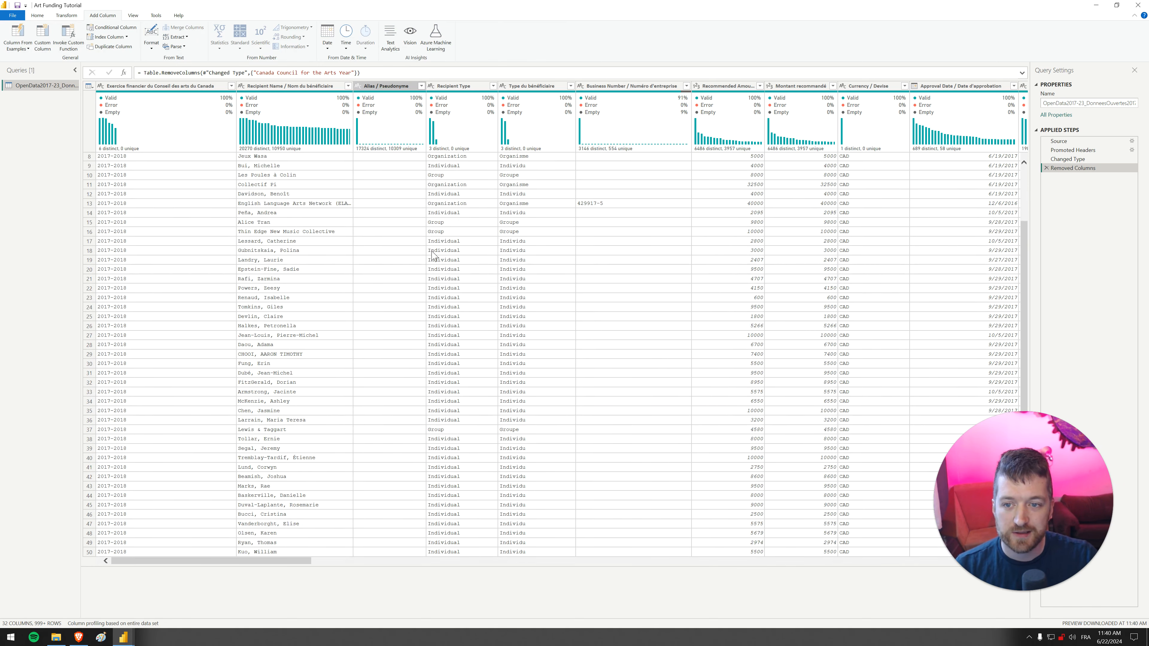
scroll(408, 253, down, 20)
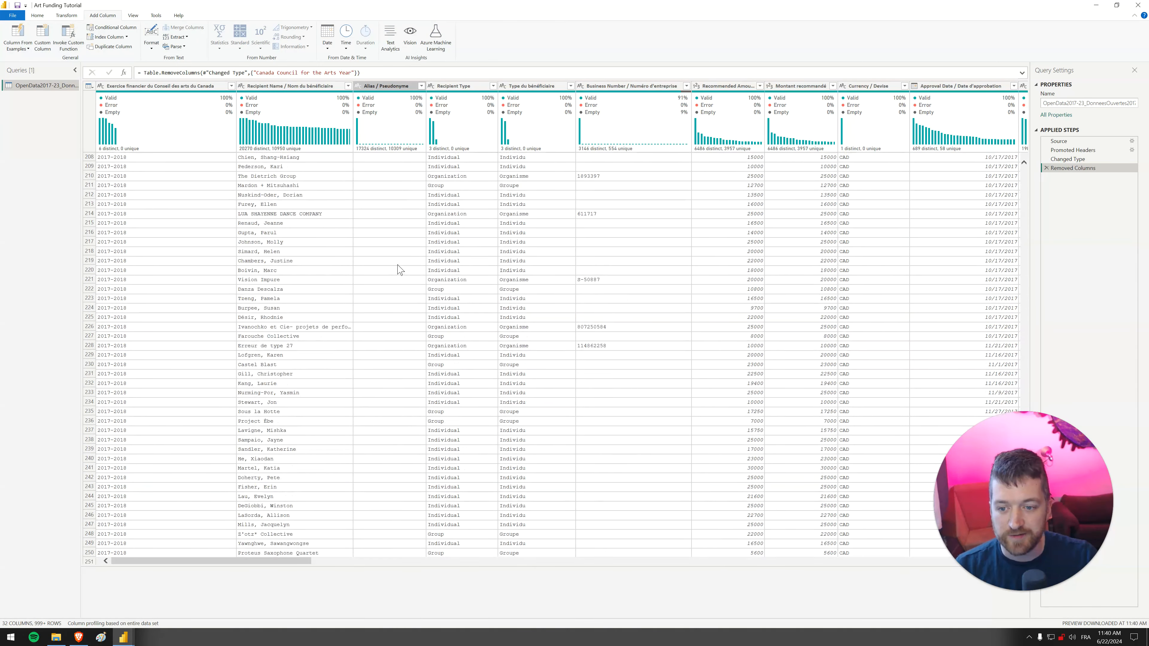
scroll(405, 261, down, 20)
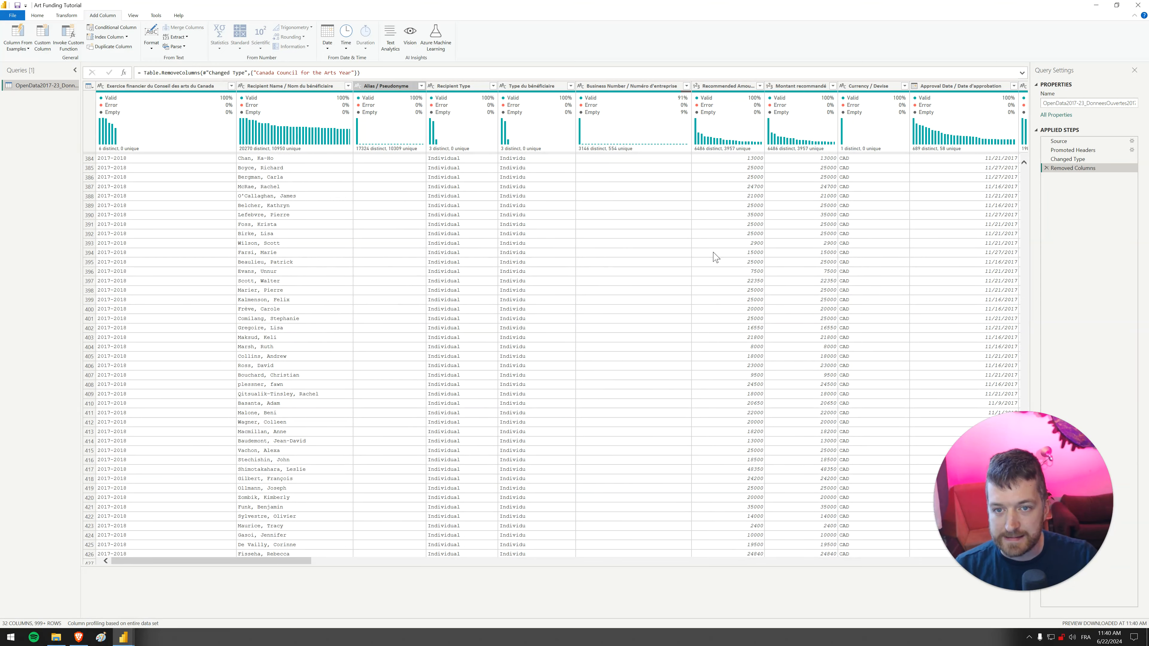
scroll(948, 246, down, 20)
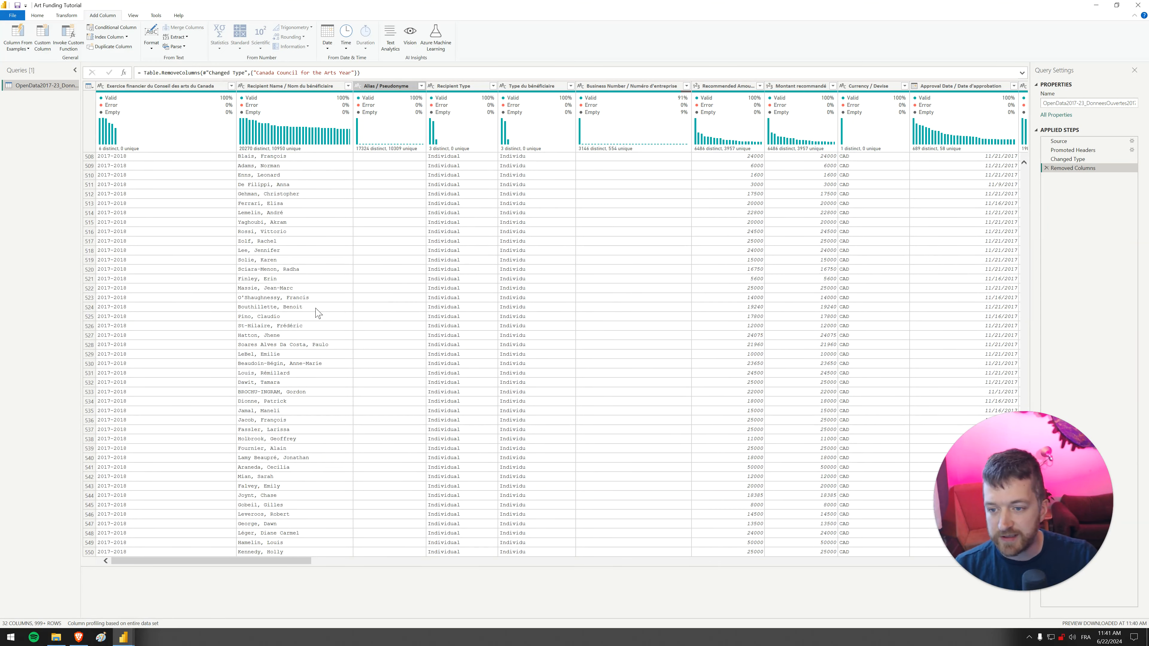
scroll(400, 294, down, 16)
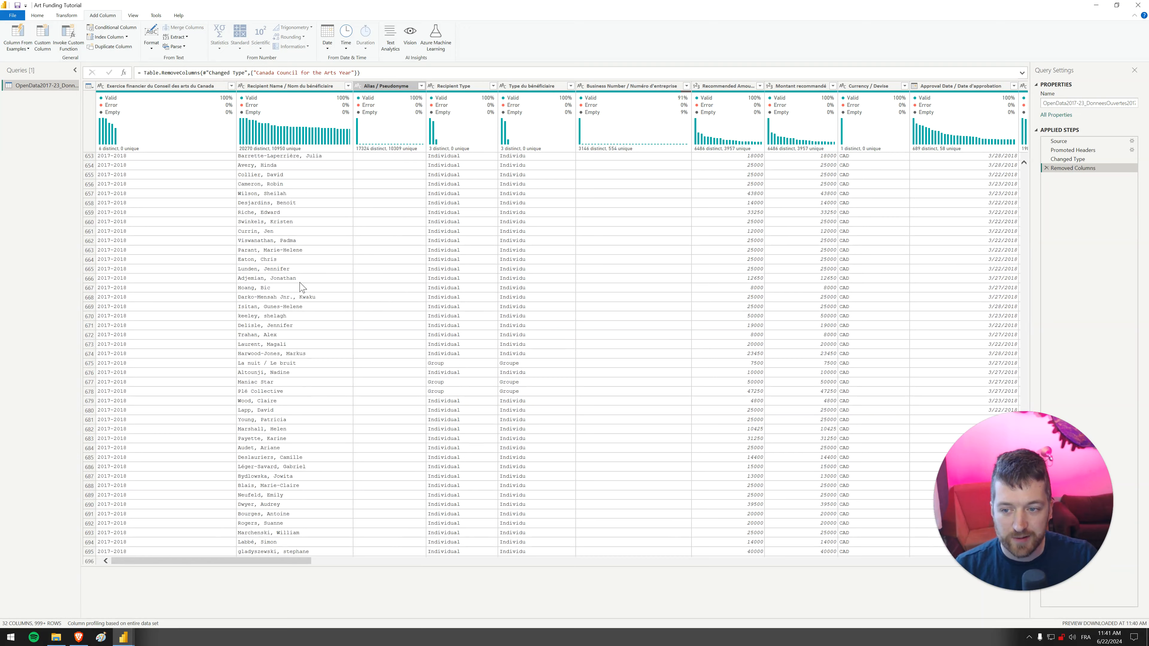
scroll(349, 398, down, 20)
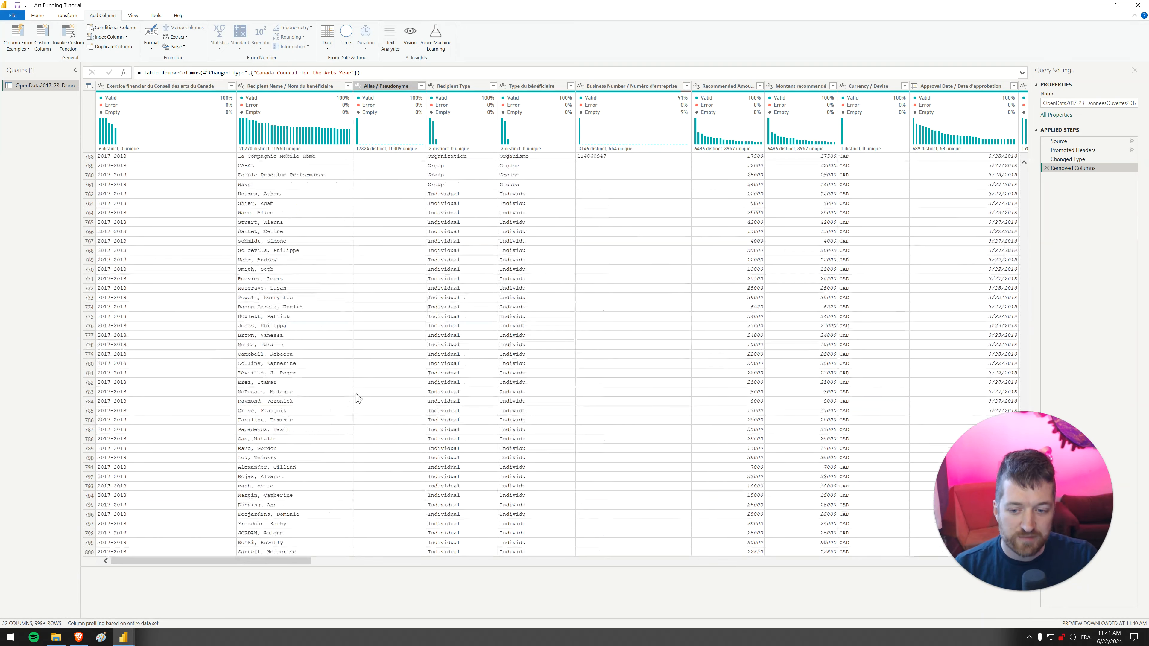
scroll(389, 381, down, 20)
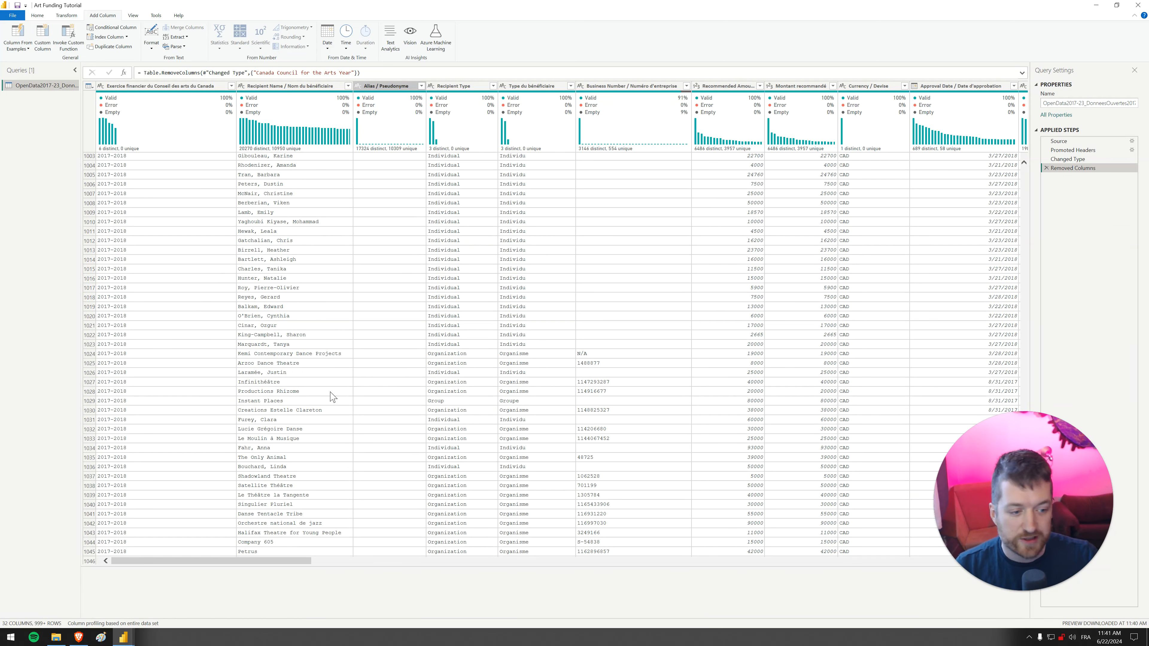
scroll(331, 397, down, 2)
scroll(331, 397, down, 12)
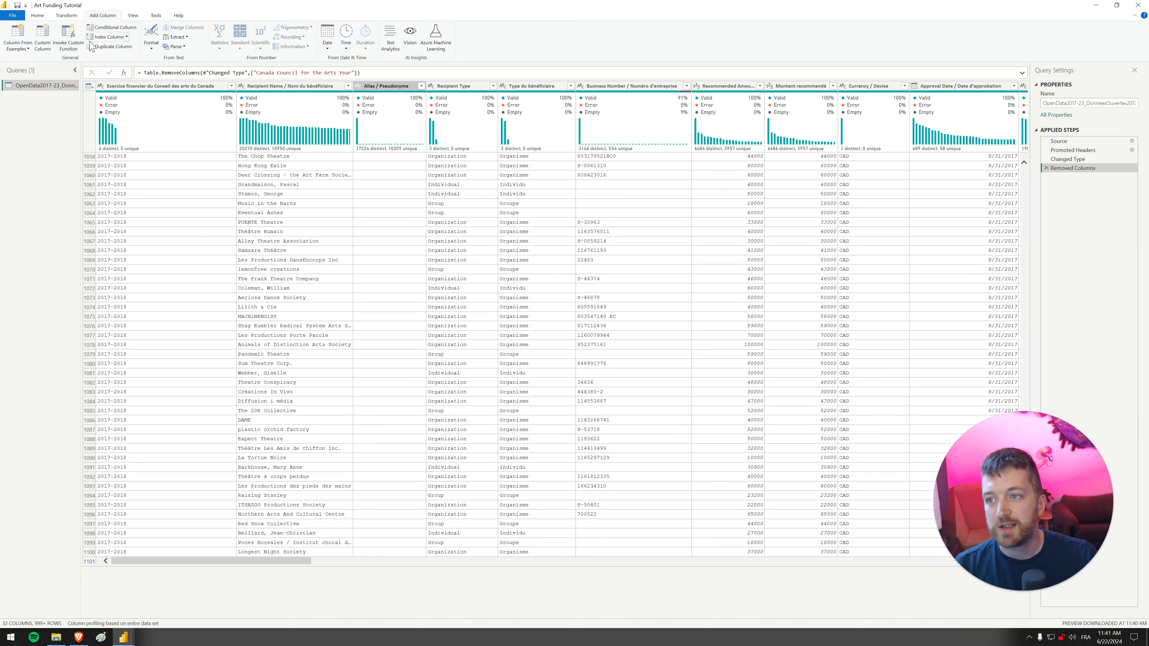
Add custom column "ID - Name & Pseudonym" returning the recipient name alone if Alias / Pseudonyme is null or blank, else both joined by " - ".
click(37, 45)
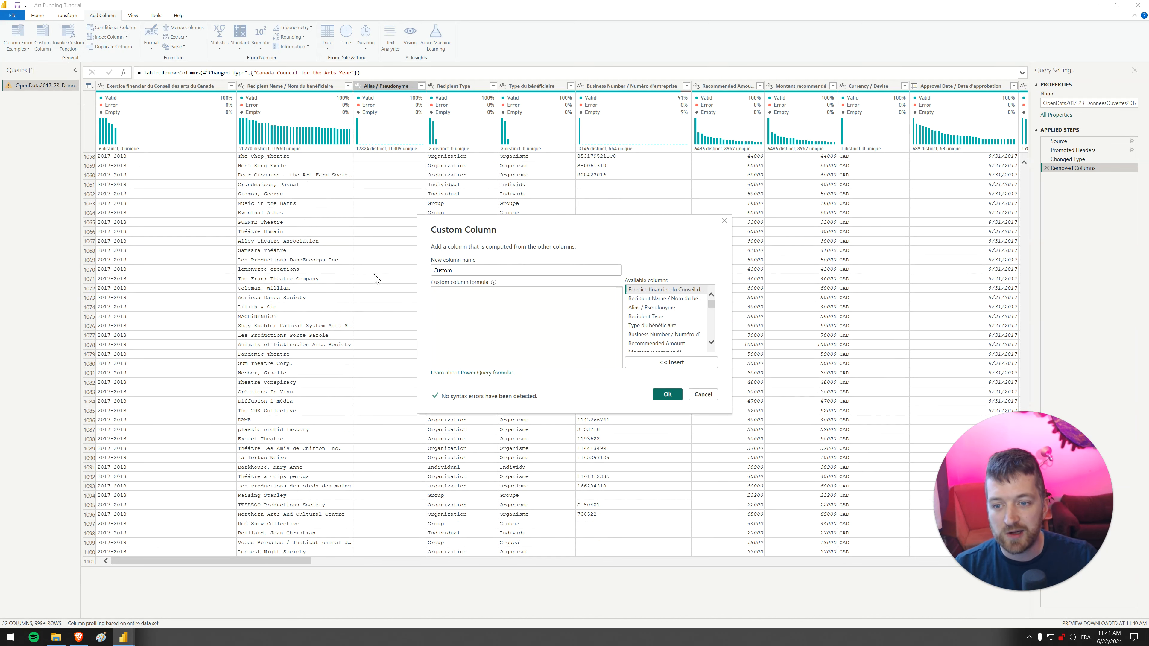
text(if [#"Alias / Pseudonyme"] = null or Text.Trim([#"Alias / Pseudonyme"]) = "" then [#"Recipient Name / Nom du bénéficiaire"] else [#"Recipient Name / Nom du bénéficiaire"] & " - " & [#"Alias / Pseudonyme"])
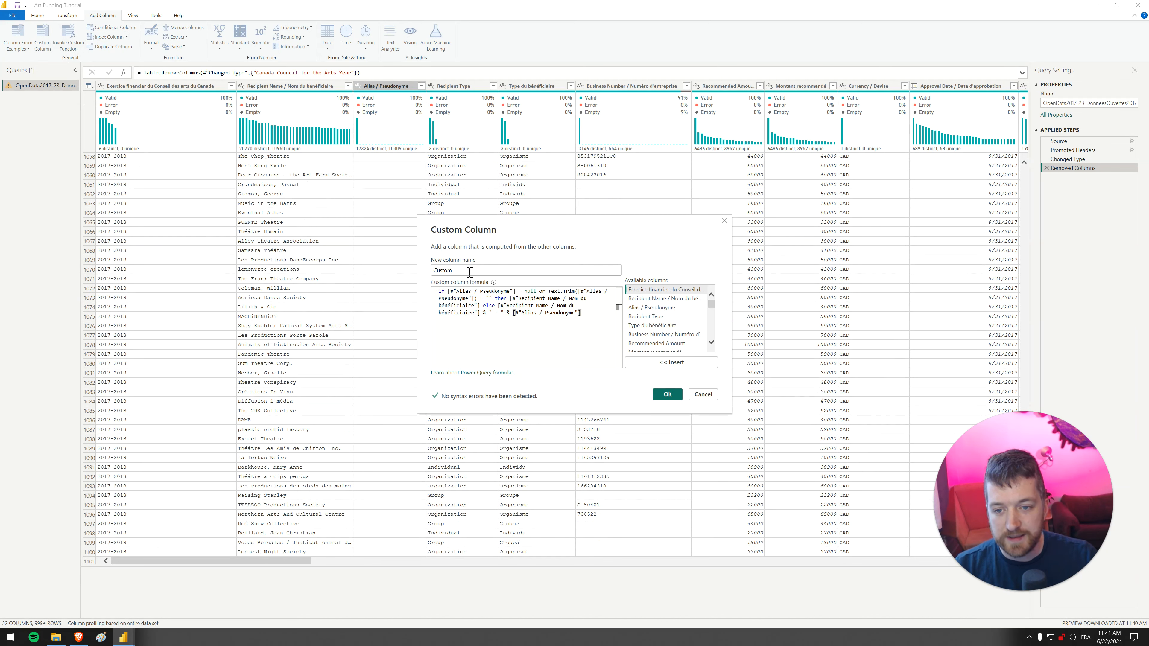
drag(472, 271, 374, 272)
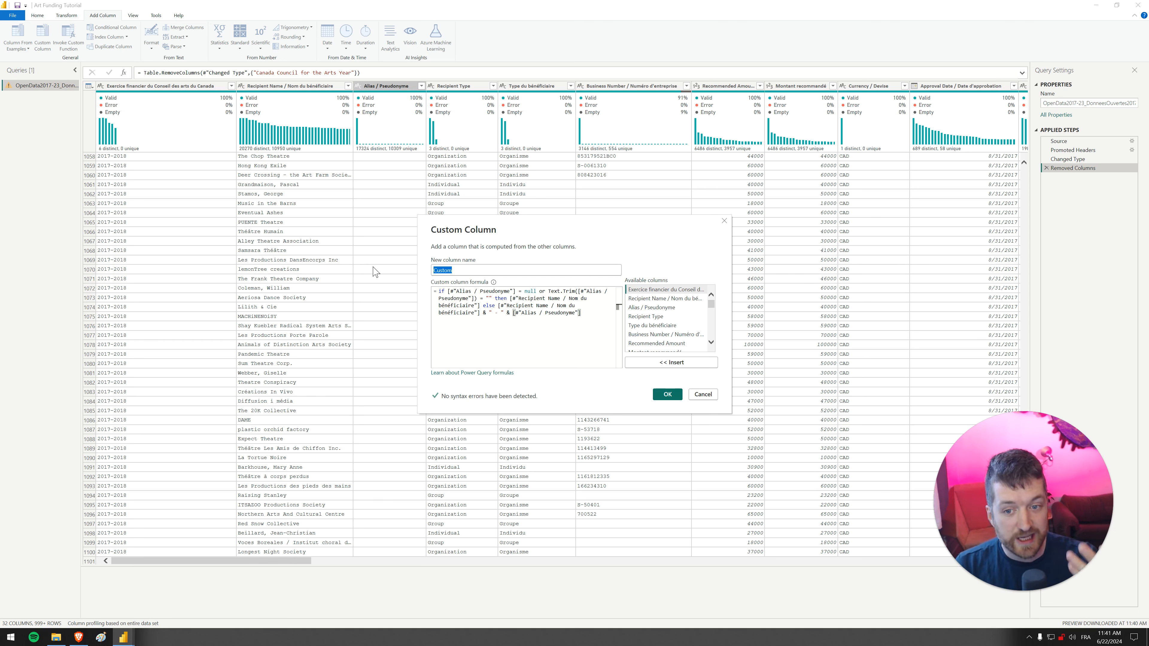
text(ID - Name and Pseudony)
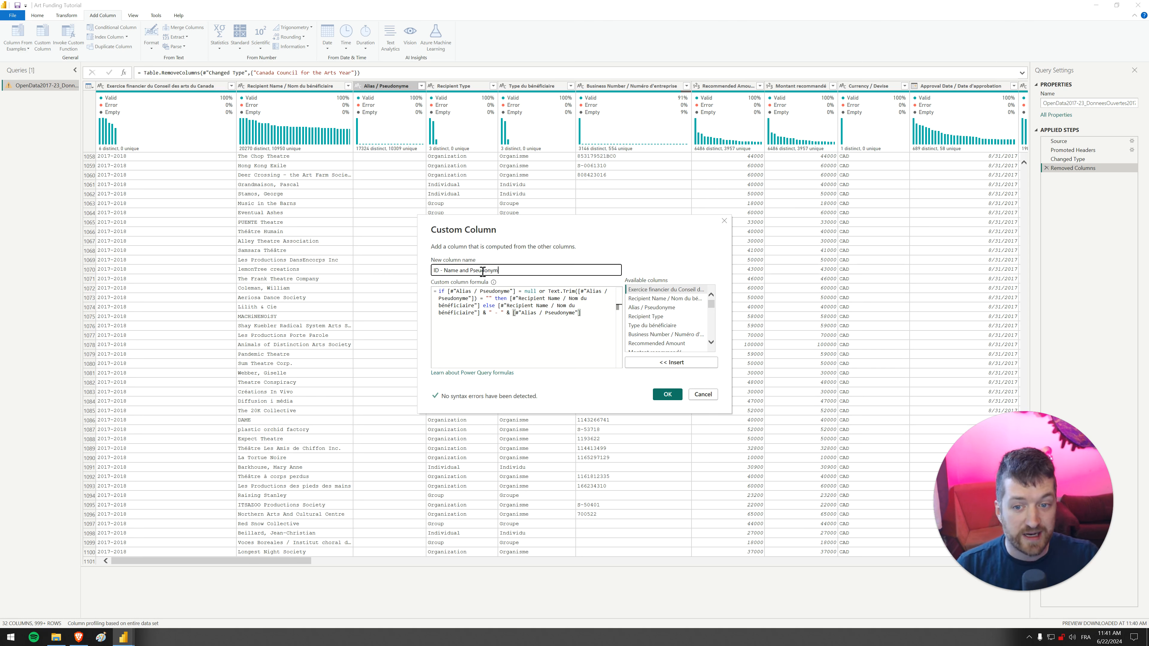
click(522, 269)
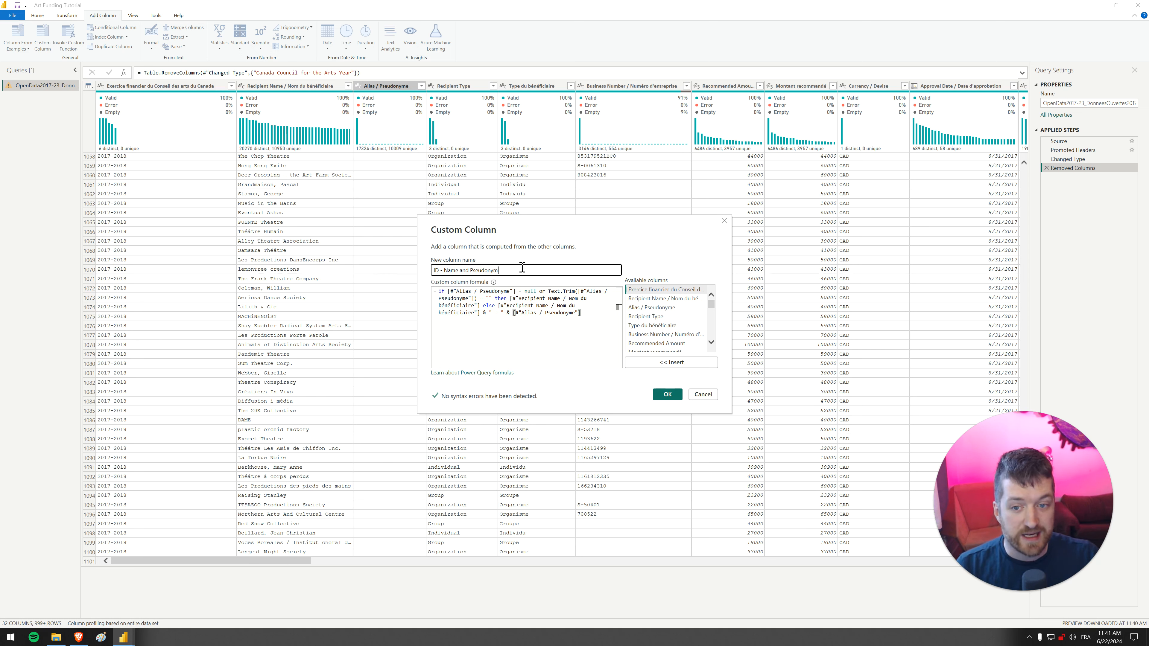
double_click(469, 271)
key(BackSpace)
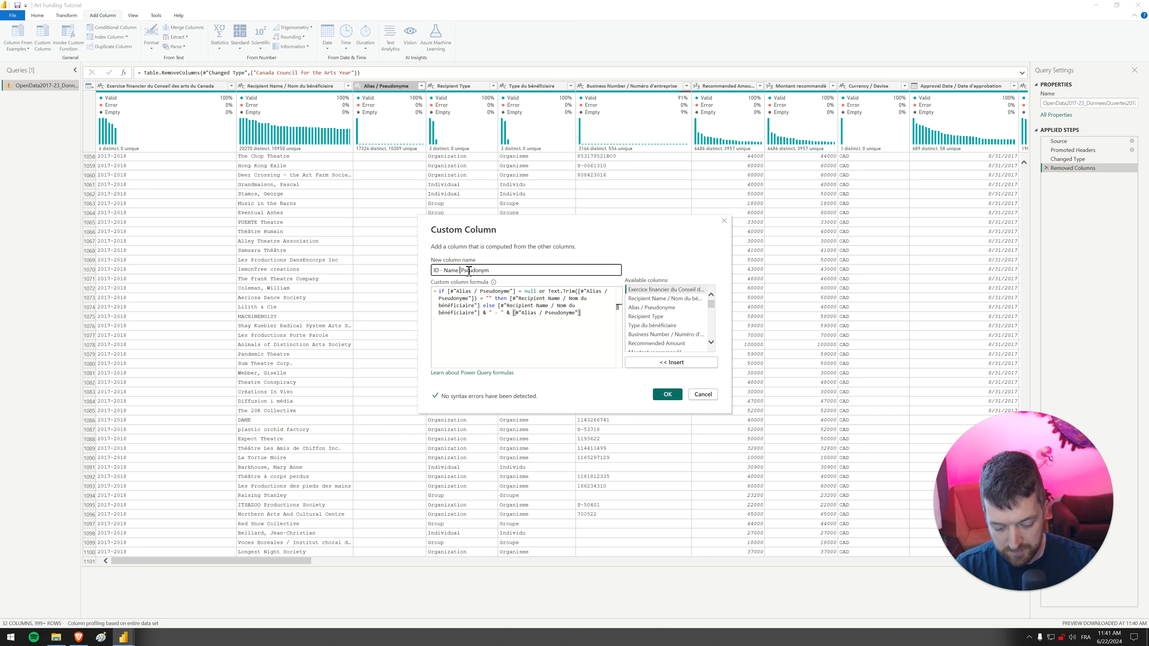
text(&)
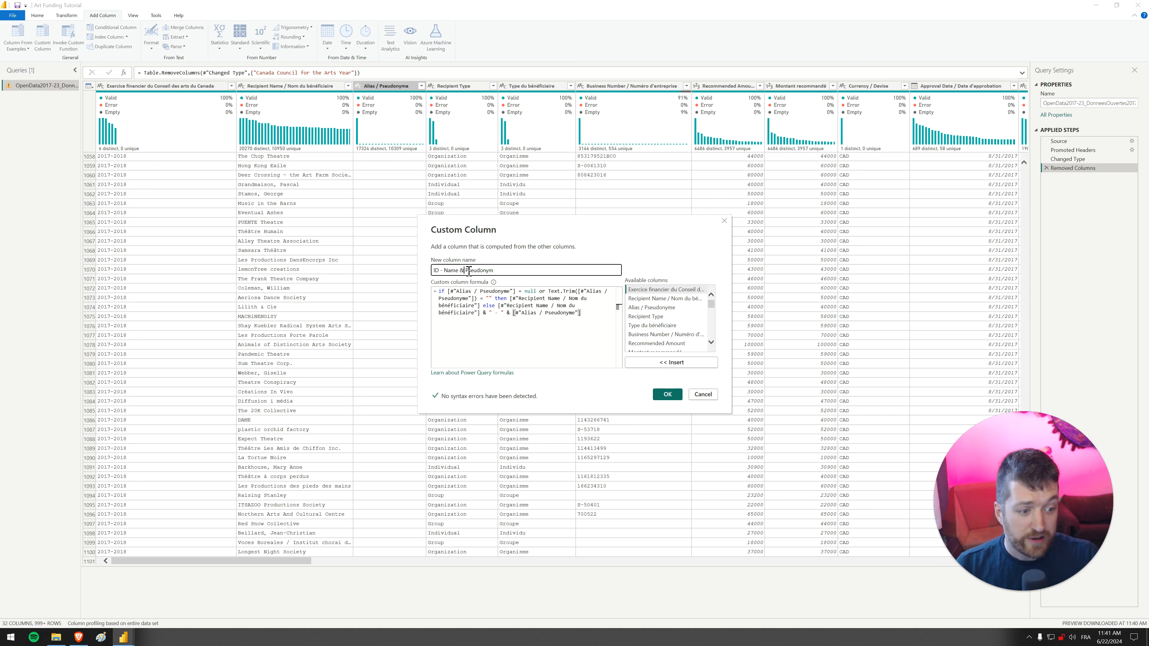
click(667, 395)
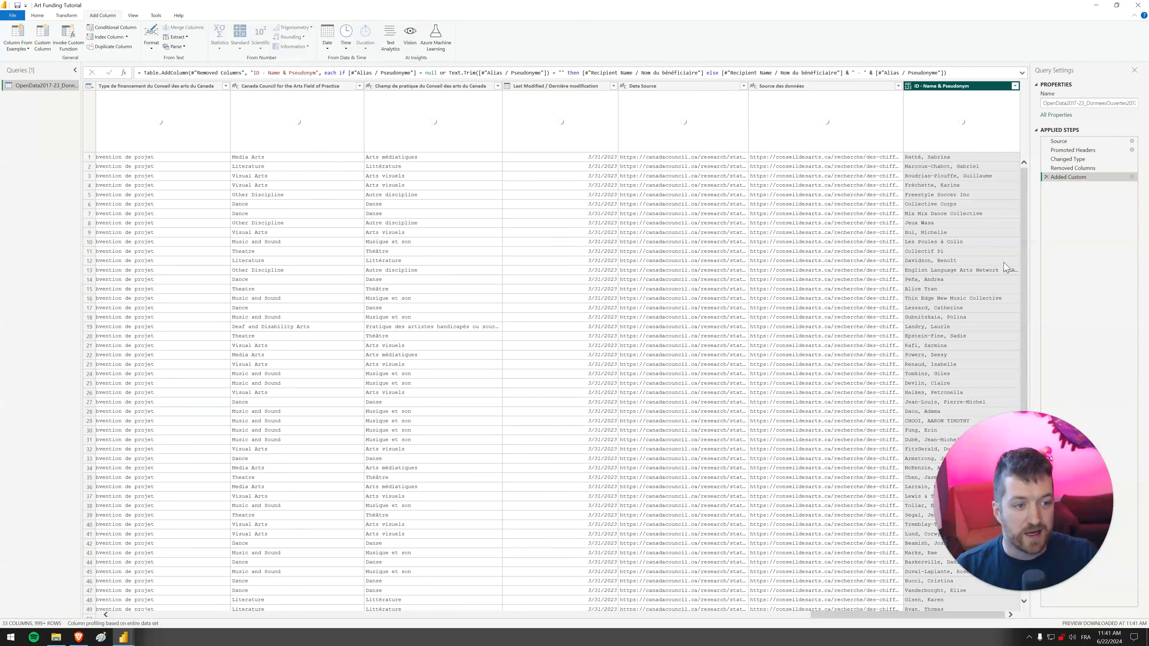
Check the values of the new ID - Name & Pseudonym column, and remove the Alias / Pseudonyme and Type du bénéficiaire columns.
scroll(1000, 253, down, 20)
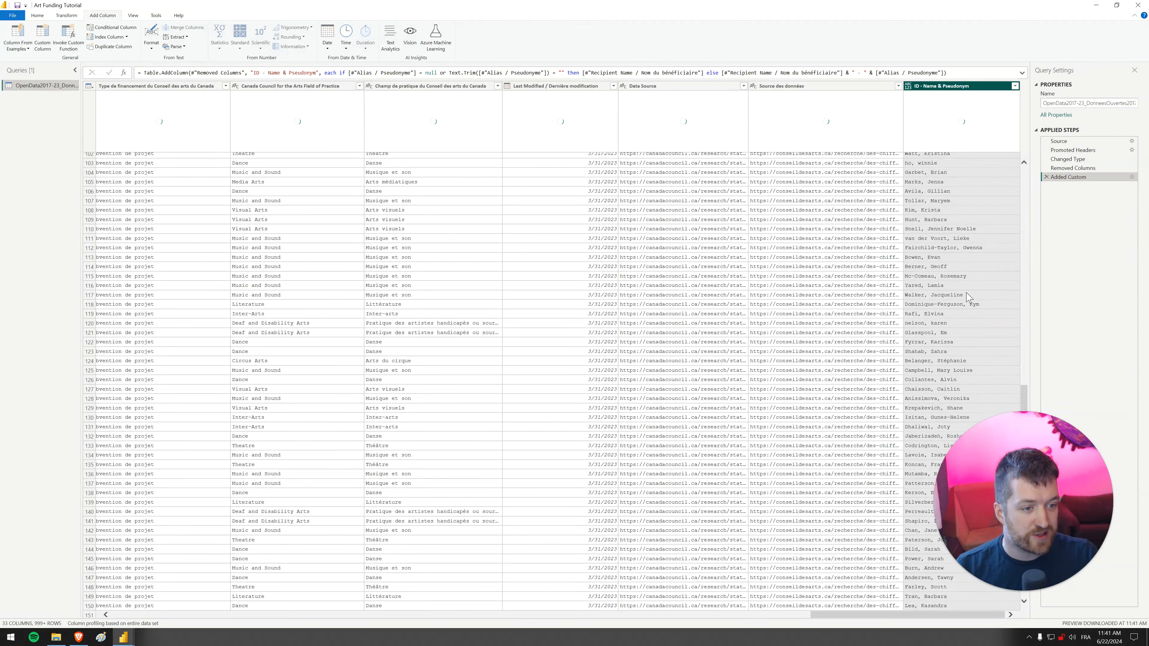
scroll(967, 298, down, 20)
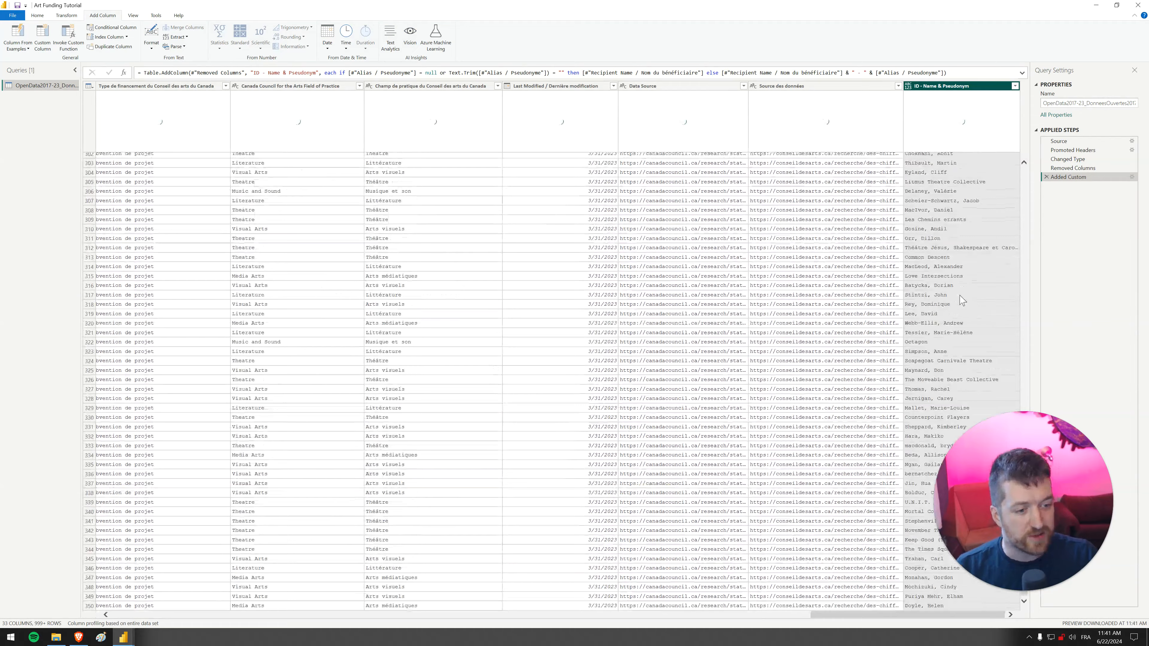
scroll(963, 301, down, 3)
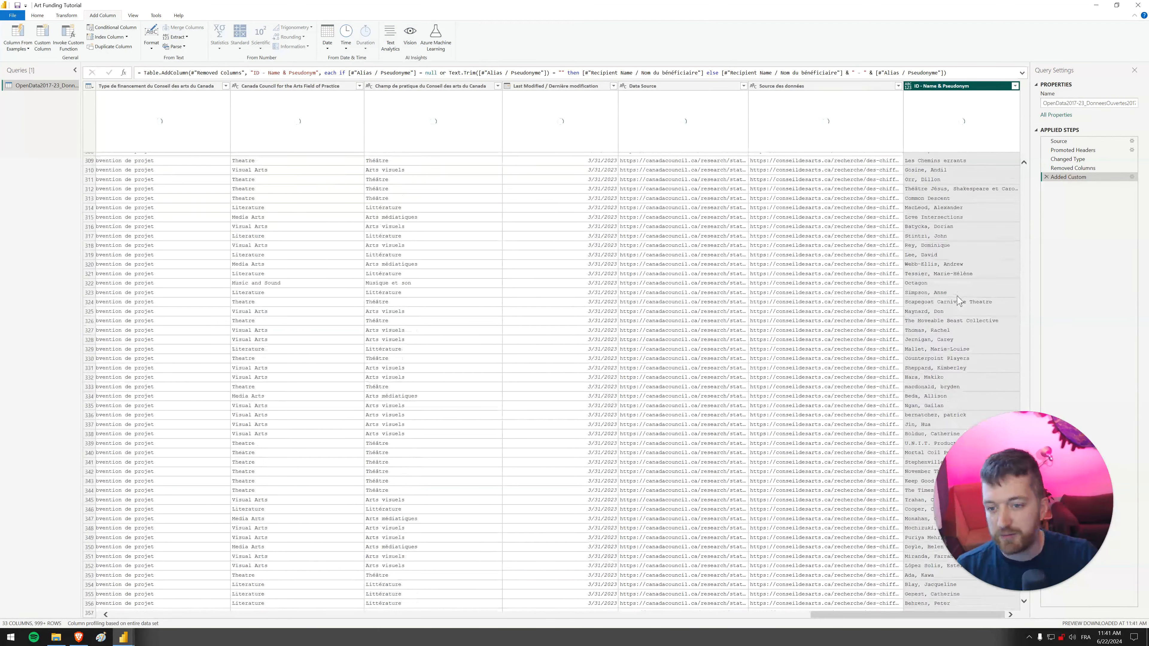
scroll(959, 301, up, 20)
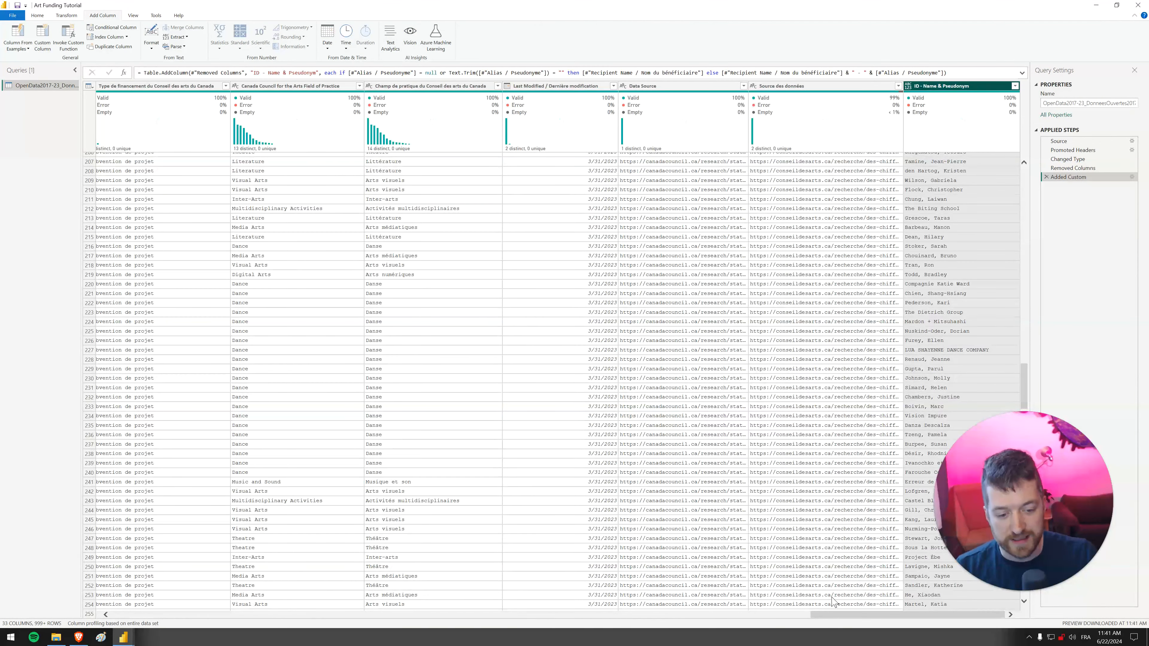
drag(842, 616, 257, 594)
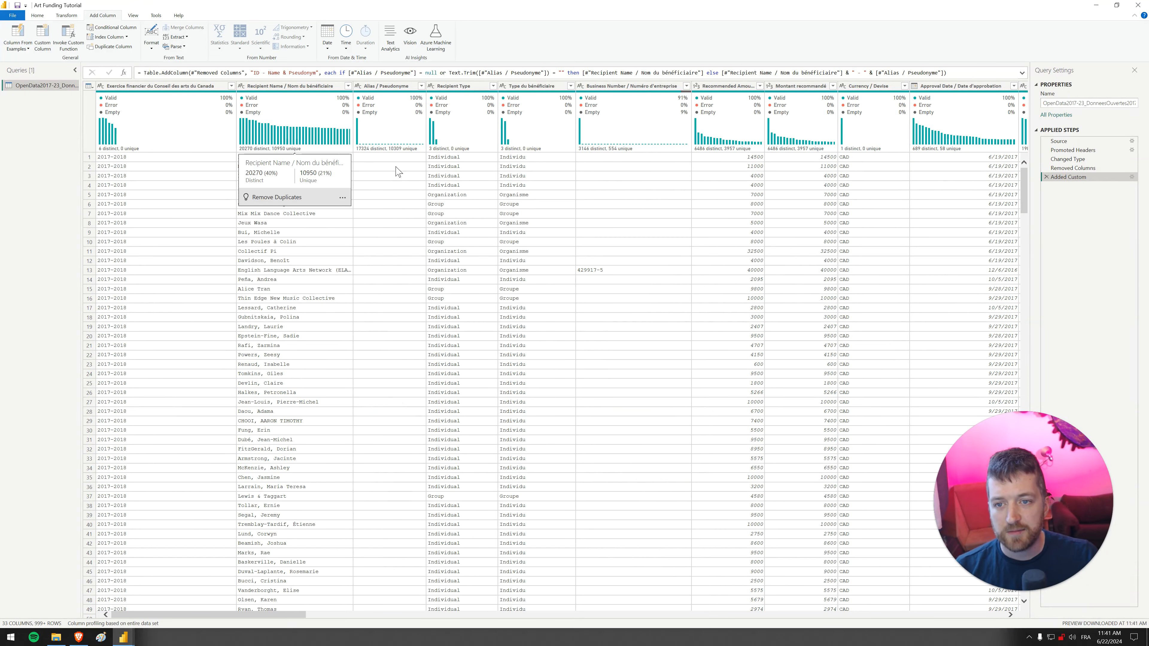
click(396, 91)
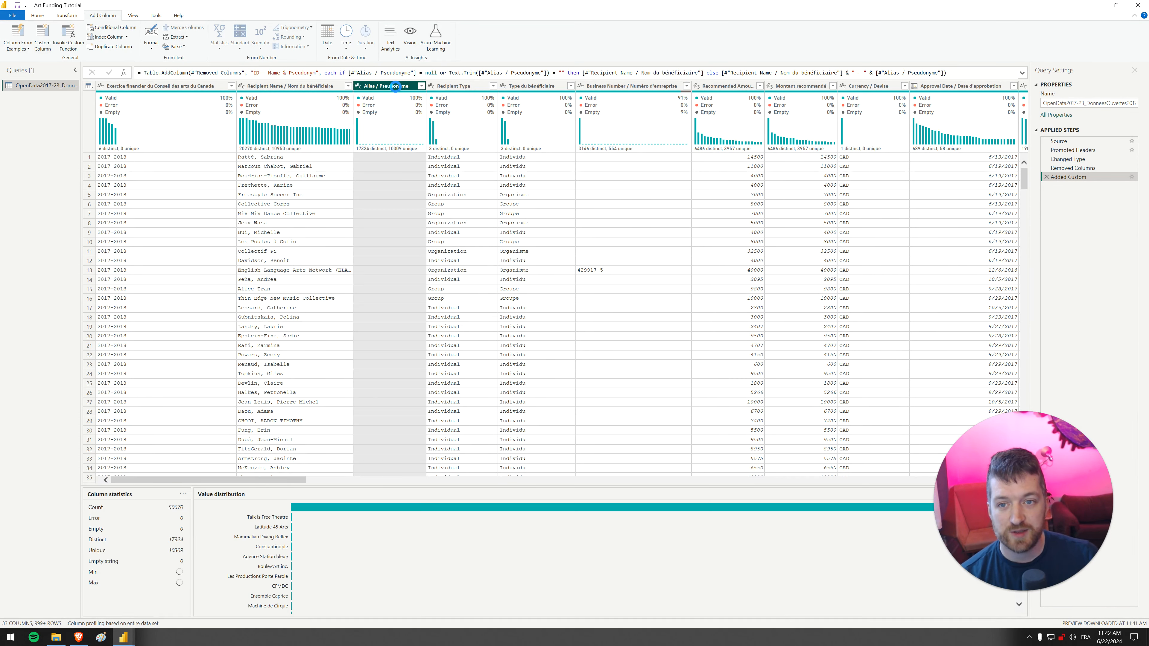
key(Delete)
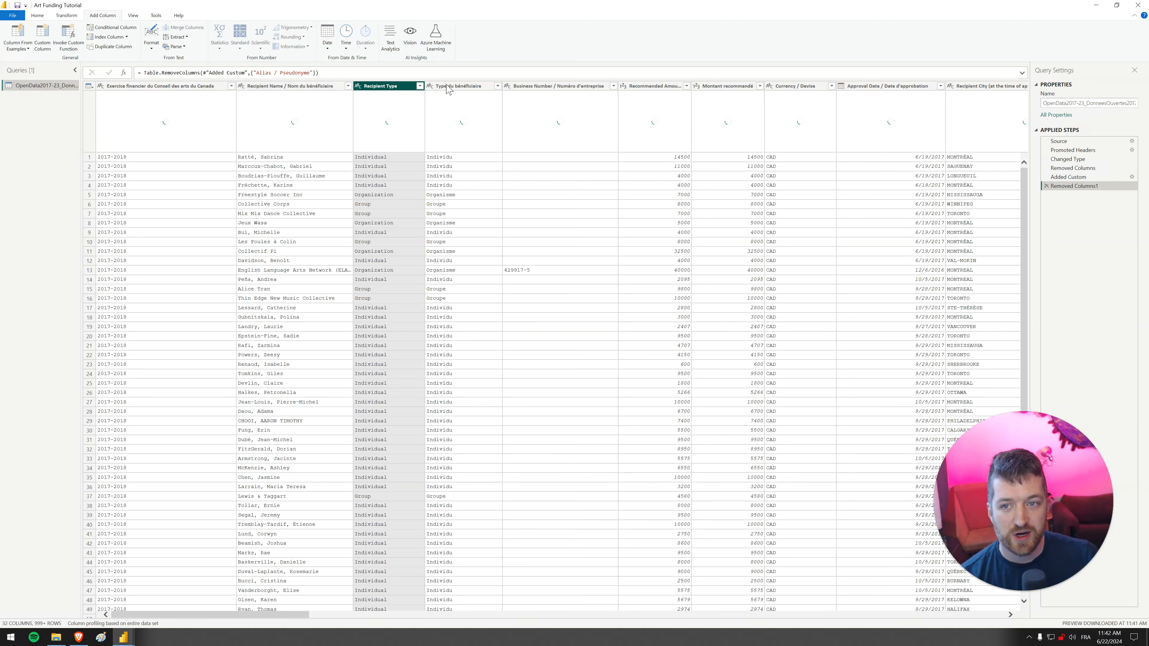
click(463, 87)
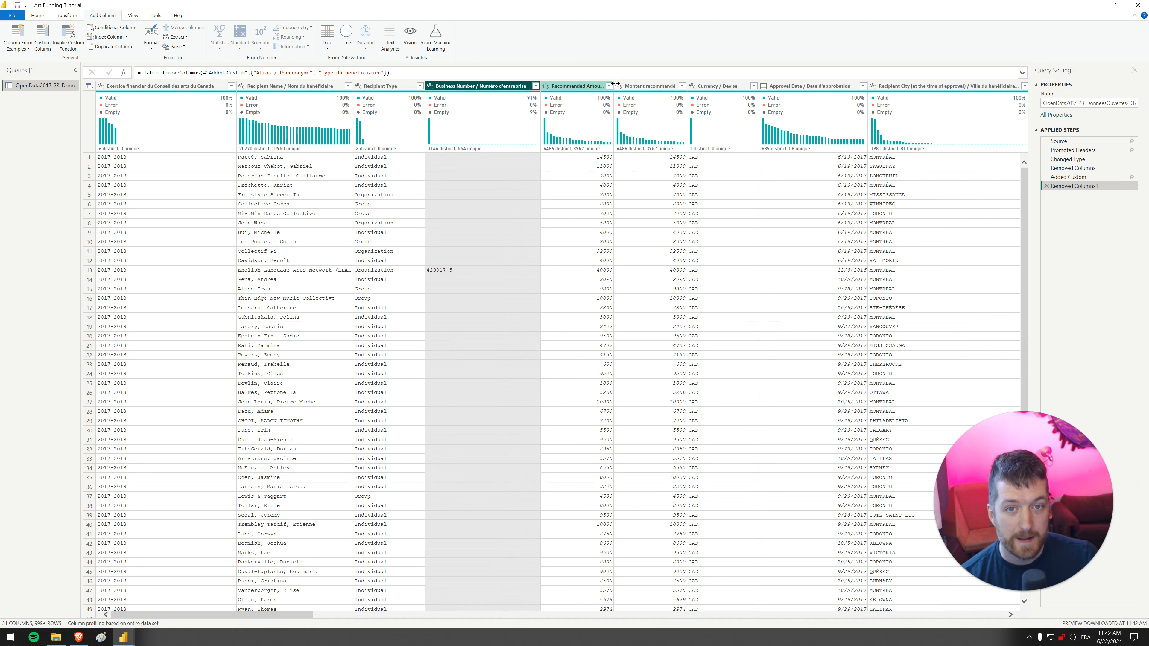
Widen the Recommended Amount column to show its full header, and view the column statistics of Montant recommandé.
drag(615, 83, 637, 83)
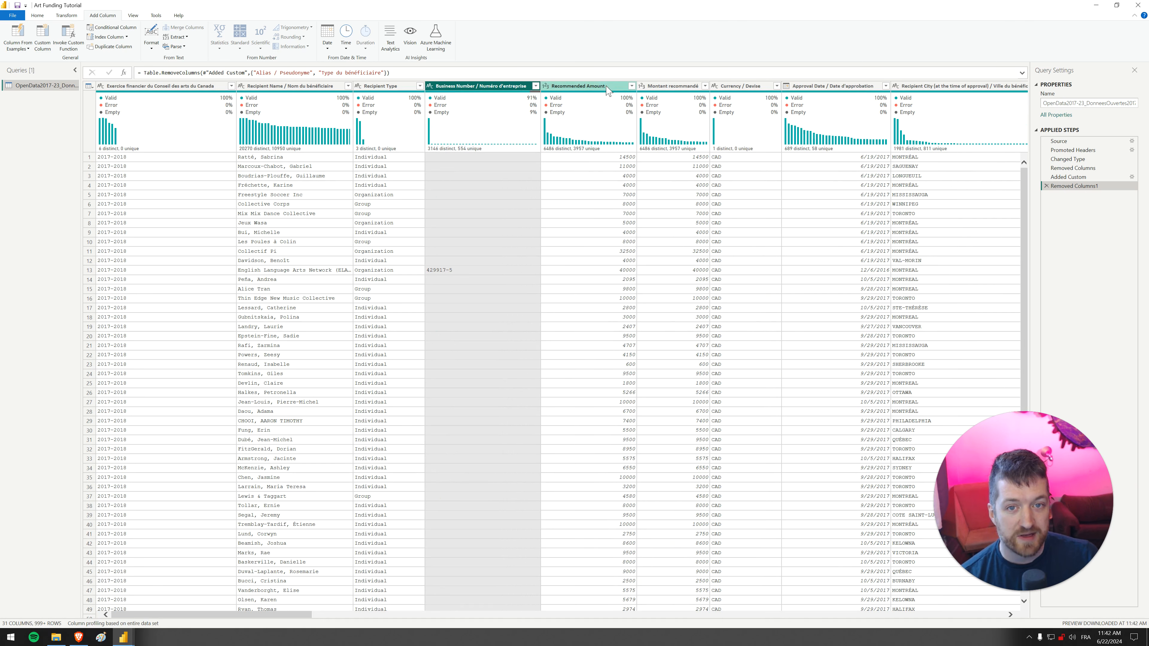
click(673, 85)
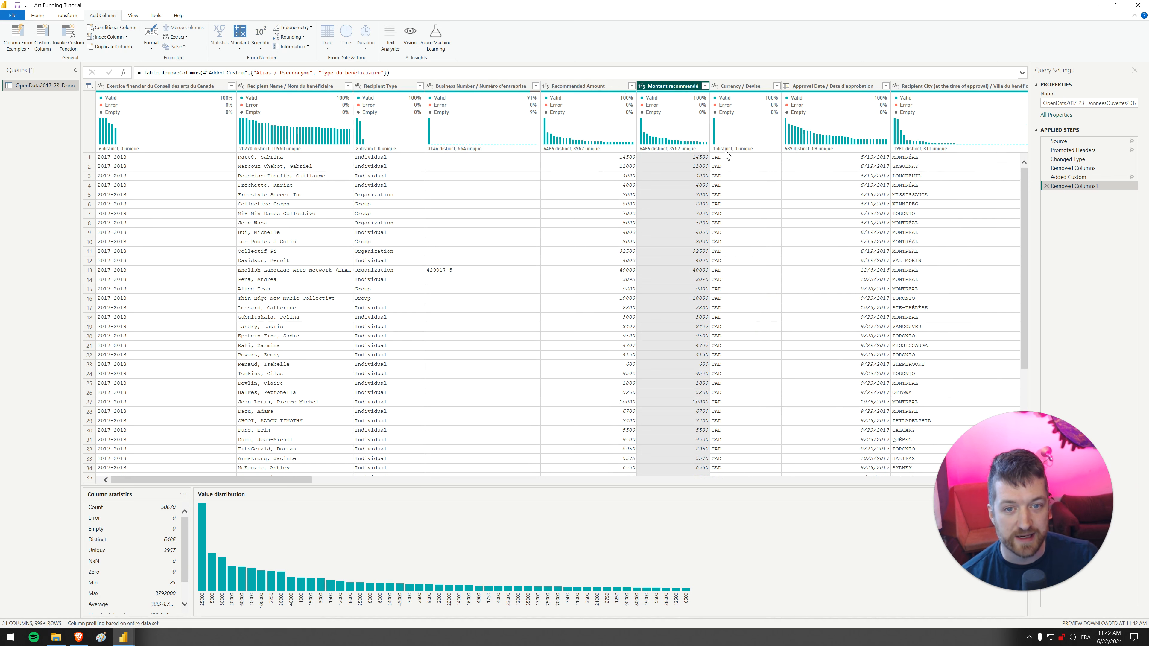
Remove the Montant recommandé and Currency / Devise columns, checking the currency column's value distribution before removing it.
key(Delete)
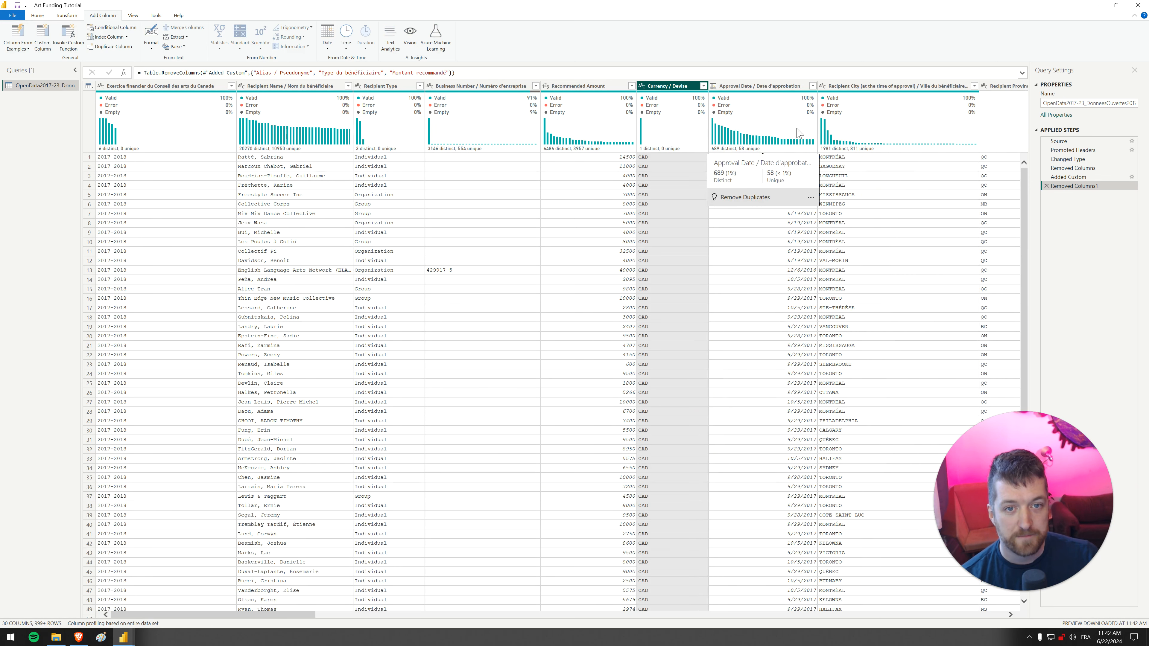
click(660, 89)
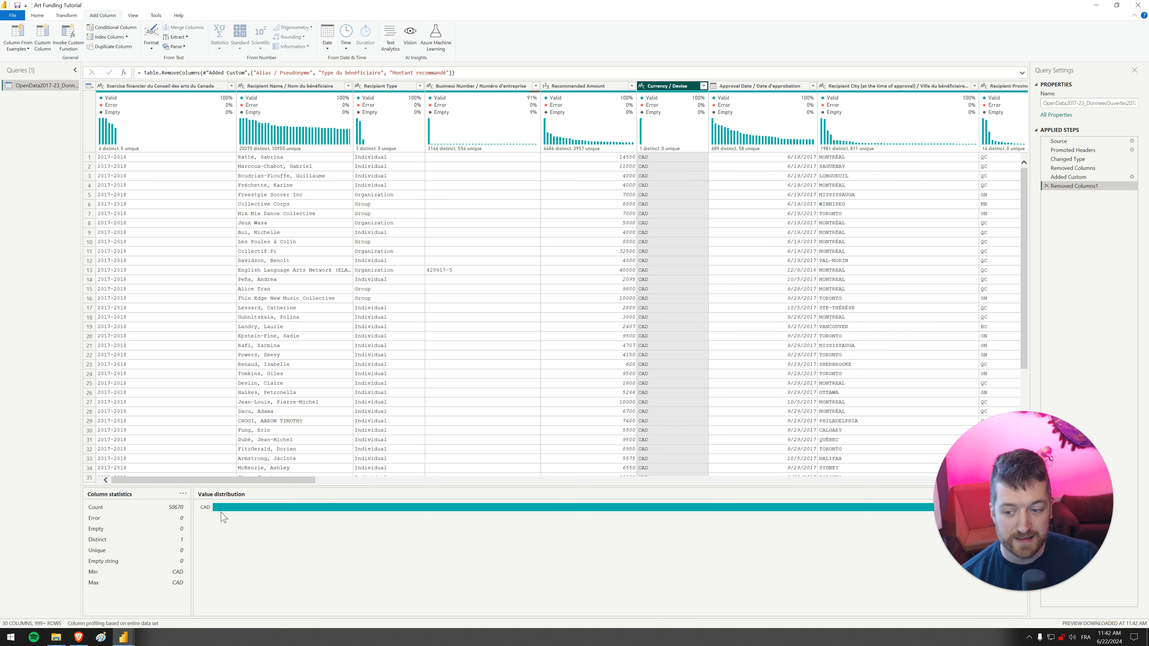
mouse_move(217, 514)
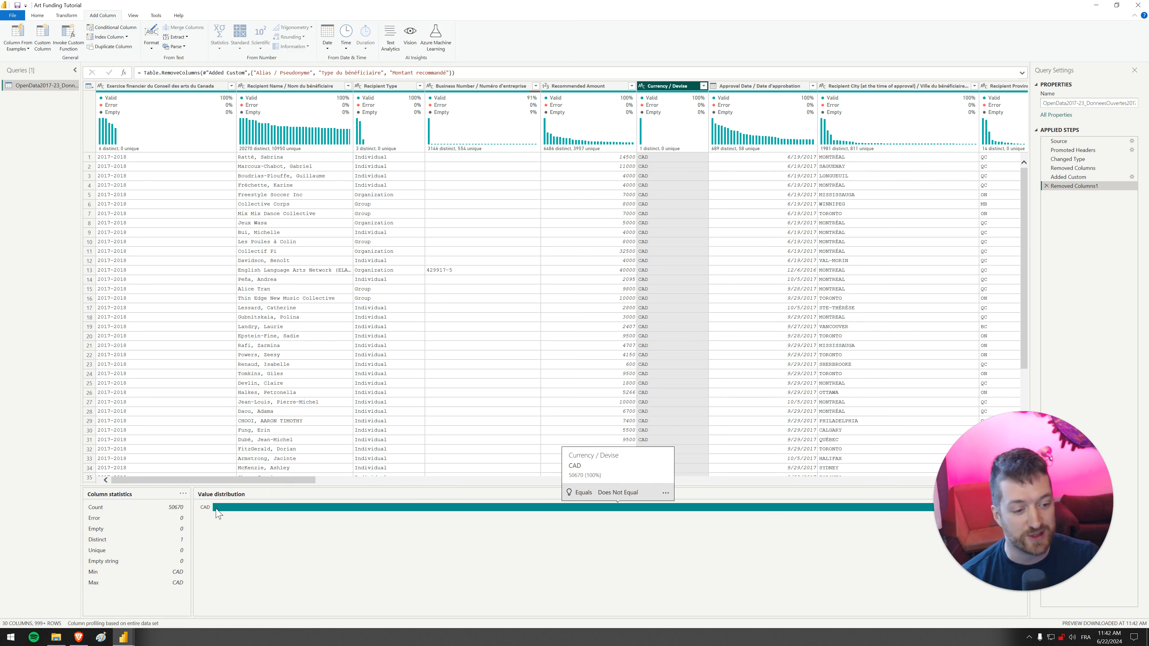
key(Delete)
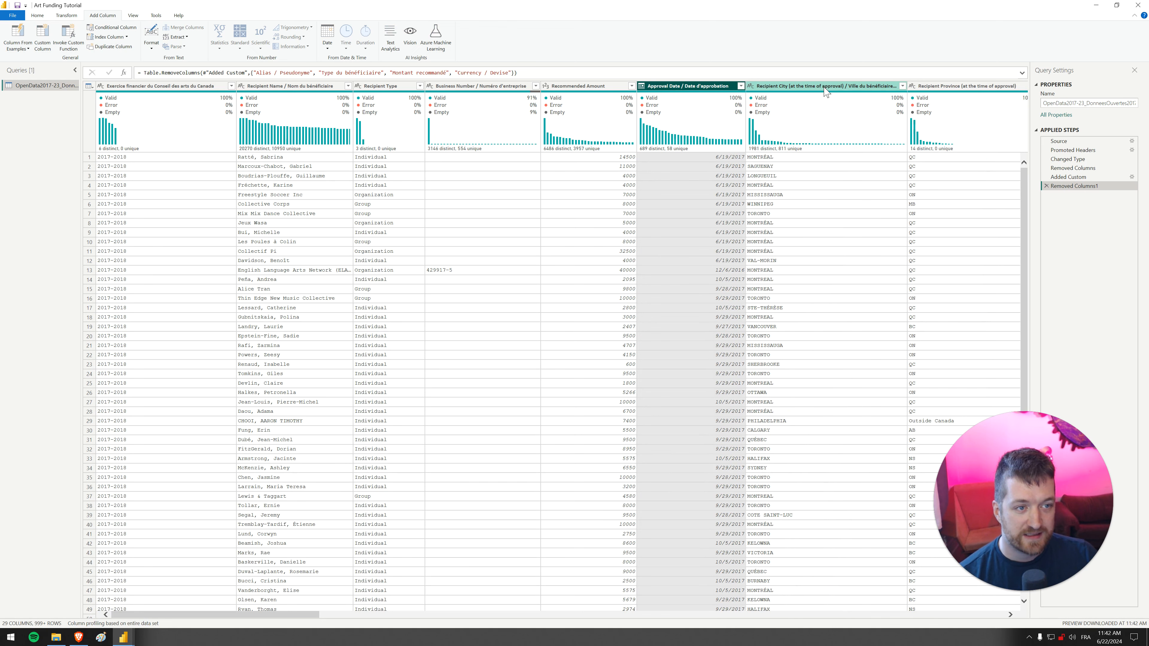
Remove the French duplicate columns Province du bénéficiaire and Territoire de recensement (au moment de l'approbation).
click(825, 92)
key(Right)
key(Right)
key(Right)
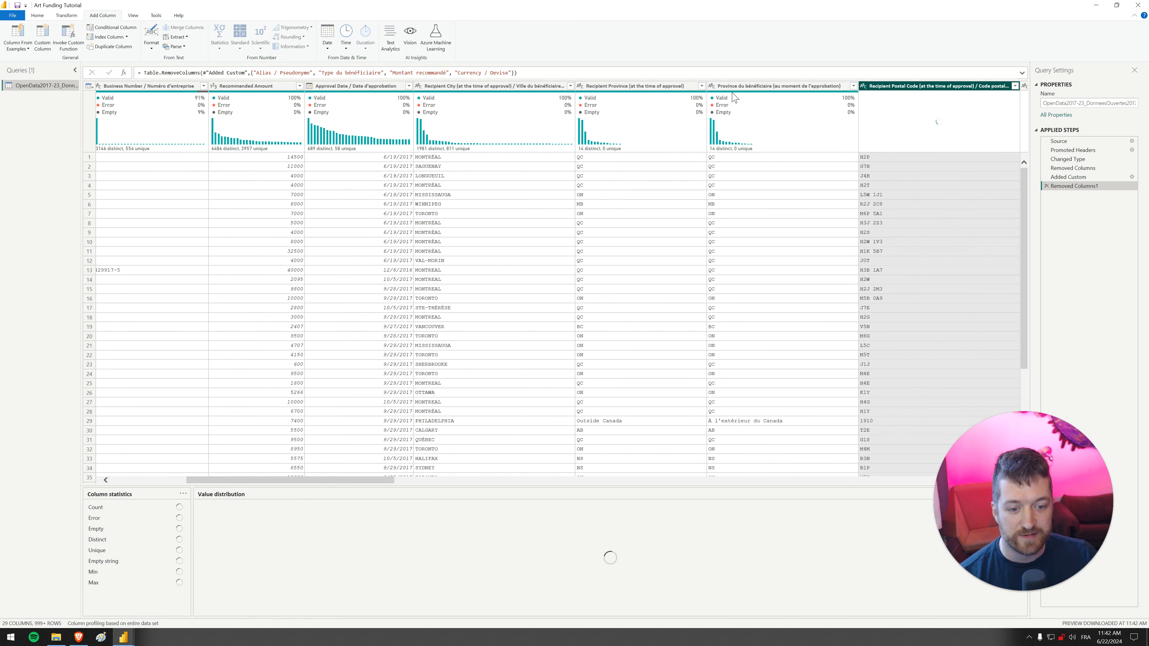
click(758, 89)
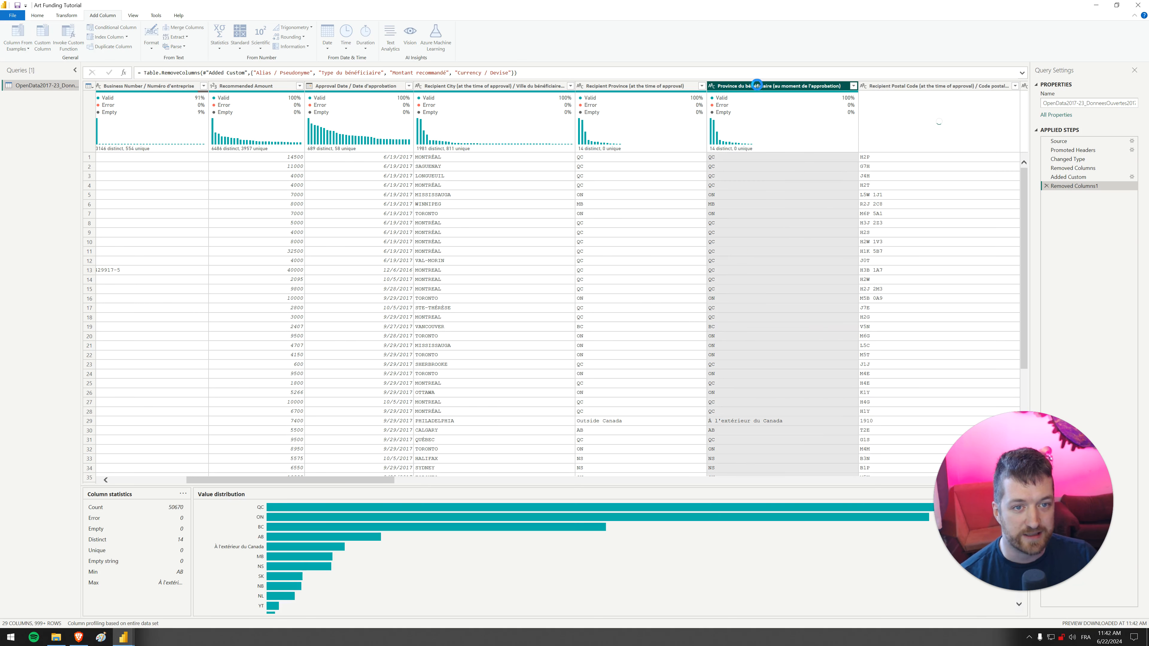
key(Delete)
key(Right)
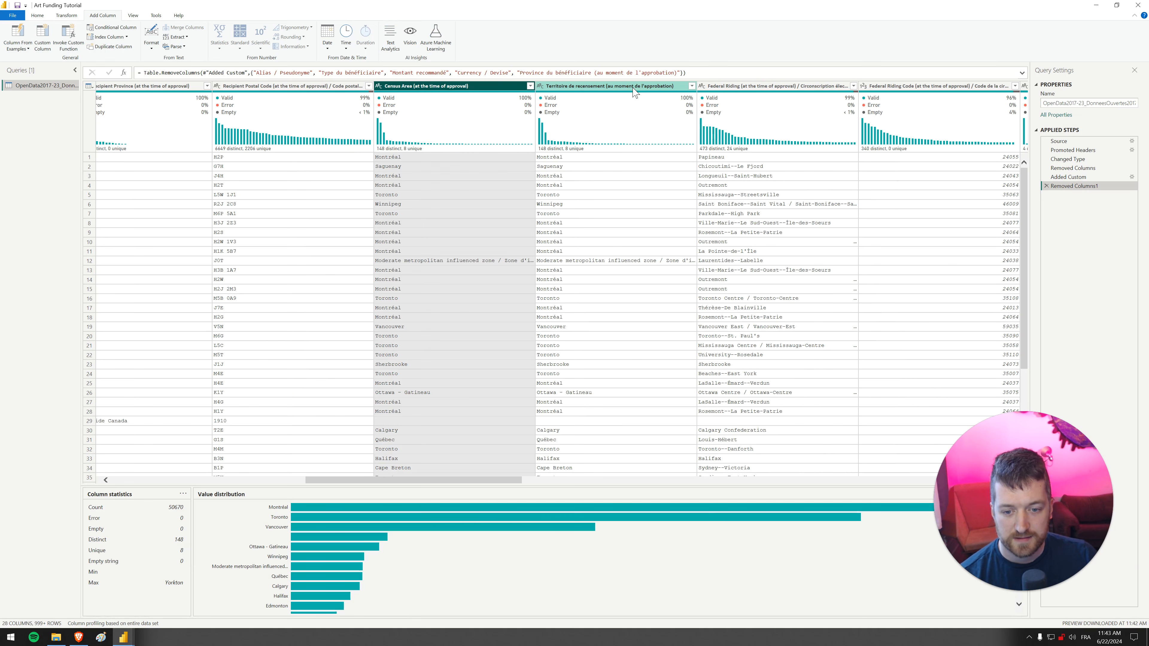
click(633, 87)
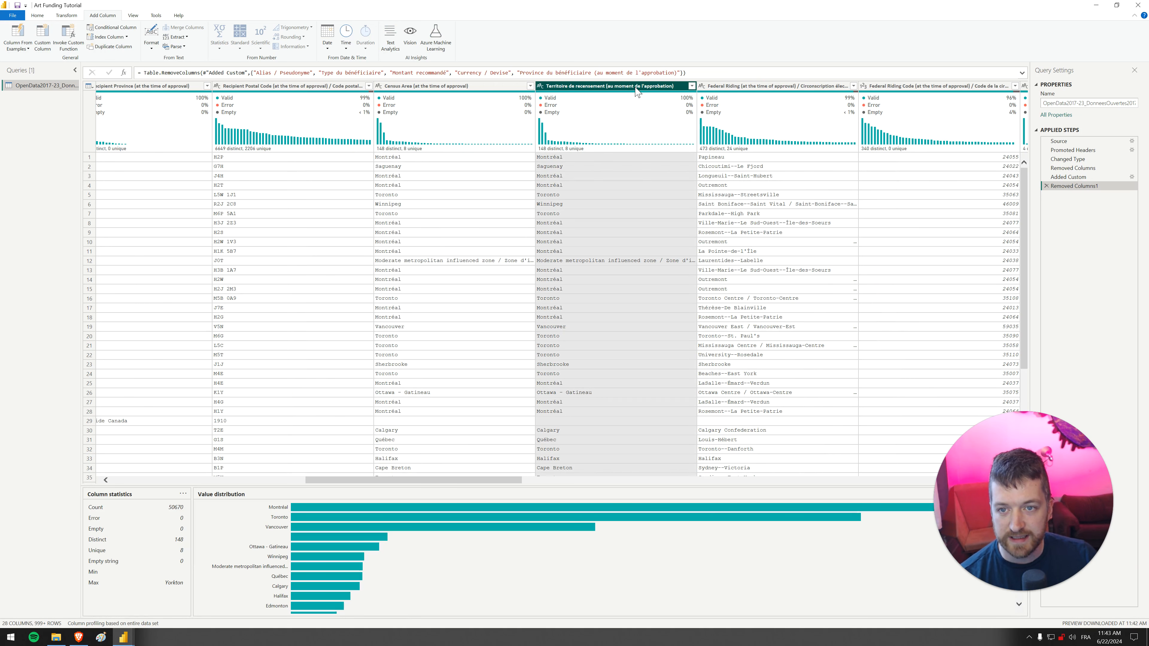
key(Delete)
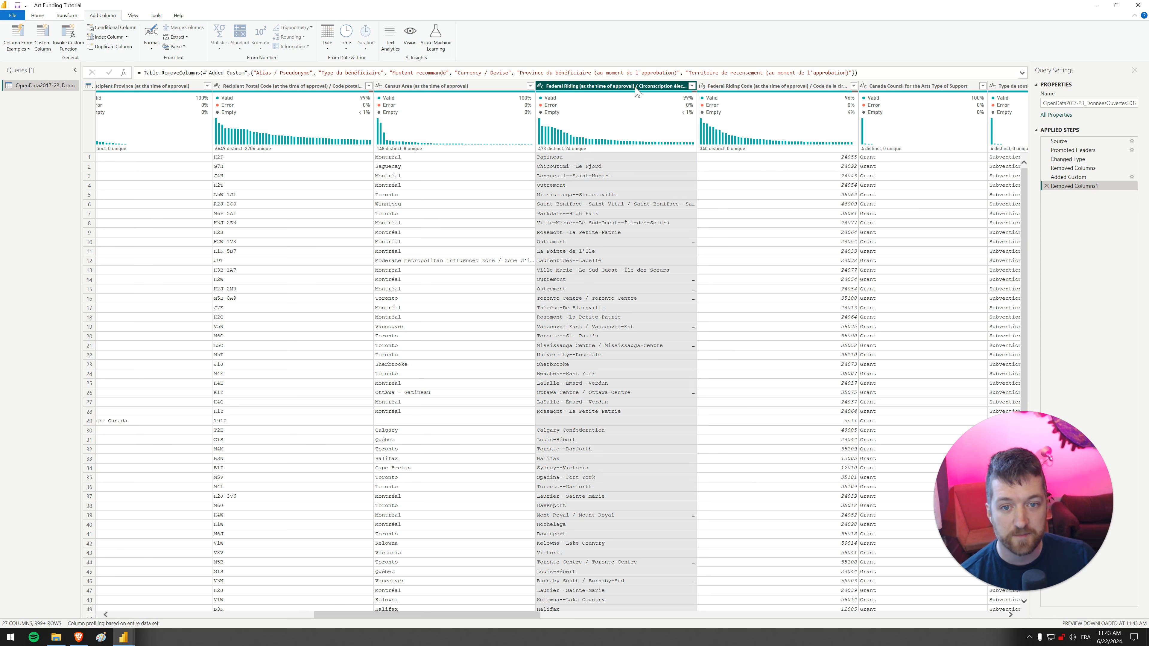
Check the Federal Riding Code column's statistics, remove that column, and review the full column-removal formula.
click(800, 93)
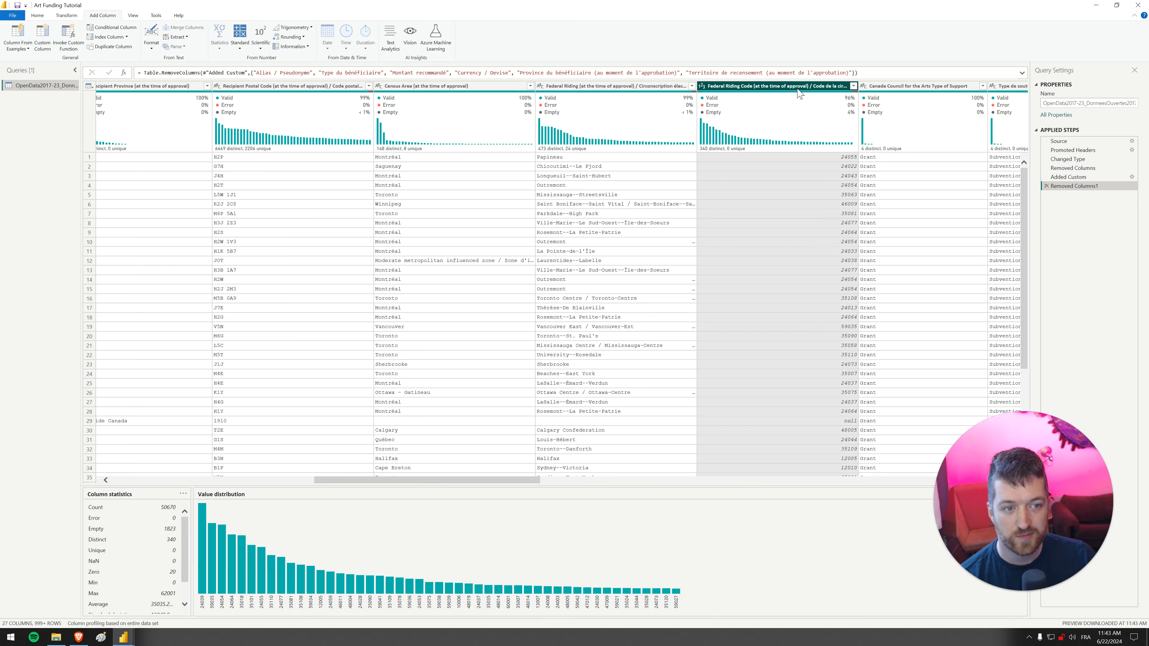
key(Right)
key(Right)
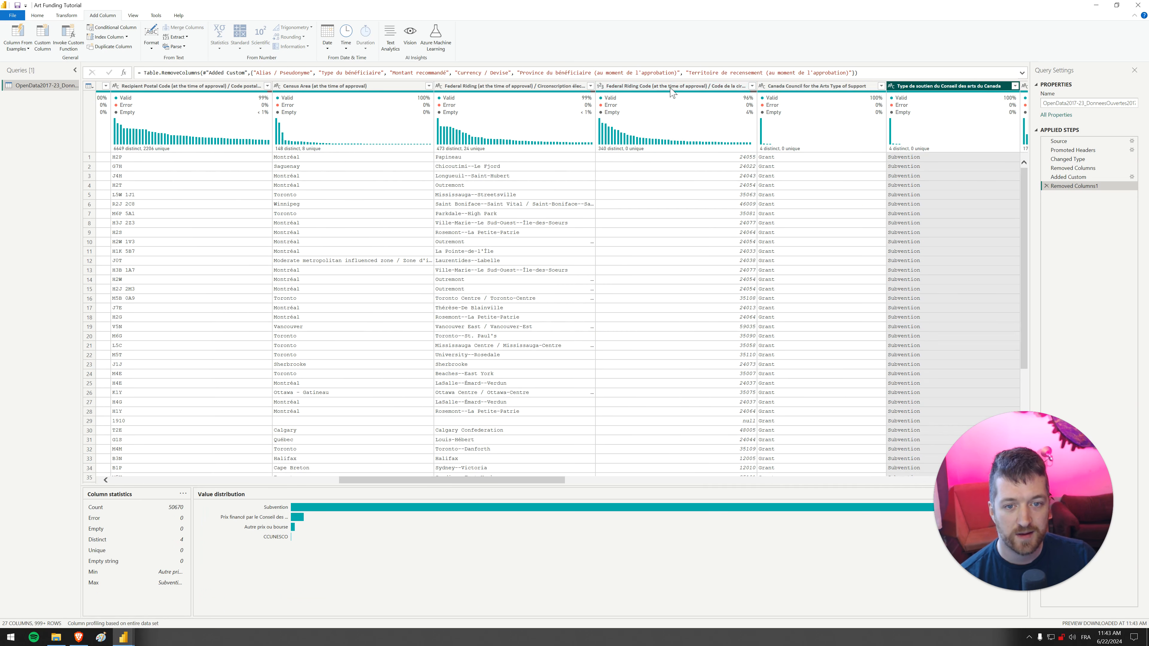
click(671, 87)
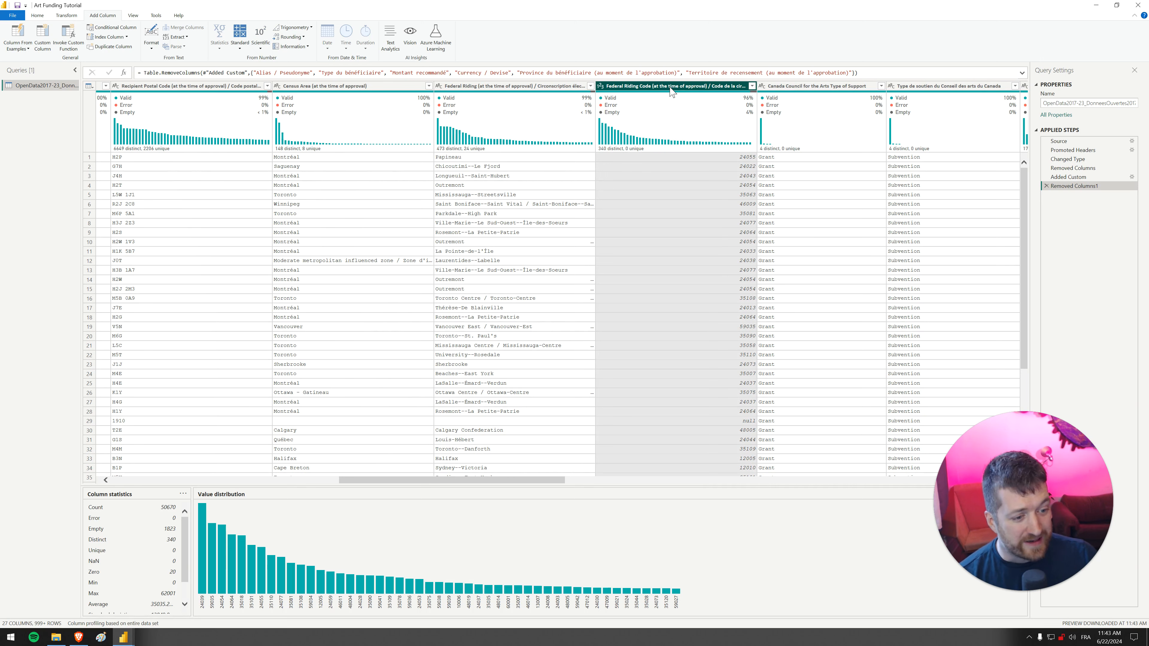
key(Delete)
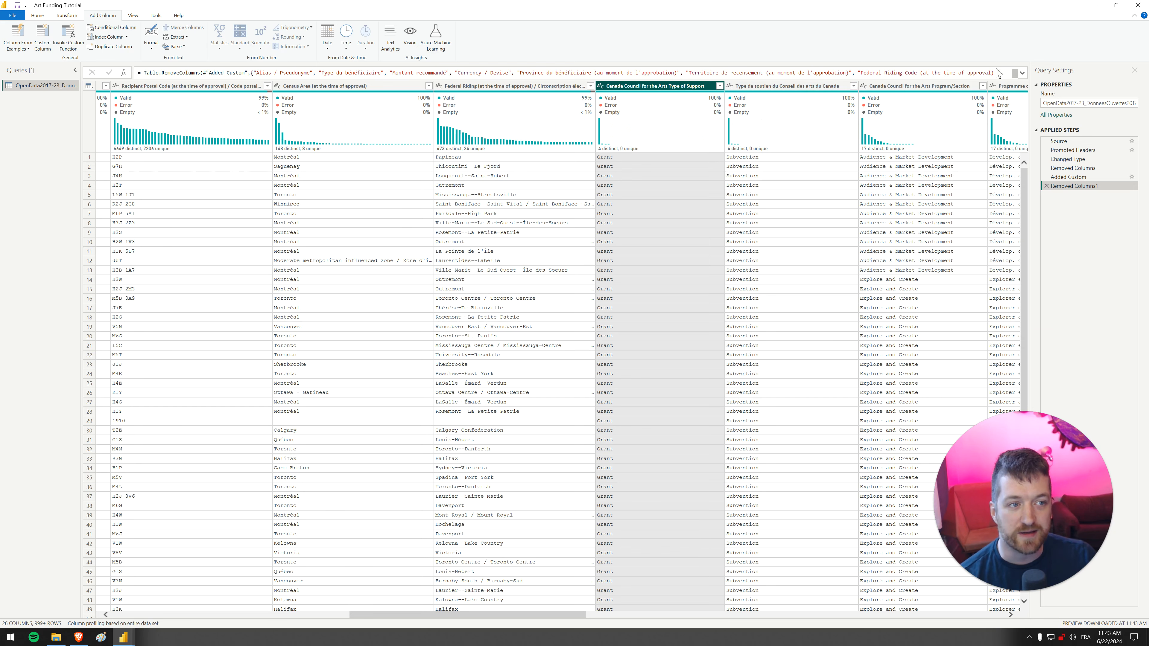
click(1022, 73)
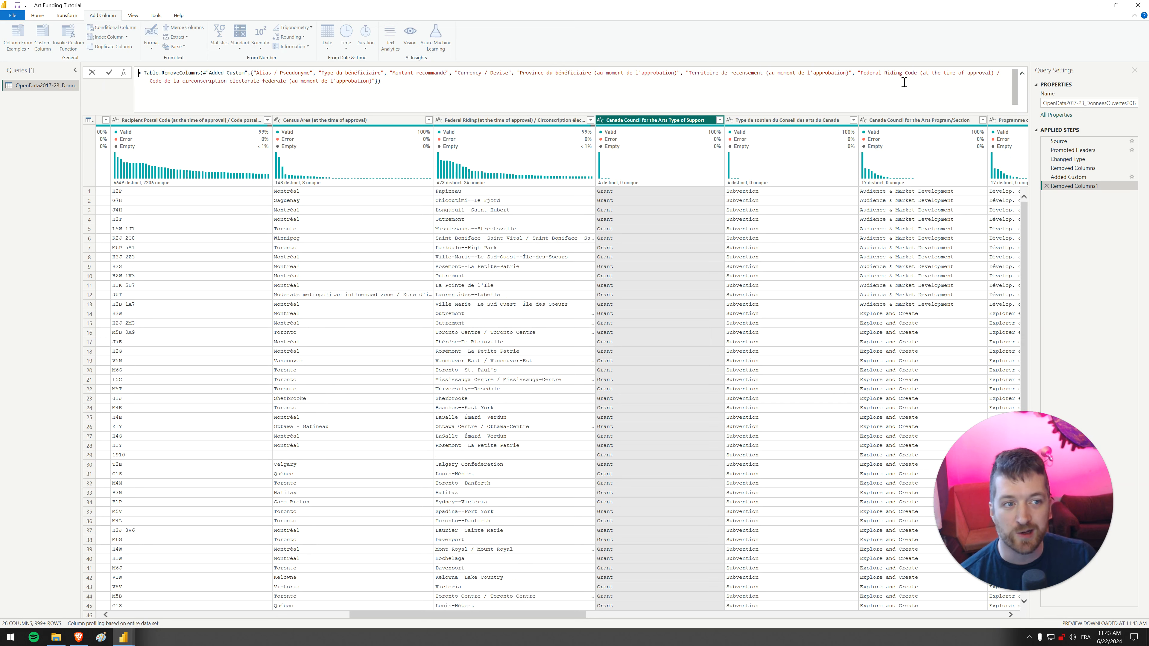
click(1022, 73)
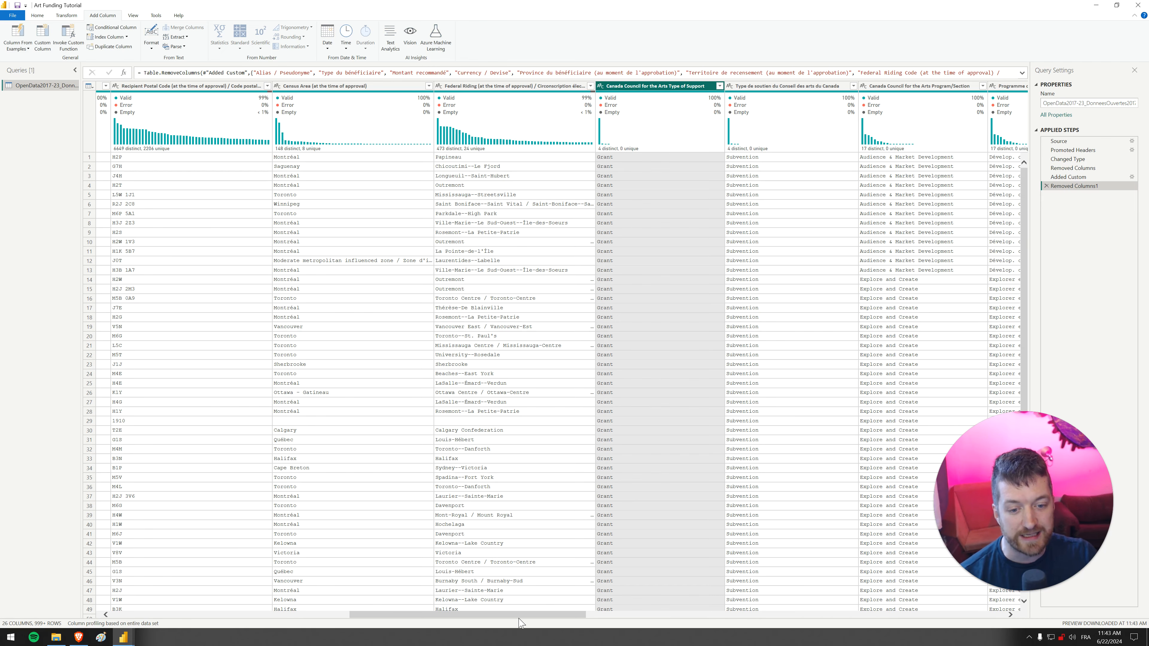
Remove the Programme ou service du Conseil des arts du Canada and Canada Council for the Arts Component/Program Code columns.
drag(535, 620, 631, 616)
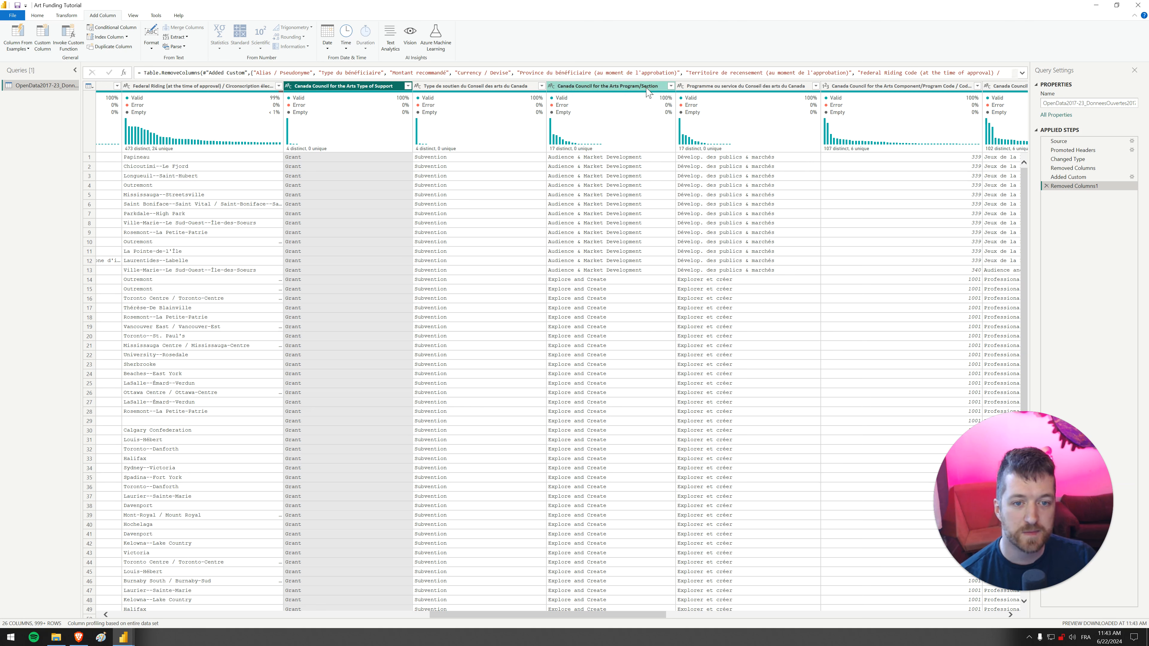
click(732, 86)
key(Delete)
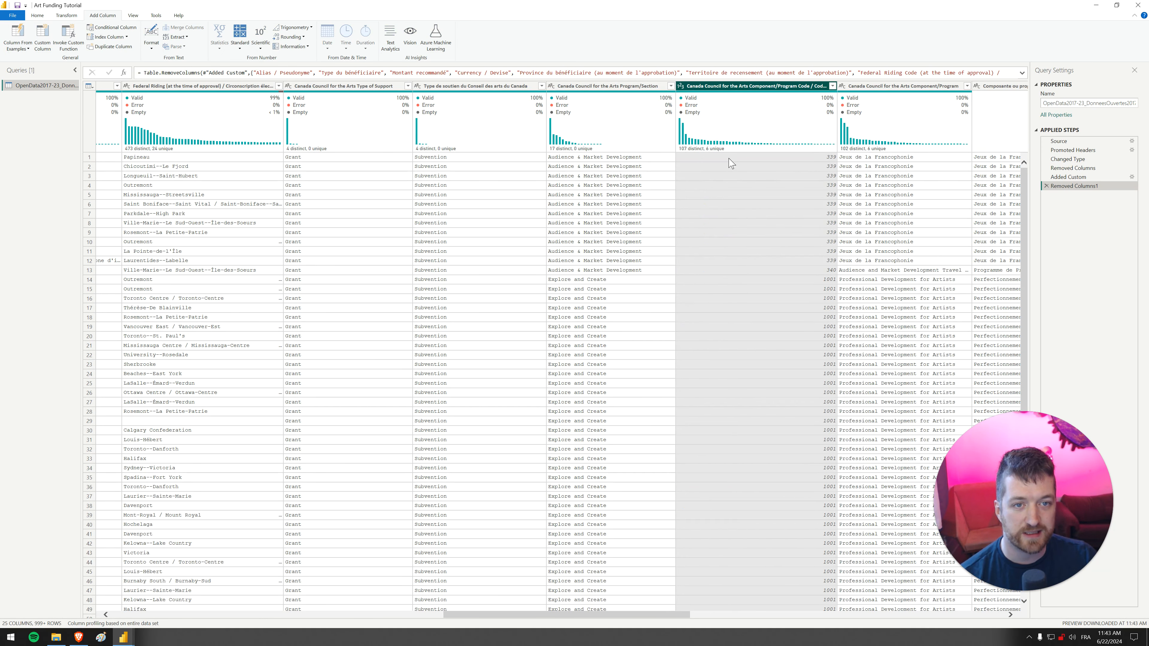
click(762, 91)
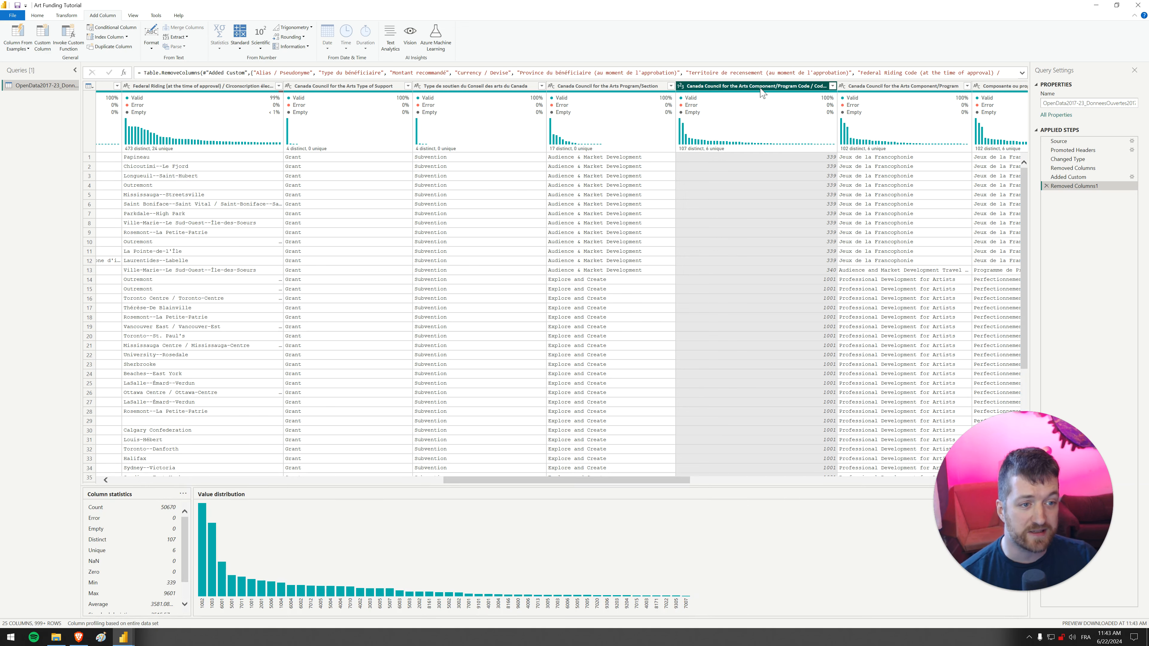
key(Delete)
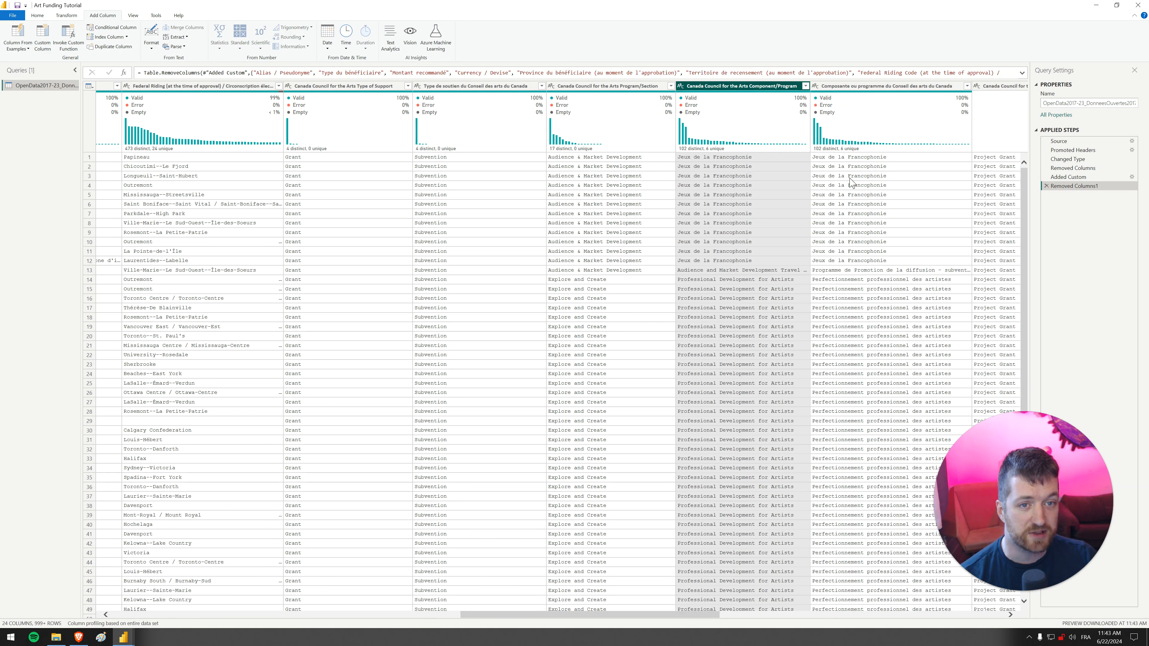
Remove the French columns Composante ou programme du Conseil des arts du Canada and Type de financement du Conseil des arts du Canada.
click(865, 86)
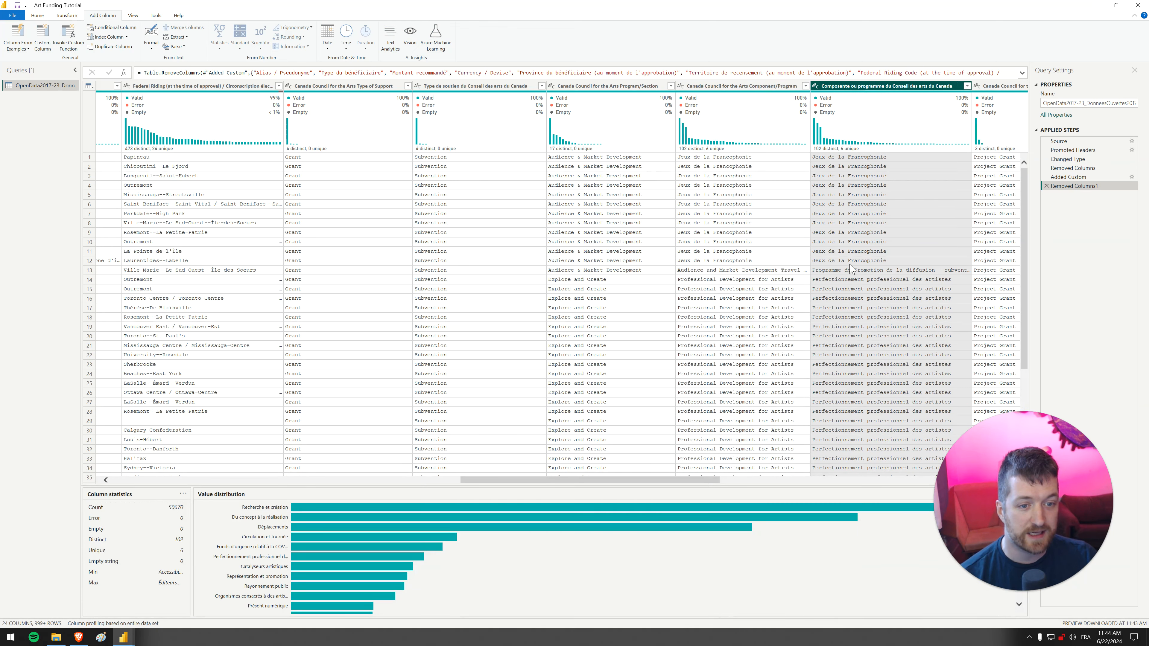
key(Delete)
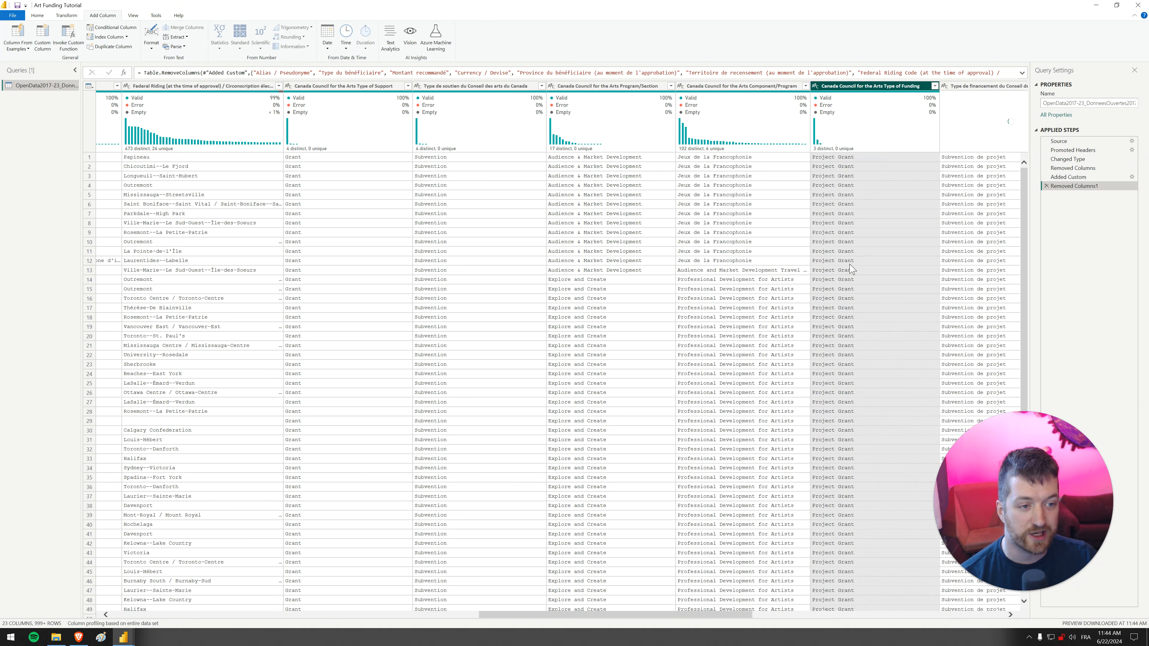
key(Right)
key(Right)
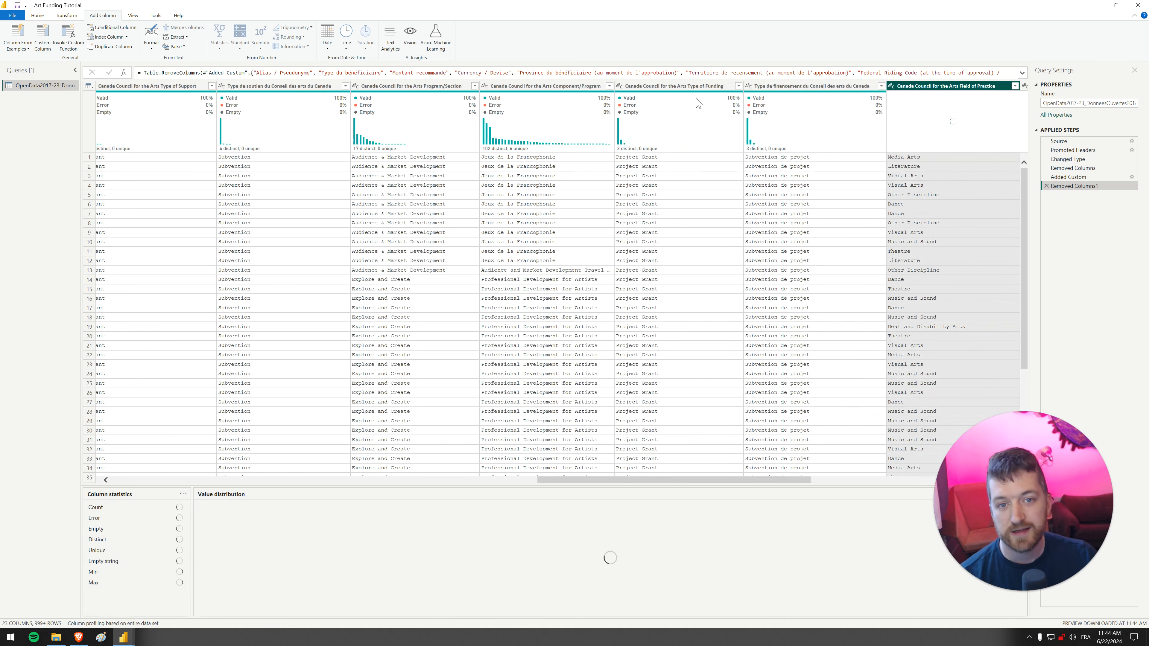
click(813, 91)
key(Delete)
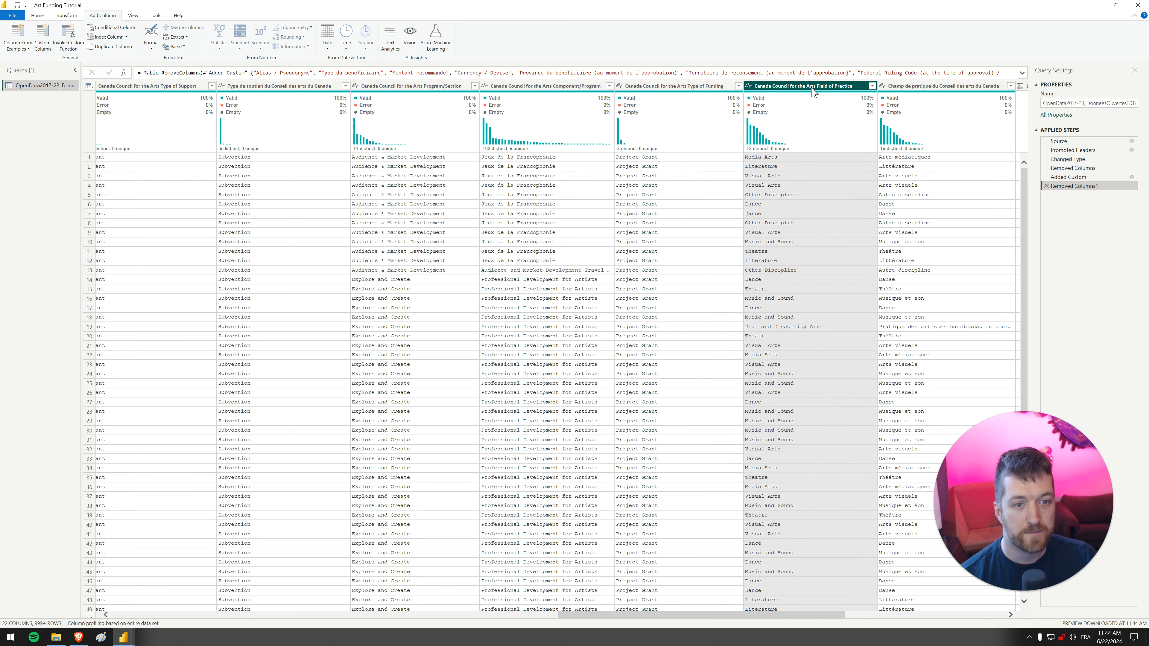
Compare the value distributions and rows of Canada Council for the Arts Field of Practice with Champ de pratique du Conseil des arts du Canada.
click(929, 89)
key(Delete)
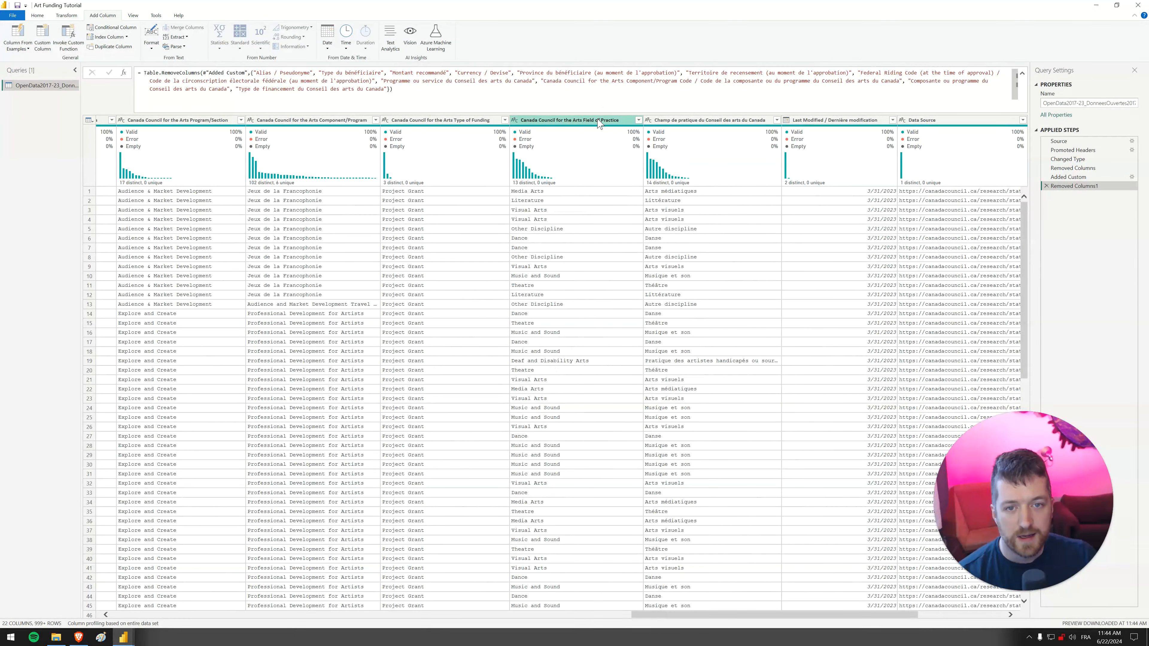
click(598, 121)
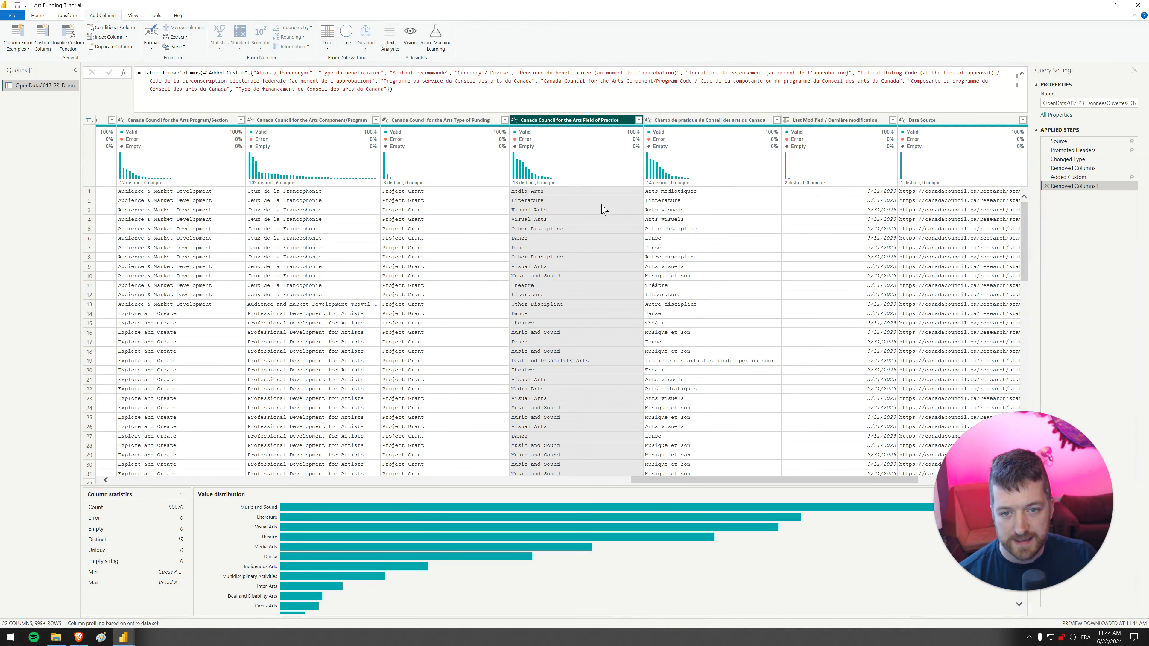
click(701, 123)
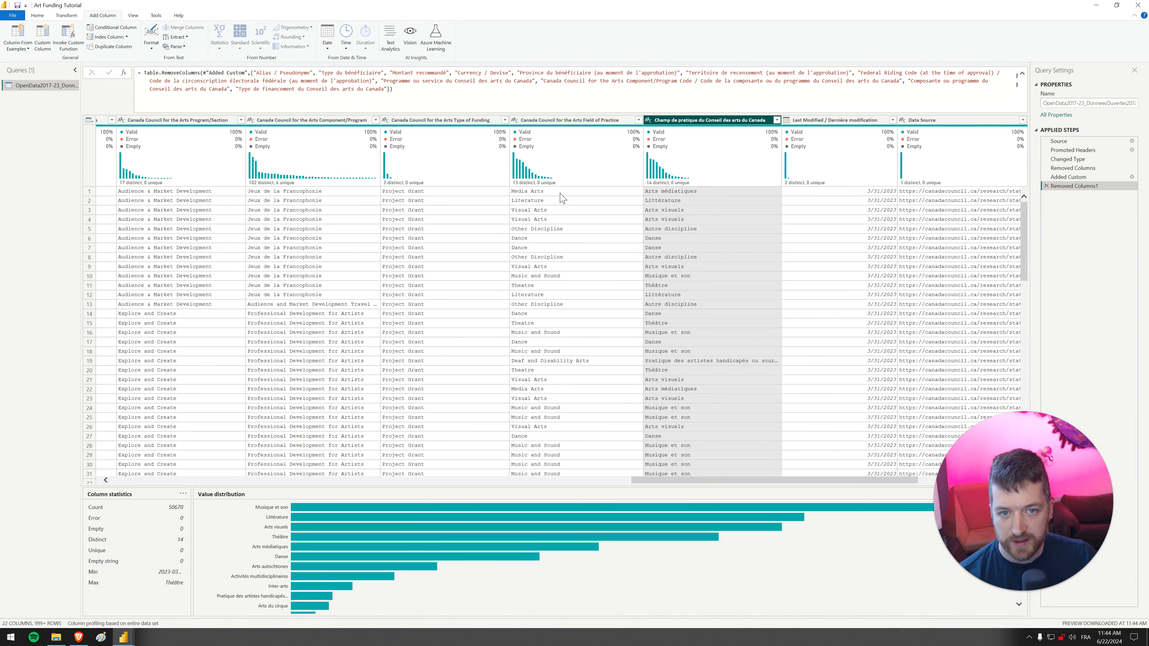
click(573, 122)
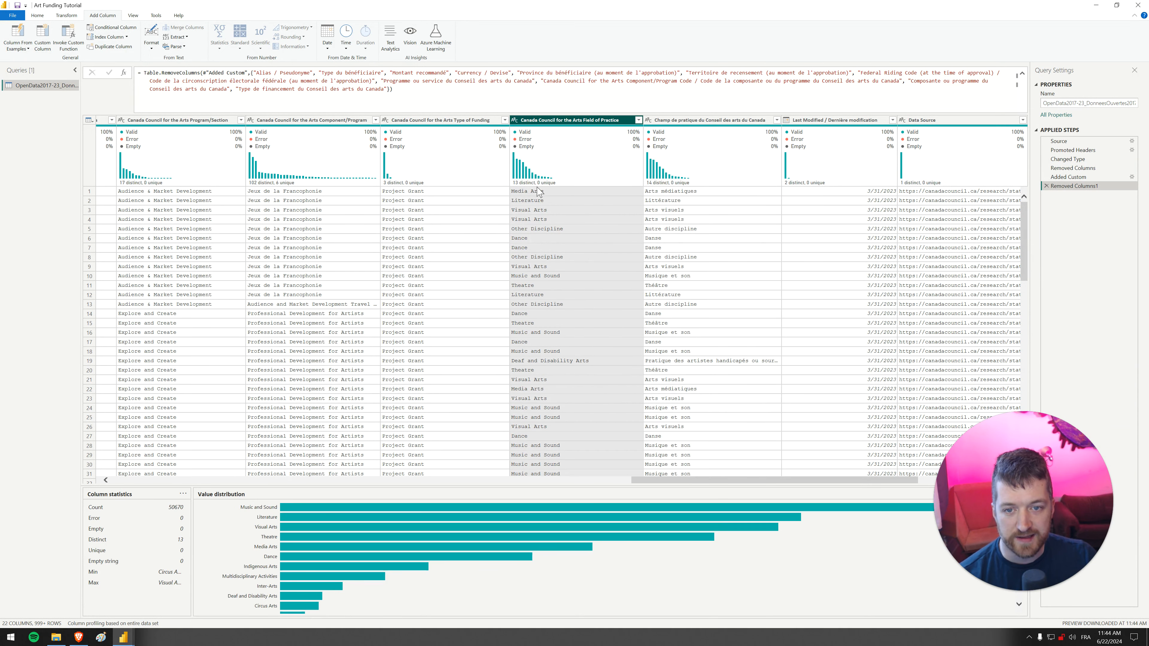
scroll(674, 253, down, 9)
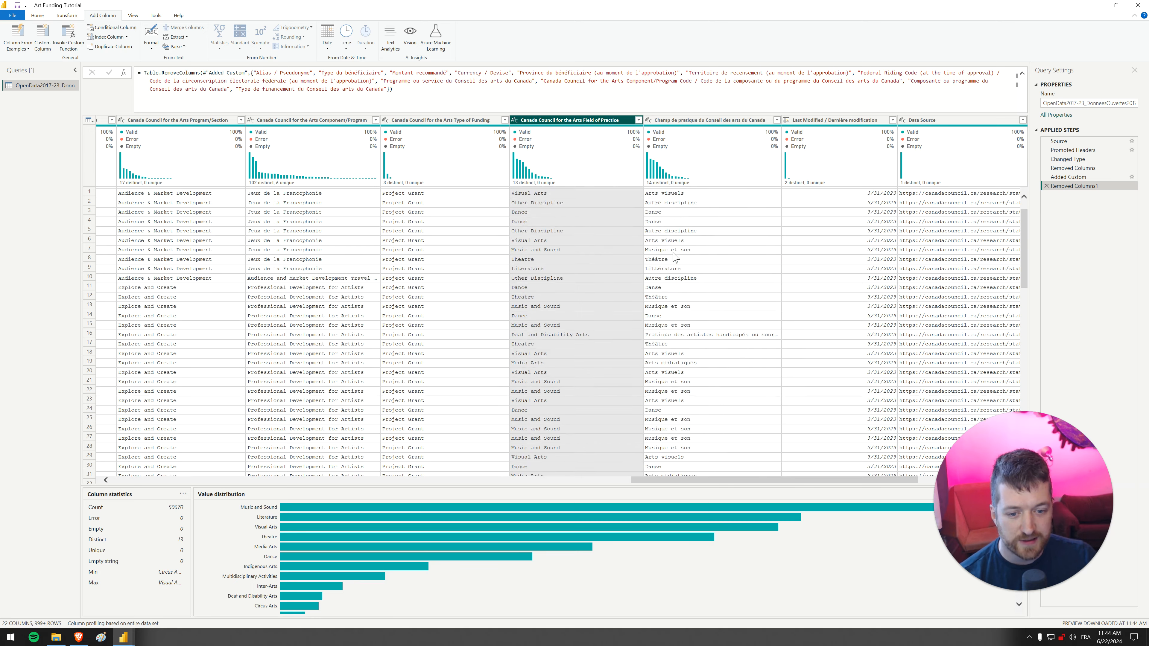
scroll(672, 256, down, 8)
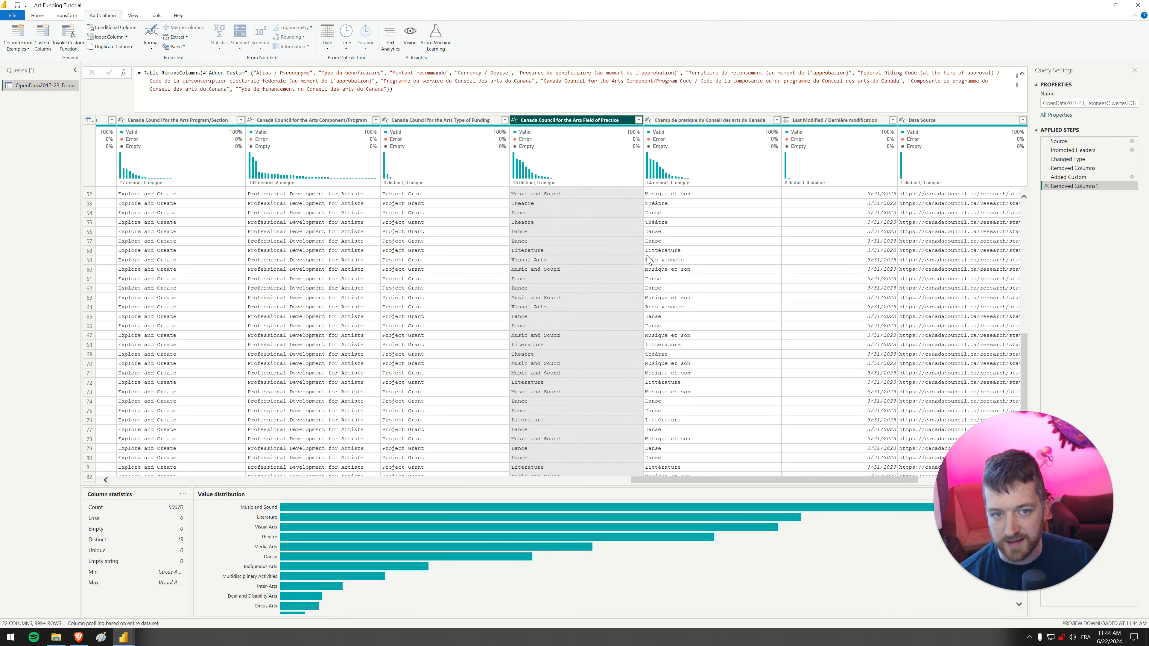
scroll(653, 258, up, 17)
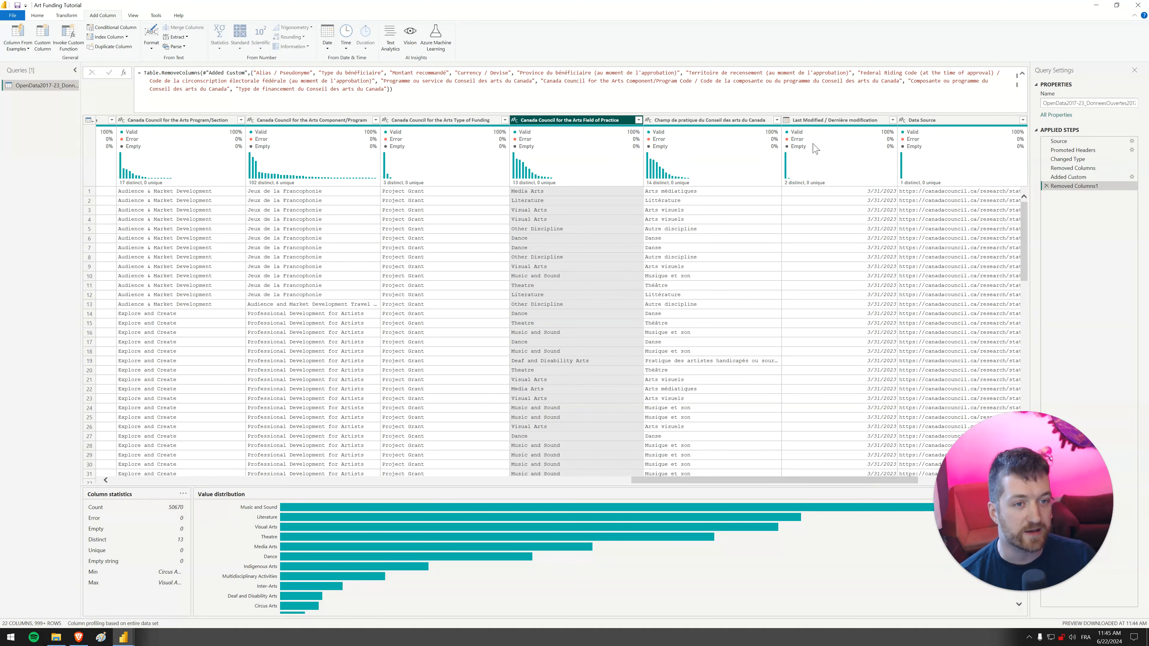
Remove the Champ de pratique du Conseil des arts du Canada and Last Modified / Dernière modification columns after checking their distributions.
click(709, 122)
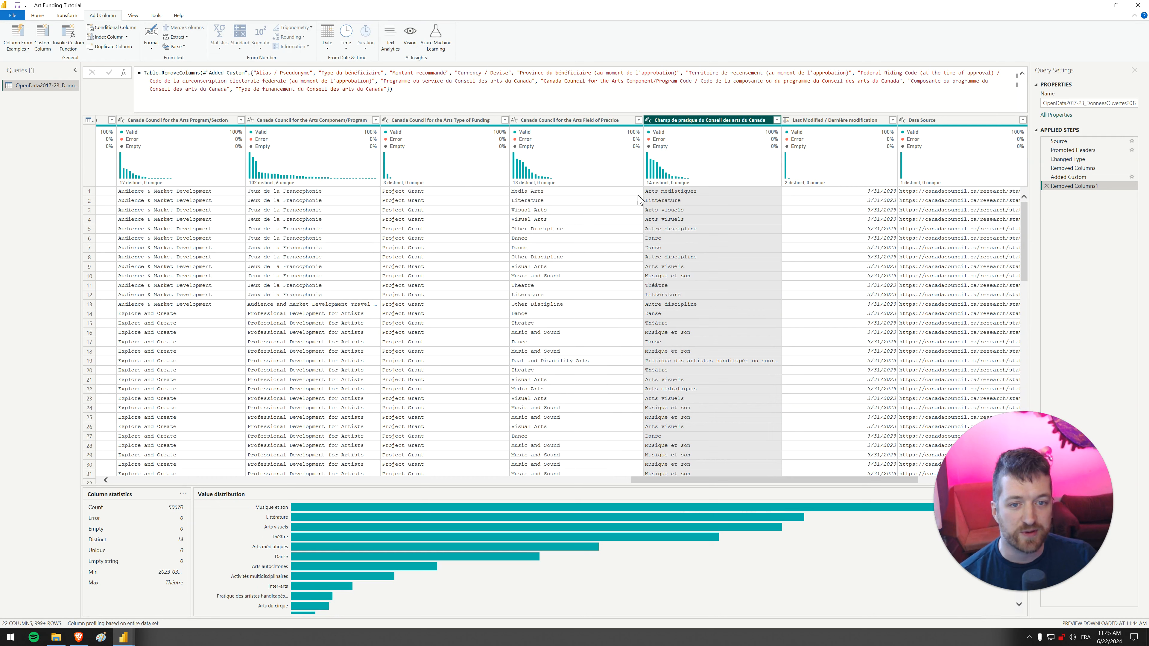
mouse_move(661, 186)
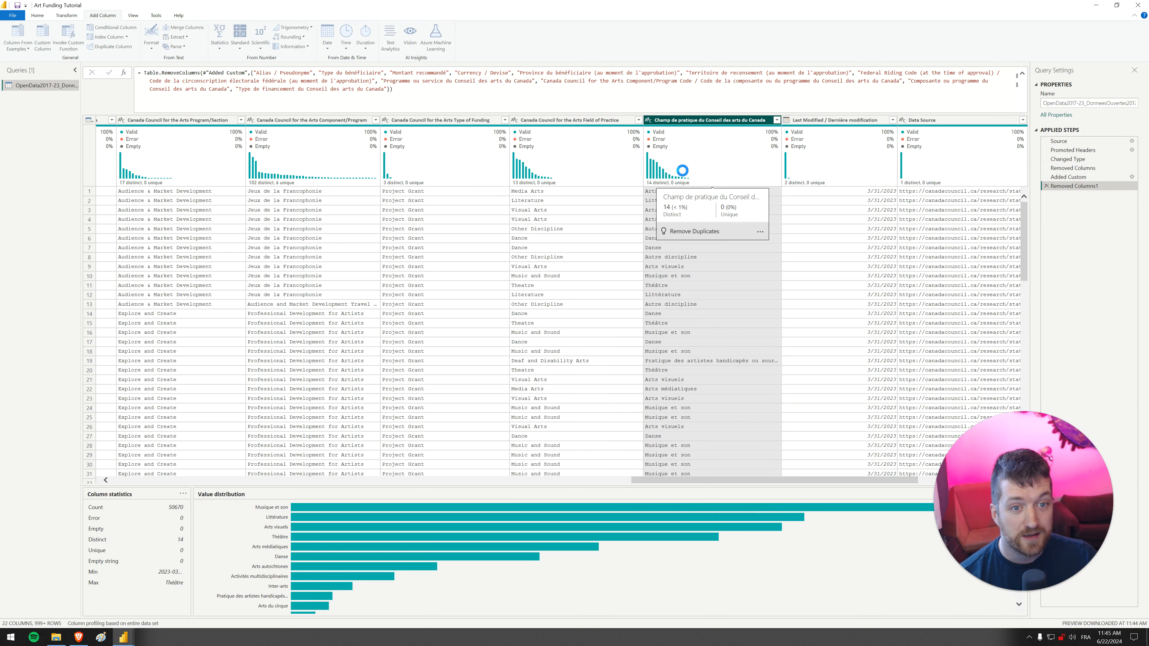
key(Delete)
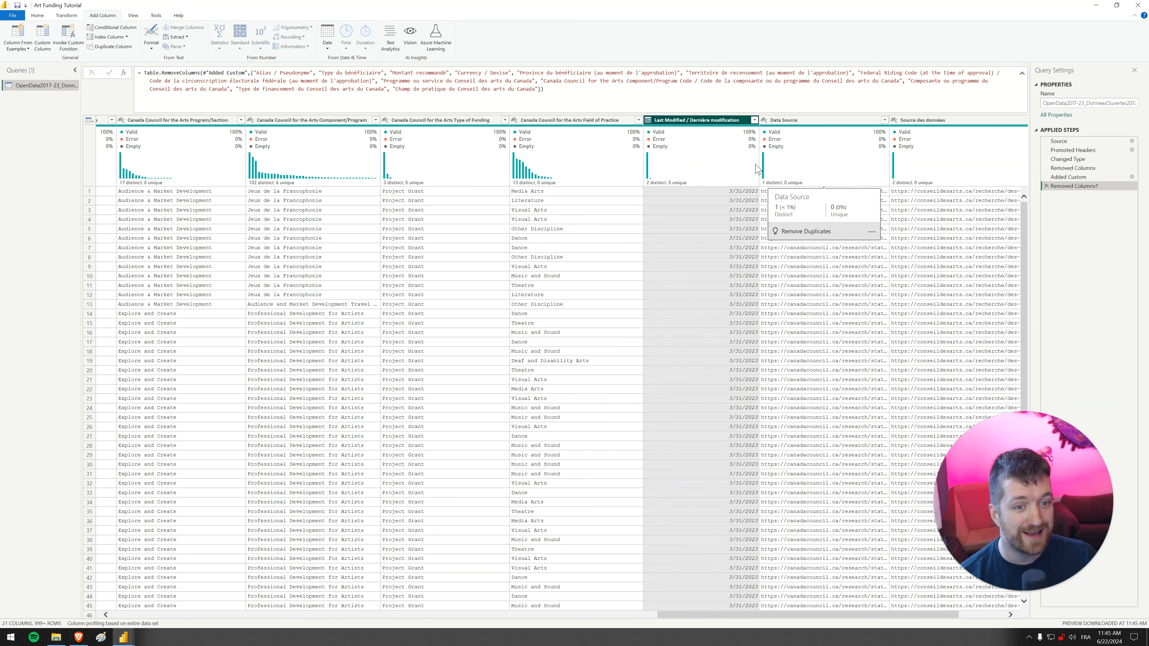
click(729, 122)
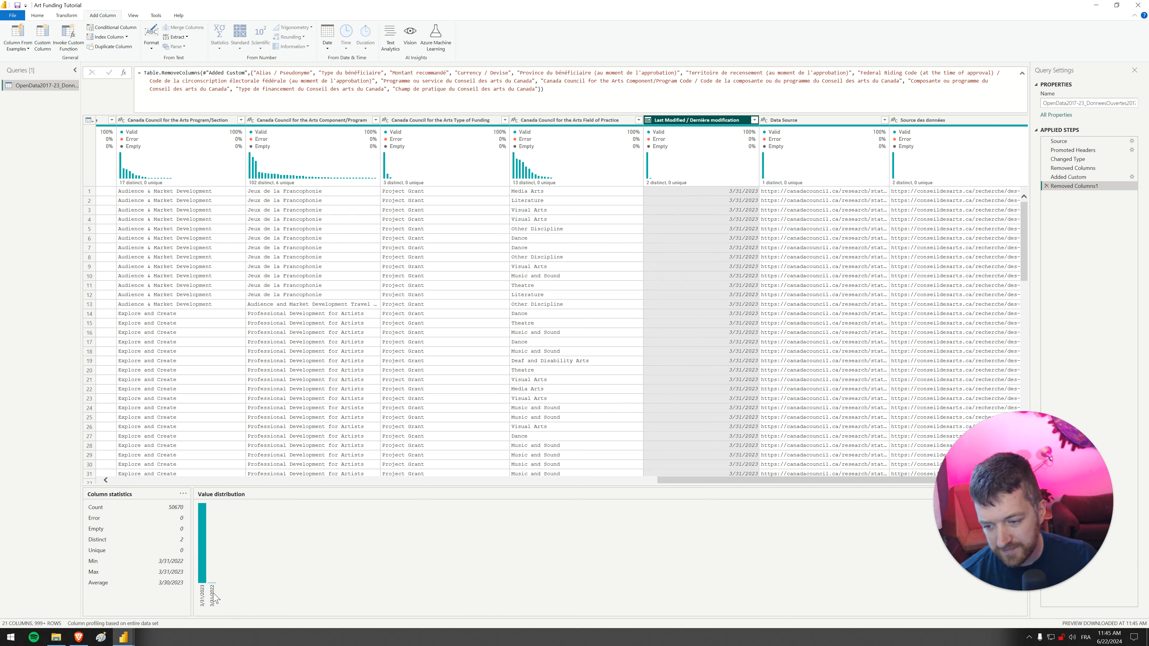
key(Delete)
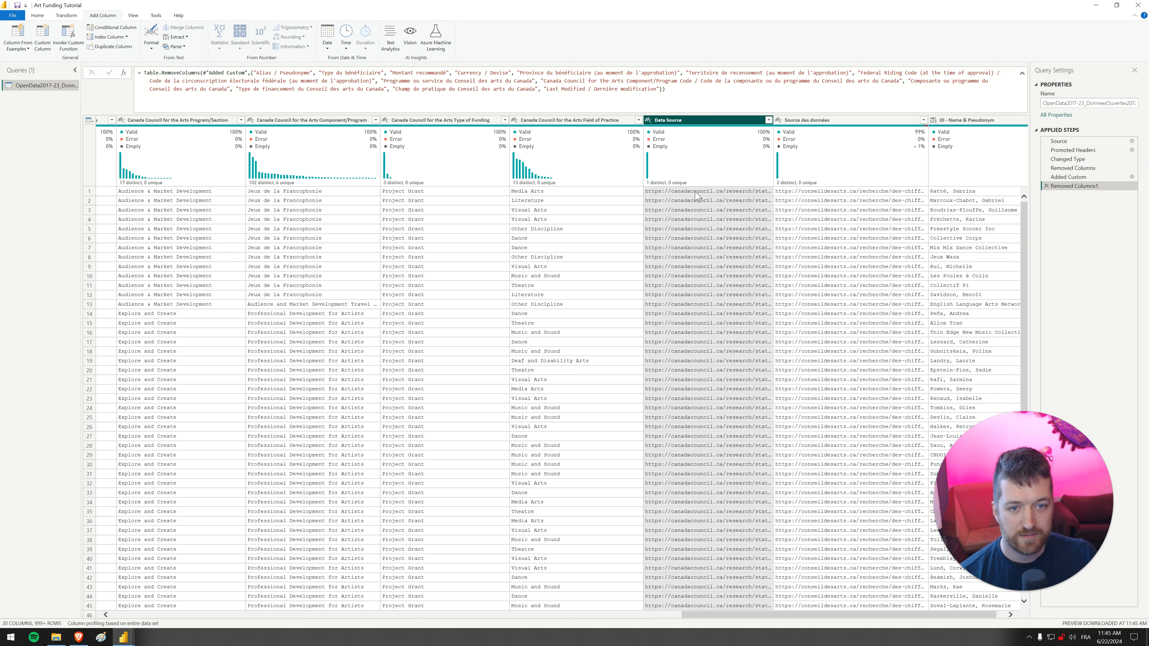
Remove the Data Source and Source des données columns, checking the value distribution of Source des données first.
right_click(668, 186)
click(679, 232)
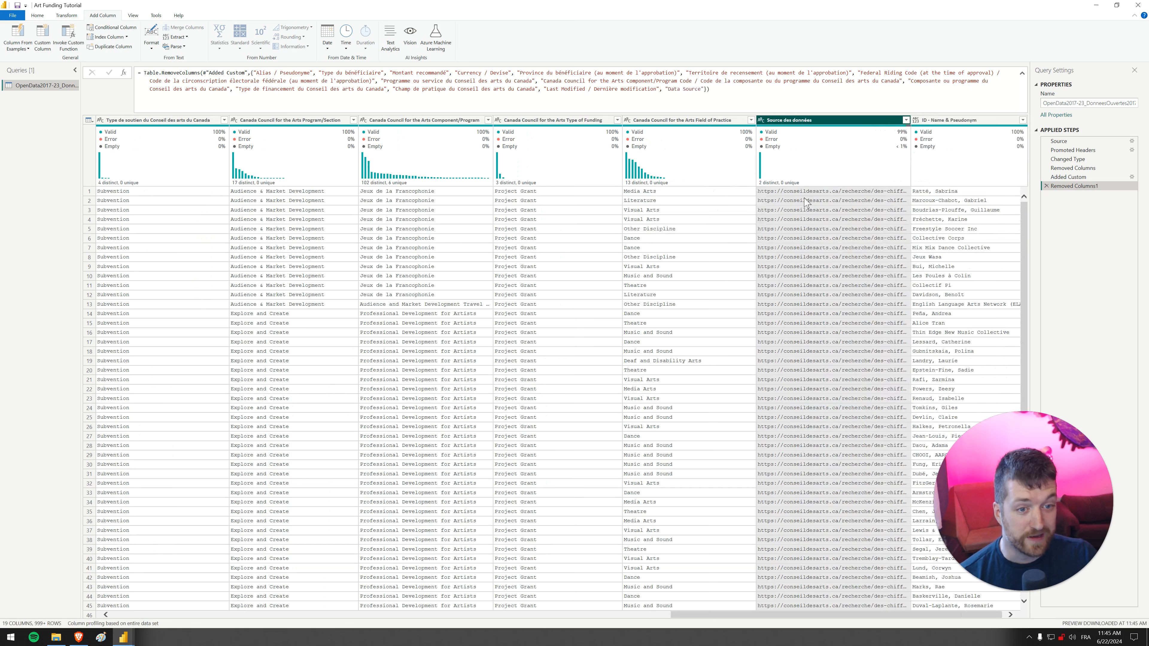
click(819, 203)
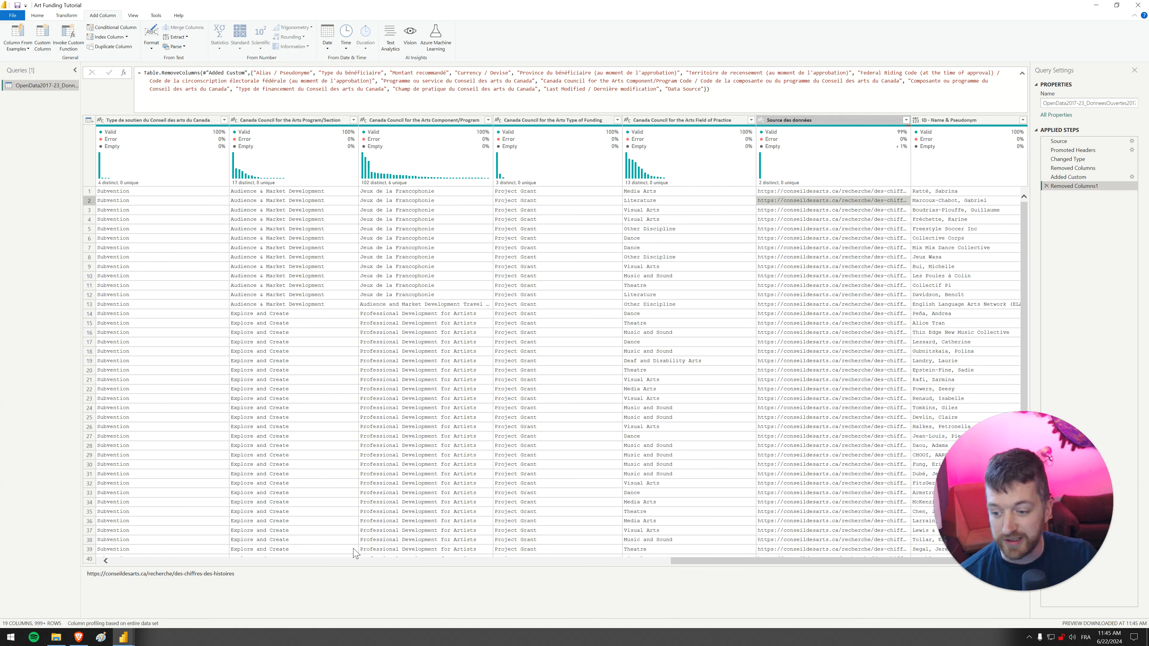
click(814, 121)
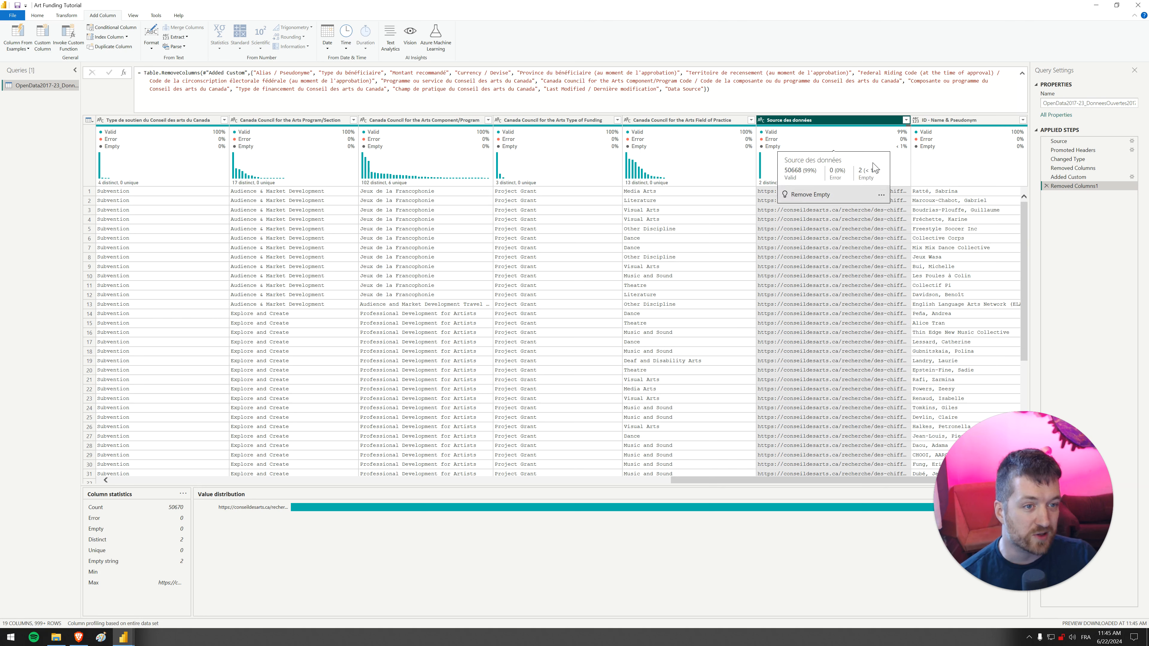
mouse_move(776, 148)
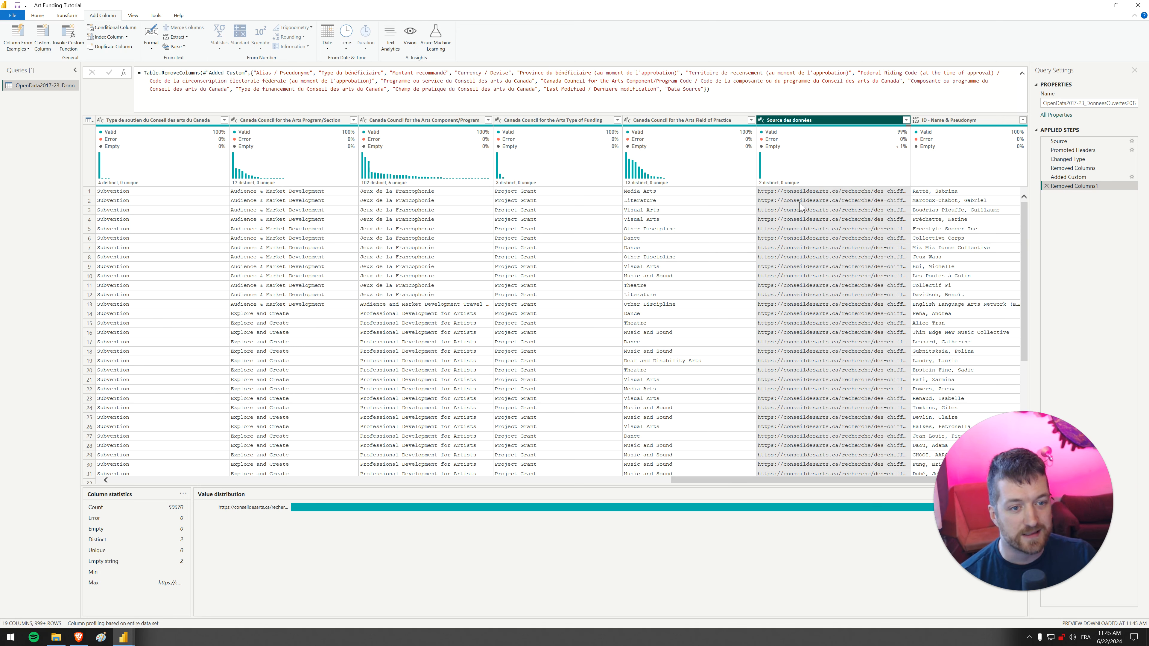
key(Delete)
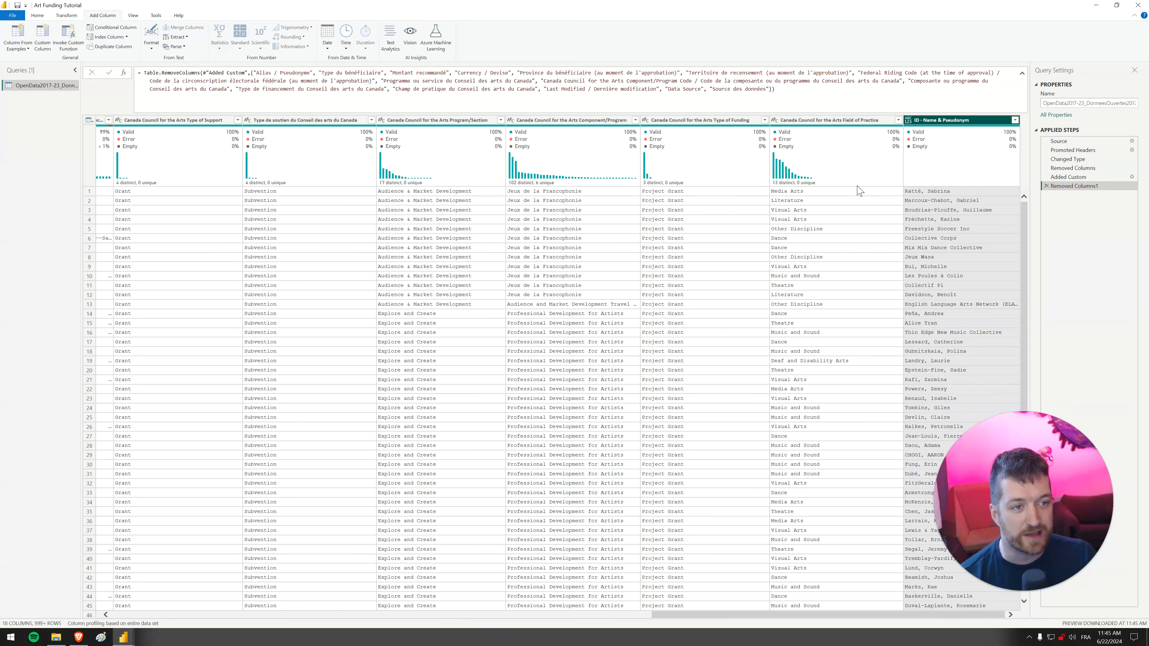
Rename the Exercice financier du Conseil des arts du Canada column as Funding - Period.
mouse_move(858, 190)
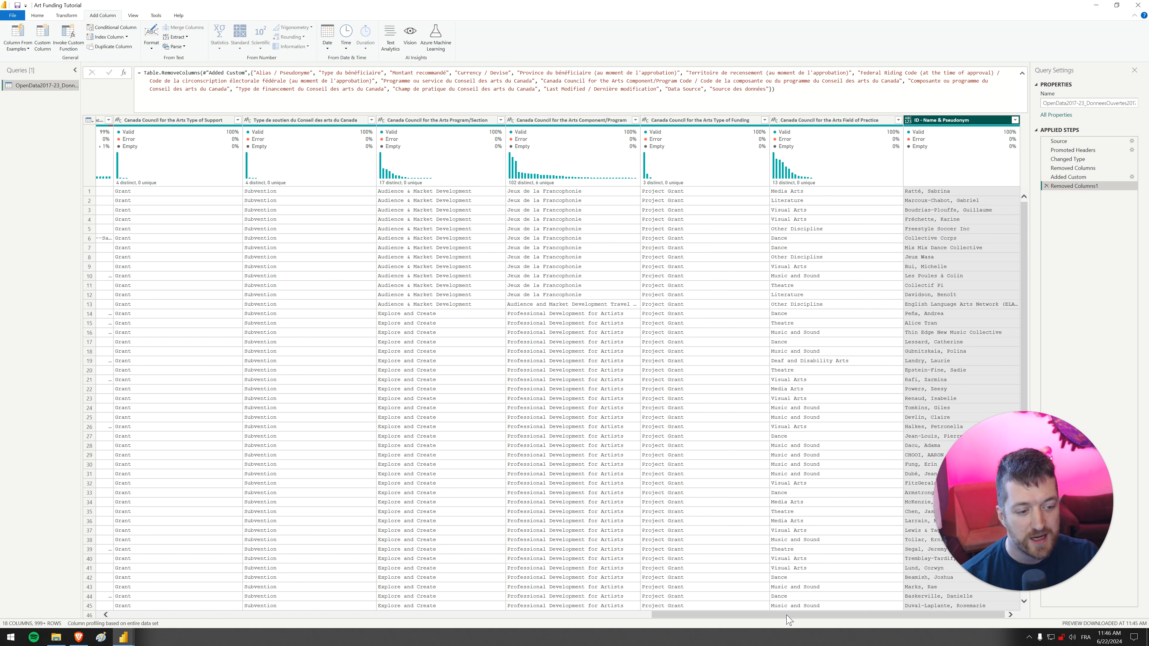
drag(788, 617, 231, 630)
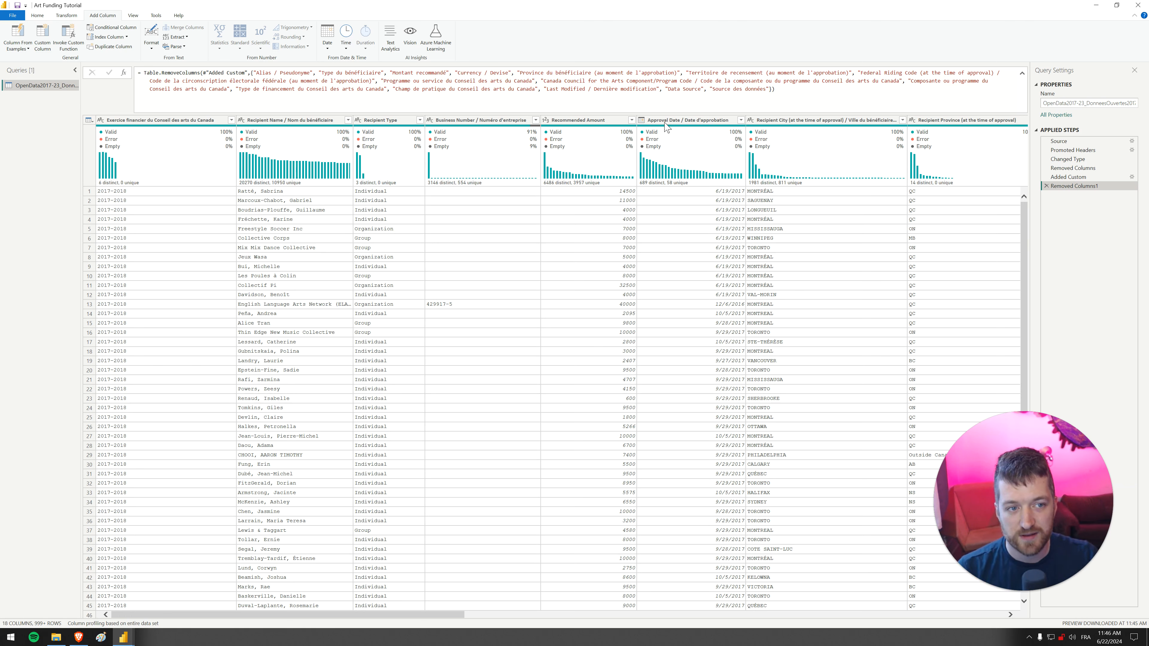
mouse_move(200, 130)
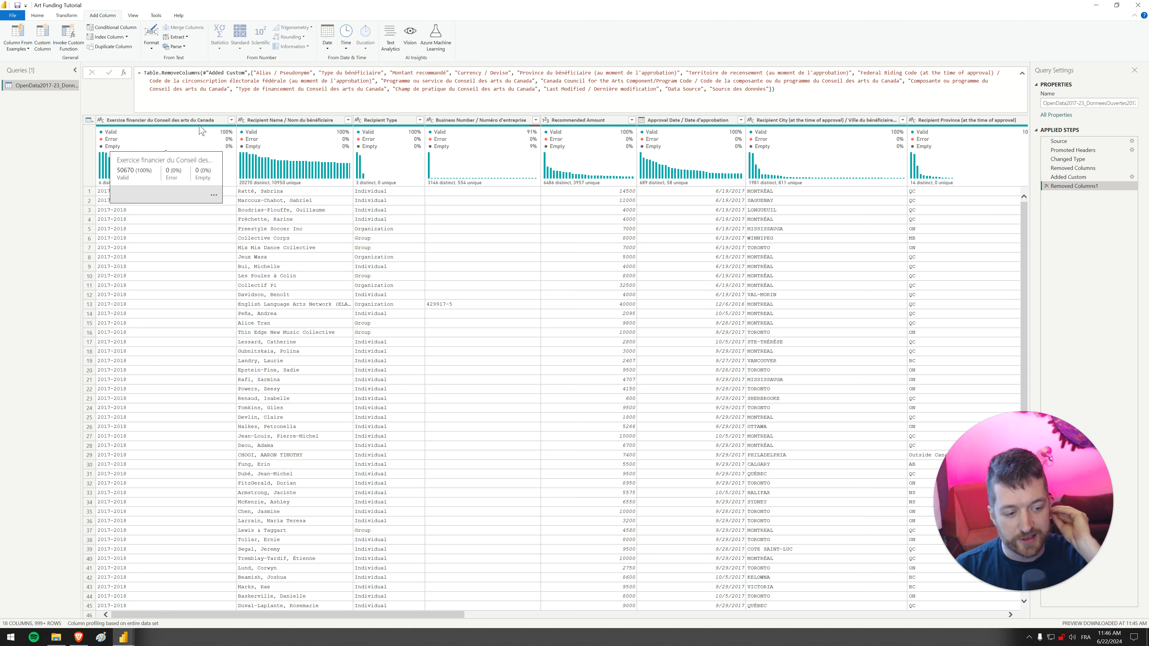
double_click(178, 119)
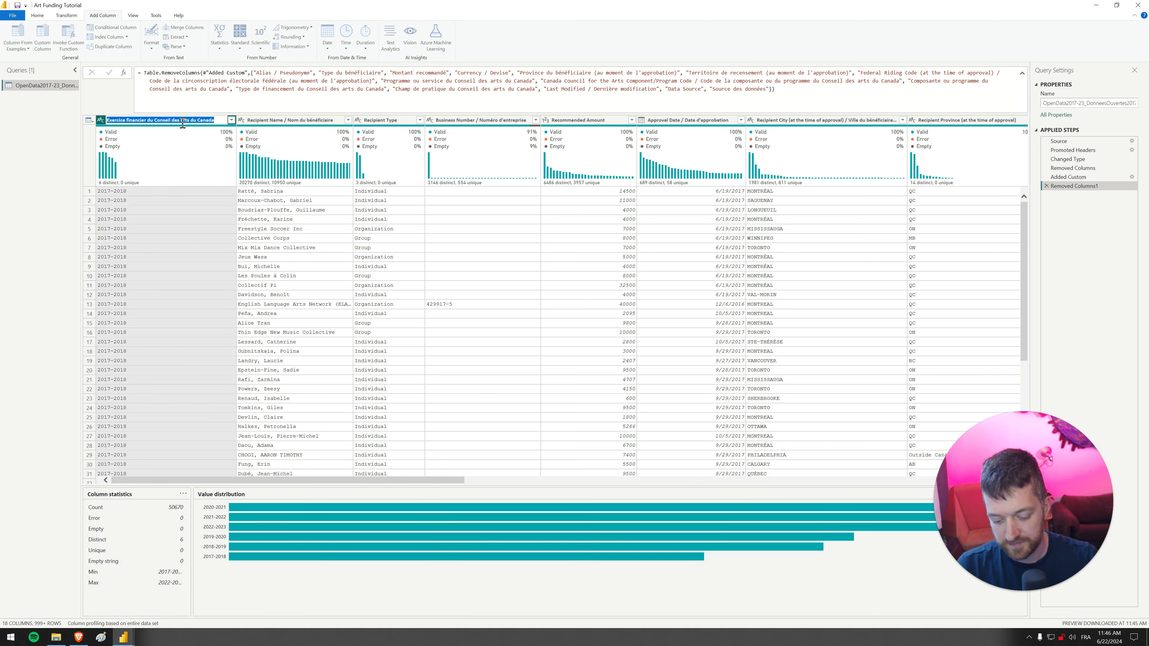
text(Funding - Period)
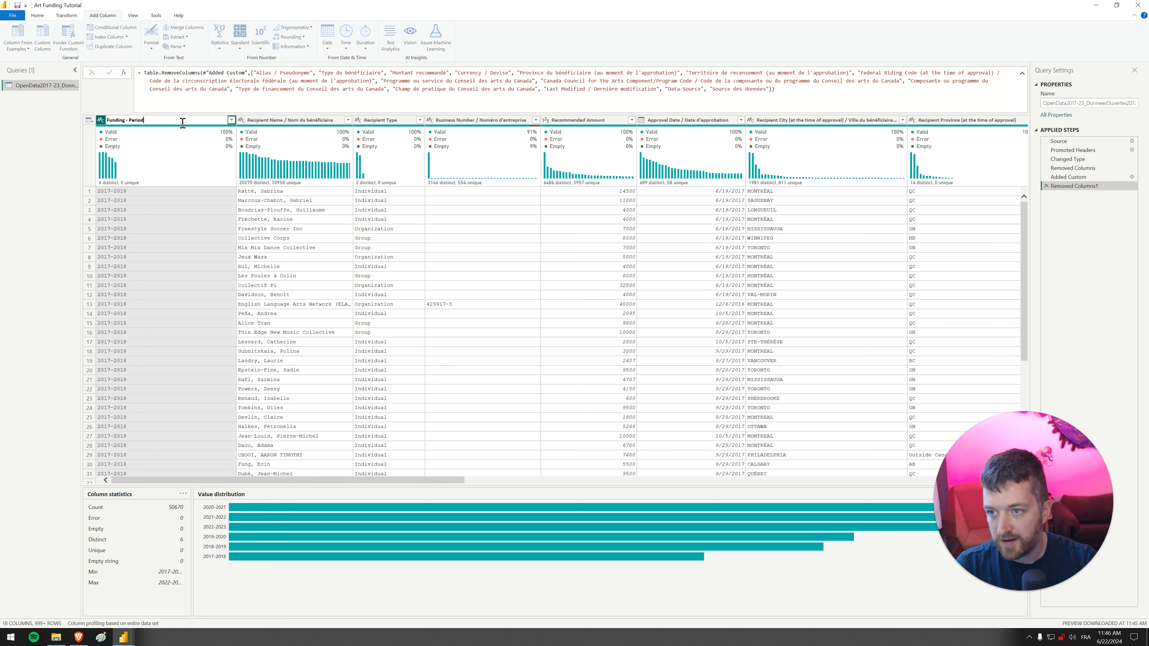
key(Return)
Rename the Recipient Name / Nom du bénéficiaire column as ID - Name.
click(227, 120)
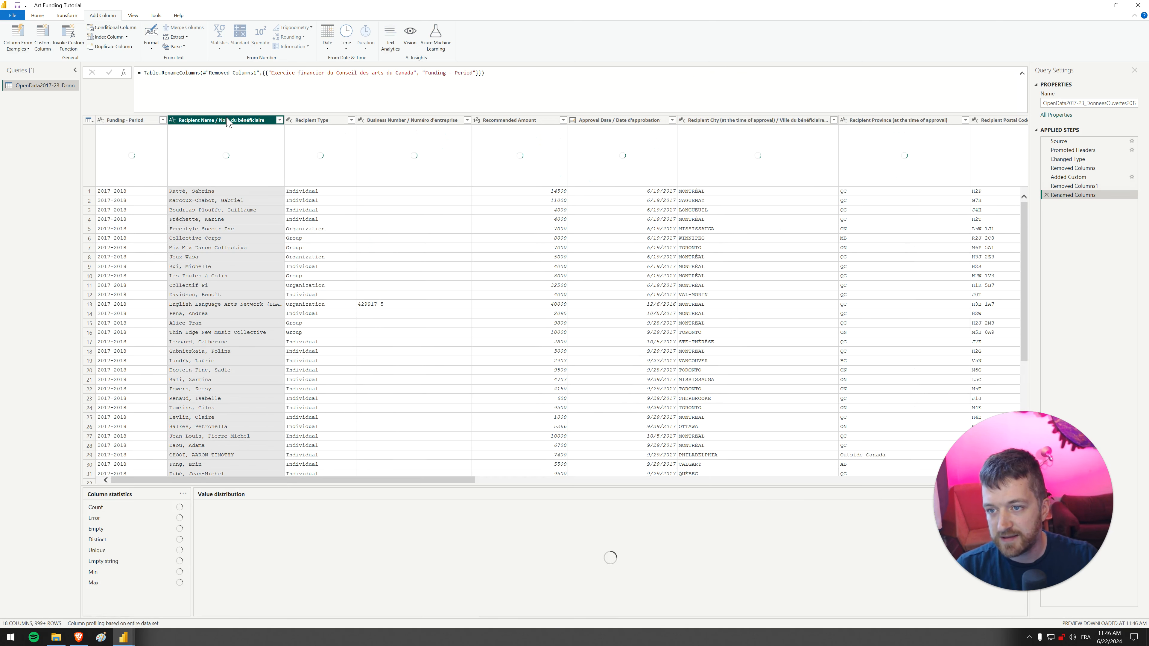
double_click(228, 121)
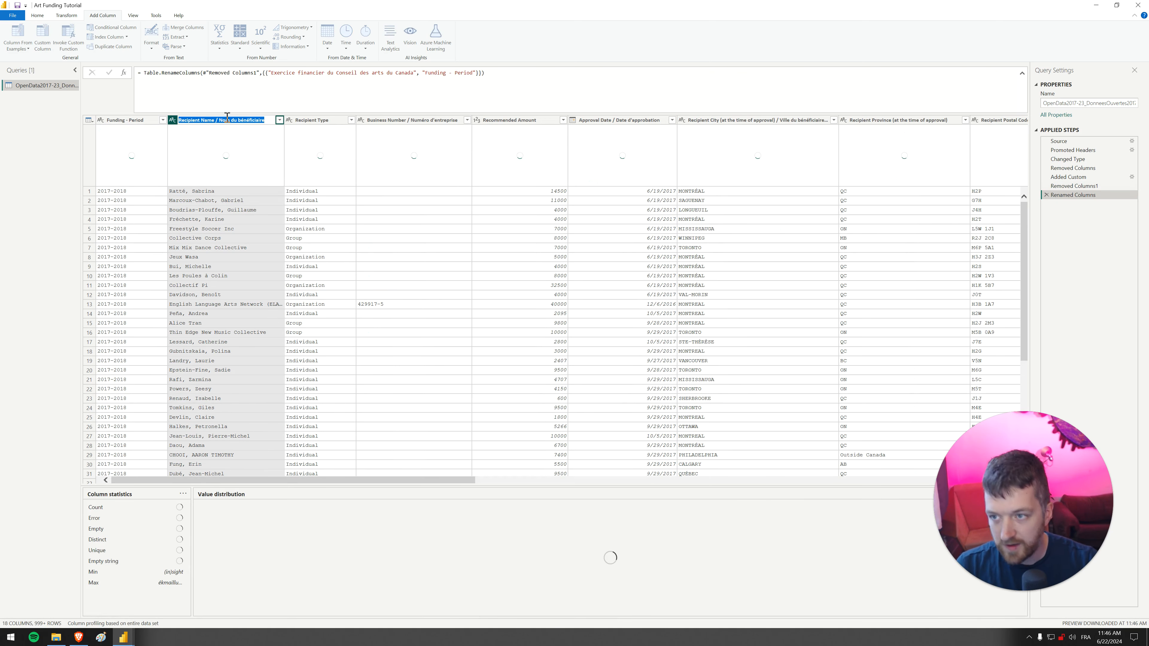
text(ID - Name)
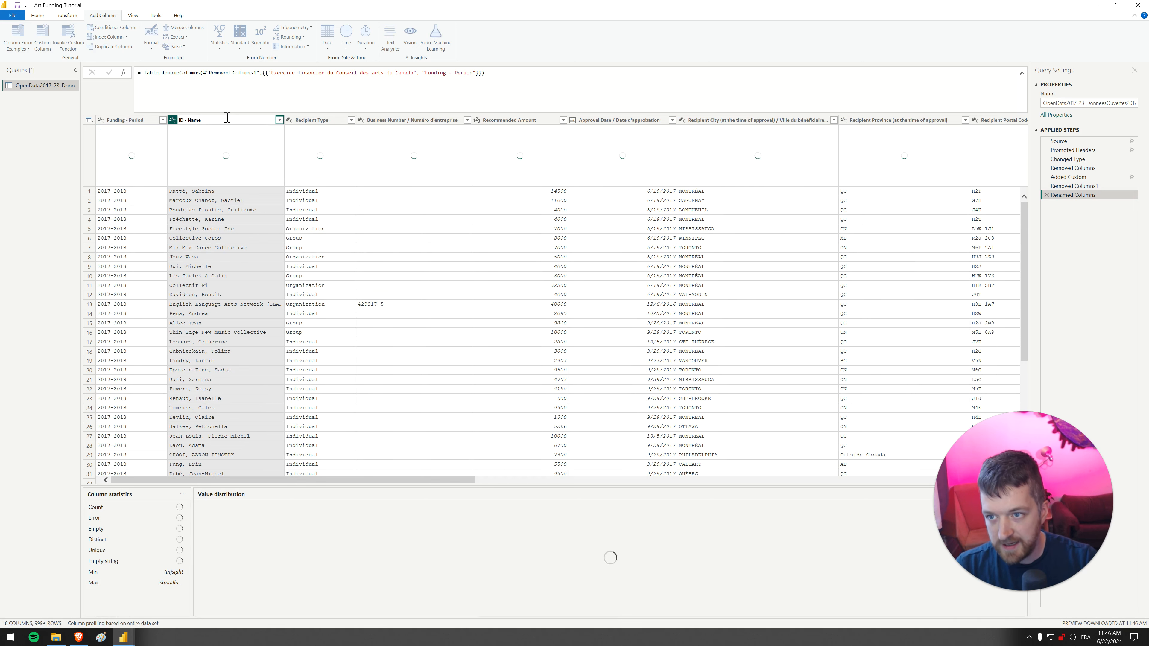
key(Return)
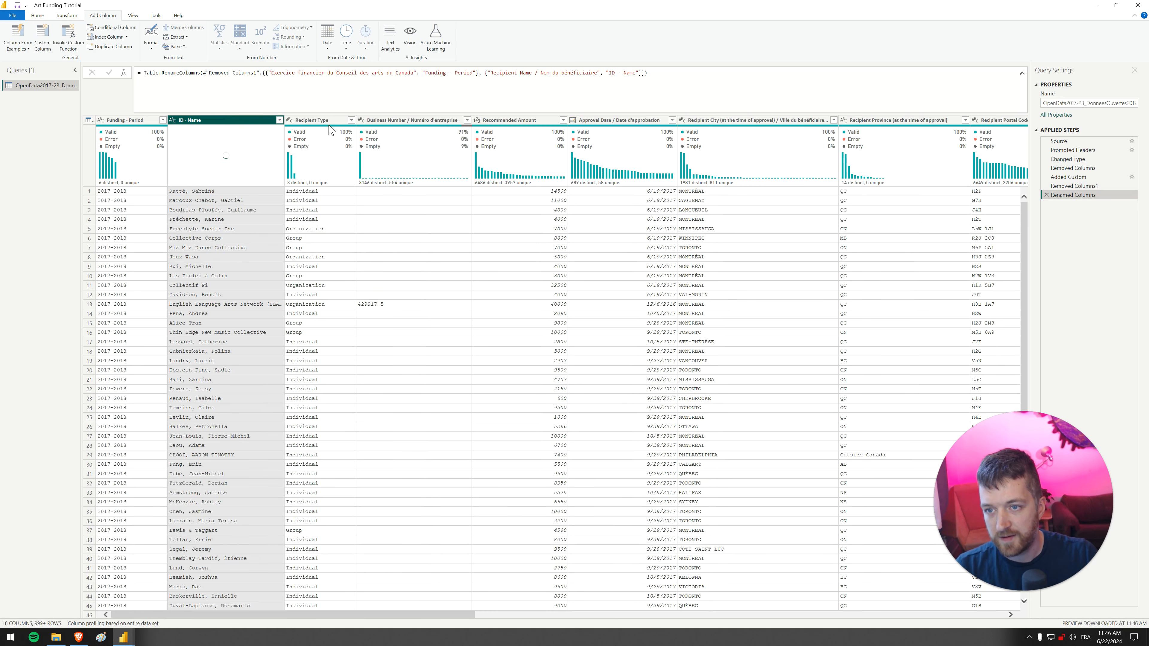
Rename the Recipient Type column as ID - Recipient Type.
double_click(323, 122)
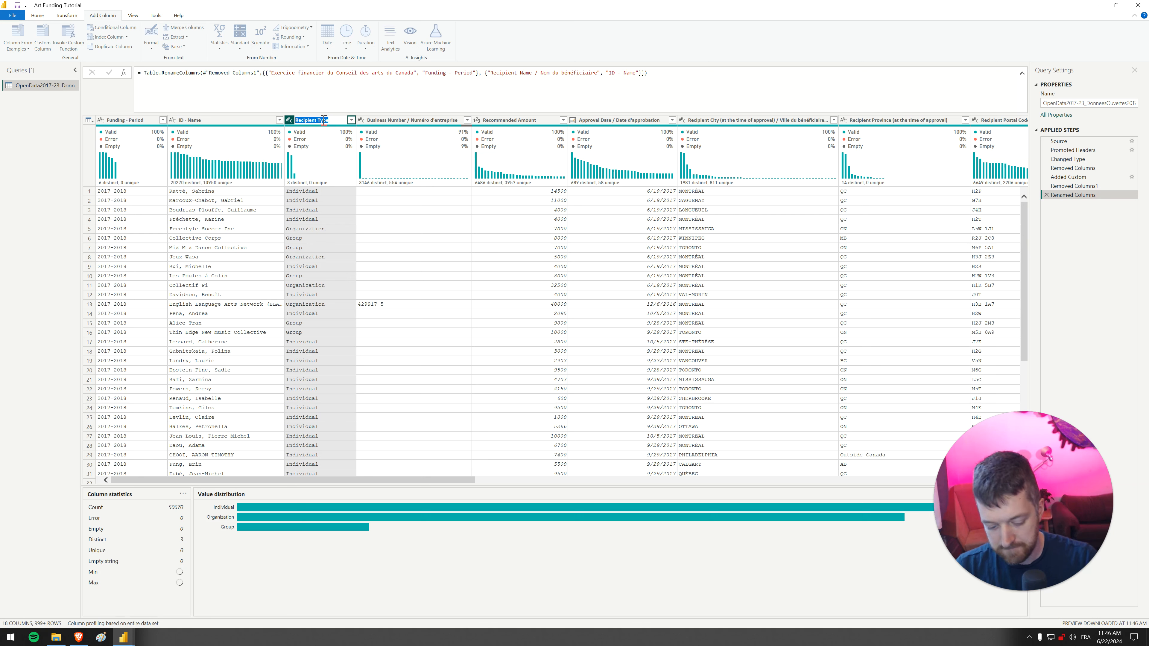
text(I)
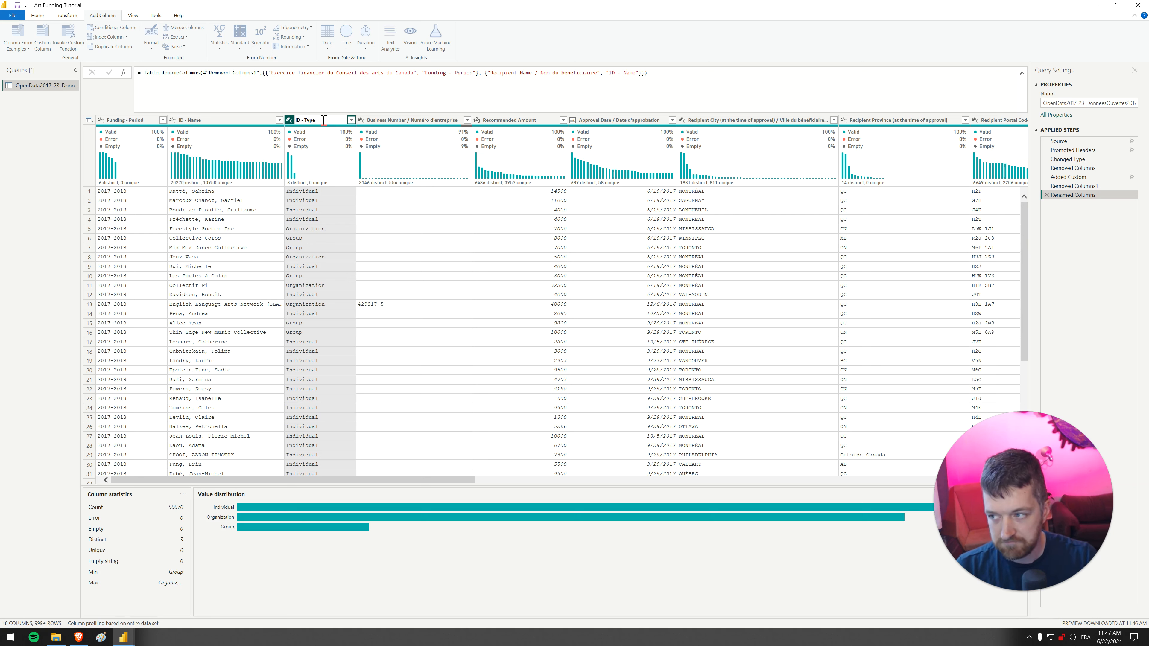
text(D - Type)
key(Return)
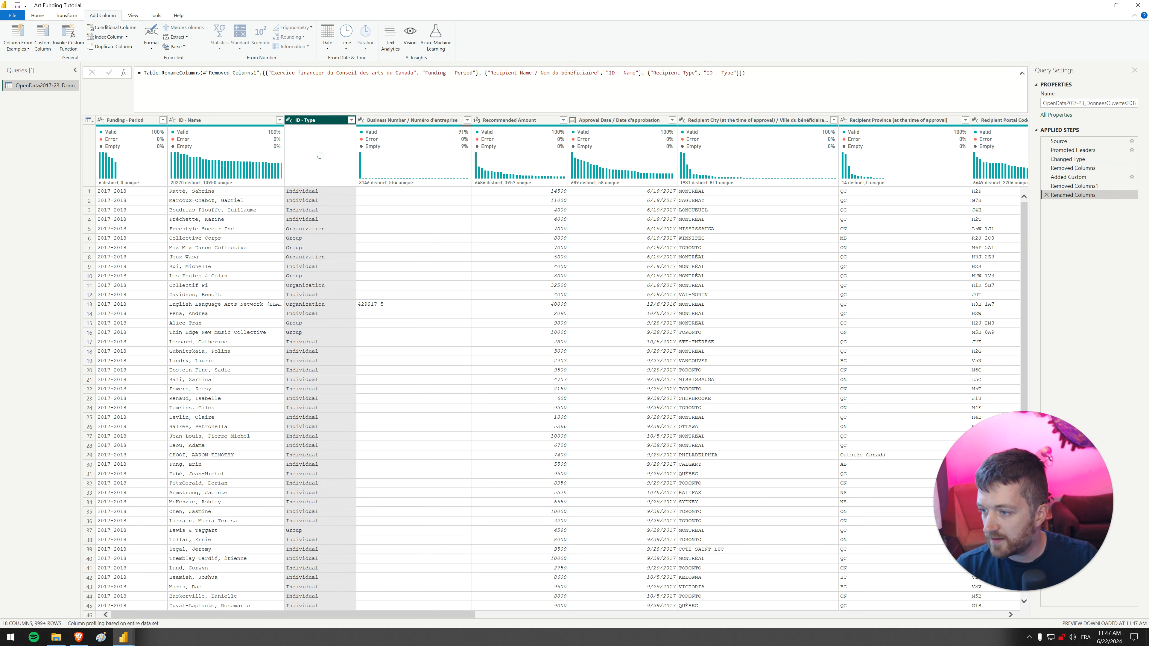
double_click(306, 119)
click(305, 119)
text(Recipie)
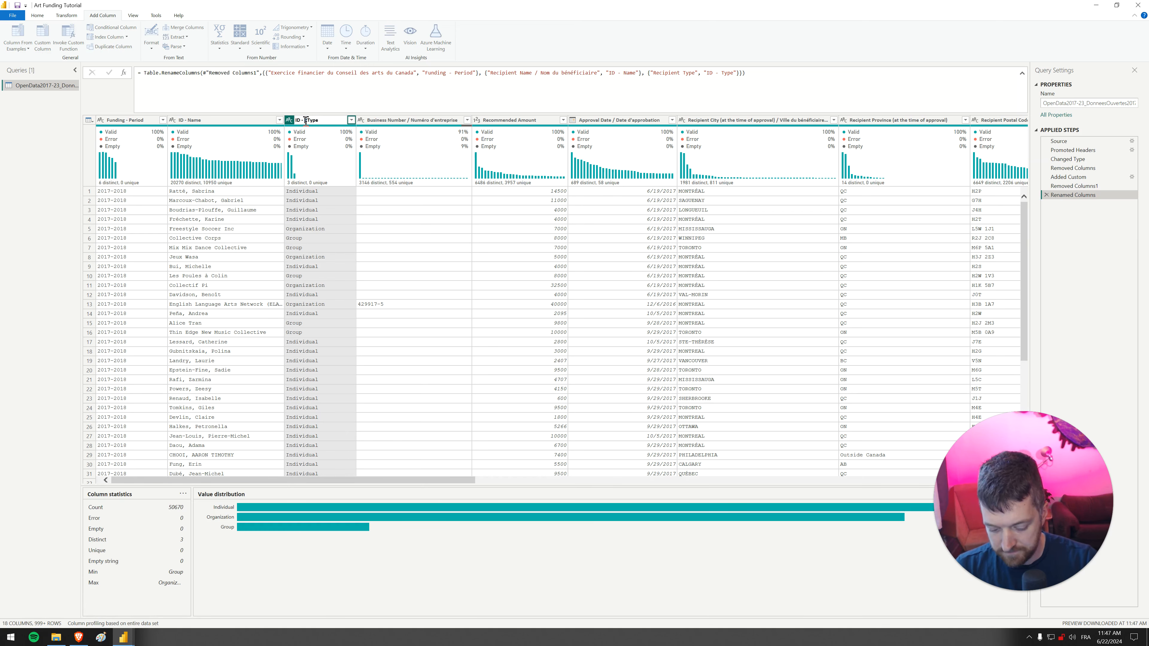
text(nt)
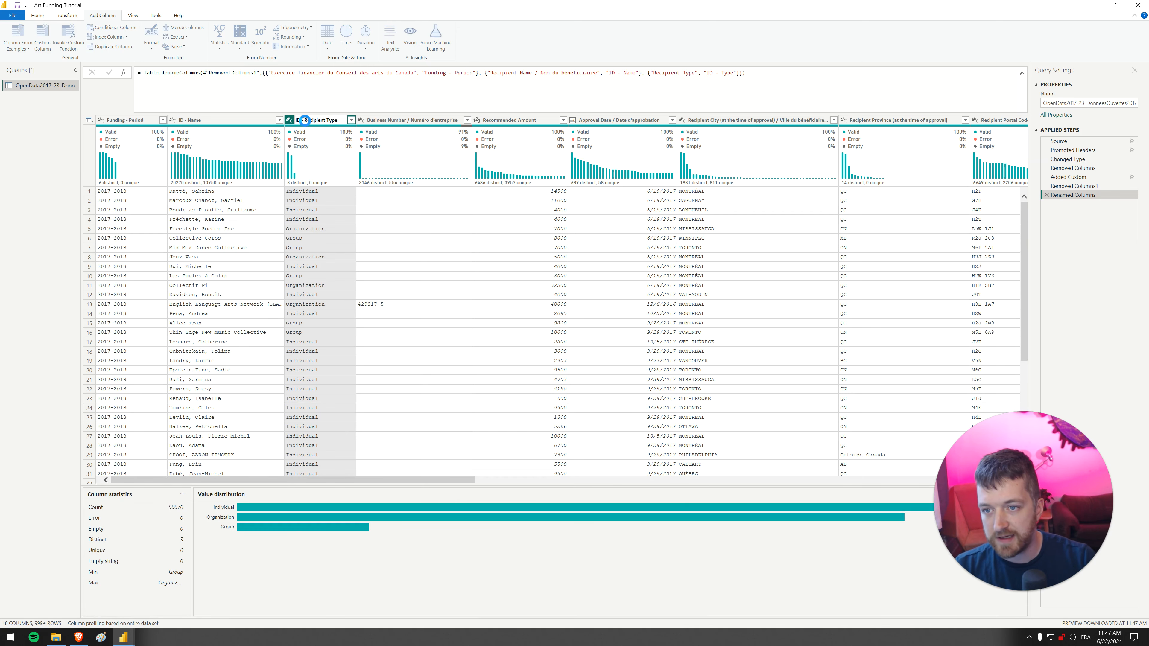
key(Return)
Rename the Business Number / Numéro d'entreprise column as ID - Business # and the Recommended Amount column as Funding - Amount.
double_click(431, 120)
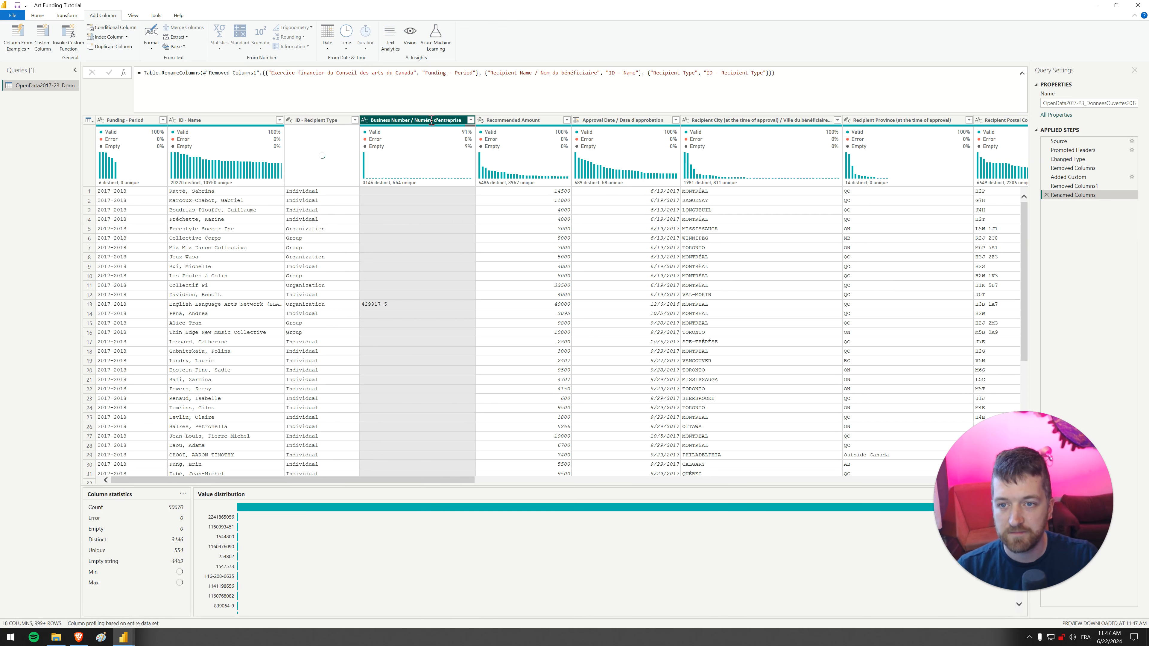
text(ID - Business #)
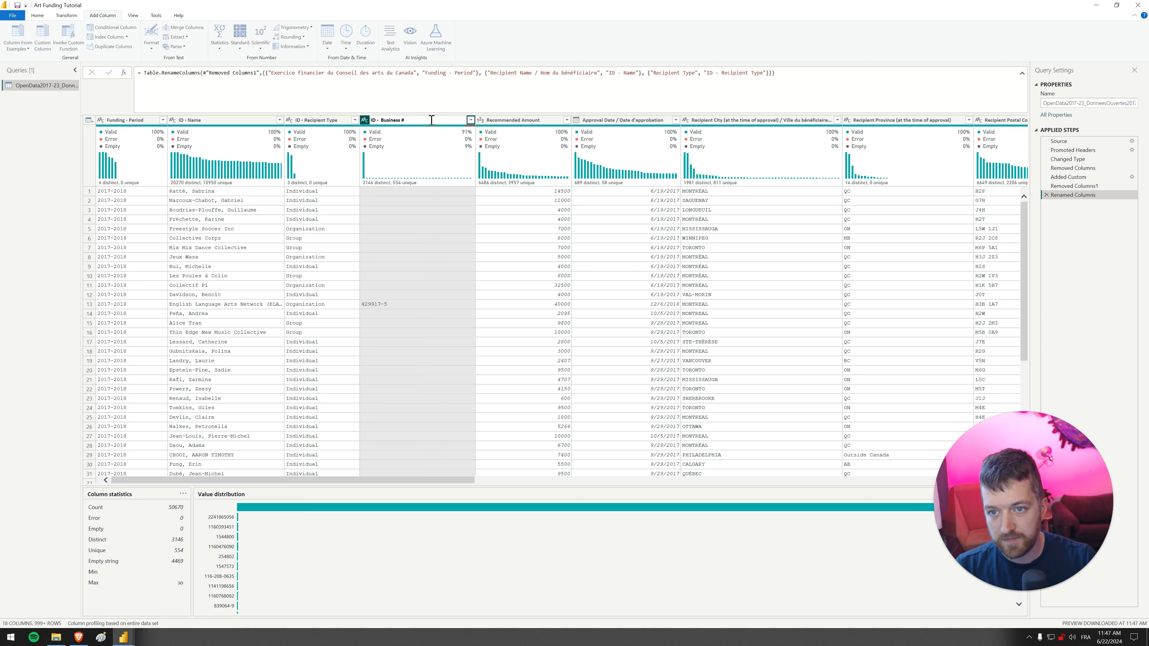
key(Return)
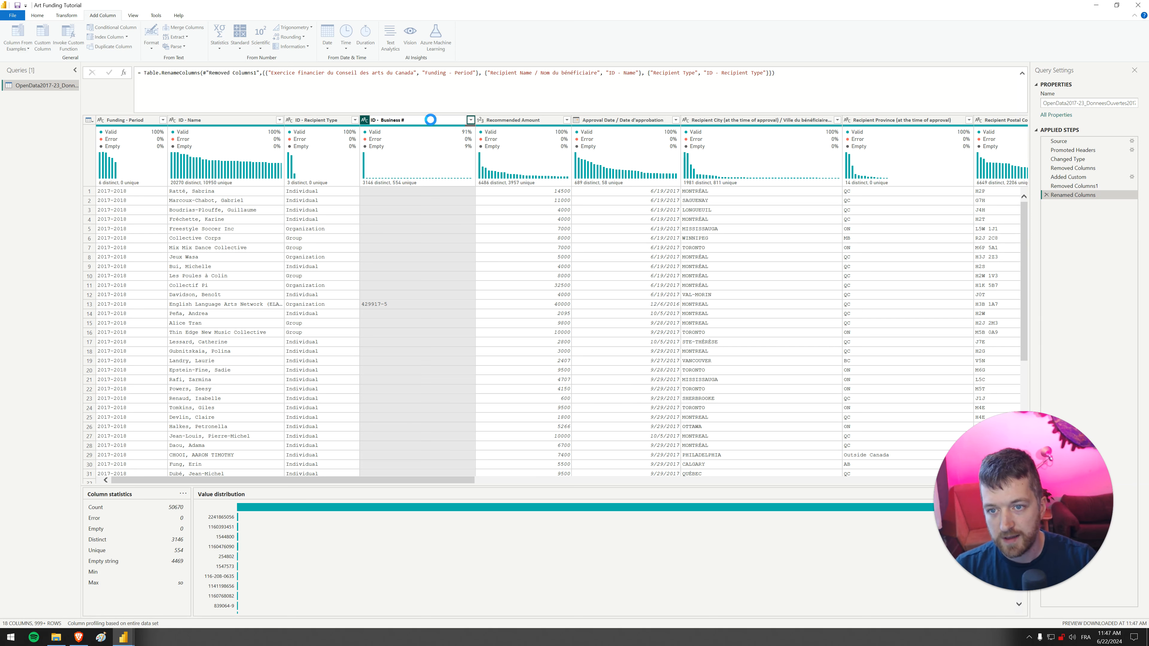
click(474, 121)
double_click(475, 120)
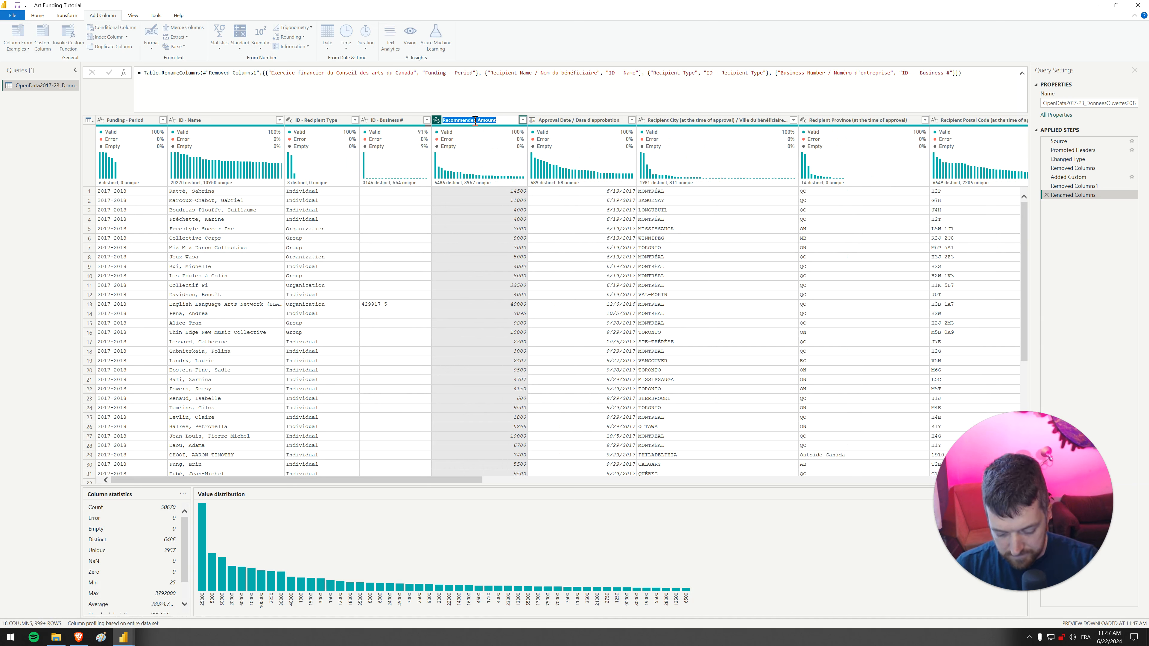
text(Funding - Am)
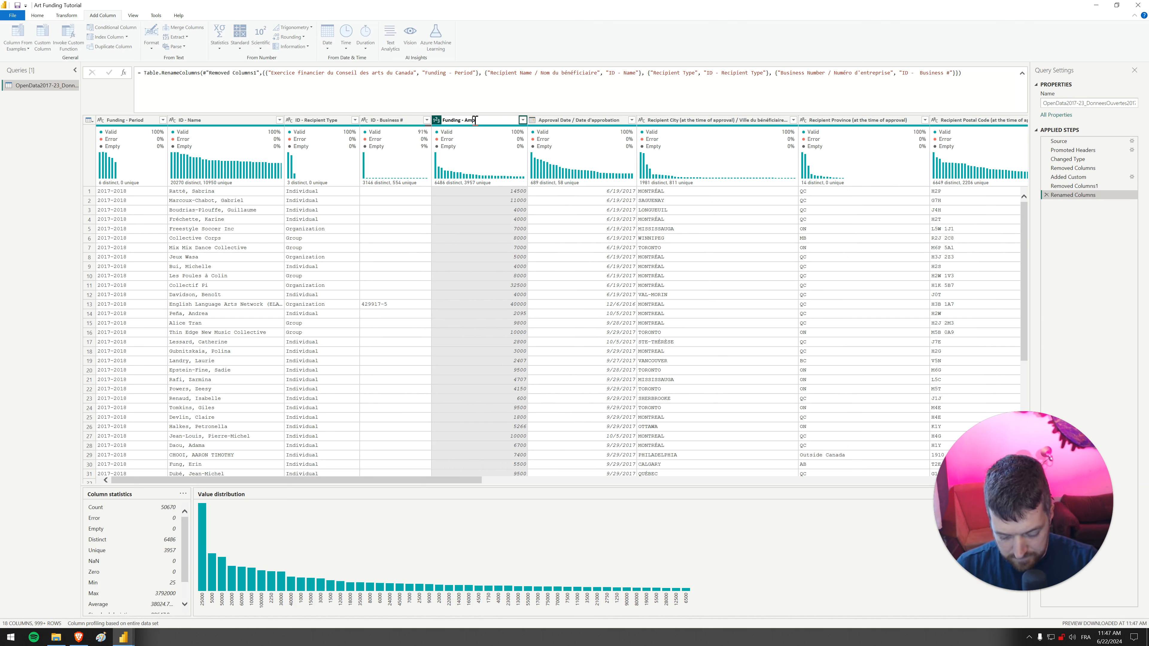
text(ount)
key(Return)
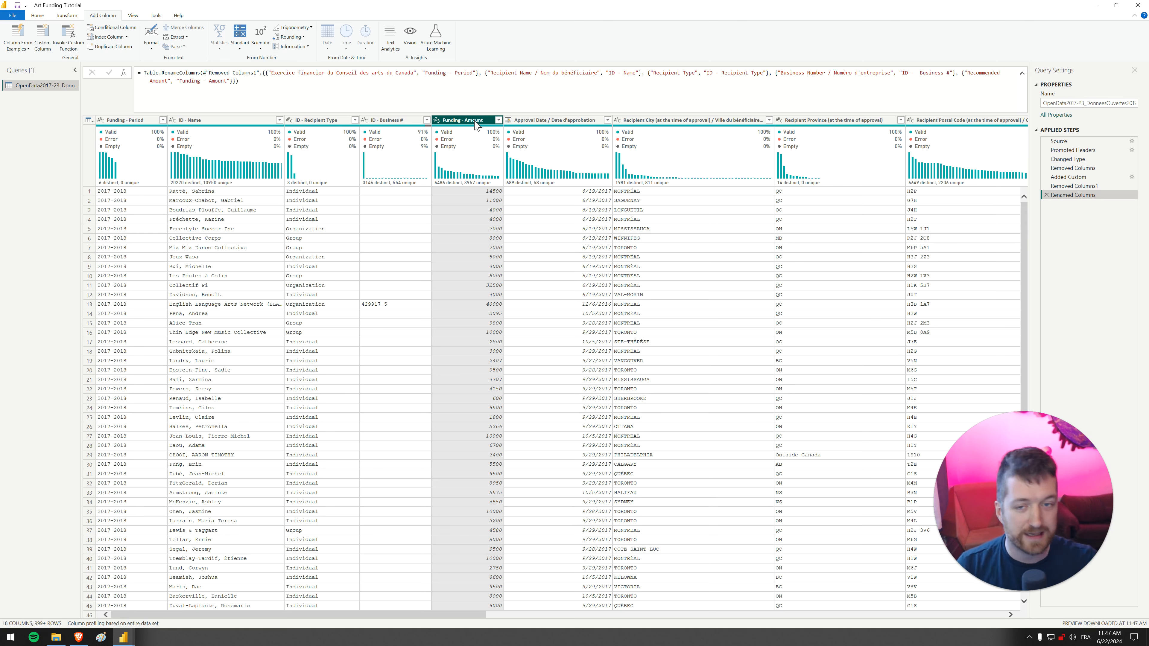
Rename the Approval Date / Date d'approbation column as Funding - Approval Date.
double_click(561, 121)
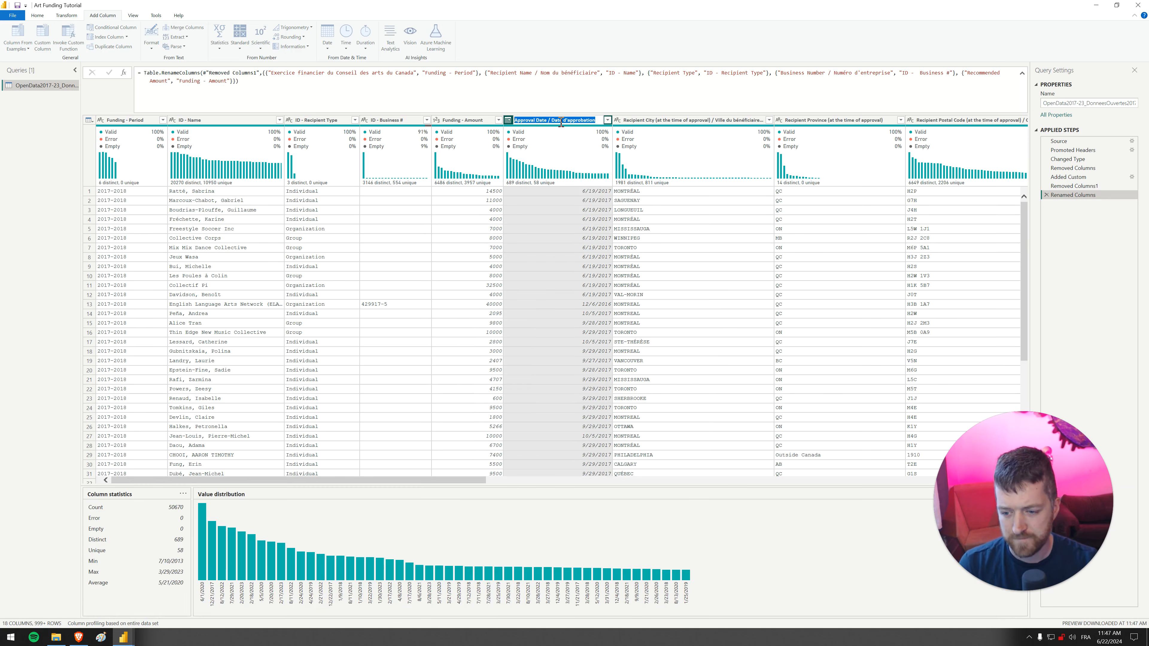
text(Fundin)
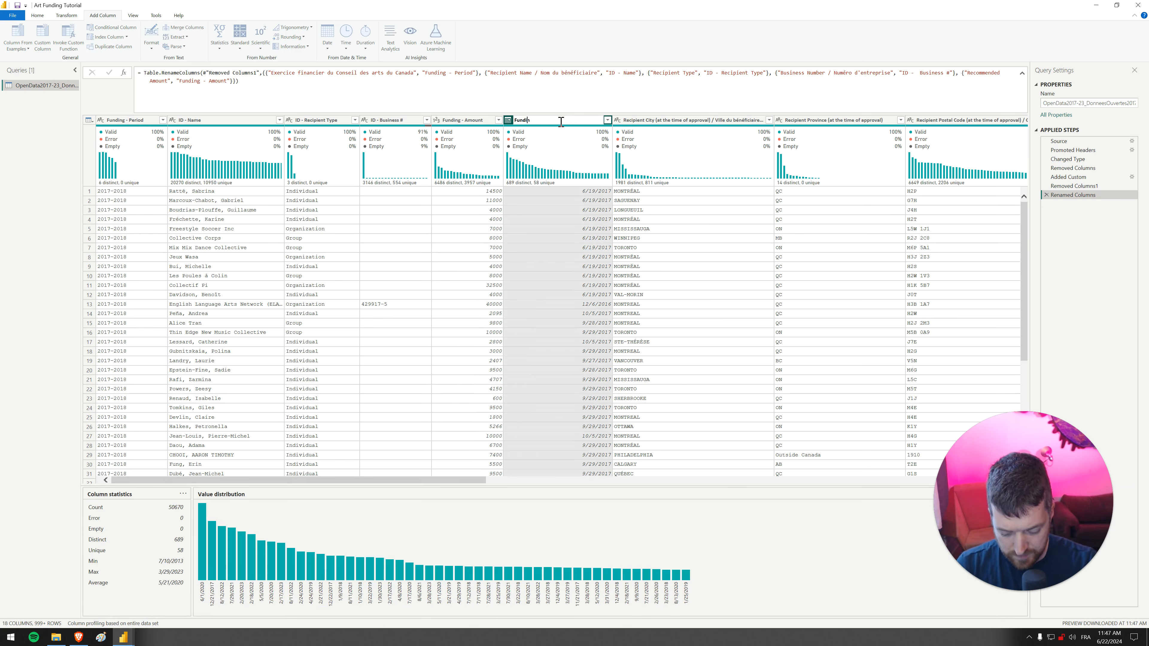
text(g - Approval Date)
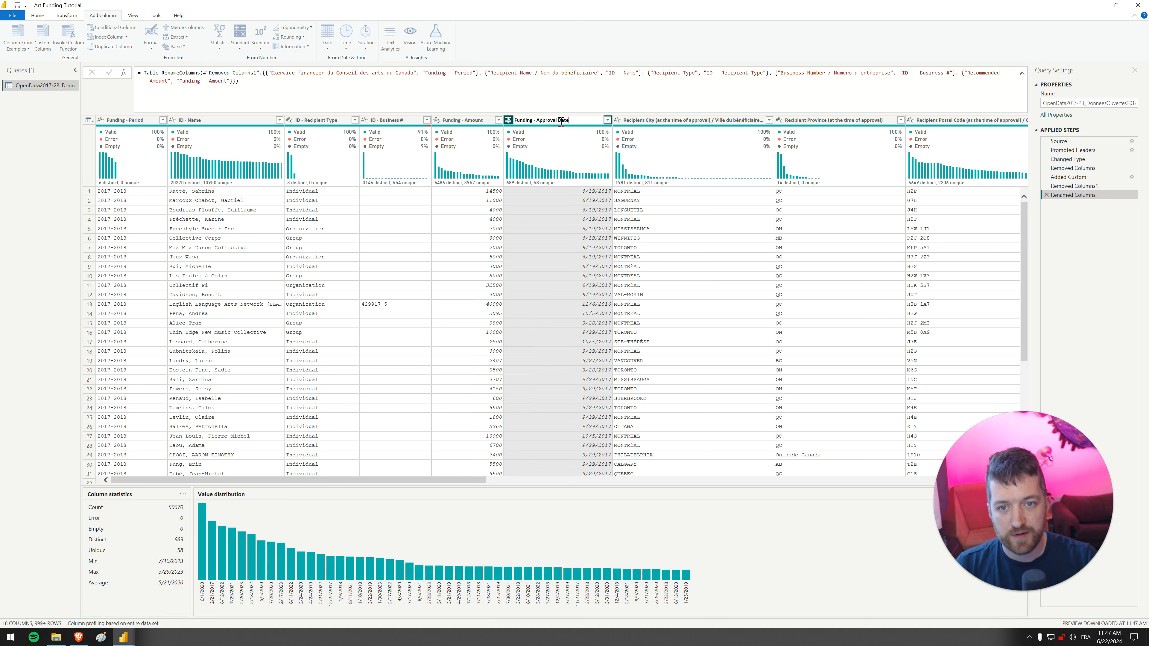
key(Return)
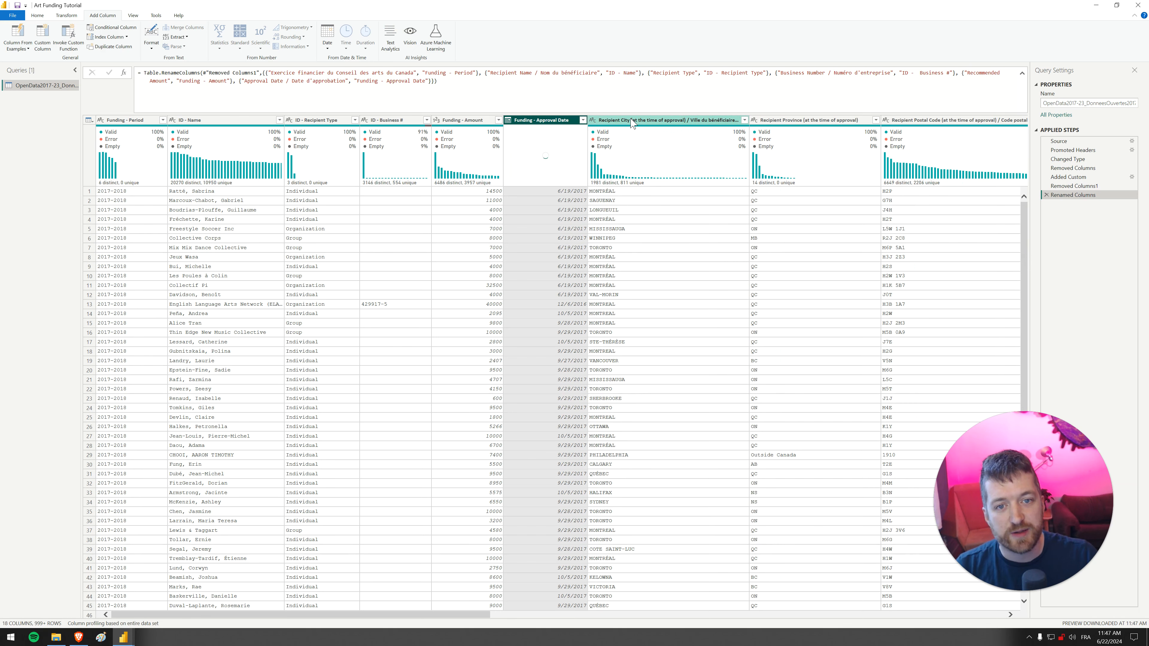
Rename the Recipient City (at the time of approval) / Ville du bénéficiaire column as ID - Location.
double_click(632, 121)
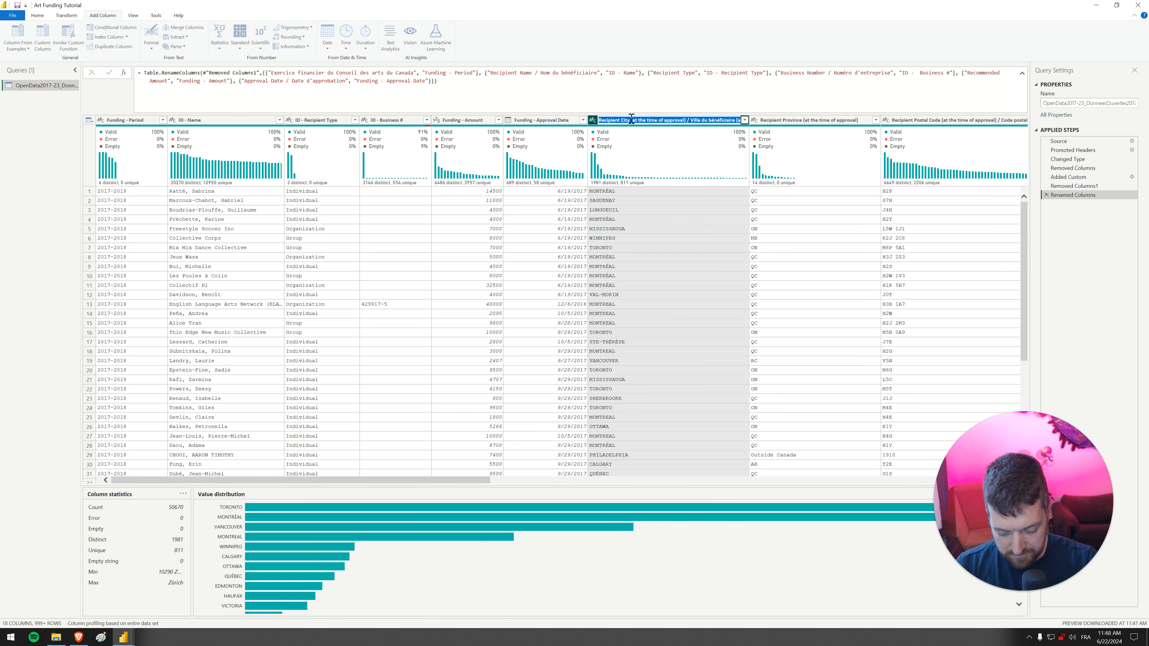
text(ID)
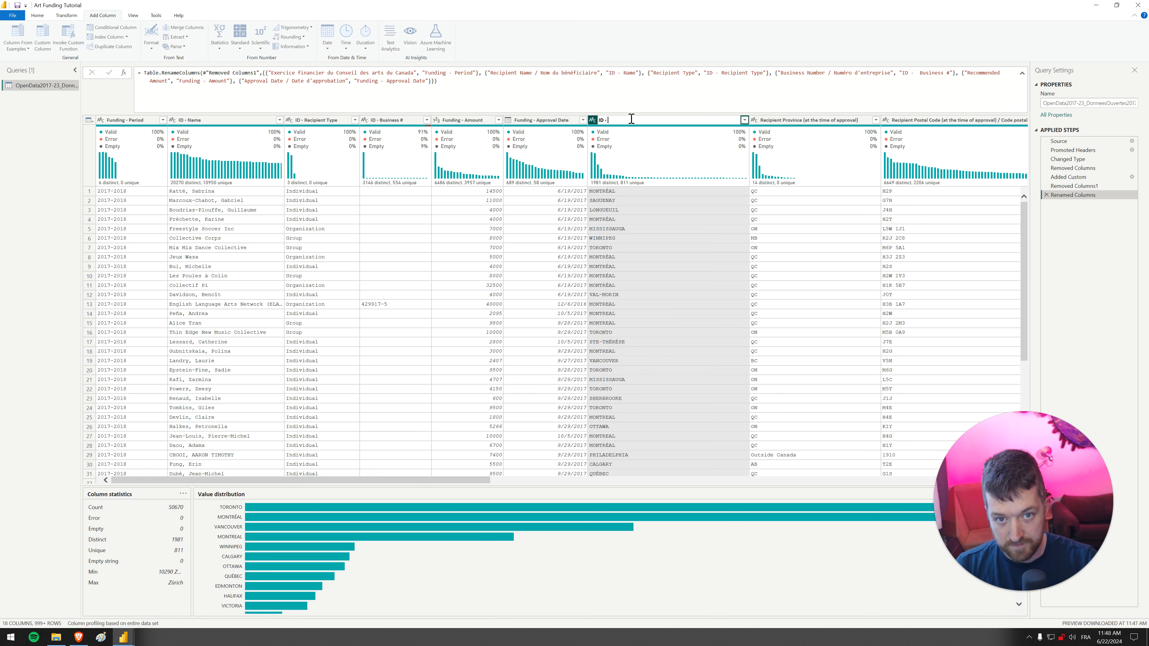
text( - Location)
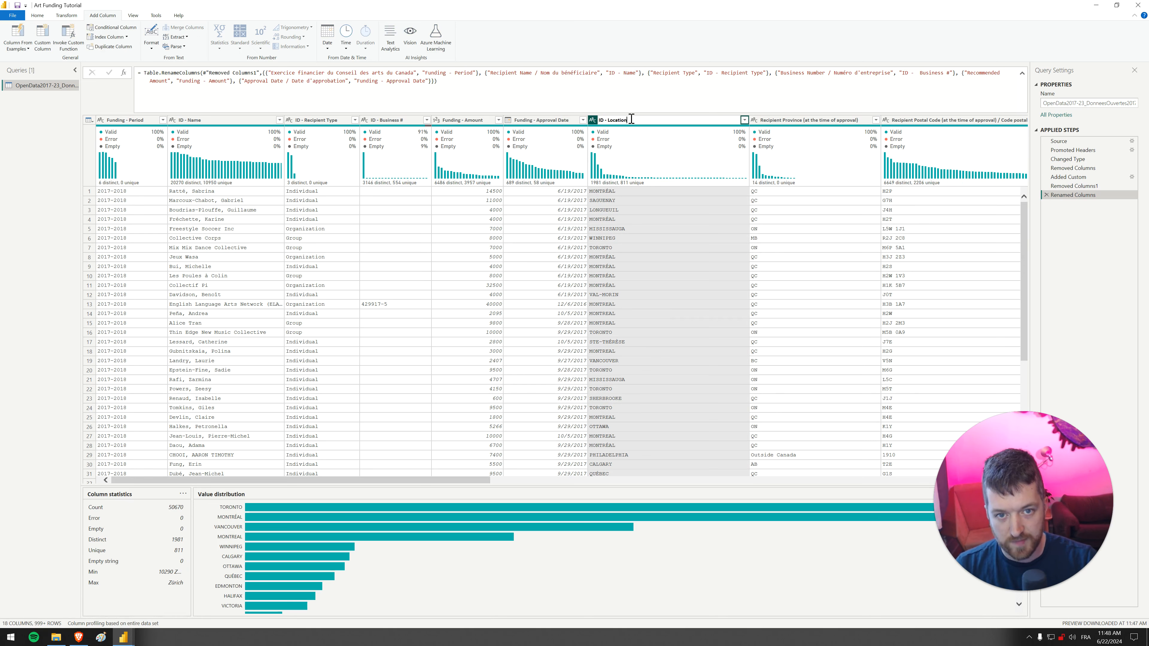
key(Return)
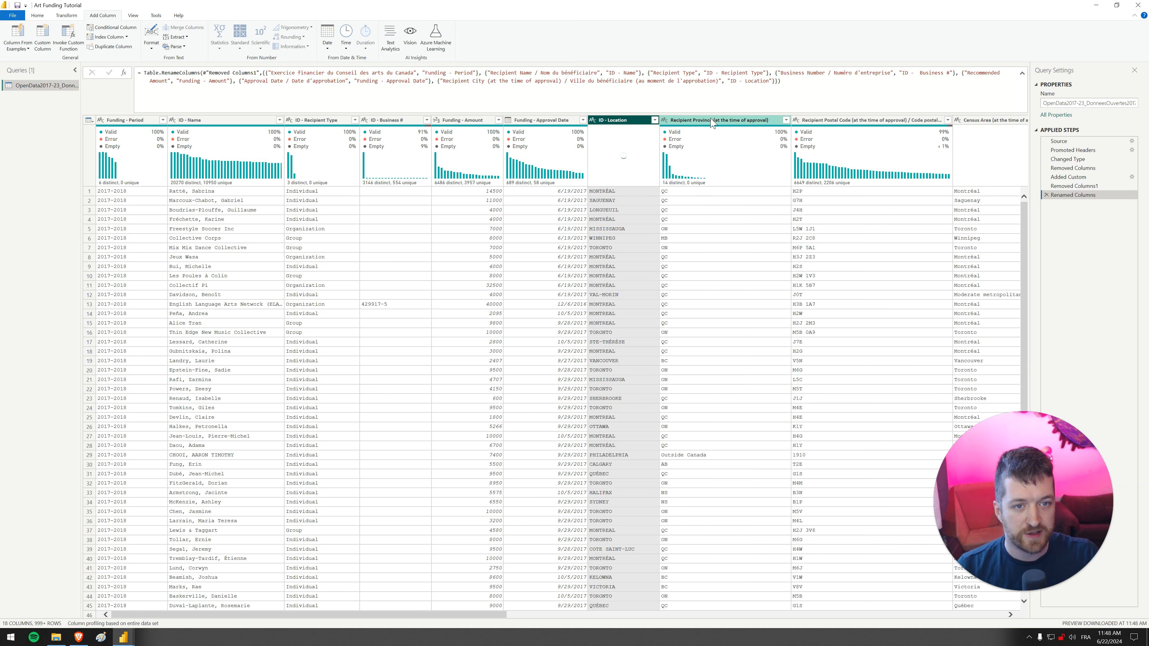
Rename the ID - Location column as ID - City.
click(708, 120)
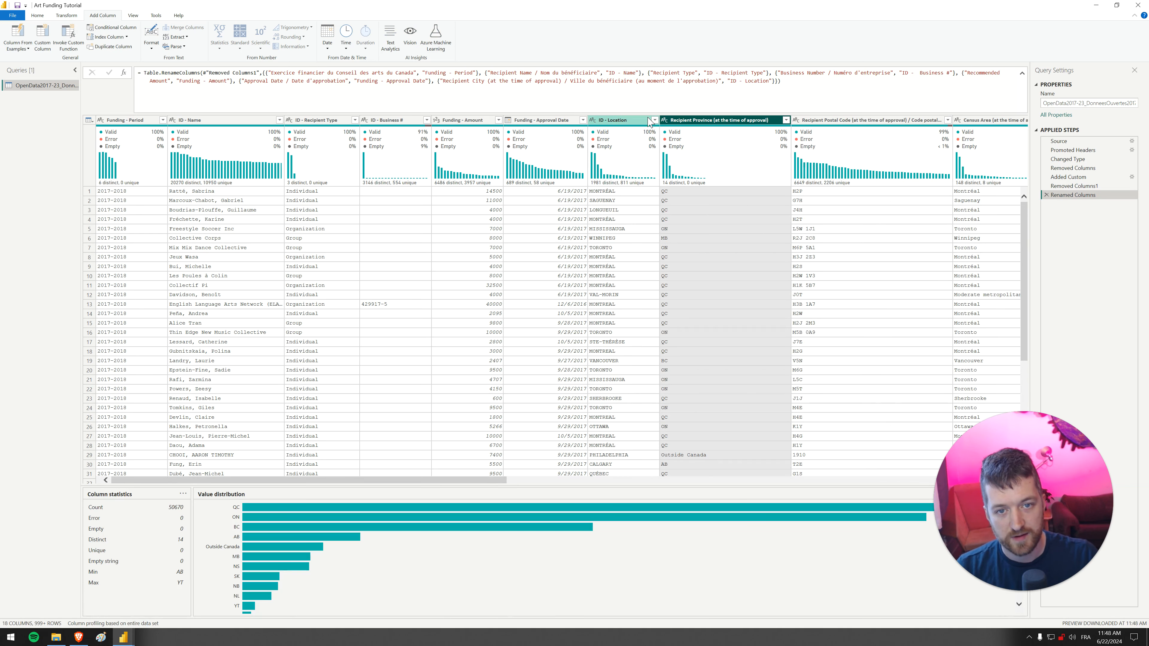
double_click(603, 122)
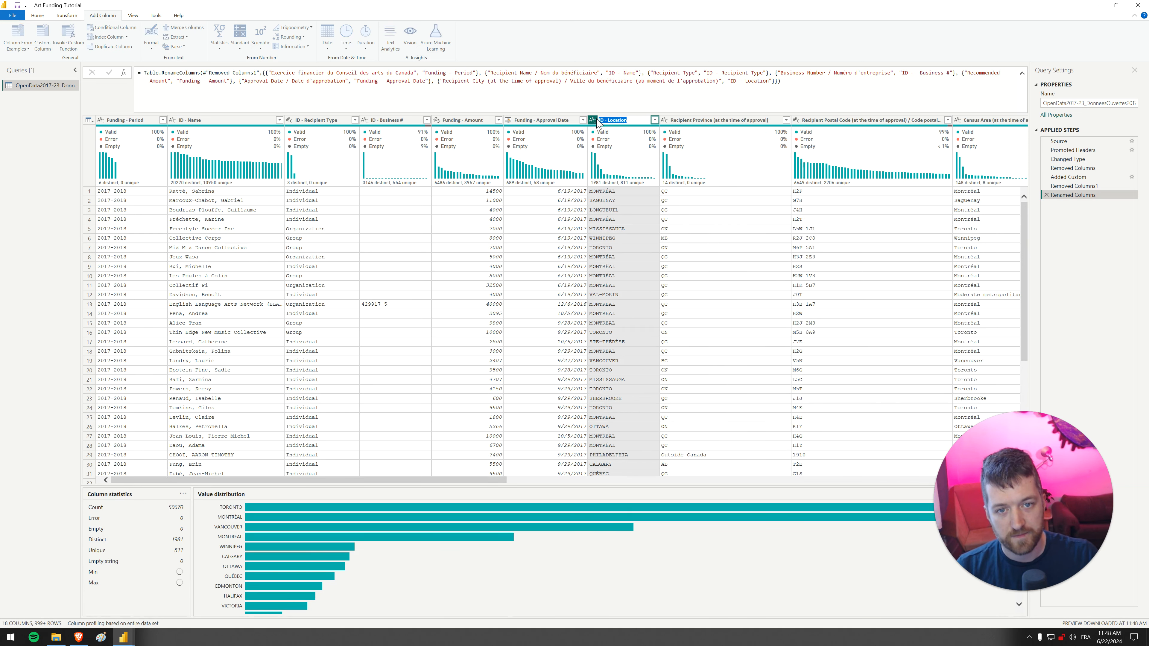
click(623, 120)
drag(612, 119, 664, 124)
key(BackSpace)
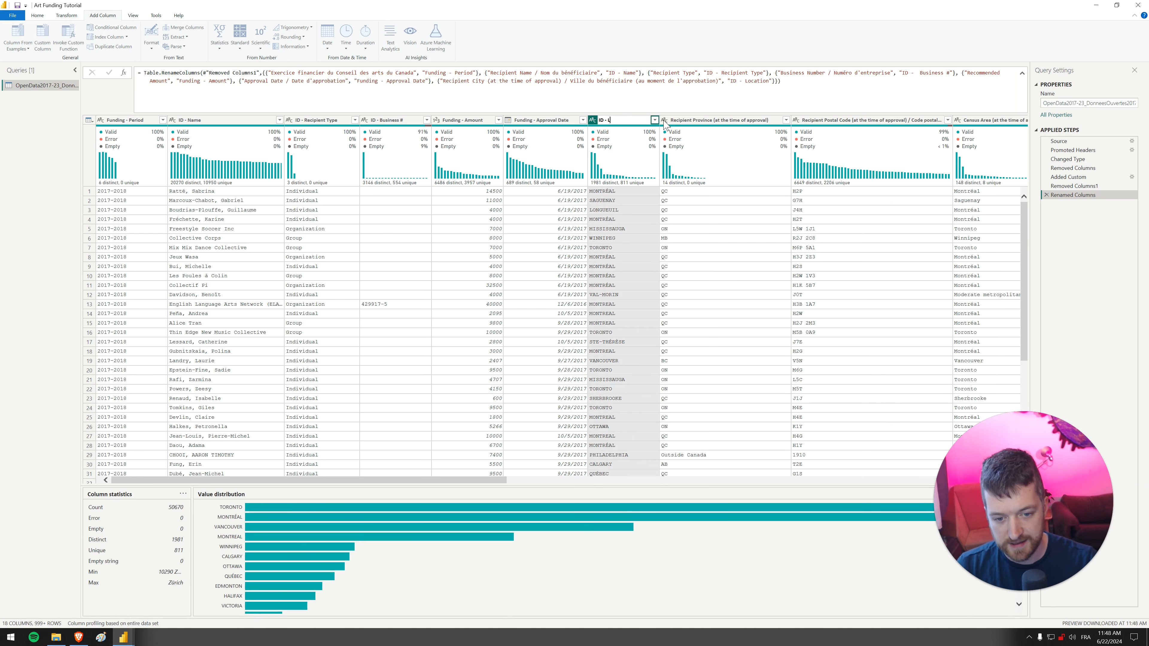
text(City)
key(Return)
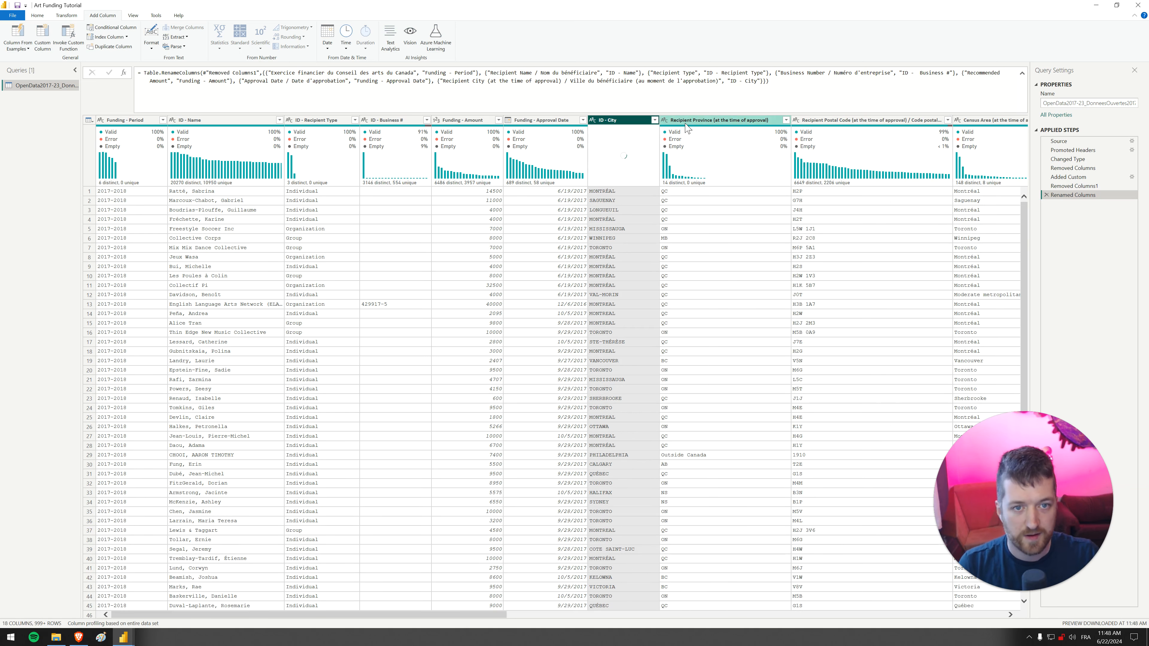
Rename the Recipient Province (at the time of approval) column as ID - Location - Province.
double_click(687, 121)
text(ID -)
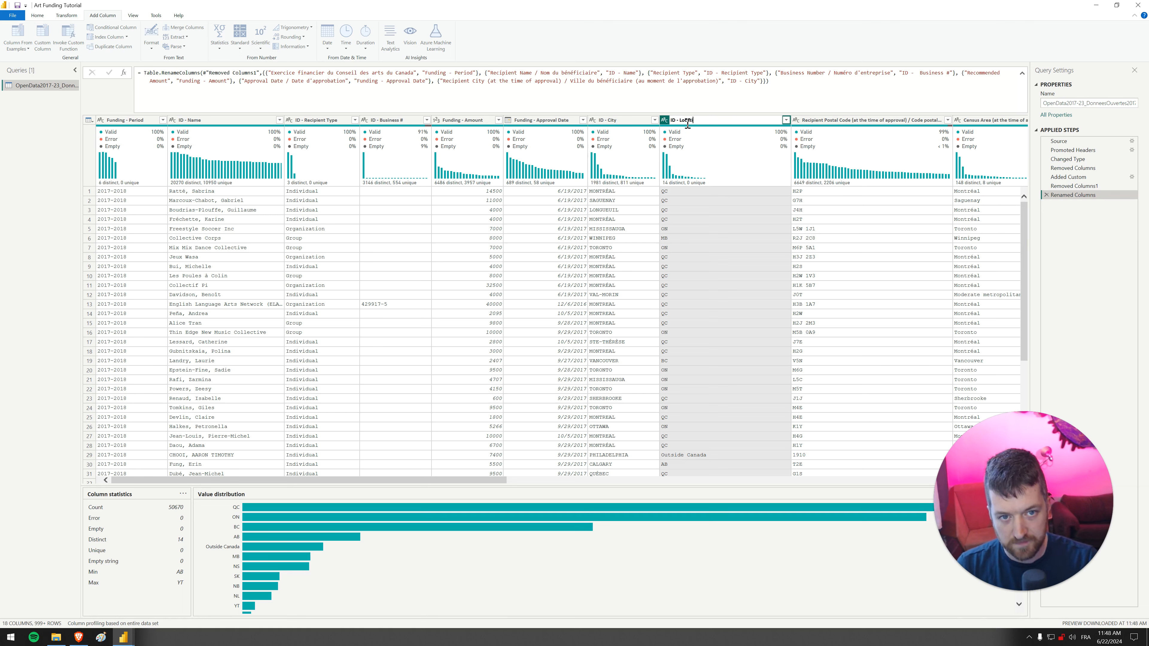
text(Loc)
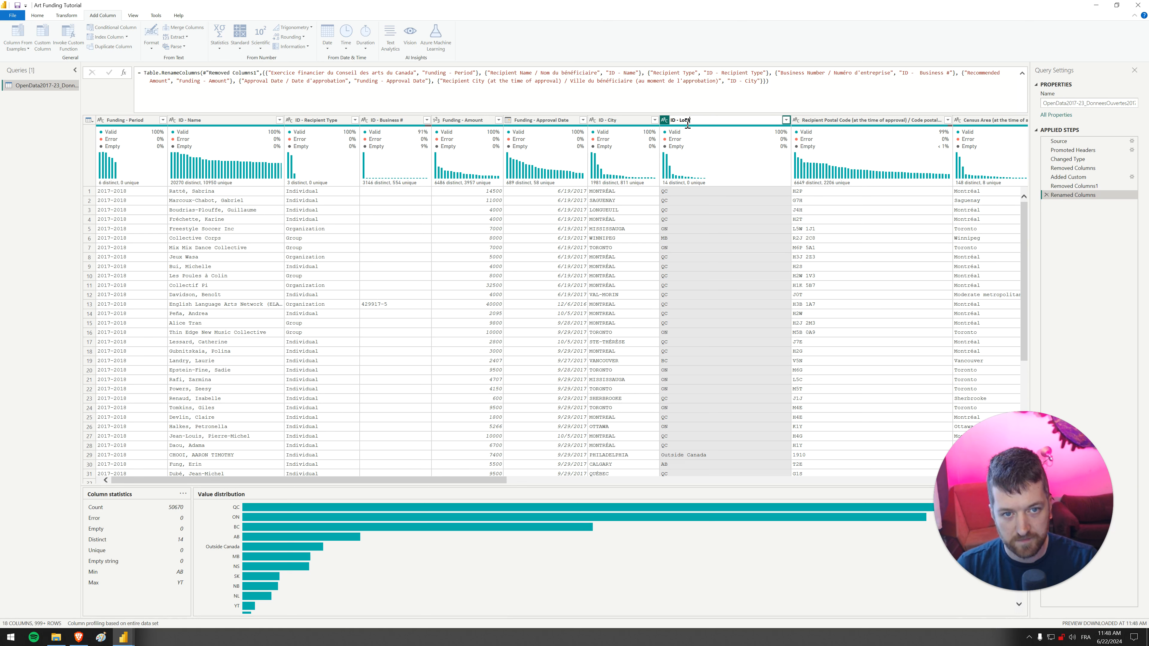
text(ation -)
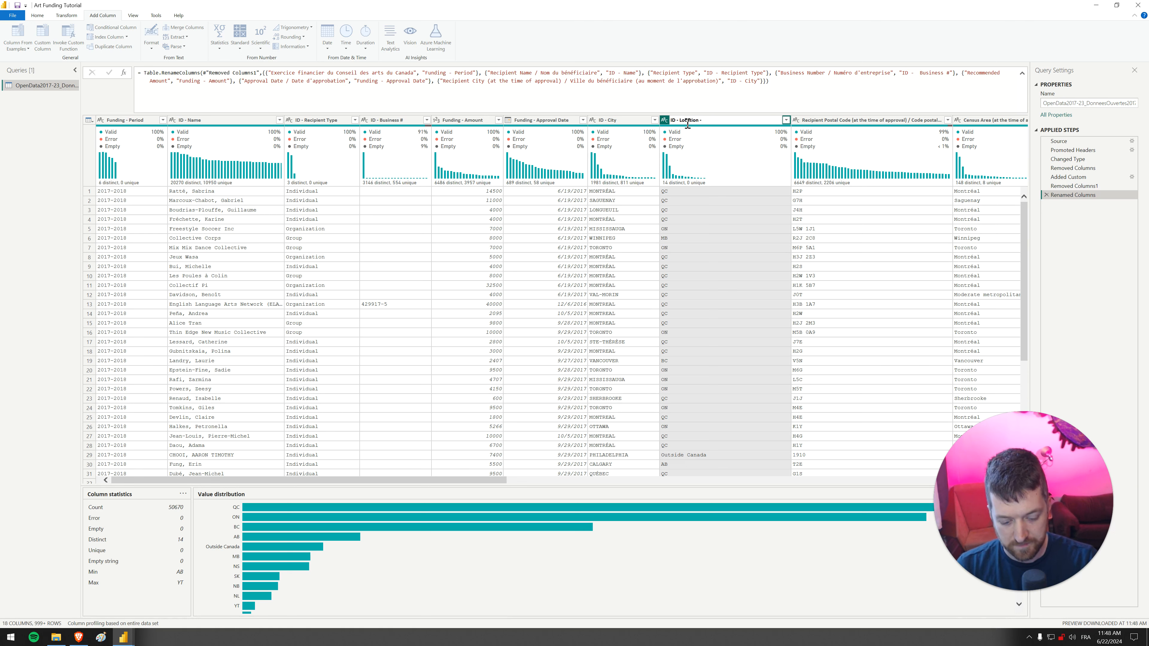
text( Province)
key(Return)
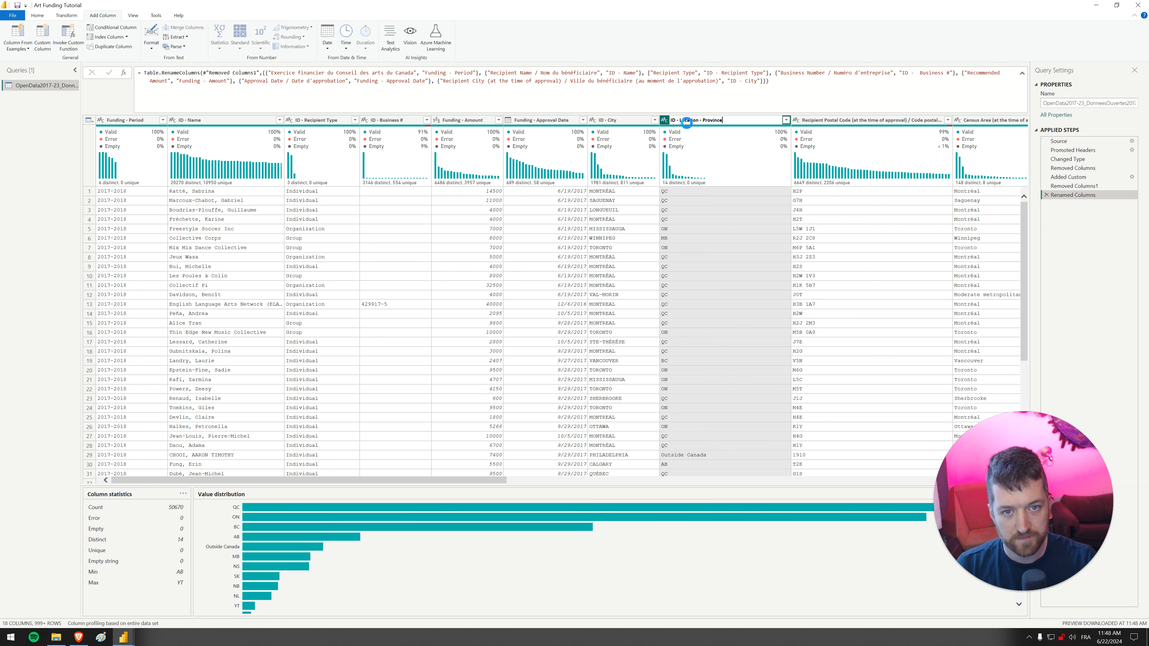
Rename the ID - City column as ID - Location - City to match the province column's naming.
click(600, 122)
double_click(602, 121)
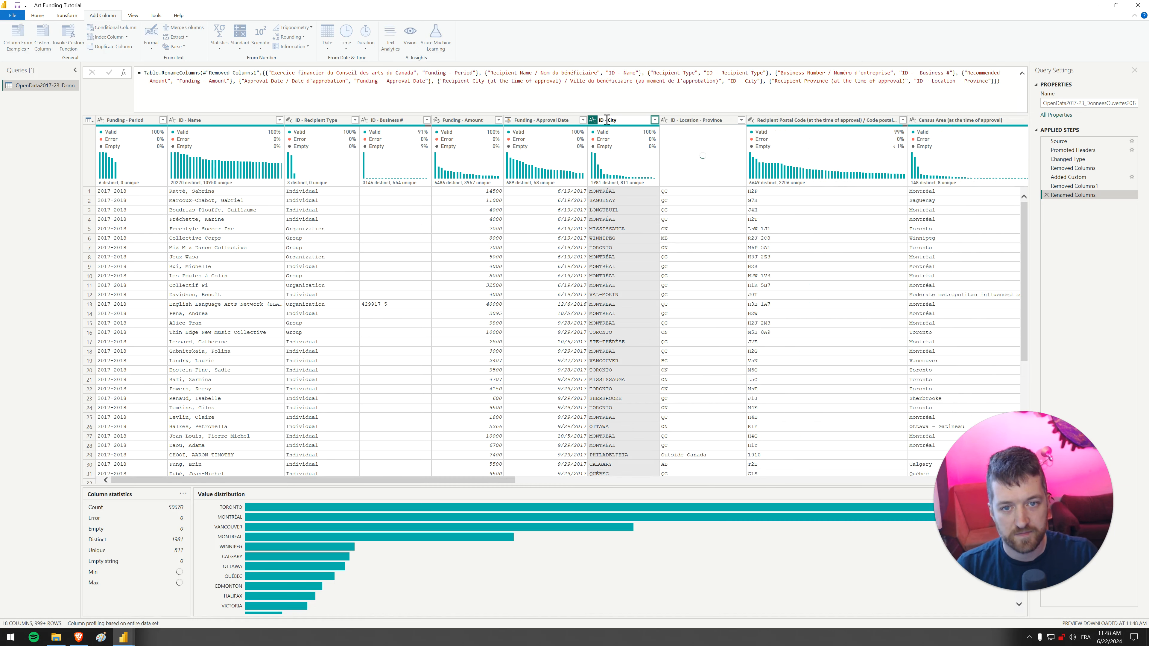
text(Location -)
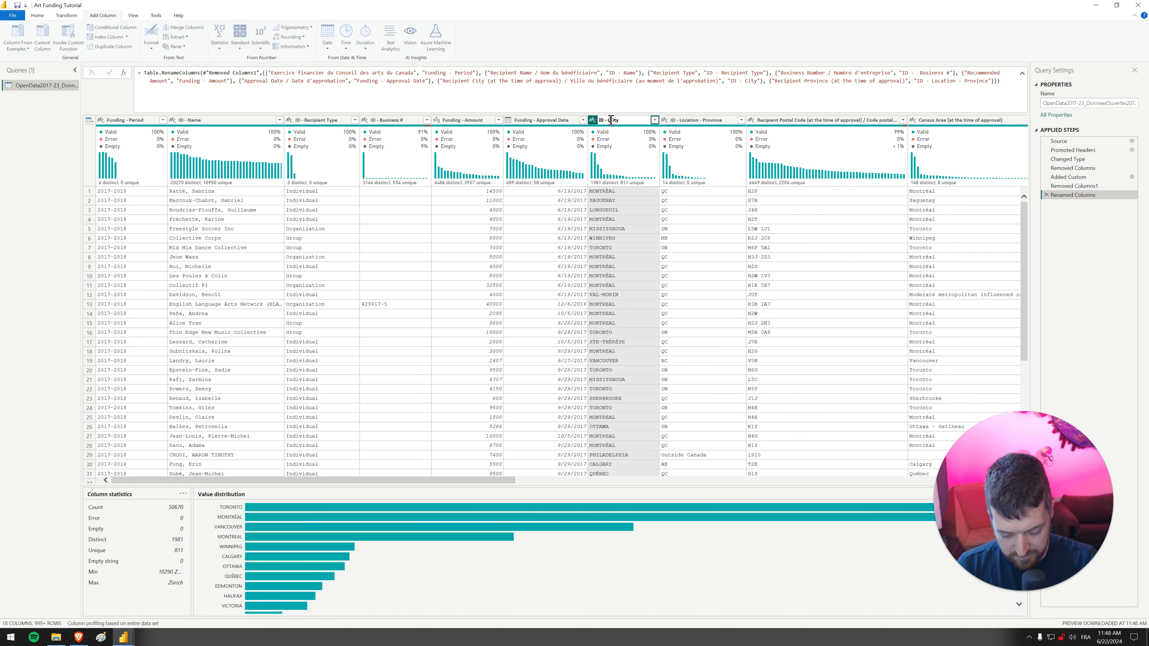
key(Return)
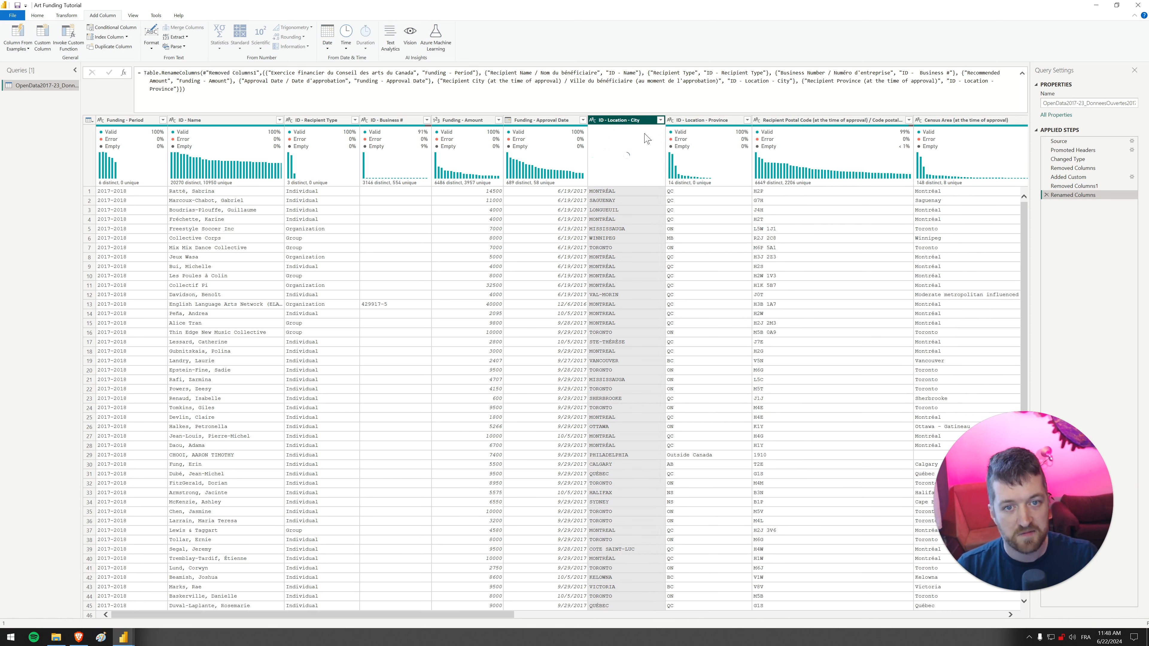
Rename the Recipient Postal Code (at the time of approval) column as ID - Location - Postal code.
click(794, 122)
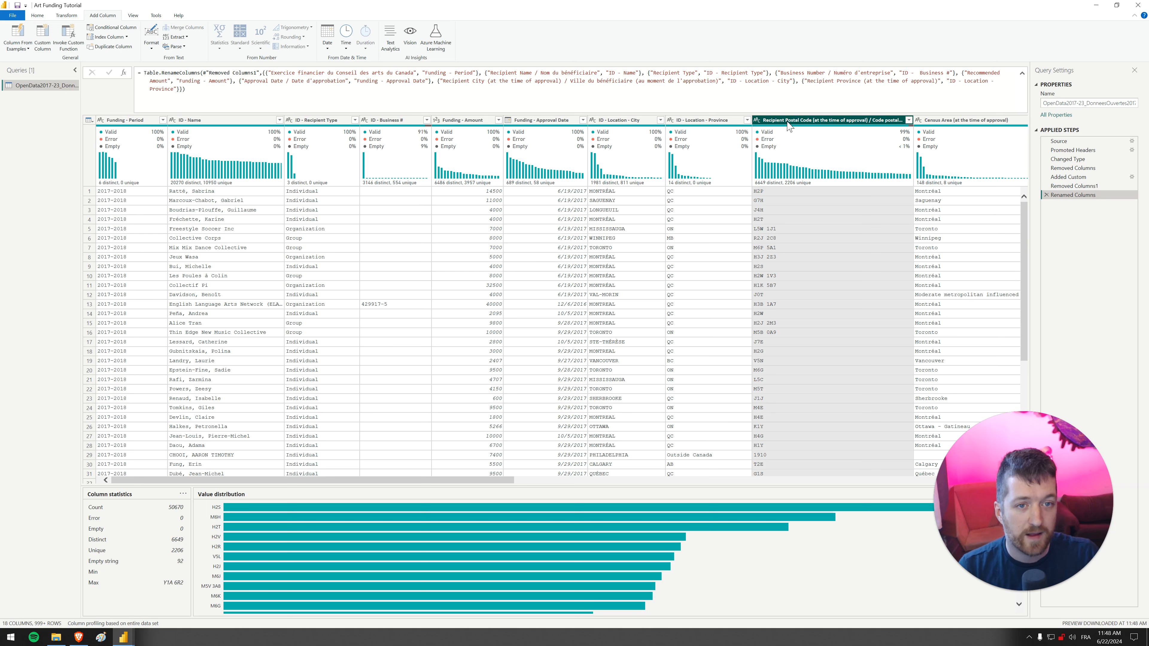
double_click(766, 122)
text(ID - Location -)
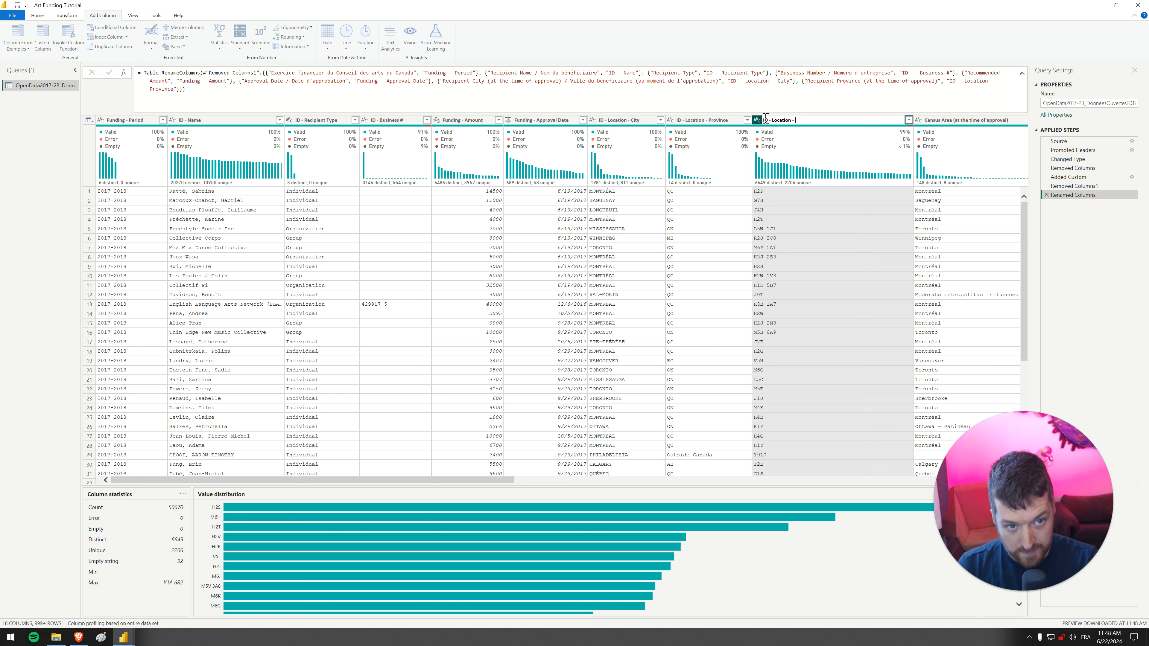
text( Postal code)
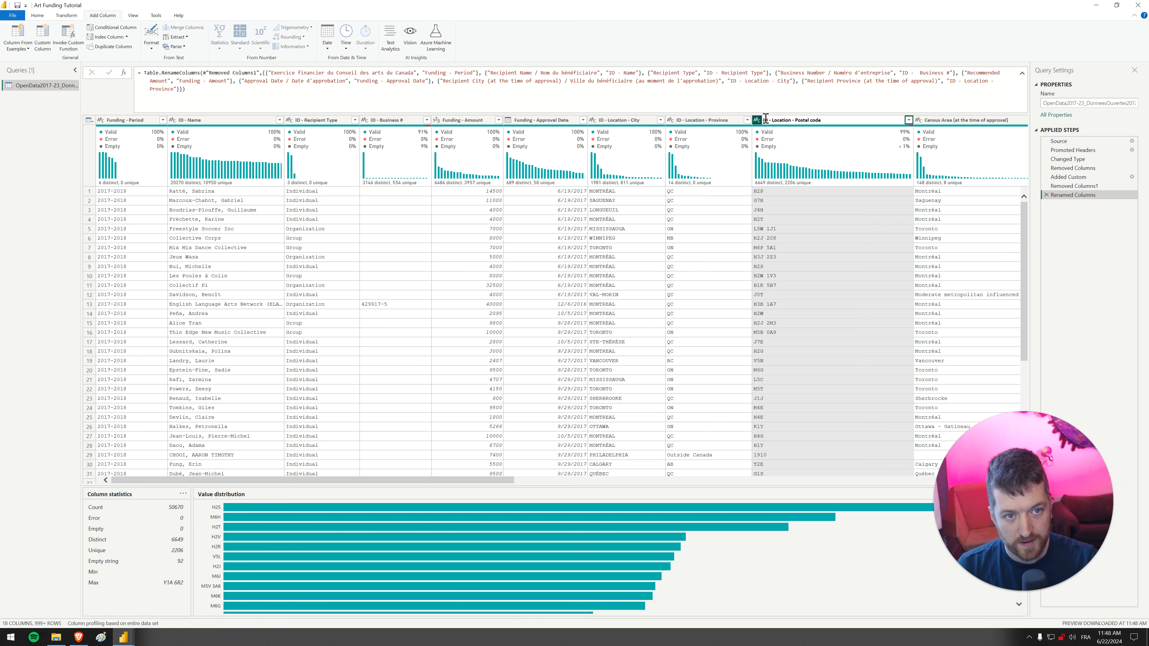
key(Return)
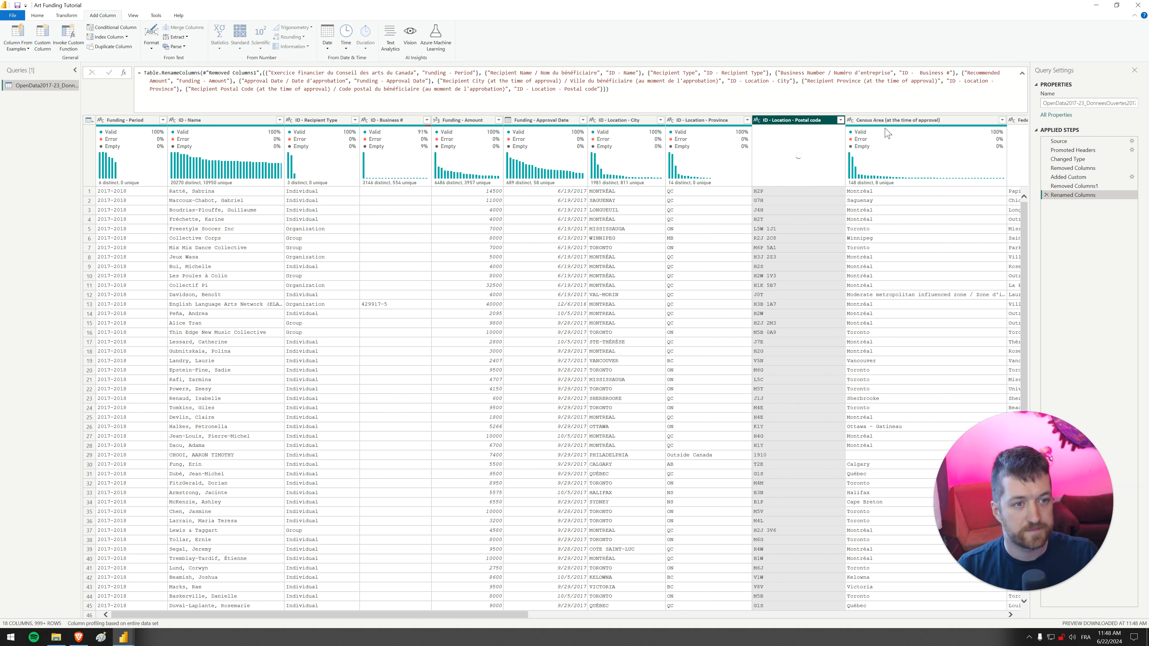
Rename the Census Area (at the time of approval) column as ID - Location - Census Area.
double_click(894, 120)
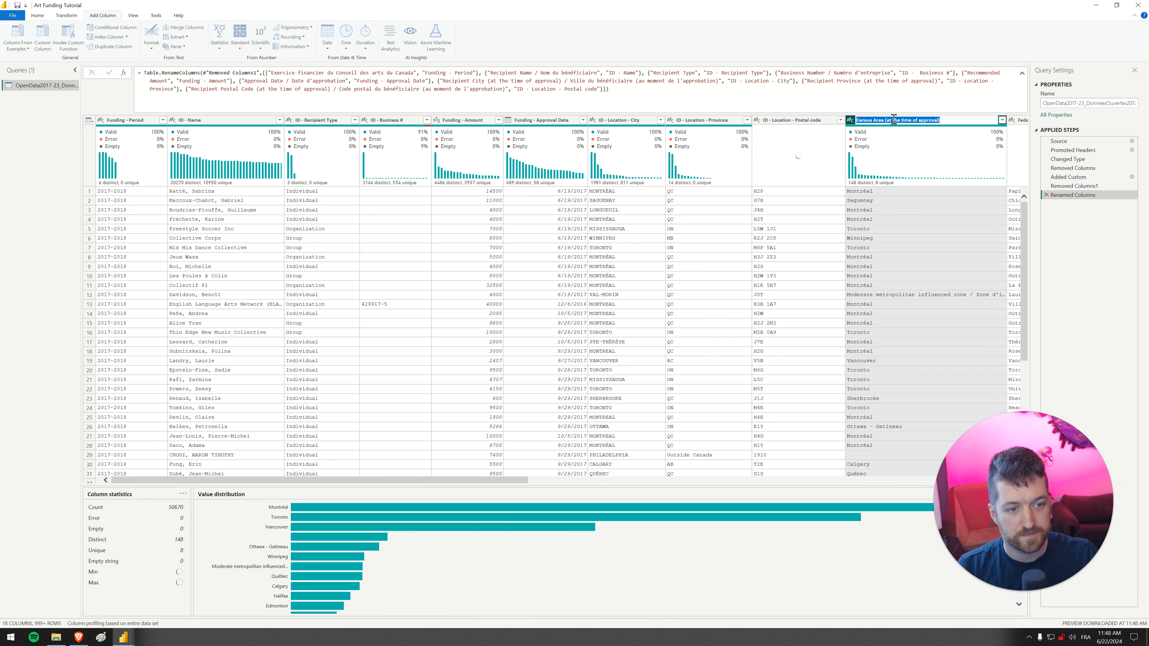
text(ID - Location - C)
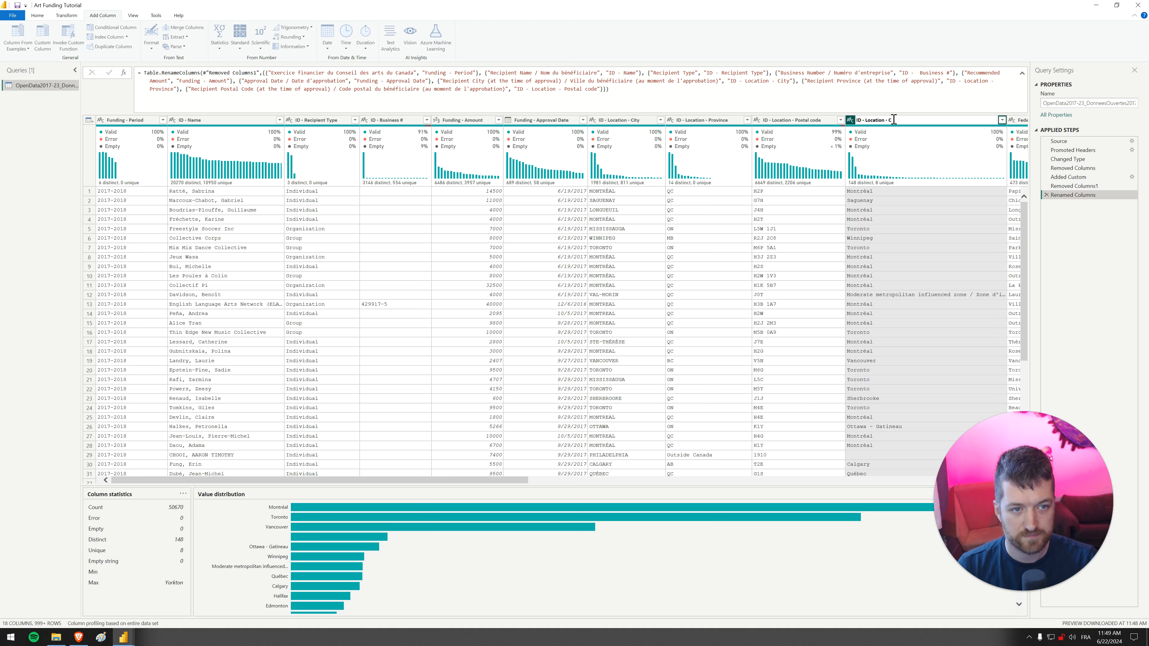
key(BackSpace)
text(Location)
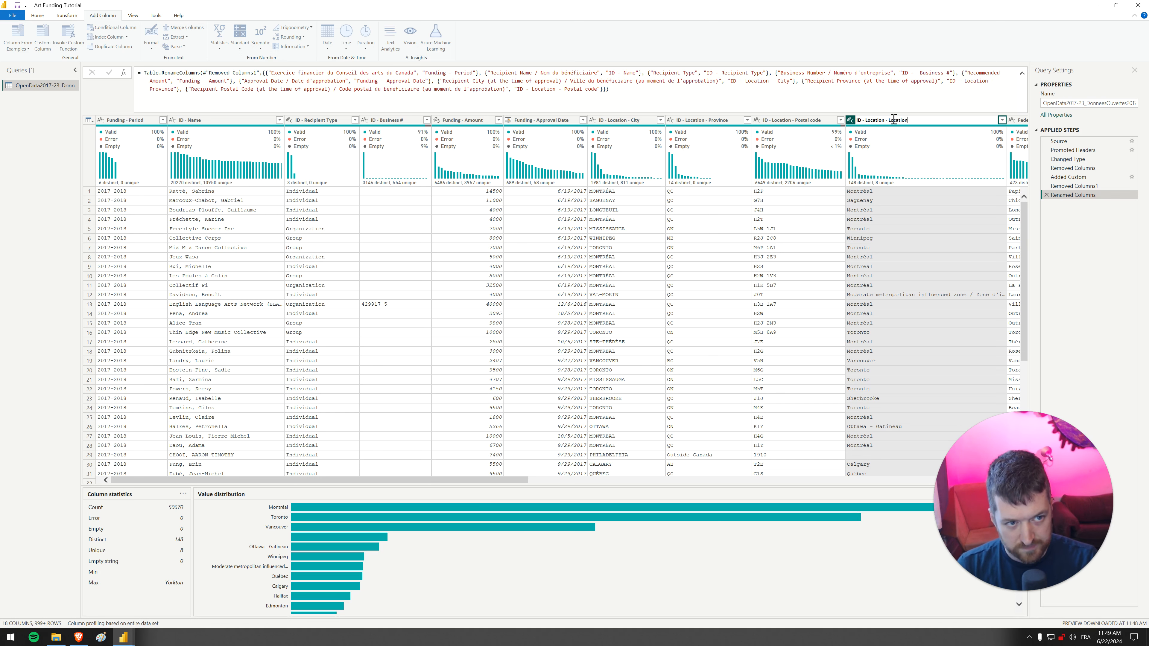
key(Return)
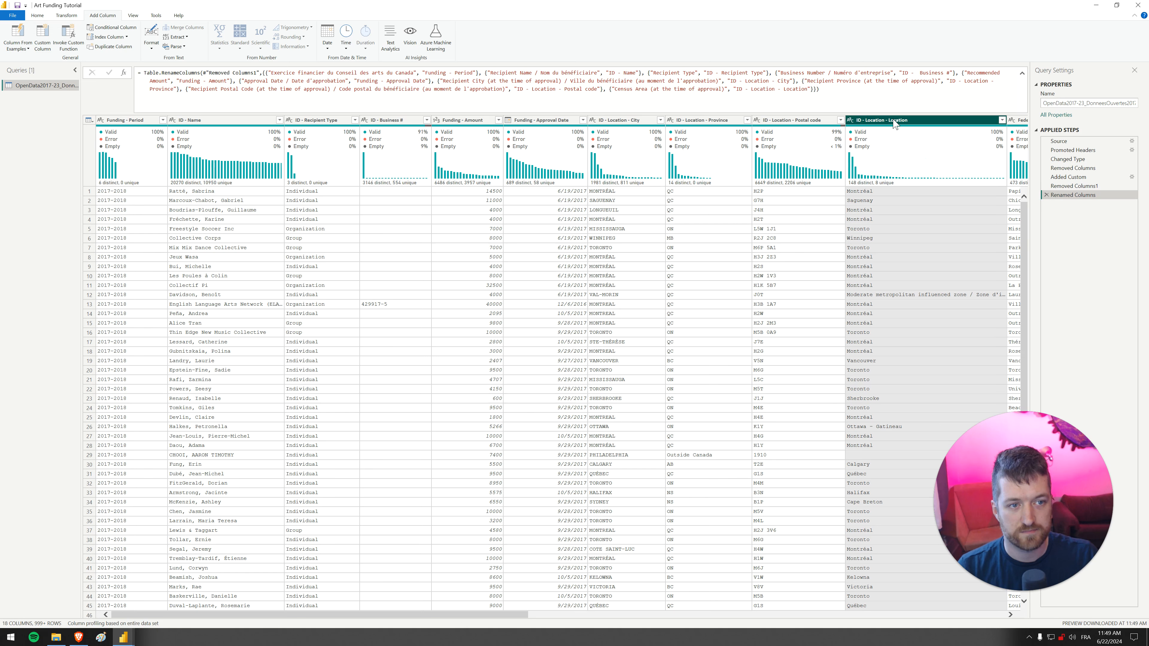
click(896, 121)
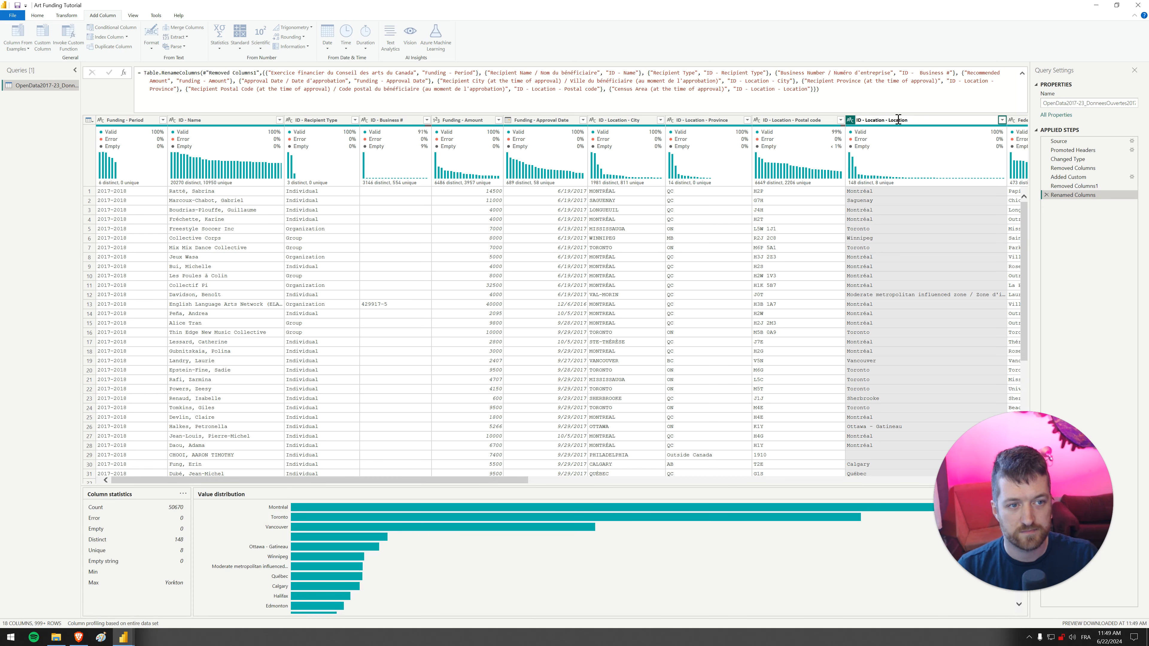
double_click(898, 120)
text(Census)
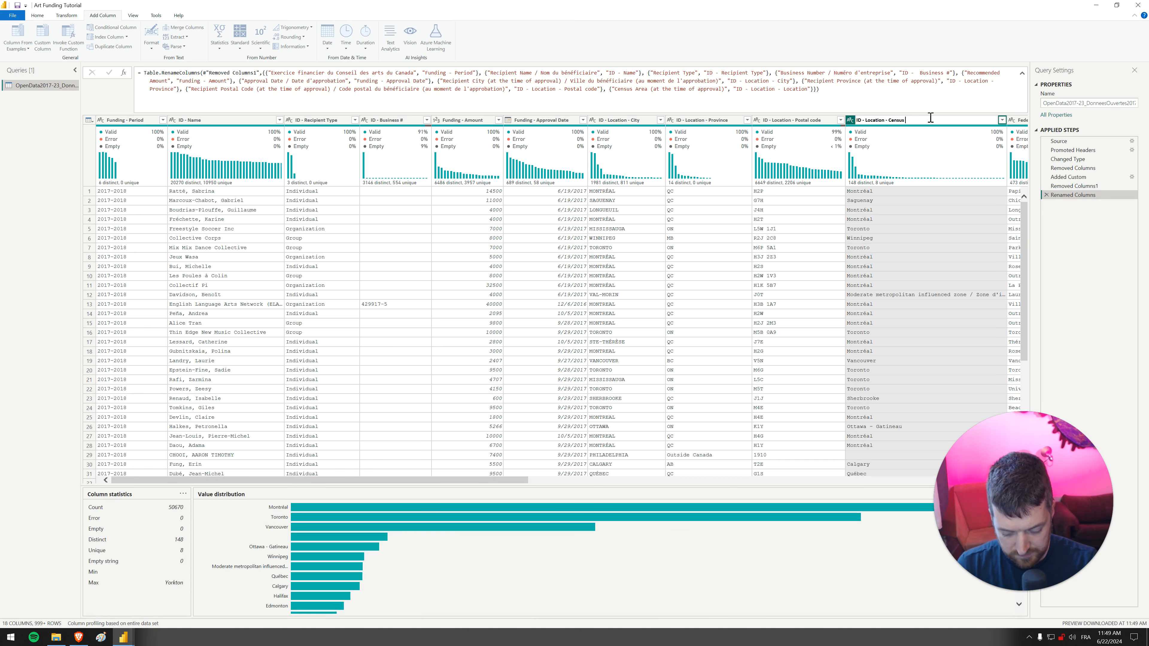
text( Area)
key(Return)
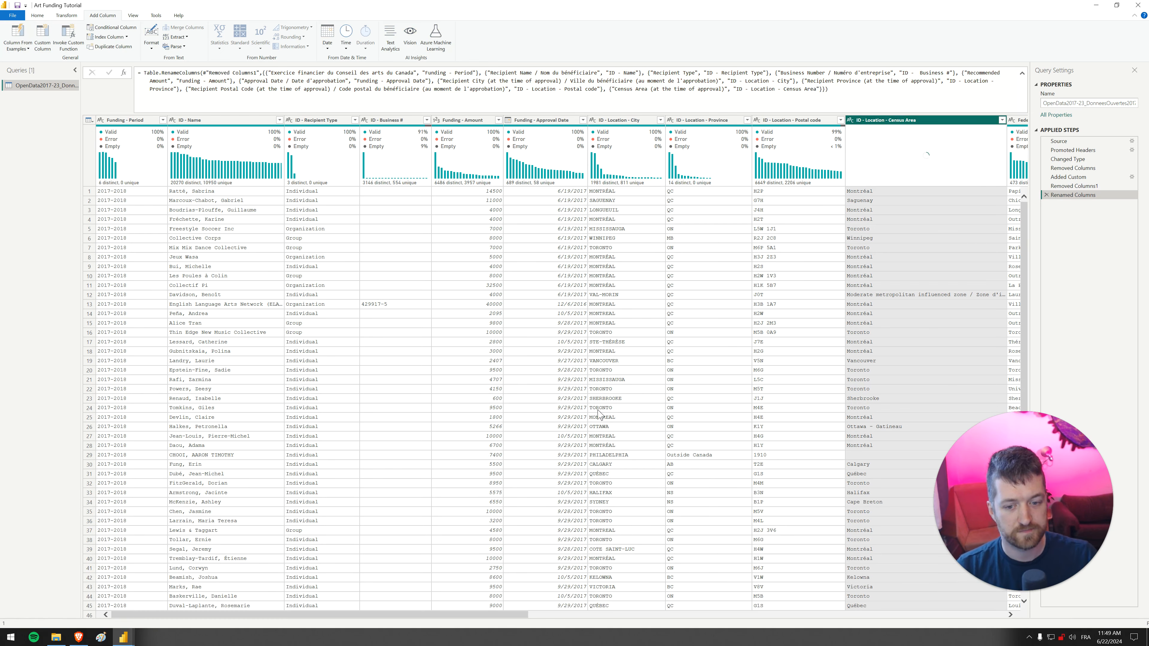
Rename the Federal Riding (at the time of approval) column as ID - Location - Riding.
drag(488, 617, 716, 617)
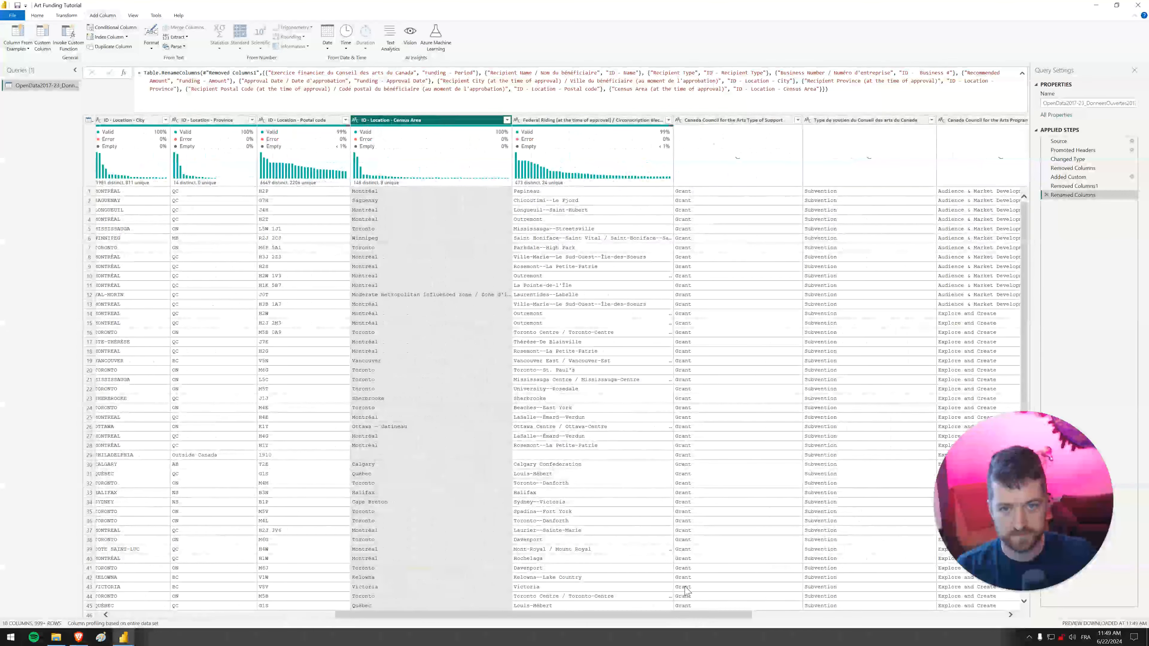
click(568, 122)
double_click(567, 121)
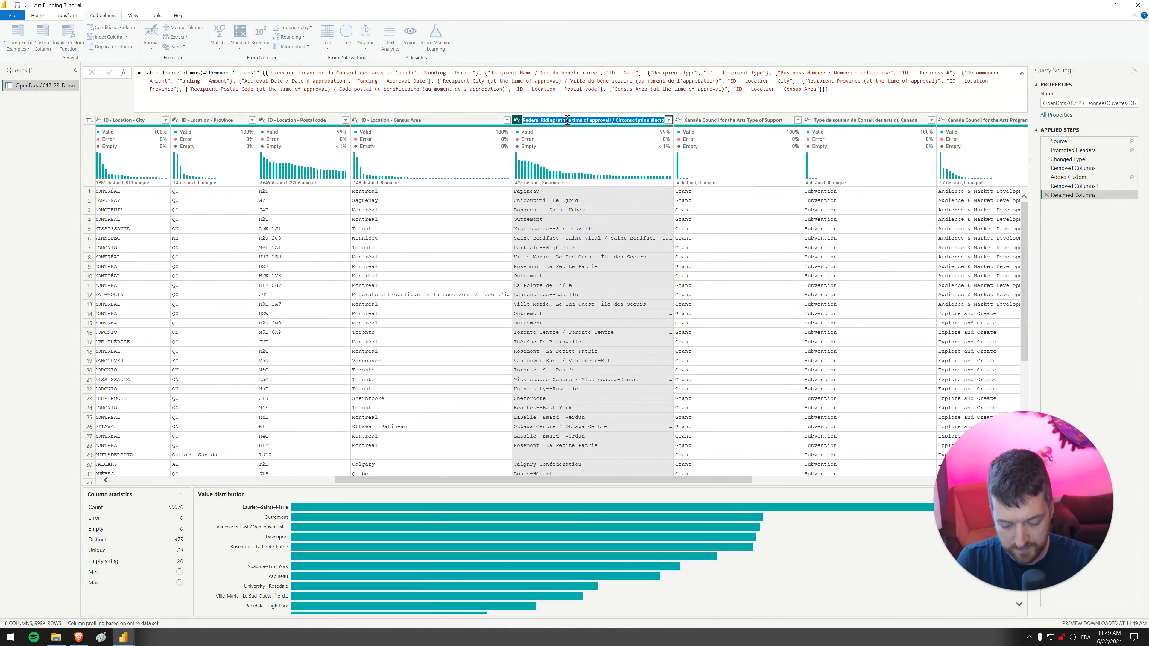
text(ID - Location)
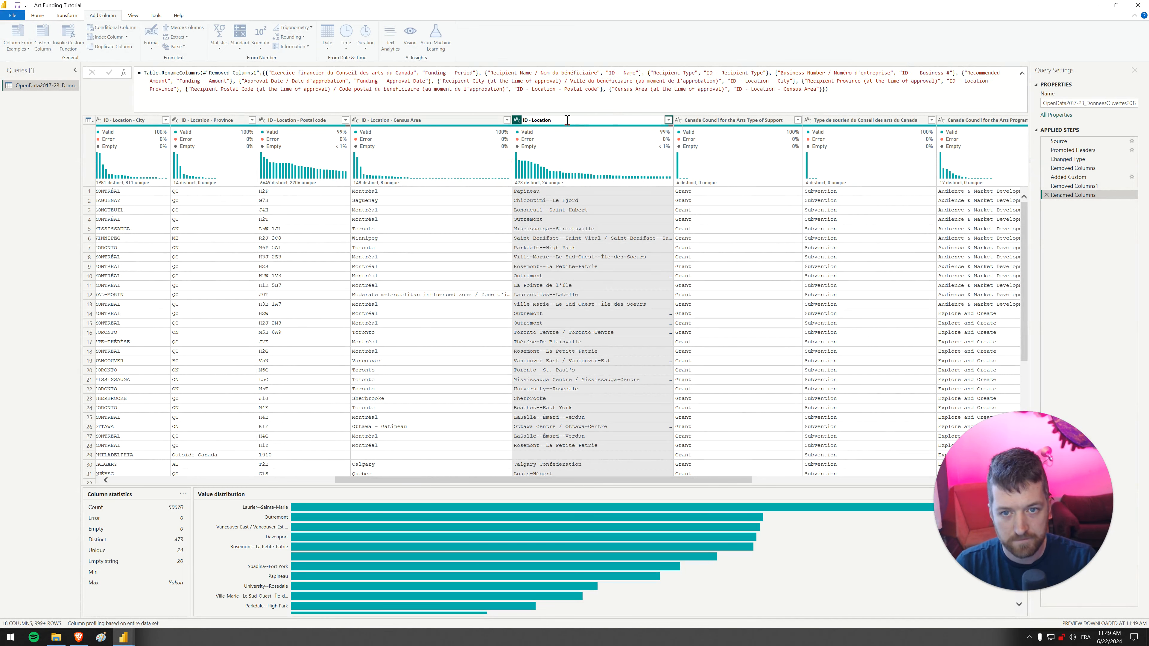
key(Return)
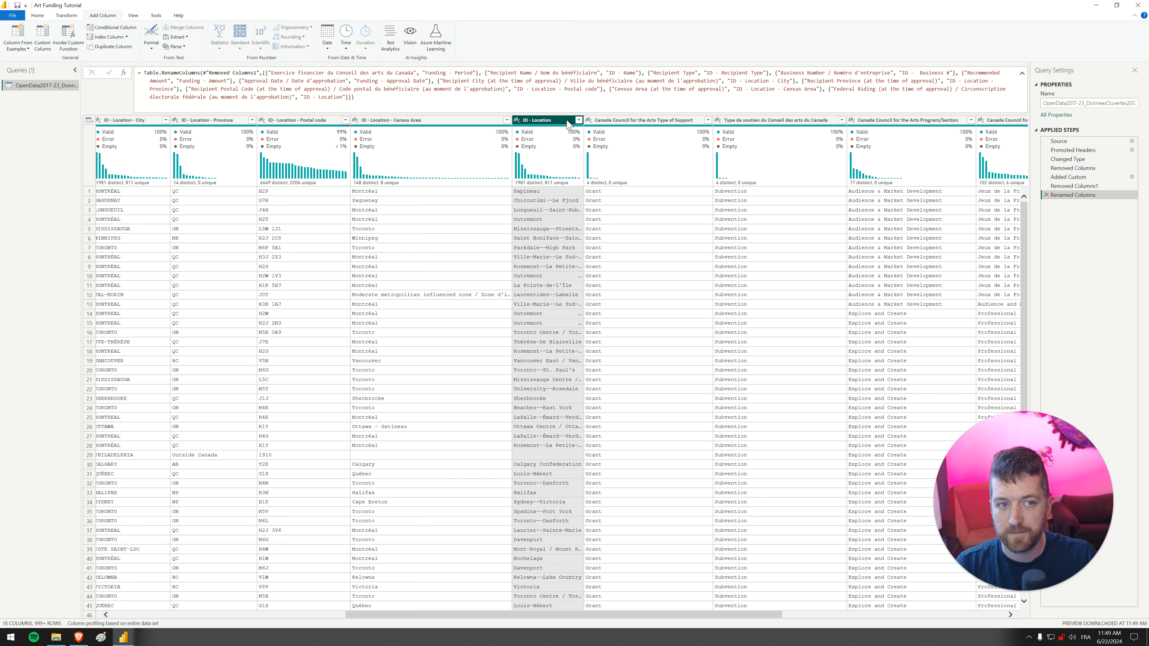
click(568, 122)
double_click(562, 120)
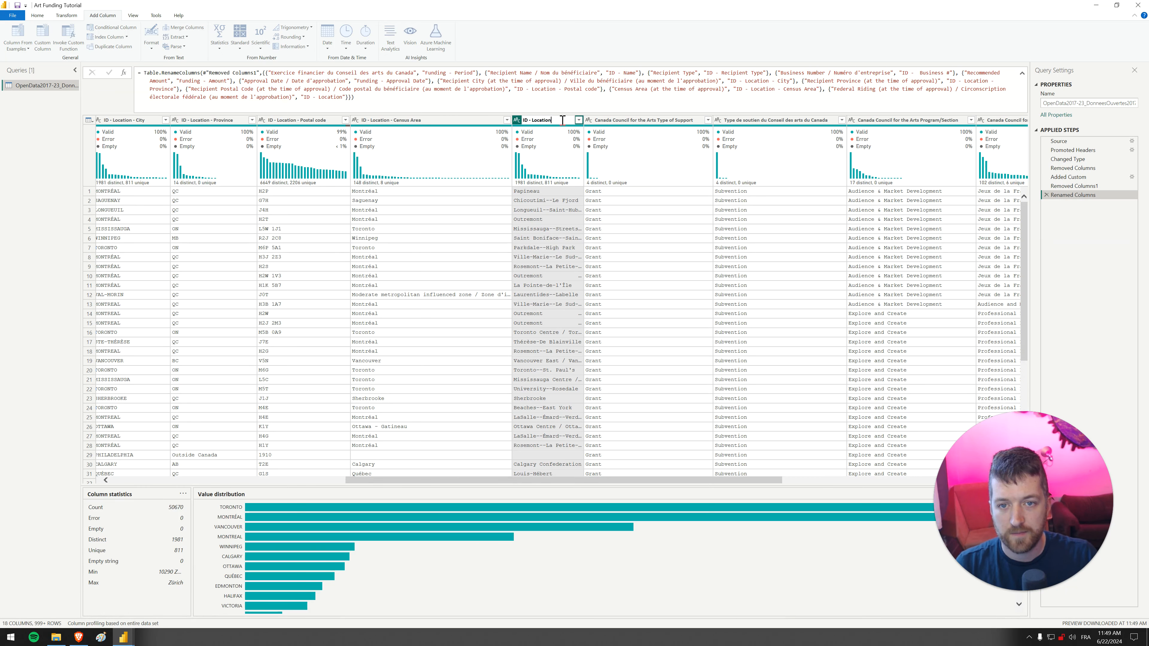
text(- Riding)
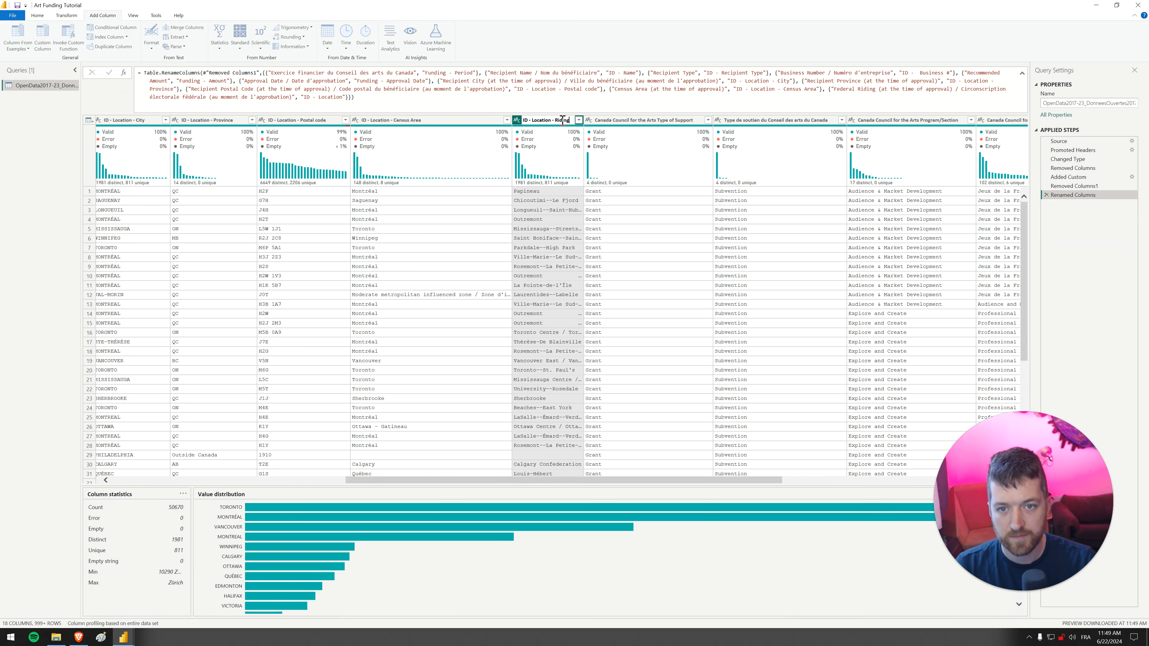
key(Return)
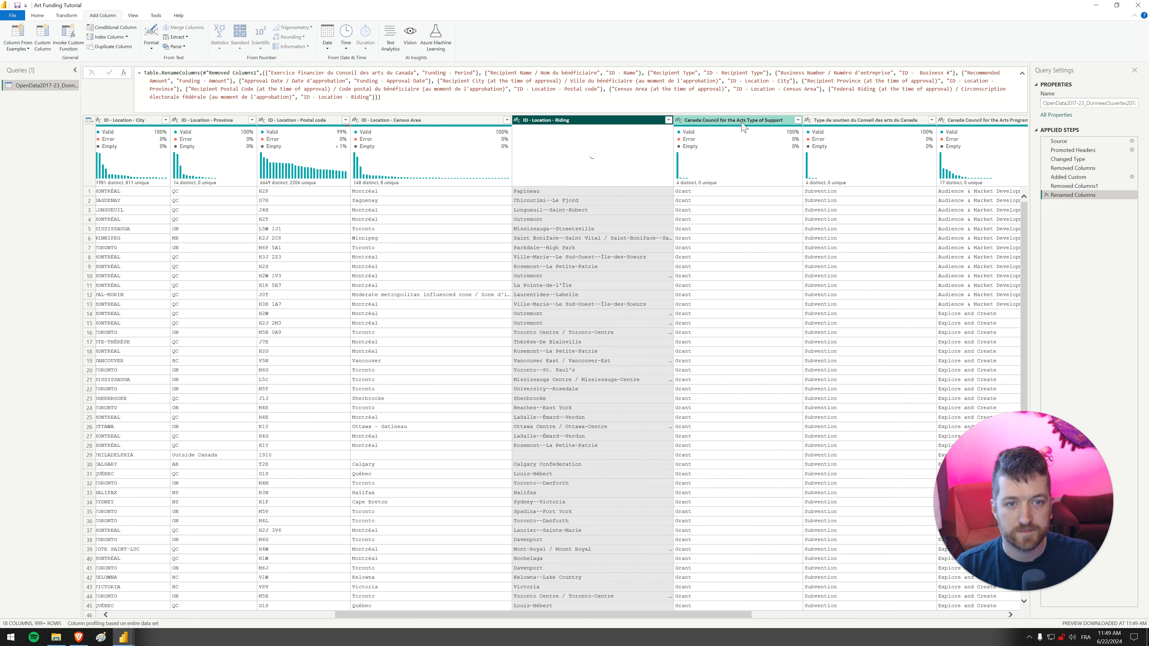
Rename the Canada Council for the Arts Type of Support column as Funding - Type of Support.
click(742, 125)
double_click(744, 120)
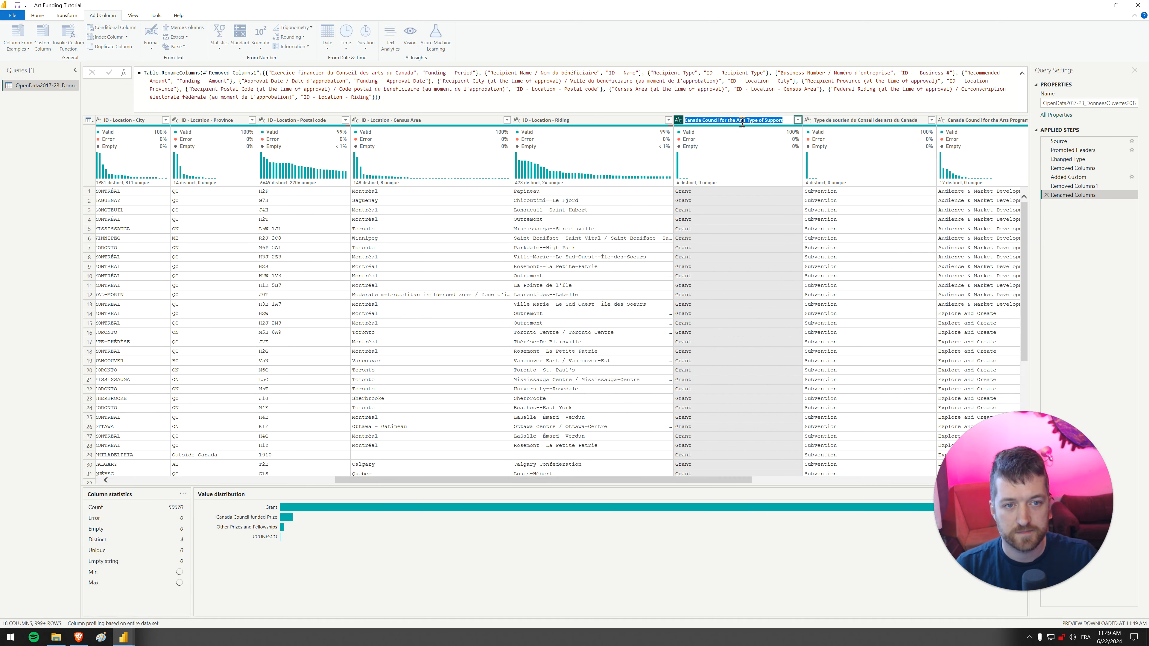
drag(750, 121, 669, 120)
text(Funding -)
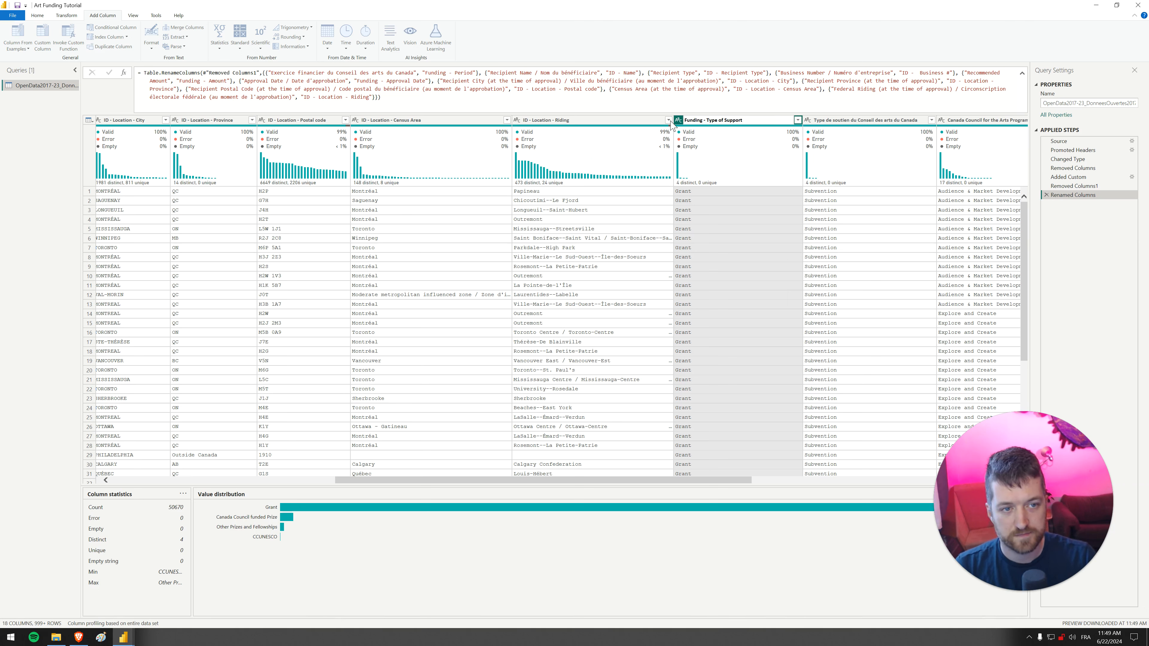
key(Return)
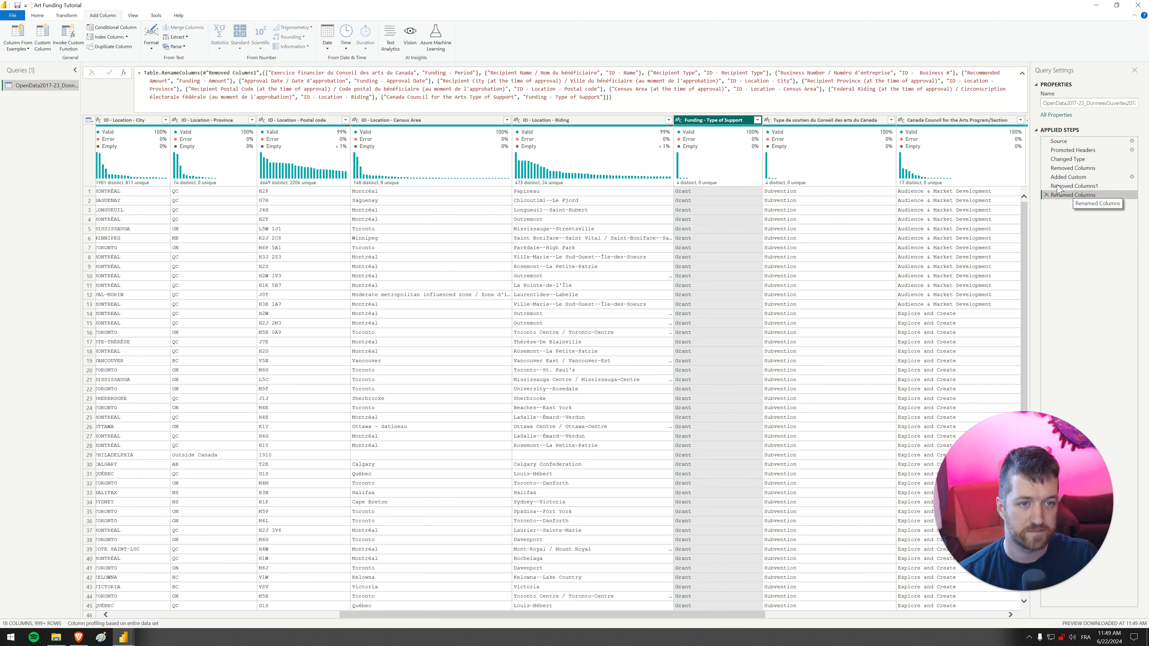
Insert the removal of the Type de soutien du Conseil des arts du Canada column into the Removed Columns1 step.
click(1074, 185)
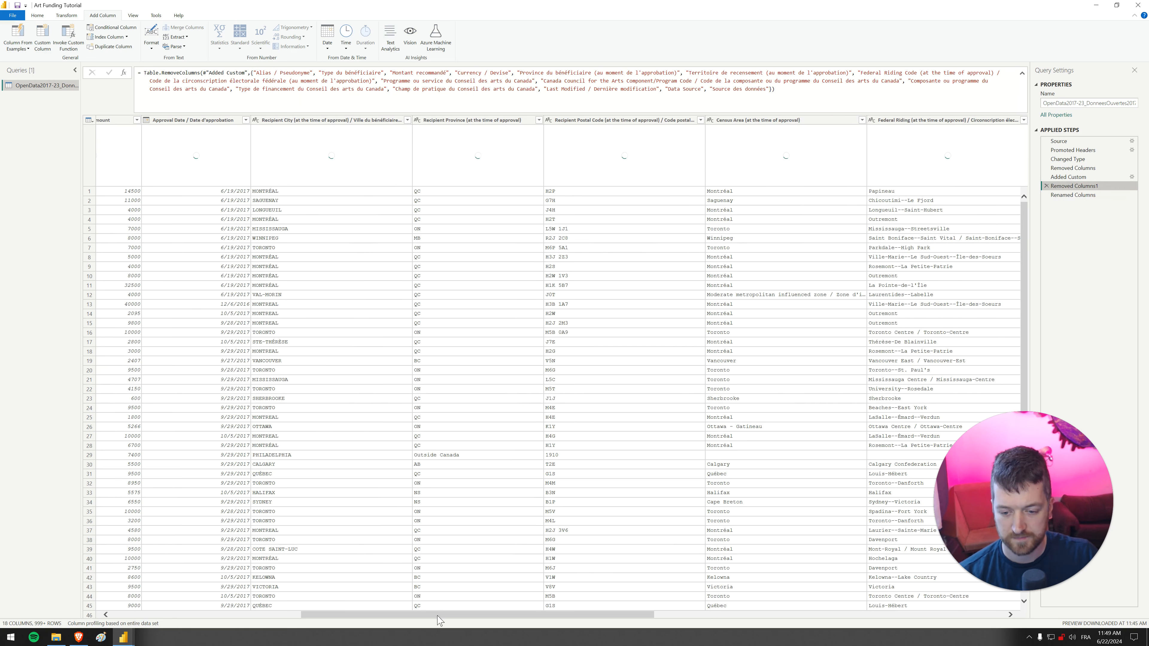
drag(435, 615, 591, 614)
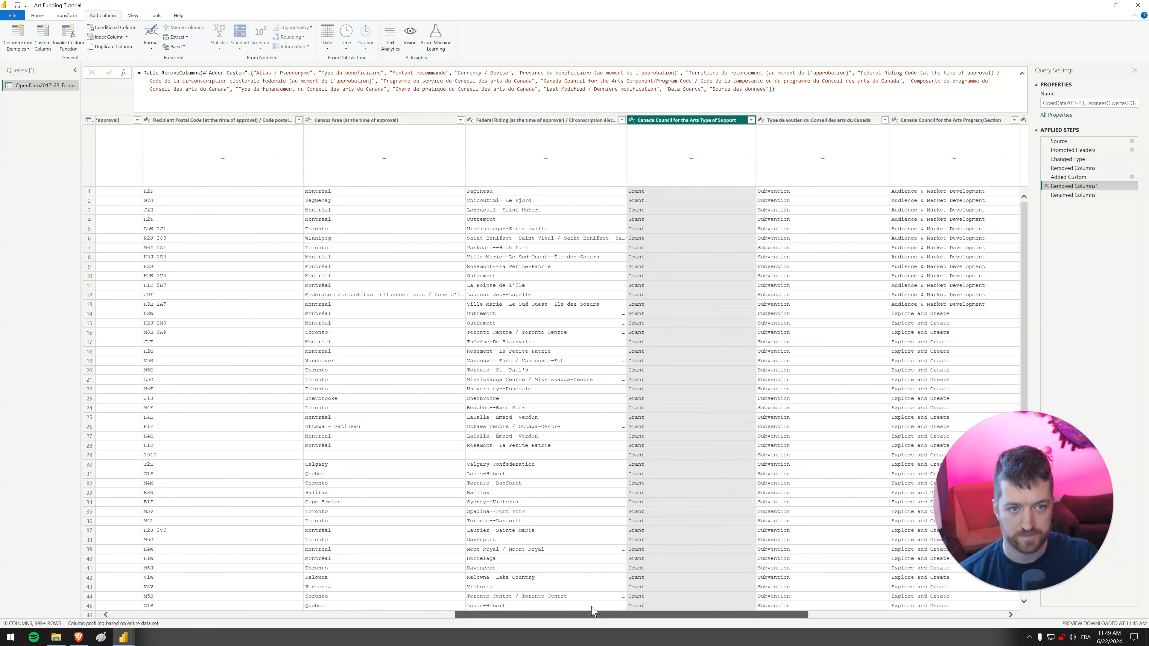
click(790, 121)
key(Delete)
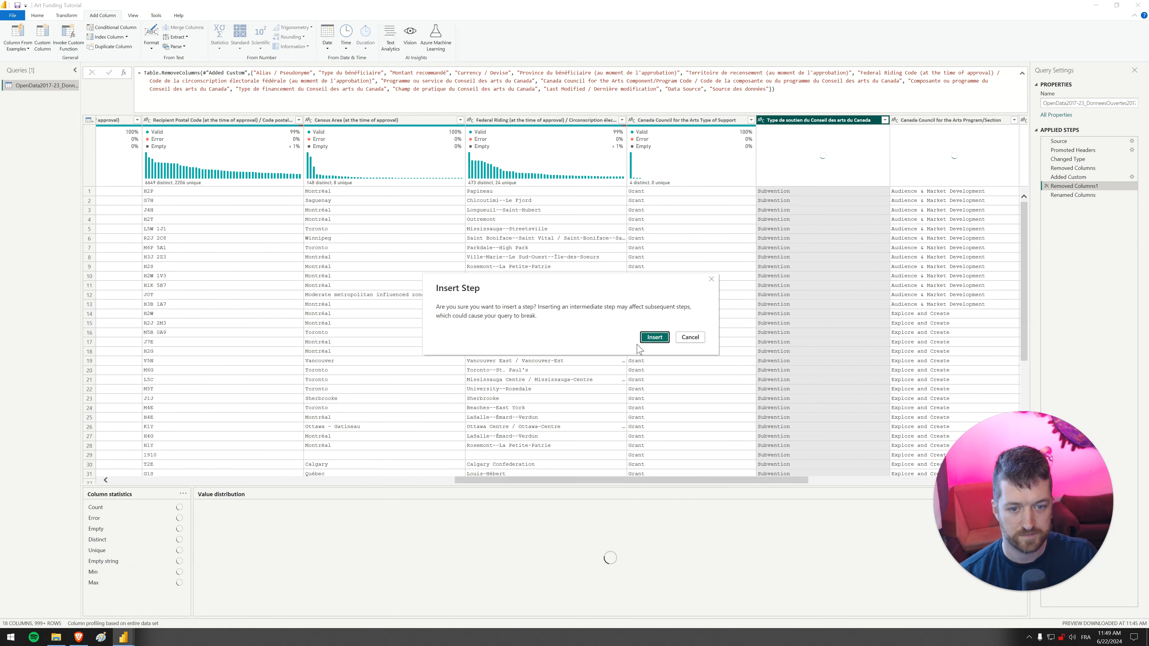
click(656, 343)
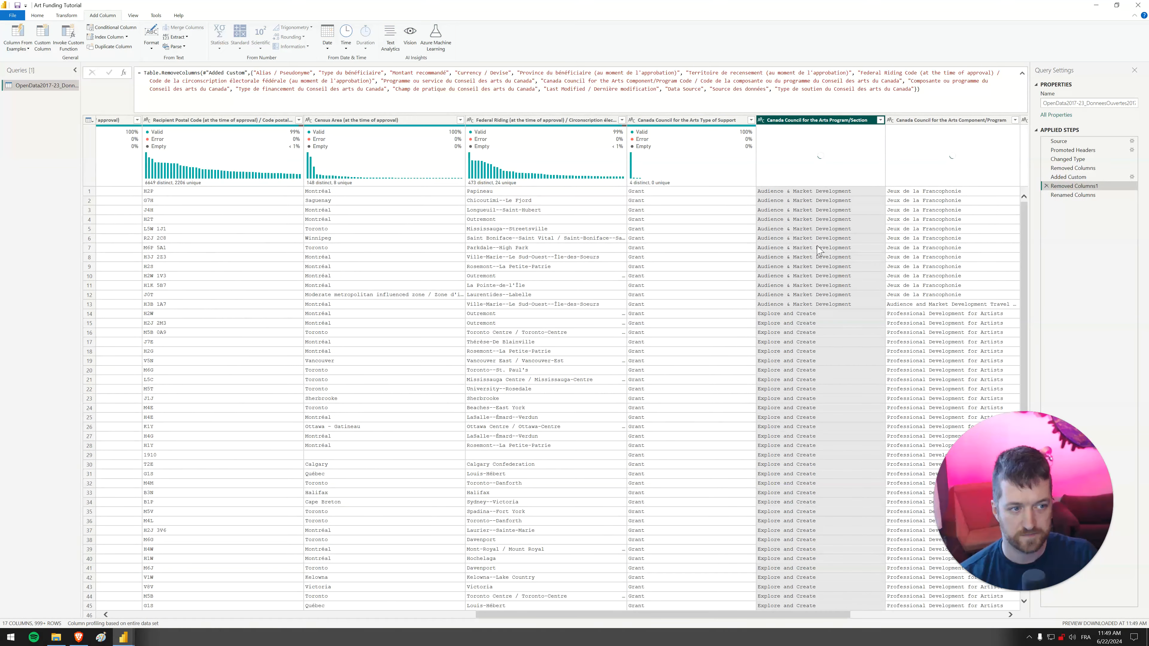
Return to the Renamed Columns step and rename the Canada Council for the Arts Program/Section column as Funding - Program/Section.
click(1075, 196)
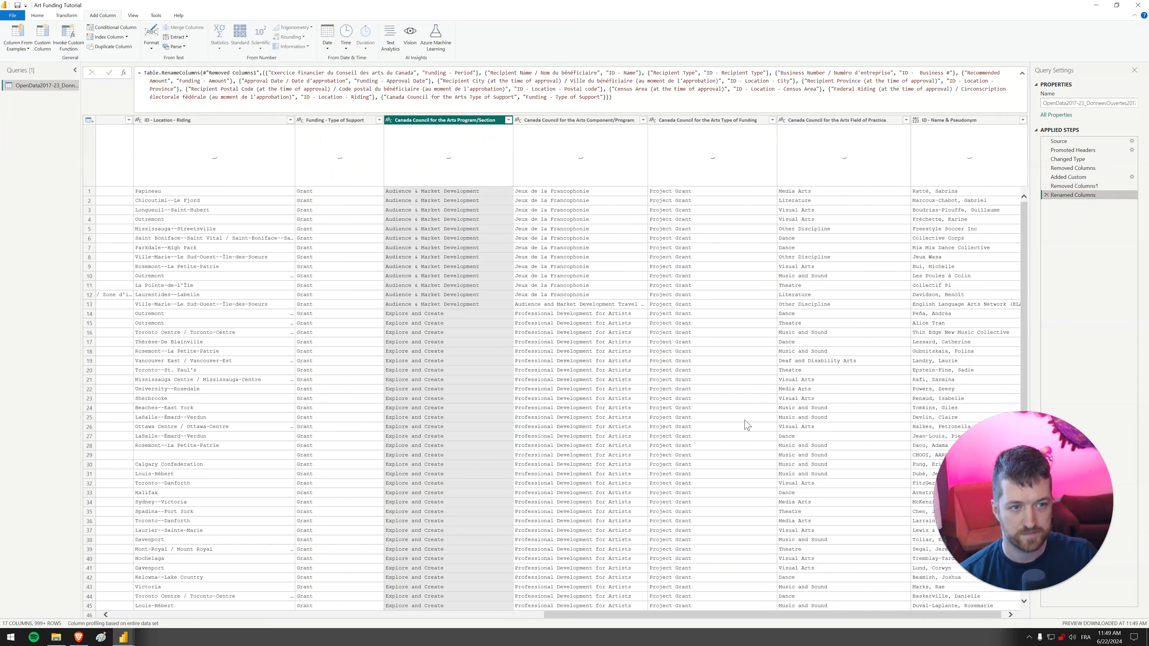
drag(583, 619, 561, 620)
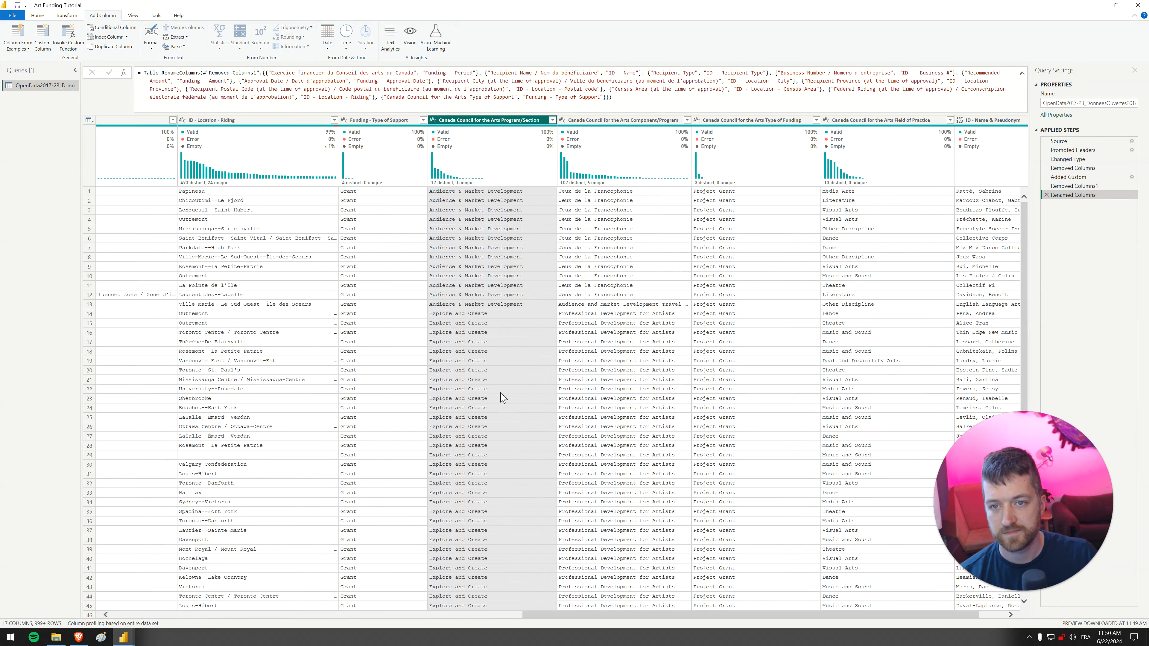
double_click(476, 121)
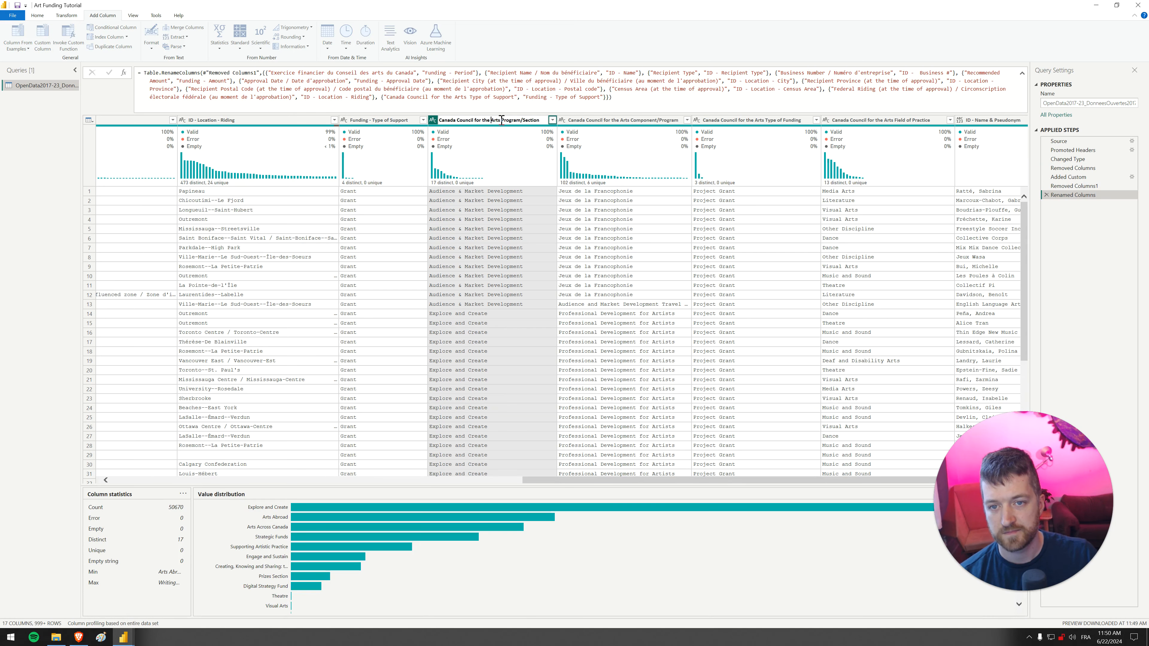
drag(500, 121, 428, 125)
text(Funding)
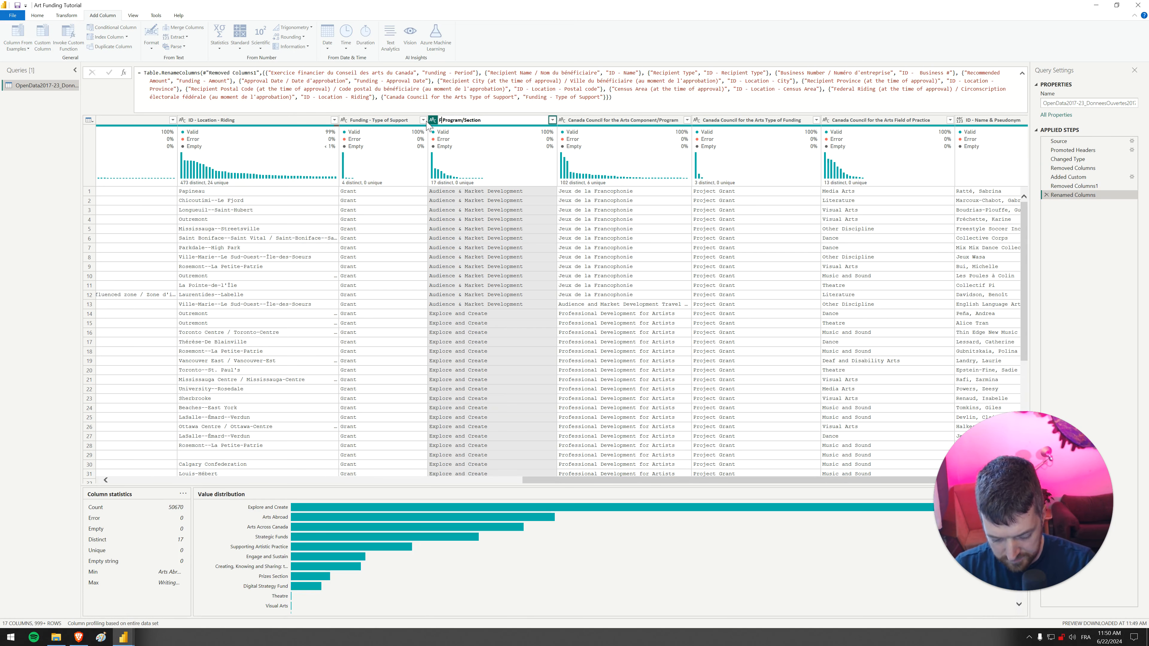
text( -)
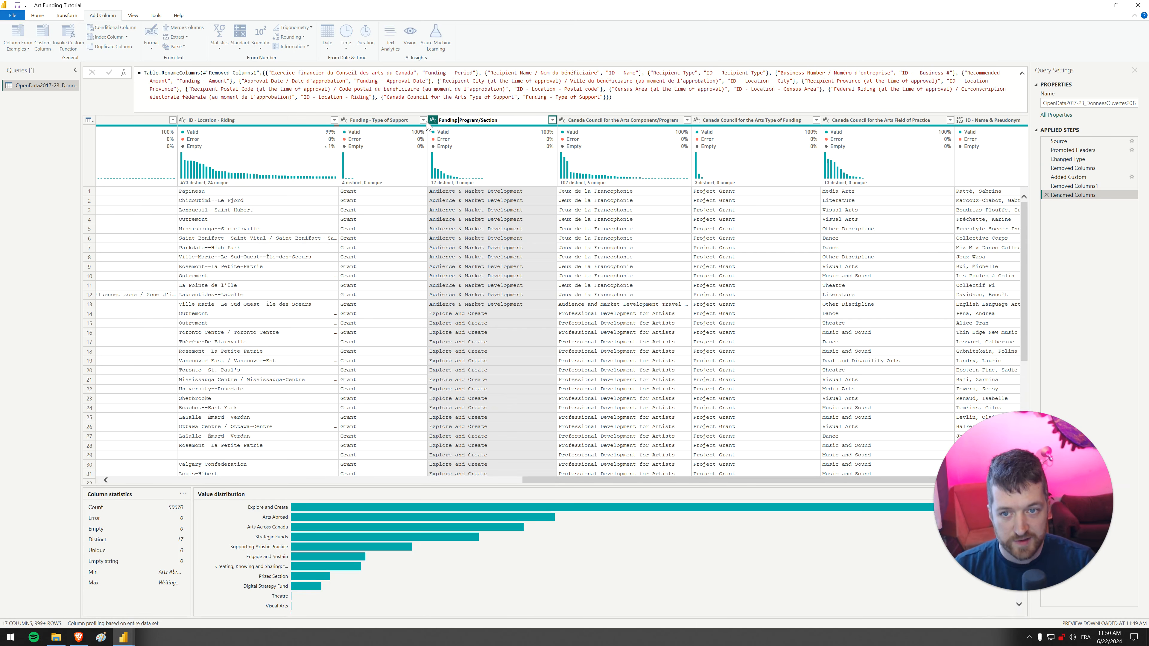
key(Return)
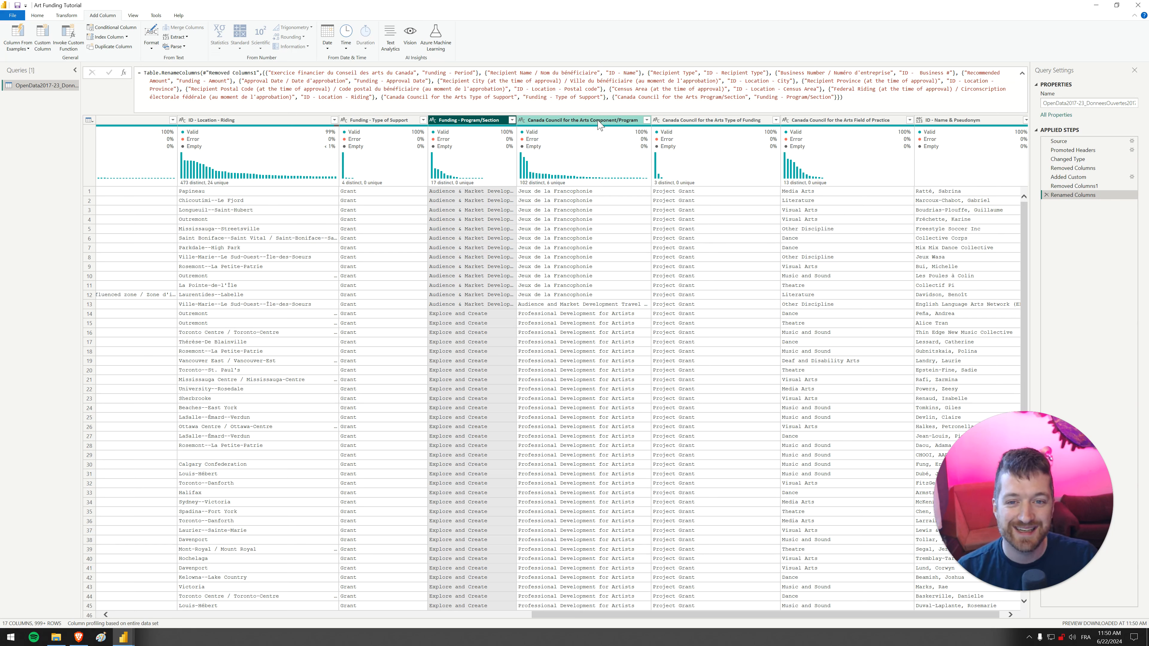
Rename the Canada Council for the Arts Component/Program column as Funsing - Program.
click(599, 121)
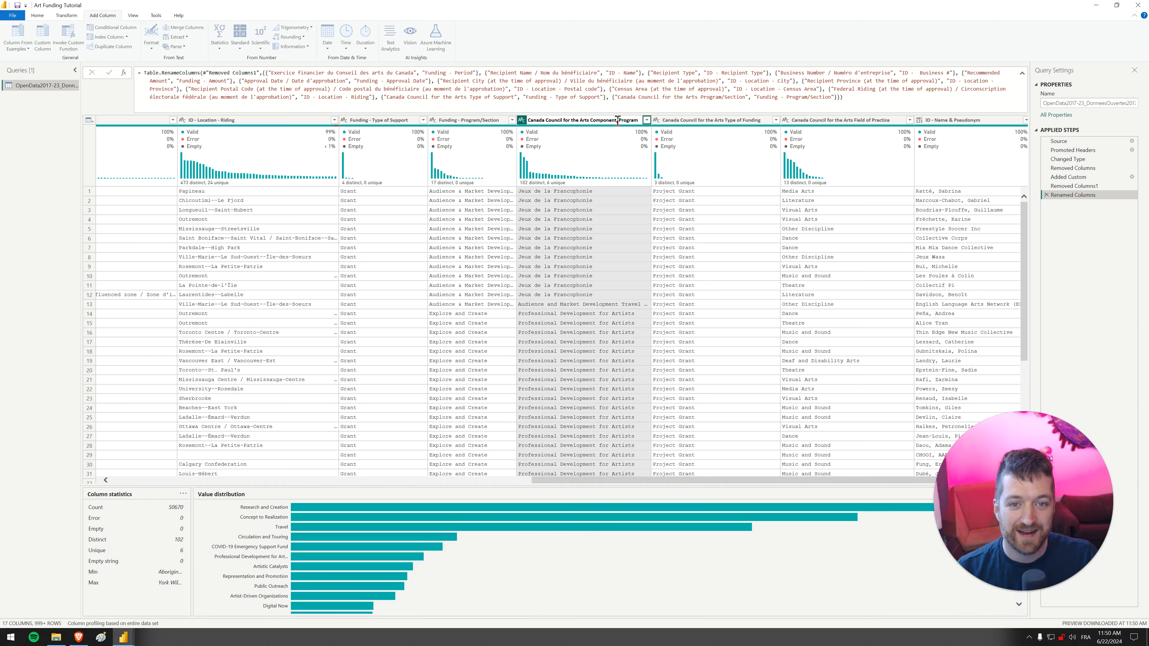
drag(618, 120, 539, 120)
text(Funding -)
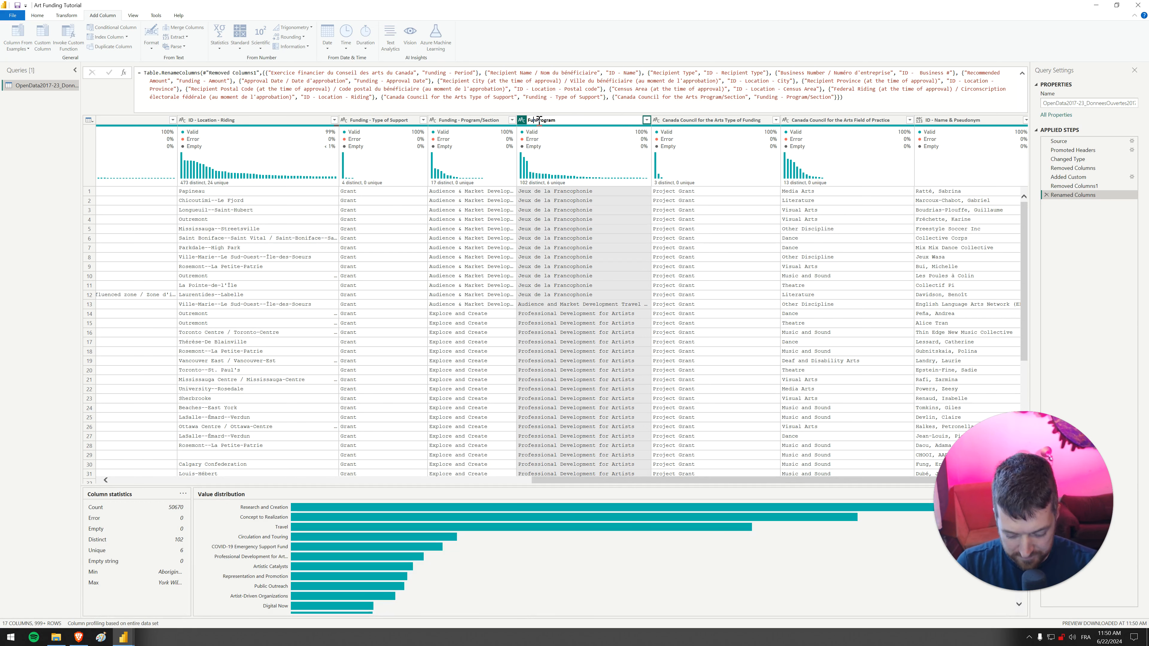
key(Return)
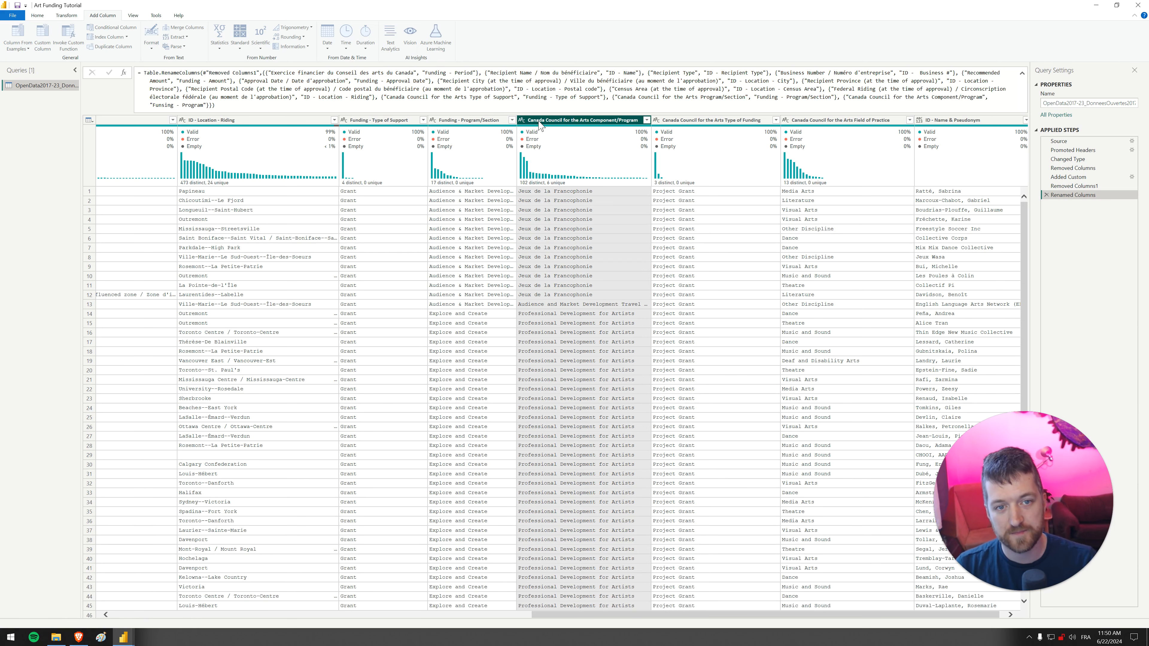
Compare the Type of Funding column with Funding - Type of Support, and rename the Type of Funding column as Funding - Type.
click(725, 121)
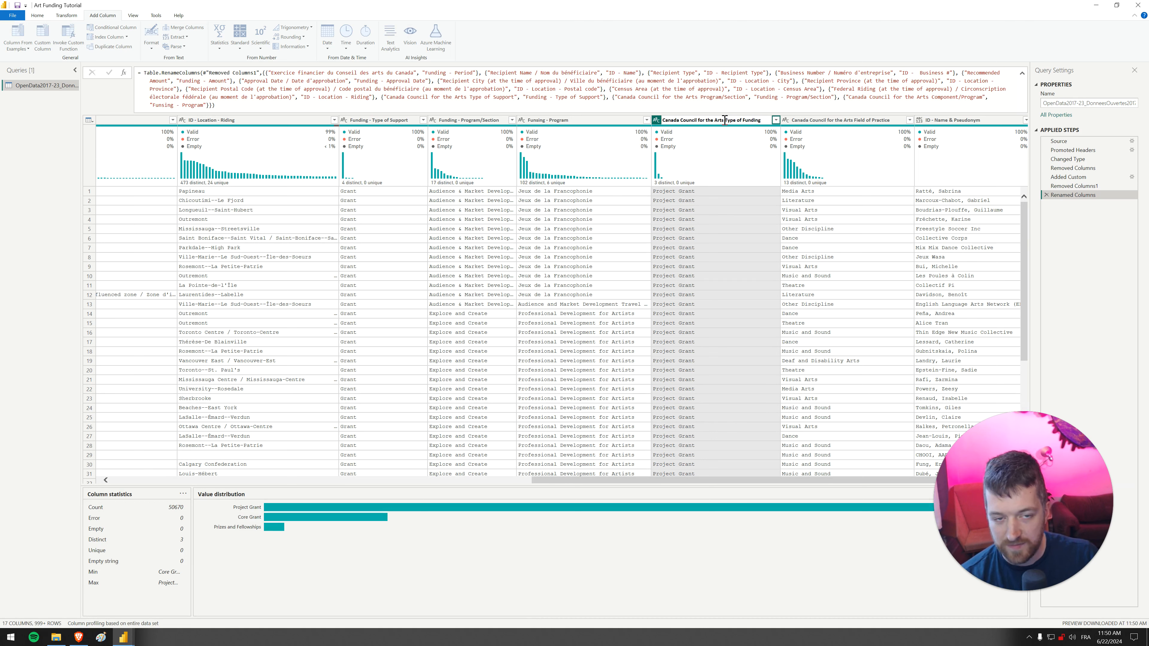
click(371, 121)
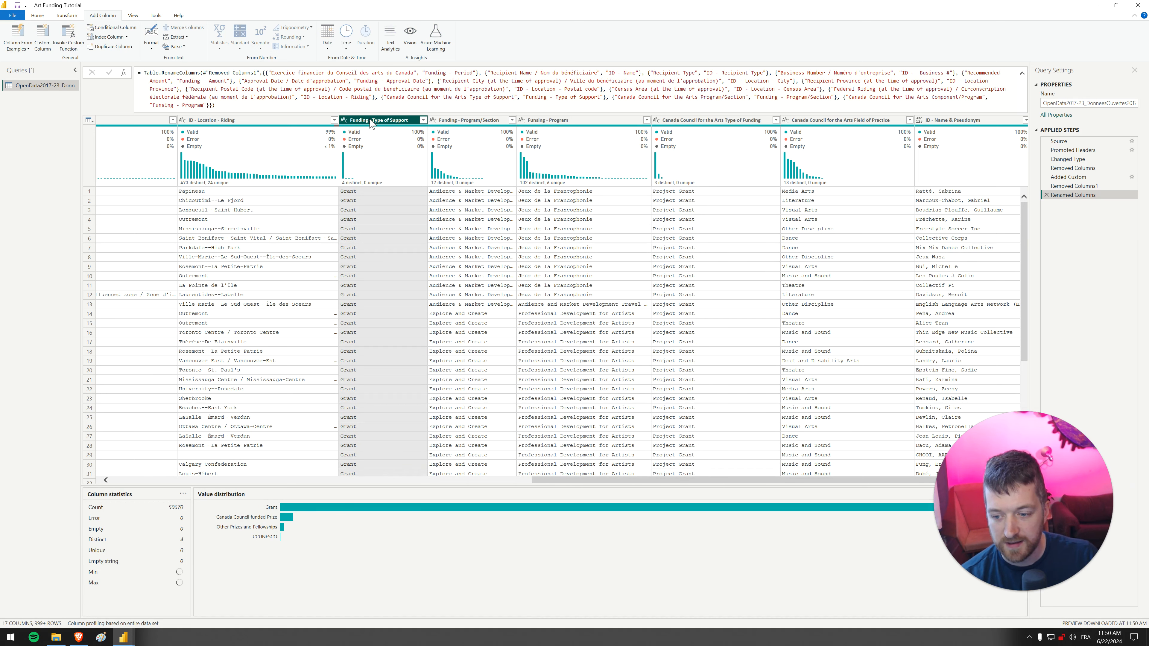
click(720, 120)
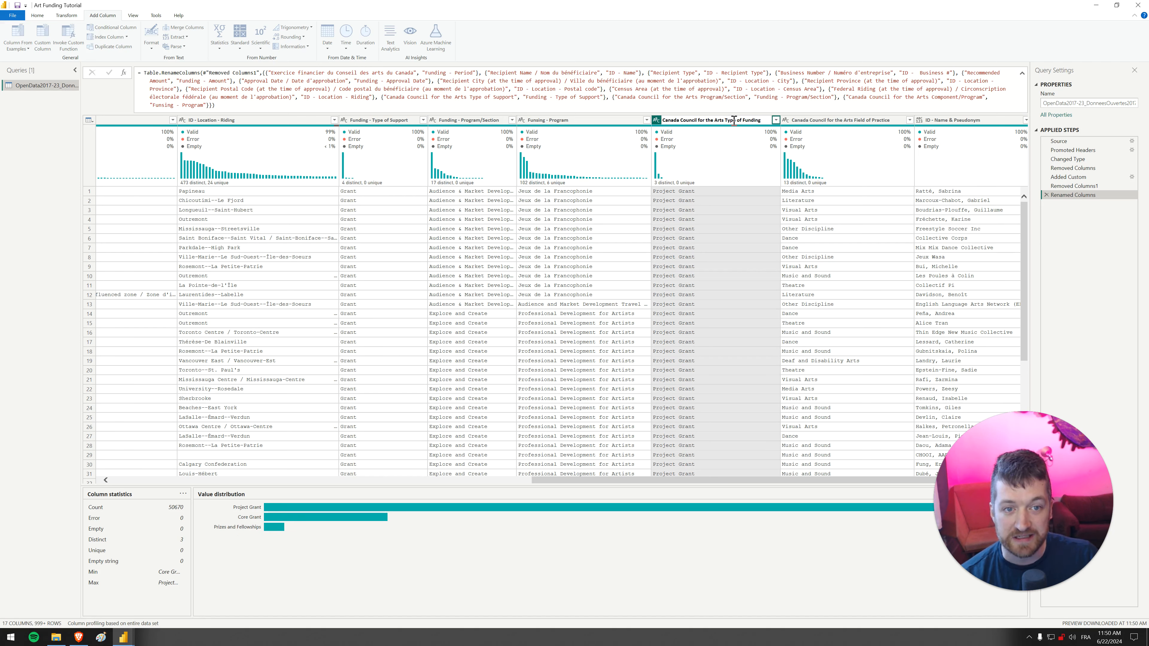
drag(724, 121, 636, 123)
key(BackSpace)
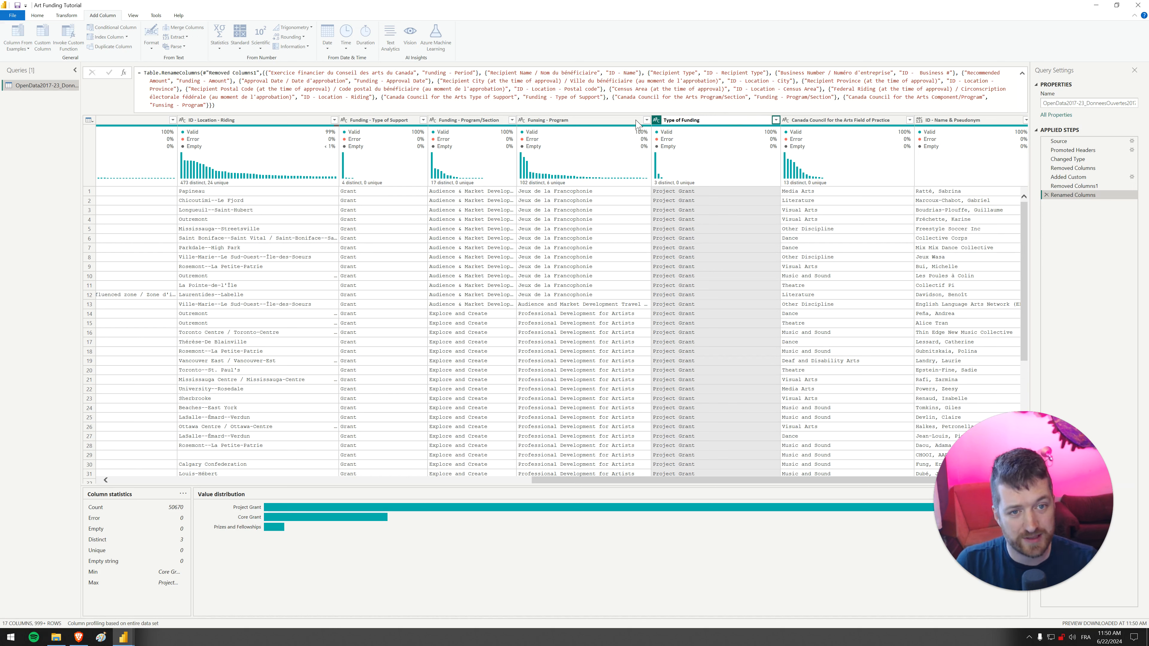
text(Funding -)
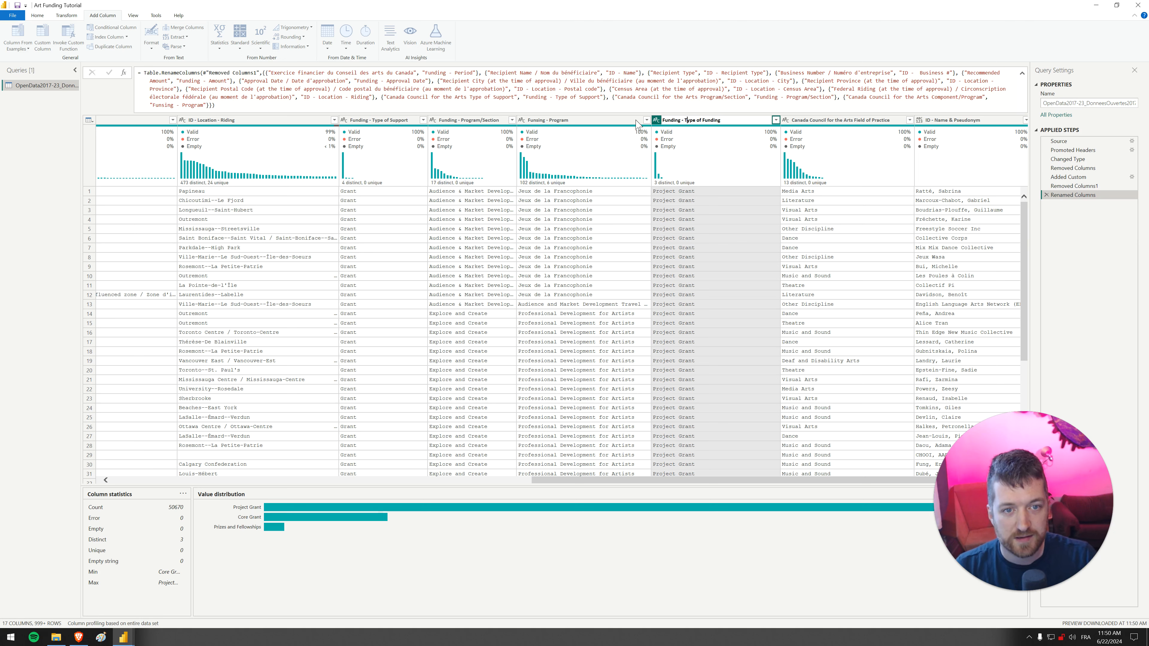
key(Delete)
key(Delete)
key(Delete)
key(Delete)
key(Delete)
key(Delete)
key(Delete)
key(Delete)
key(Delete)
key(Delete)
key(Delete)
key(Delete)
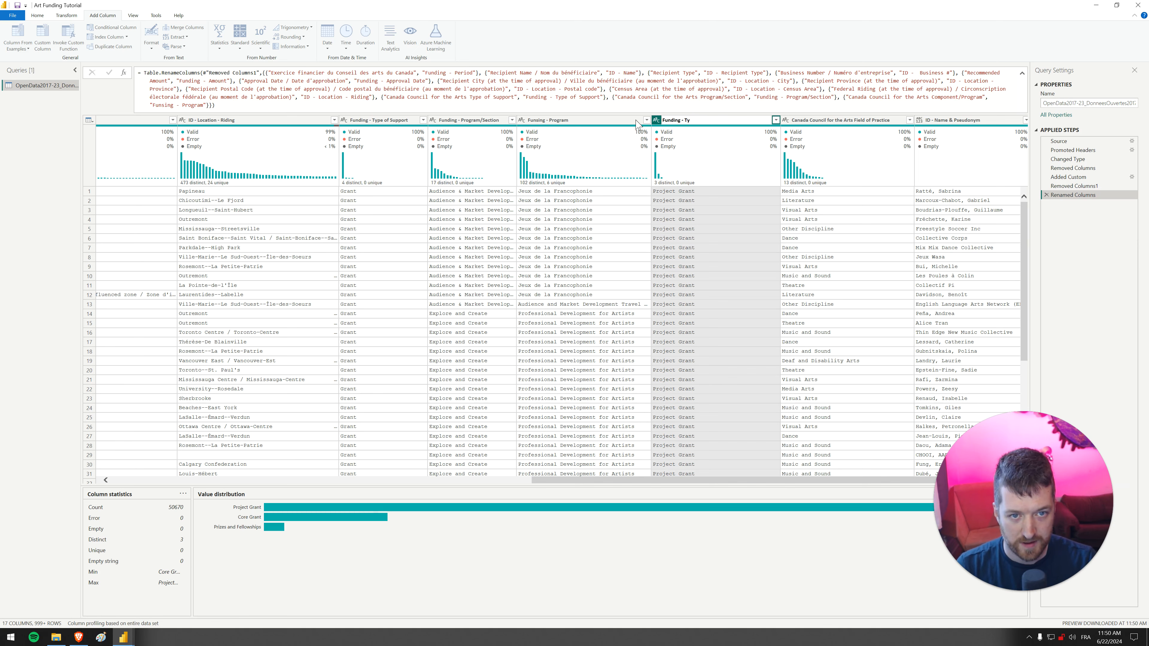
text(pe)
key(Return)
Rename the Canada Council for the Arts Field of Practice column as Funding - Field of Practice.
click(851, 121)
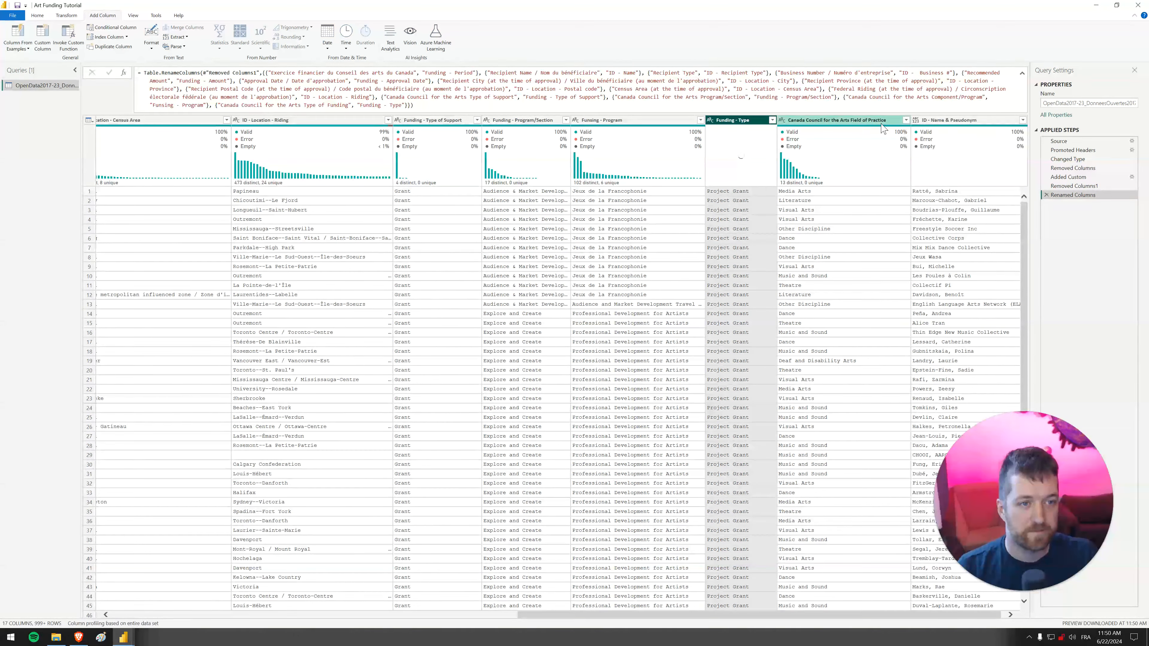
double_click(850, 122)
drag(850, 121, 773, 123)
text(Funding -)
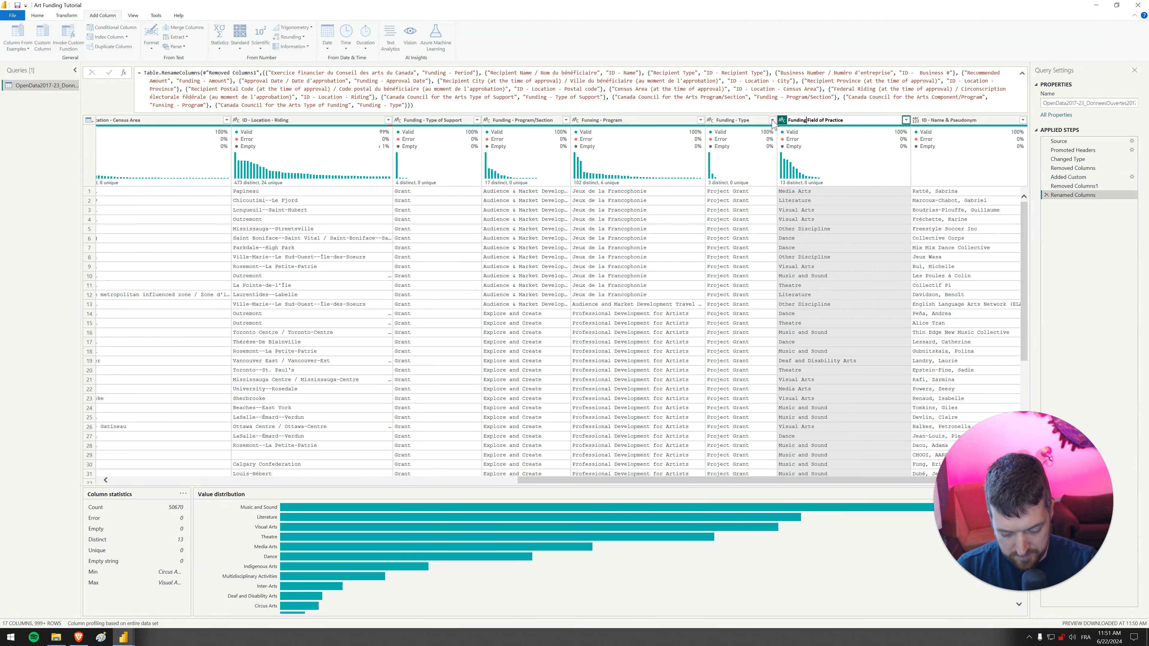
key(Return)
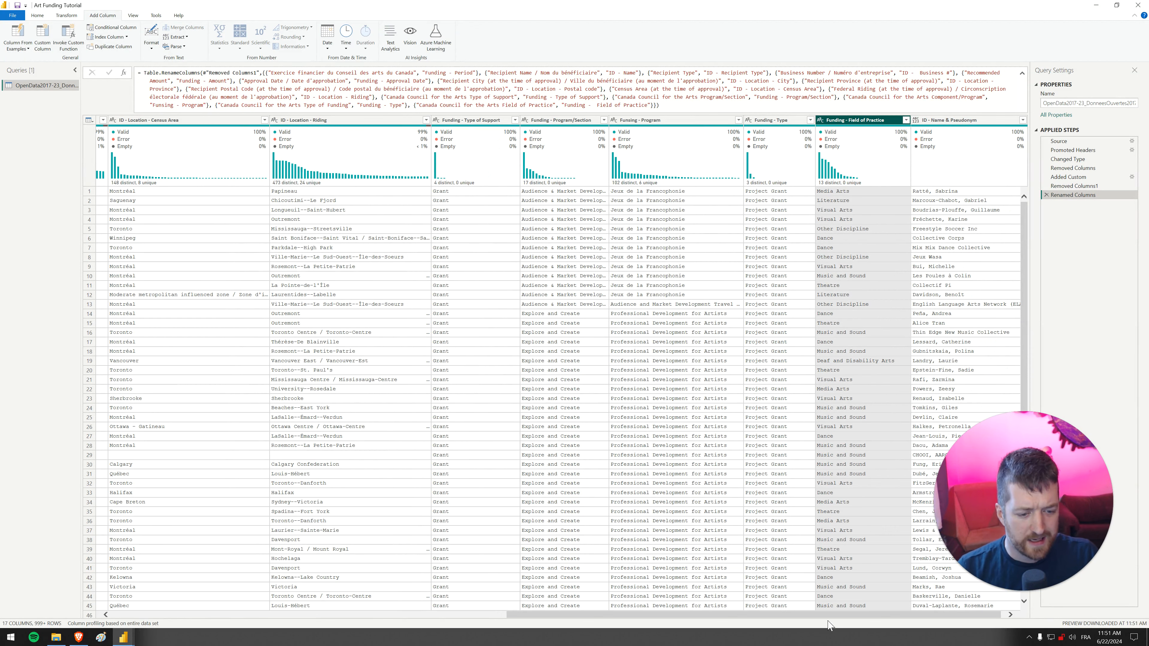
Close the Power Query Editor and apply the query changes to the report.
scroll(828, 620, right, 1)
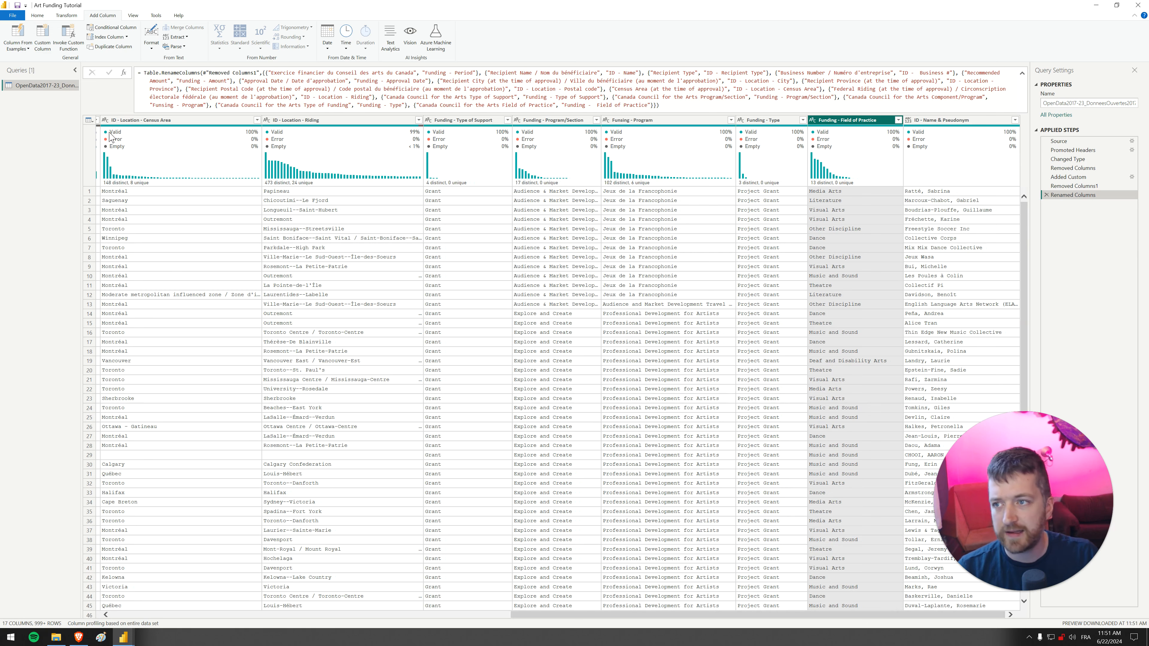
click(39, 16)
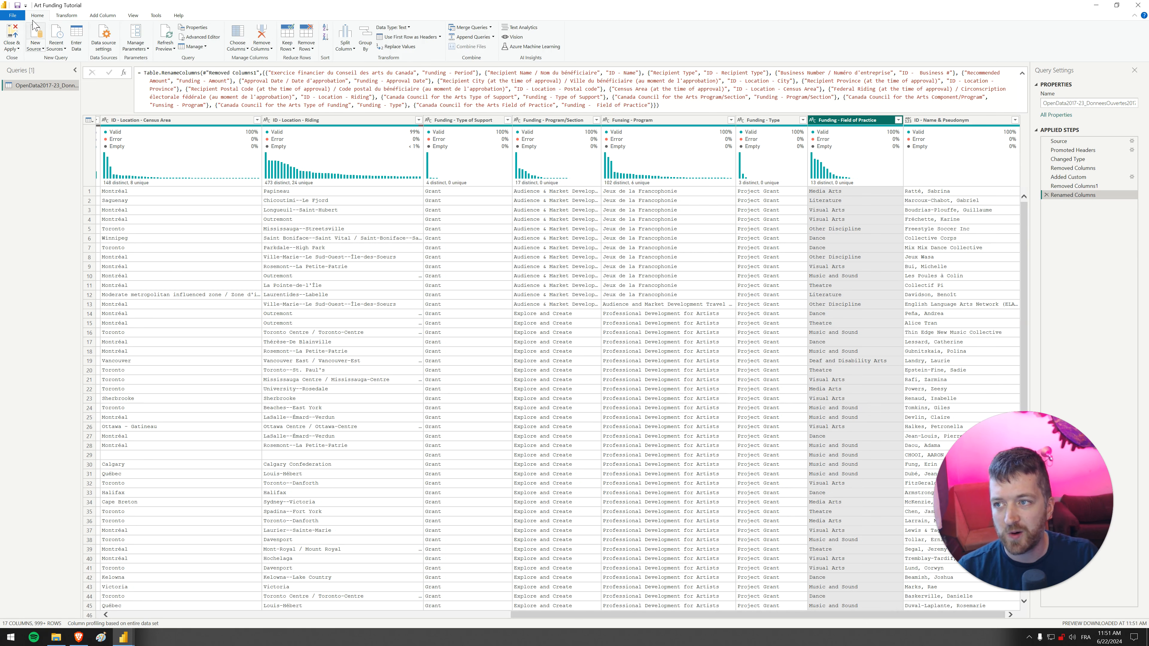
click(14, 40)
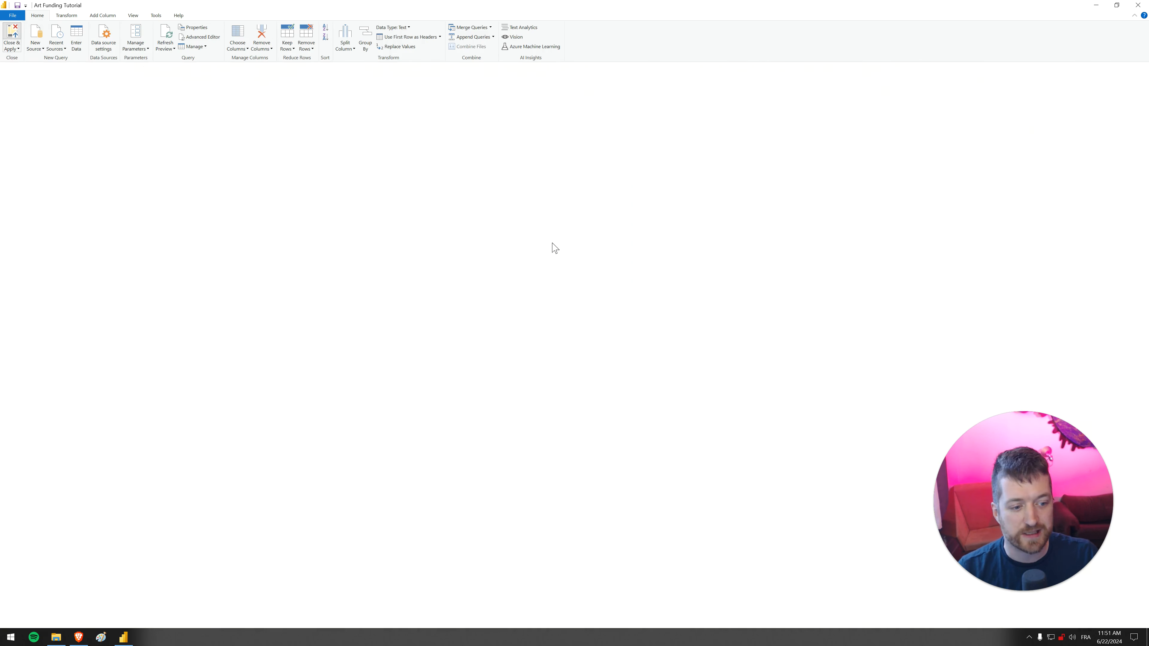
Collapse the filters, widen the field list and rename the OpenData2017-23 table as CAC funding.
click(945, 82)
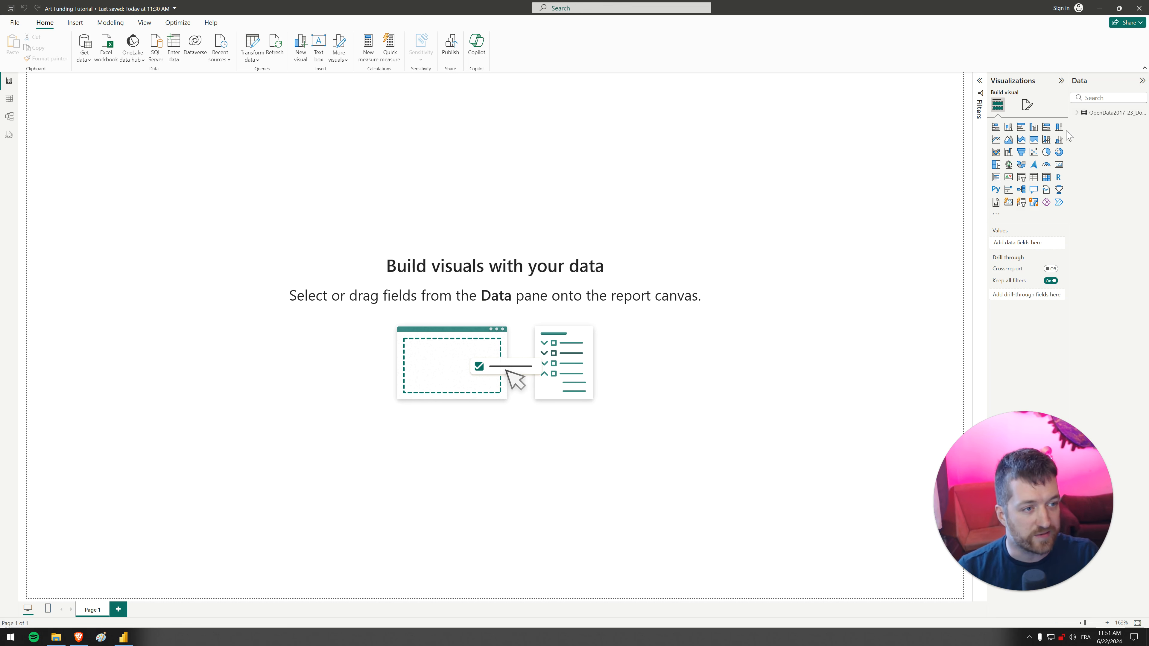
drag(1068, 134, 1033, 131)
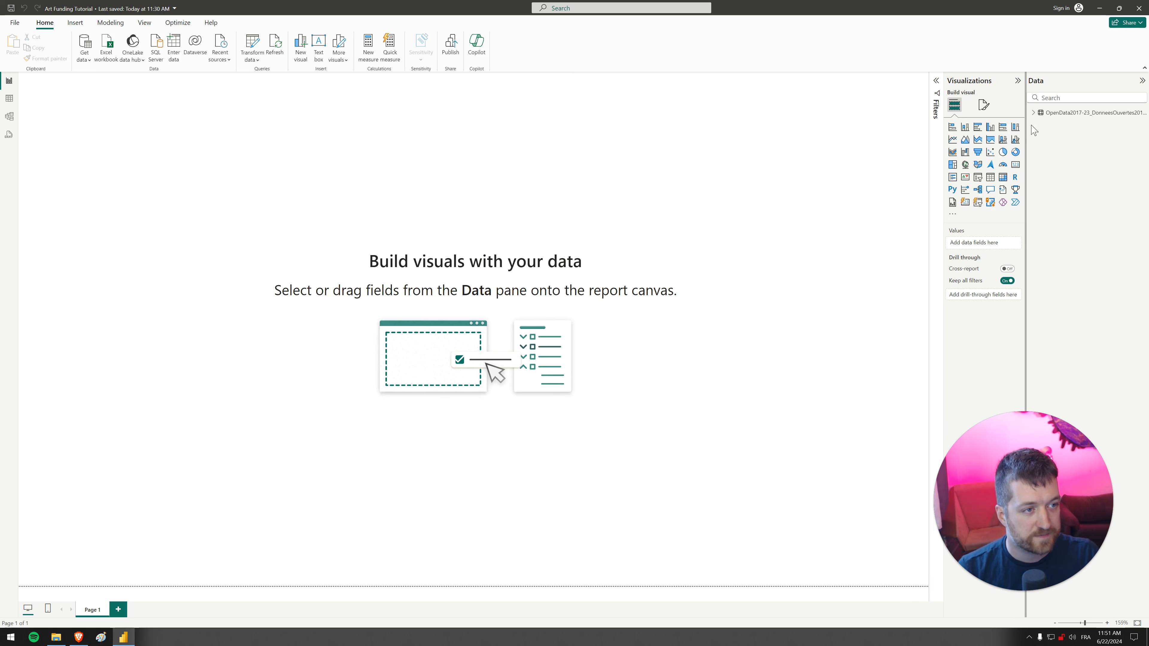
double_click(1054, 113)
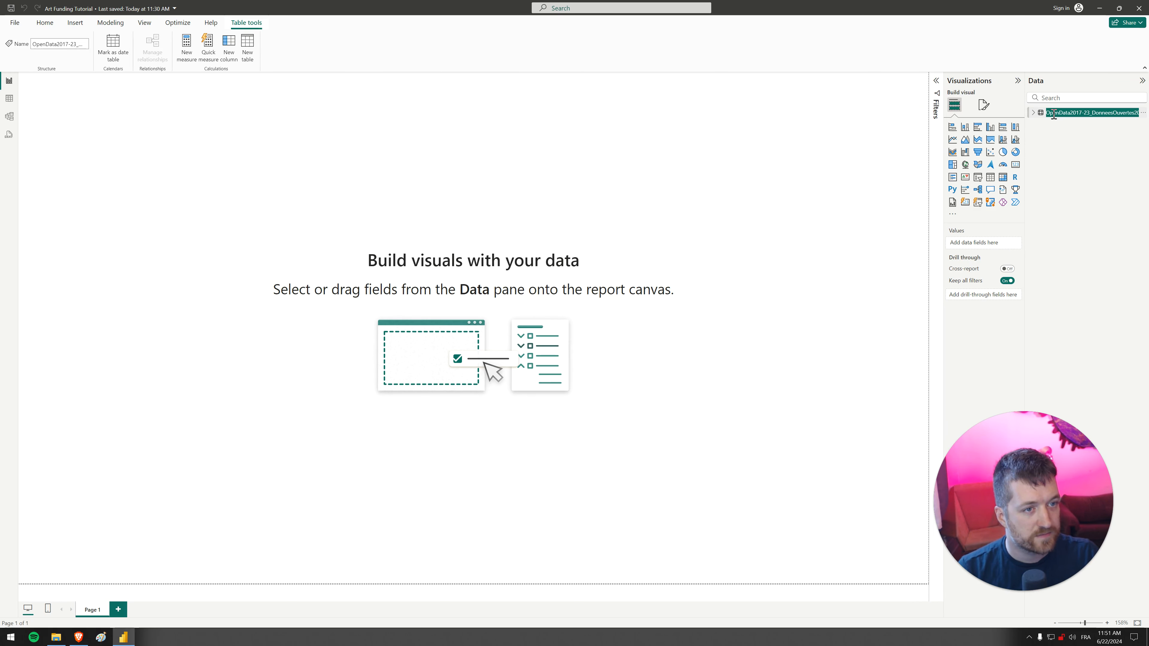
text(CAC funding)
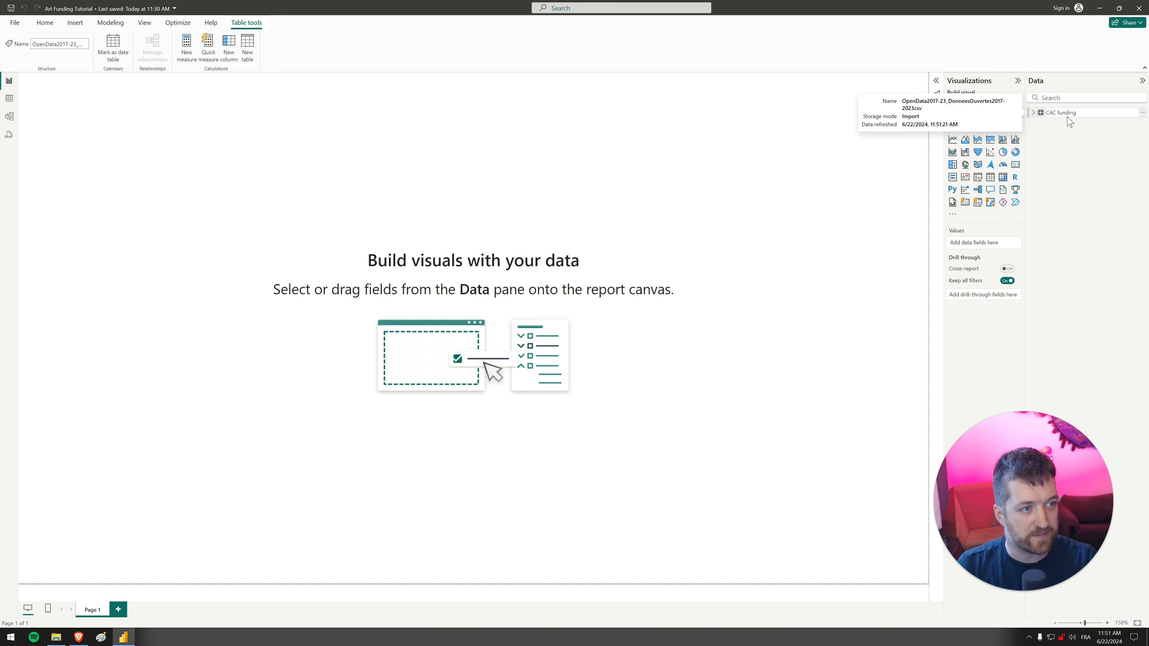
Expand the CAC funding table's fields and hide the Funding - Approval Date field.
click(1033, 113)
drag(1025, 147, 994, 147)
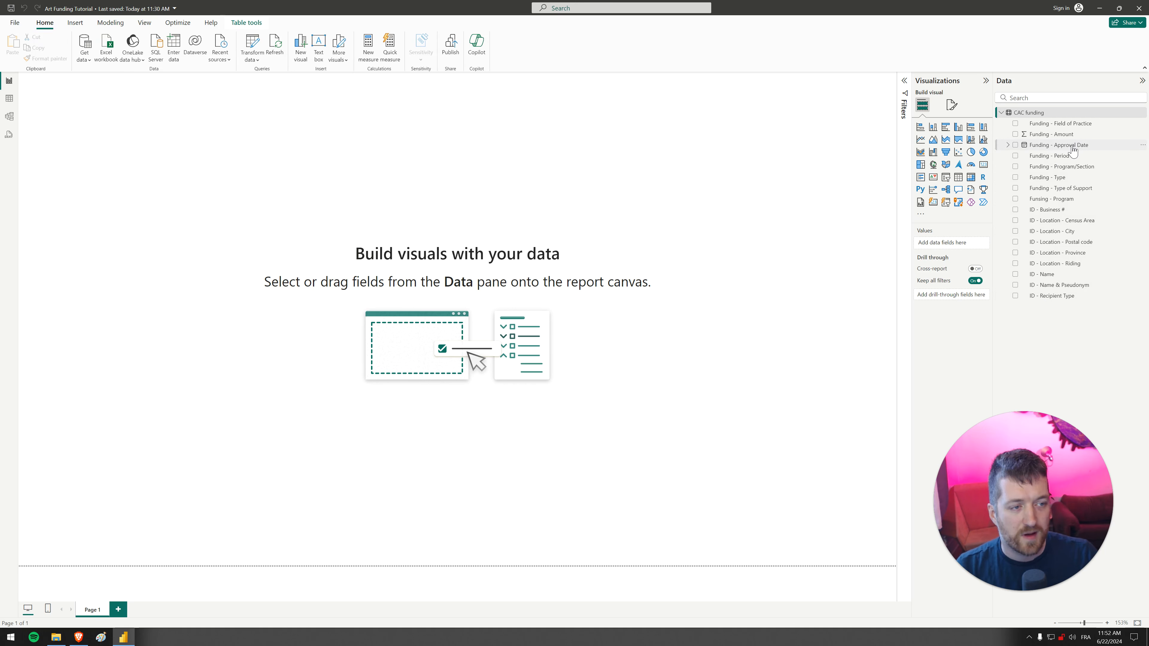
right_click(1073, 151)
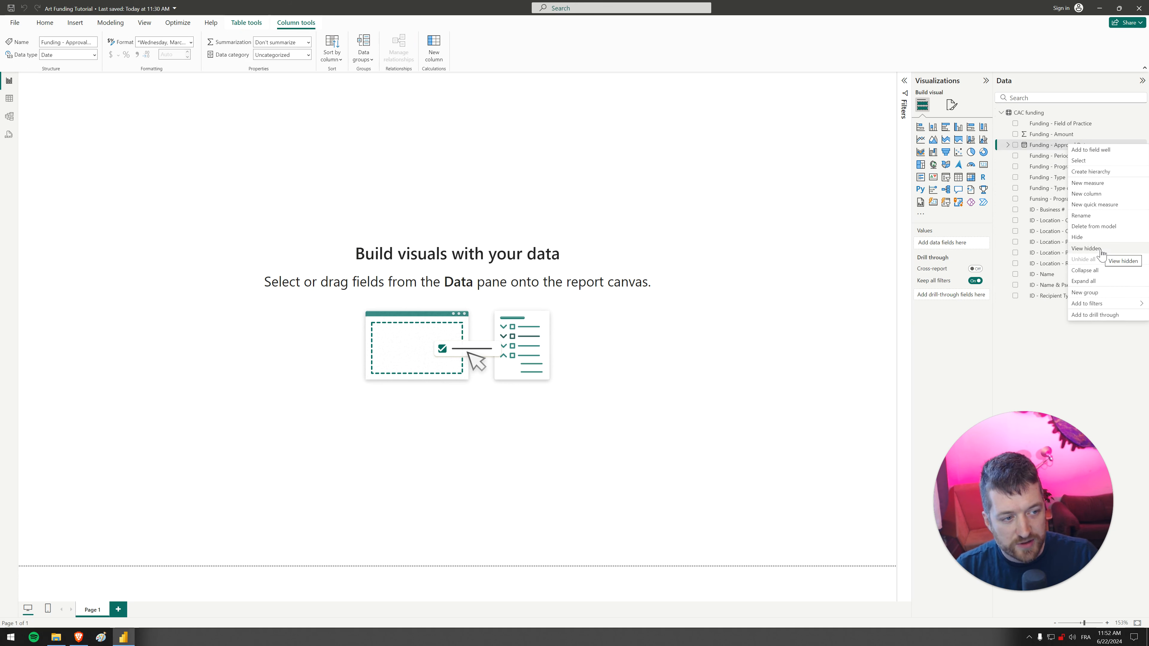
click(1095, 241)
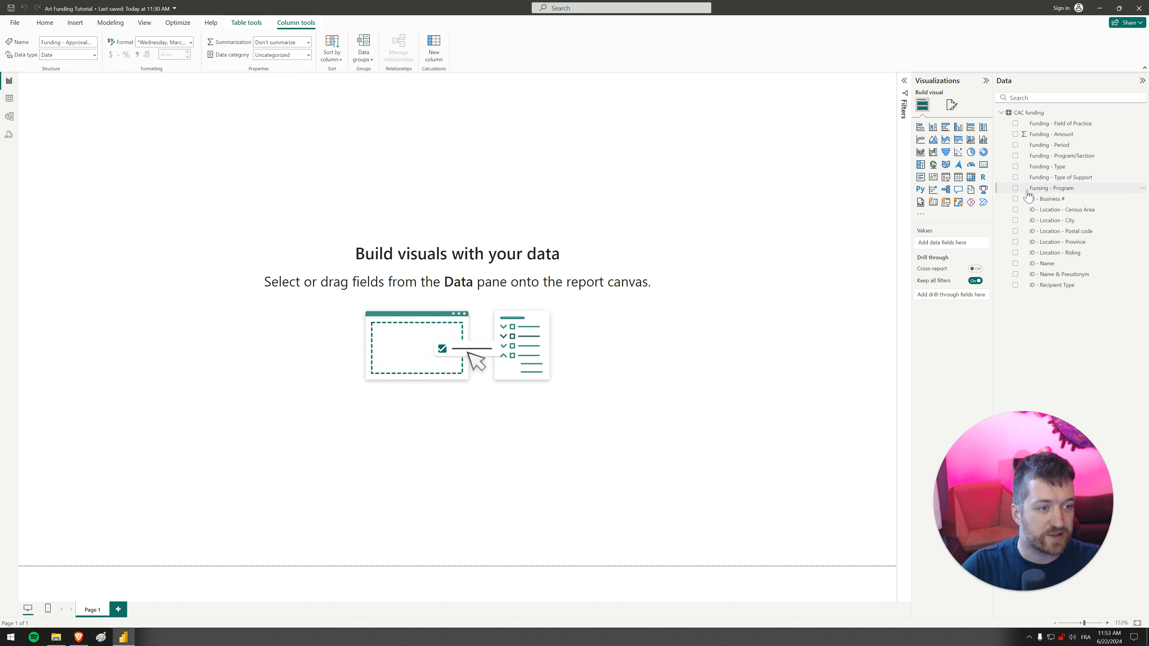
Add an empty matrix visual to Page 1 and enlarge it to about two thirds of the page width and three quarters of its height.
click(483, 209)
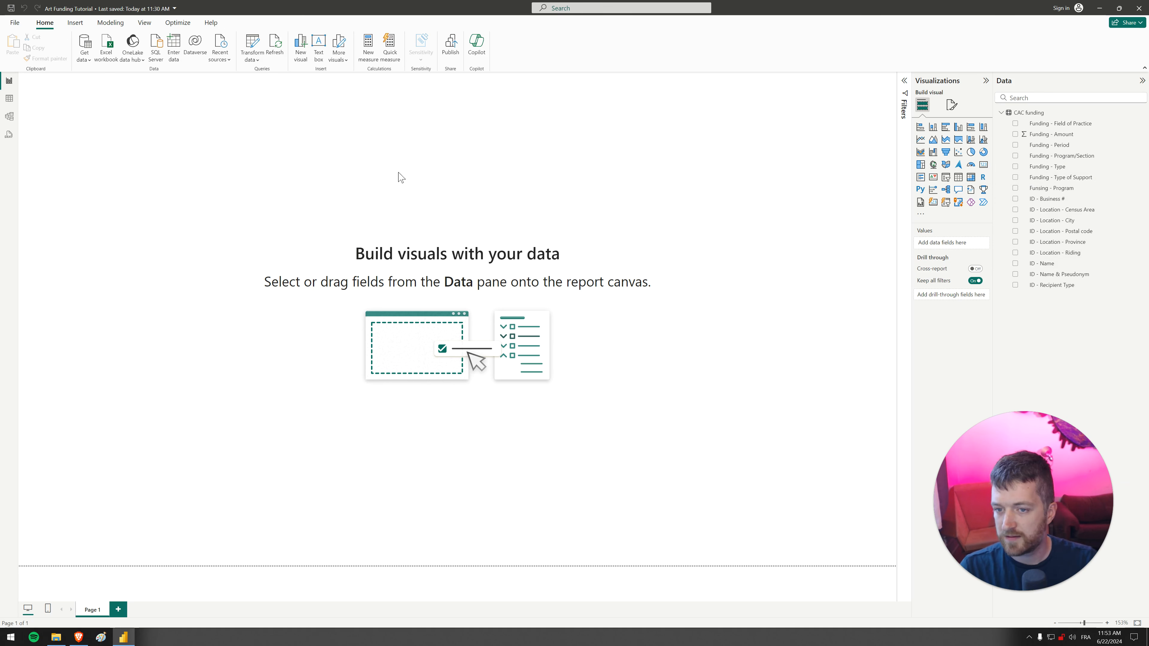
click(973, 179)
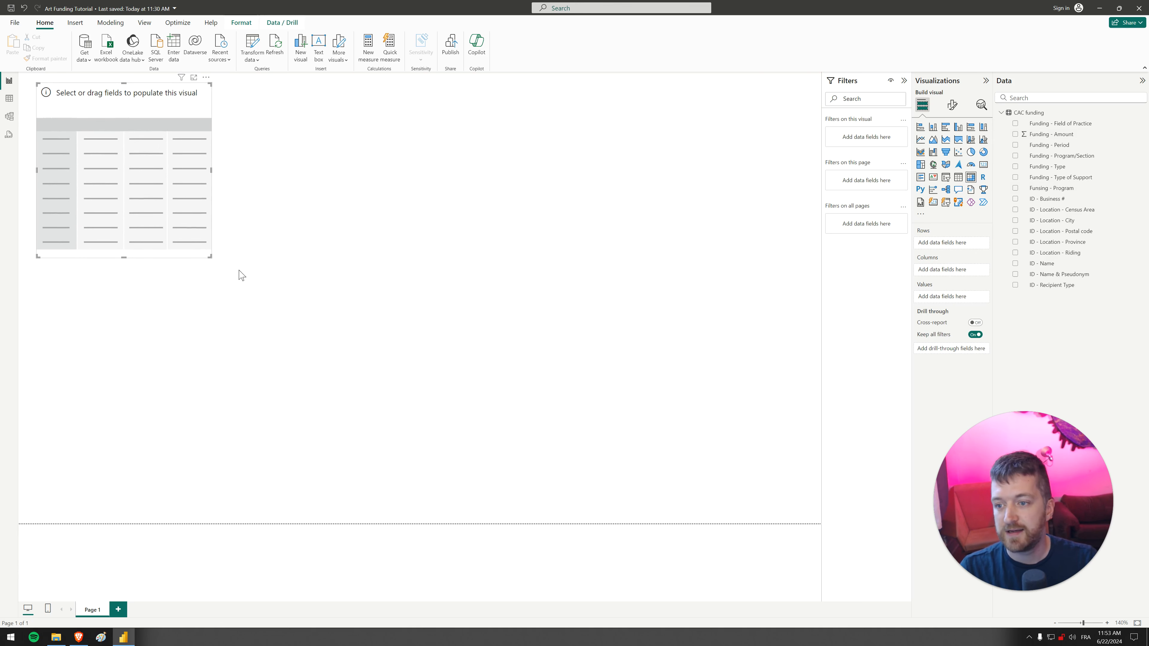
drag(209, 257, 566, 442)
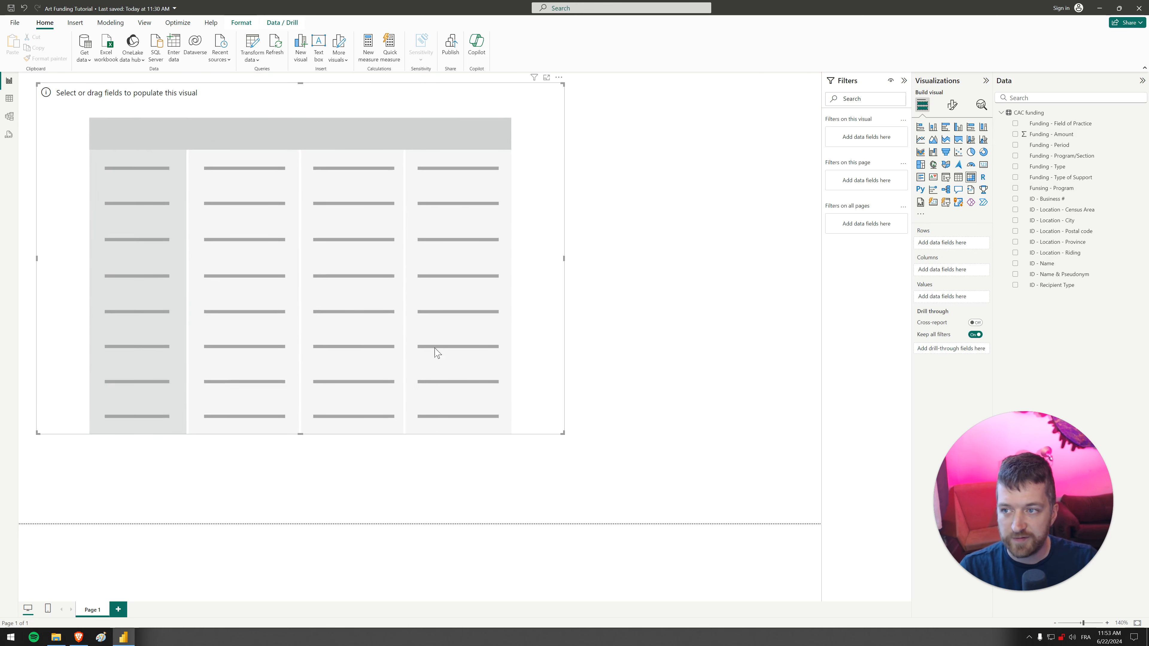
Move the empty matrix down to the lower part of the page and widen it to nearly the full page width.
drag(436, 352, 434, 421)
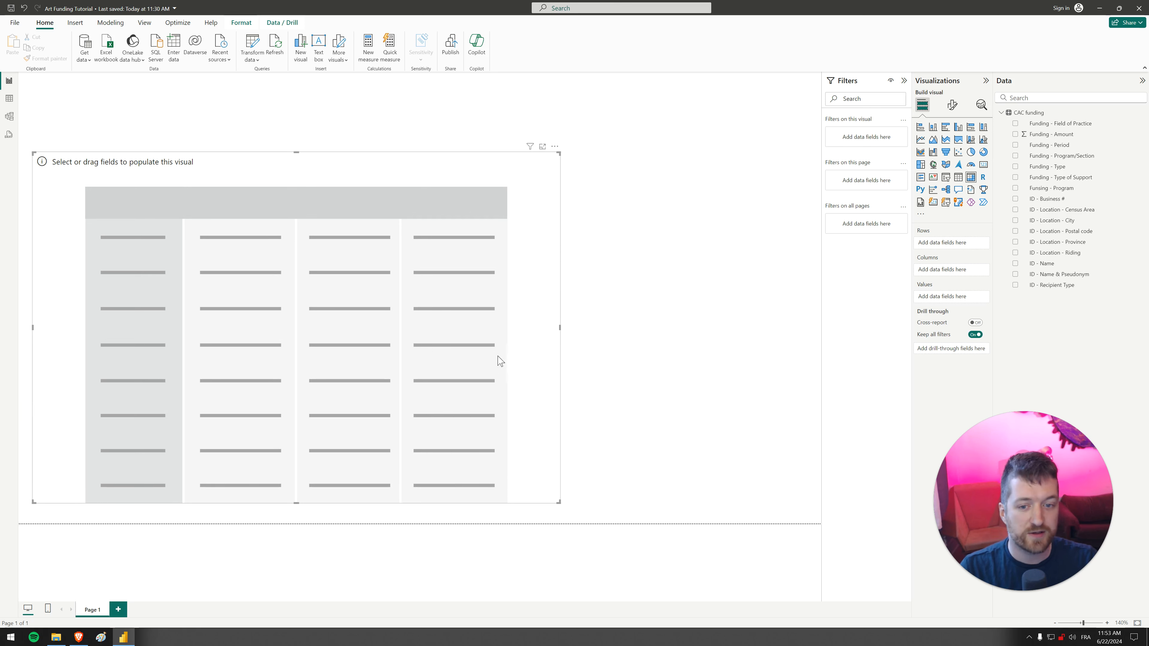
drag(560, 329, 804, 340)
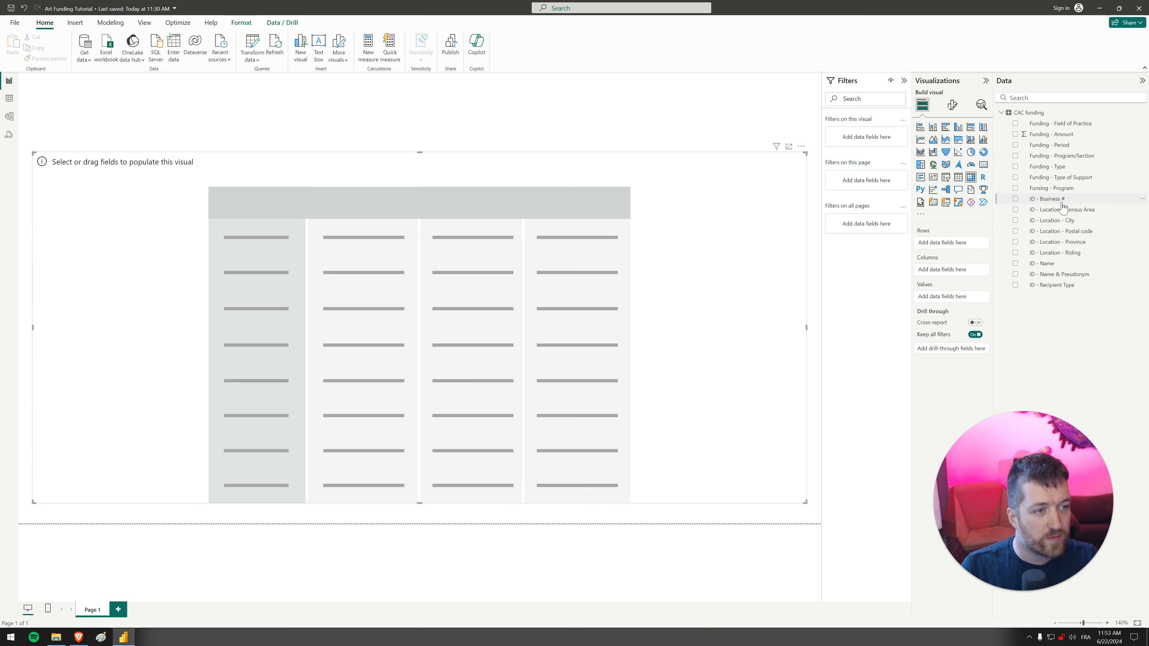
Examine the CAC funding table's columns in the data view, including field of practice, amount, approval date, recipient type, name and pseudonym, and province.
click(9, 98)
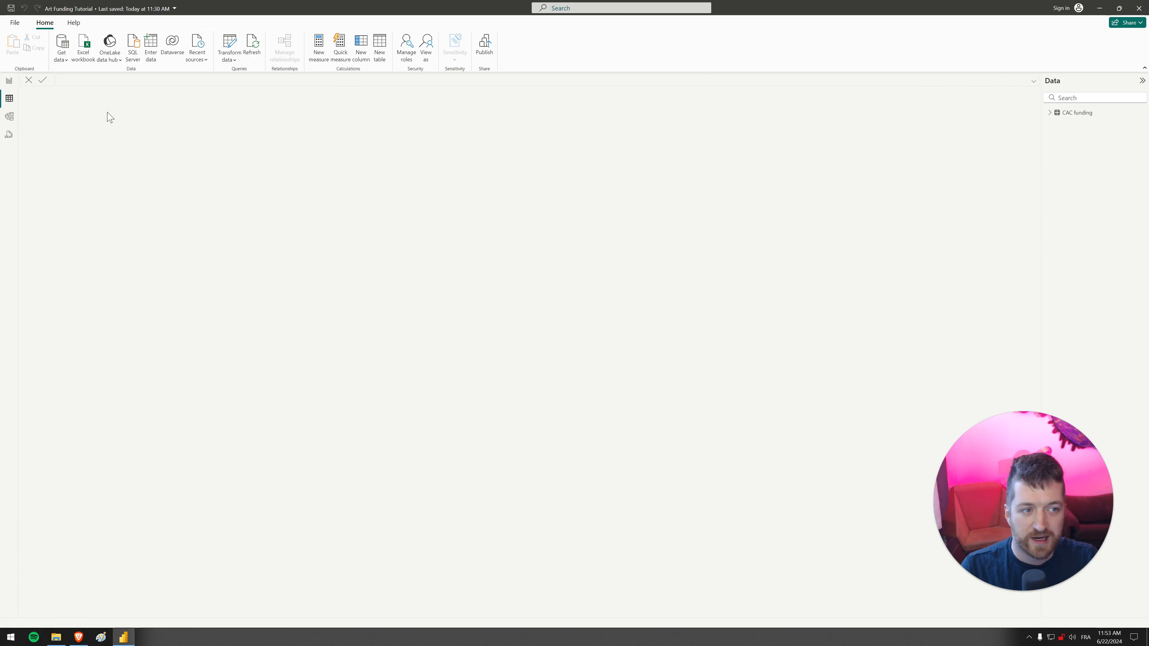
click(1049, 112)
click(1091, 127)
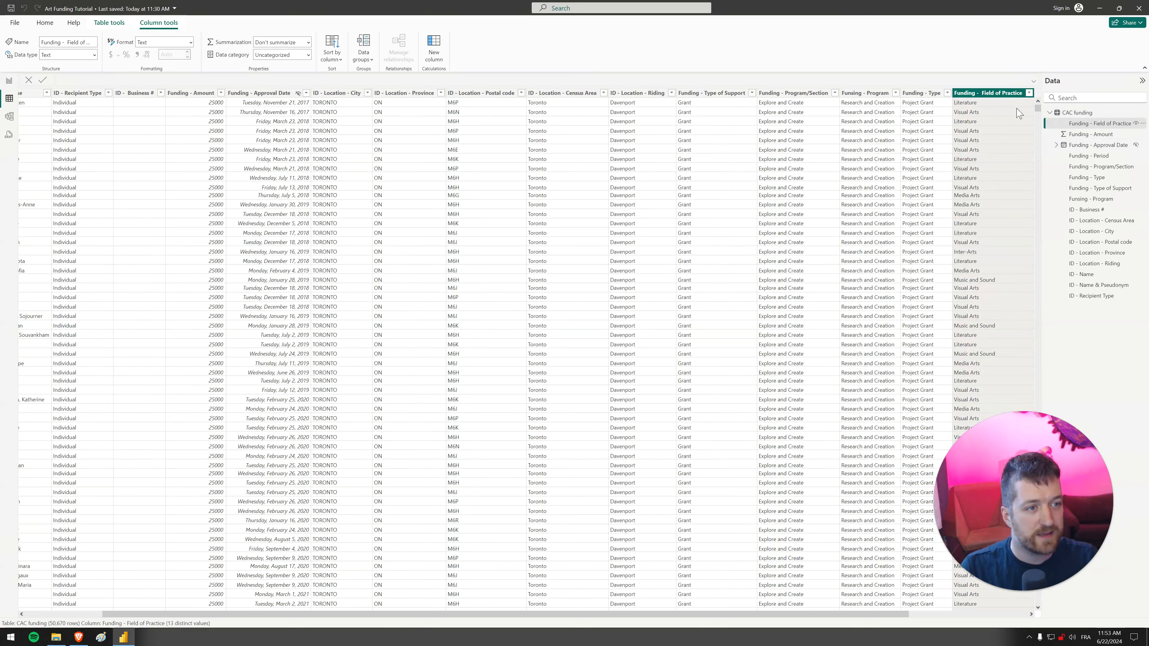
click(1091, 135)
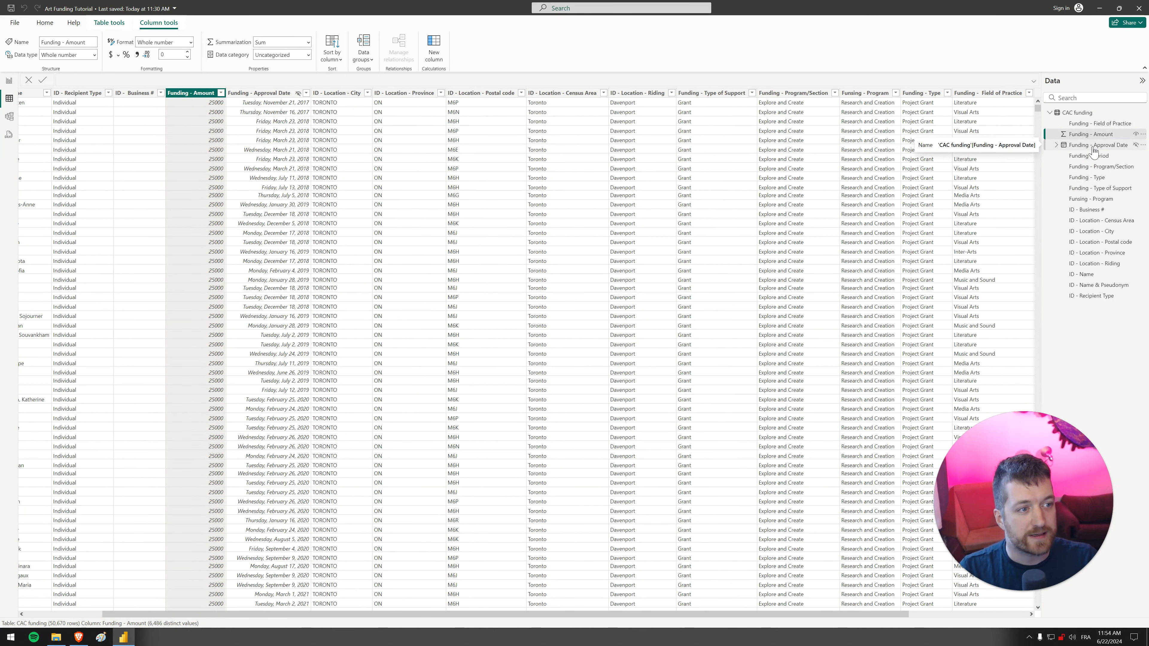
click(1093, 146)
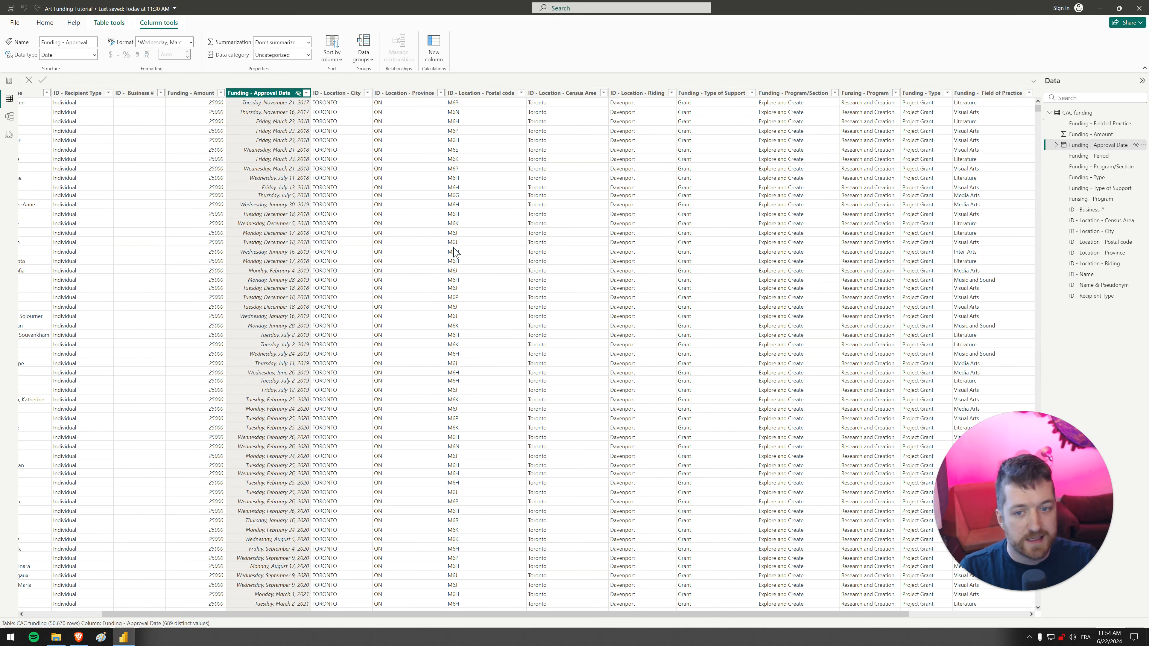
drag(150, 615, 417, 601)
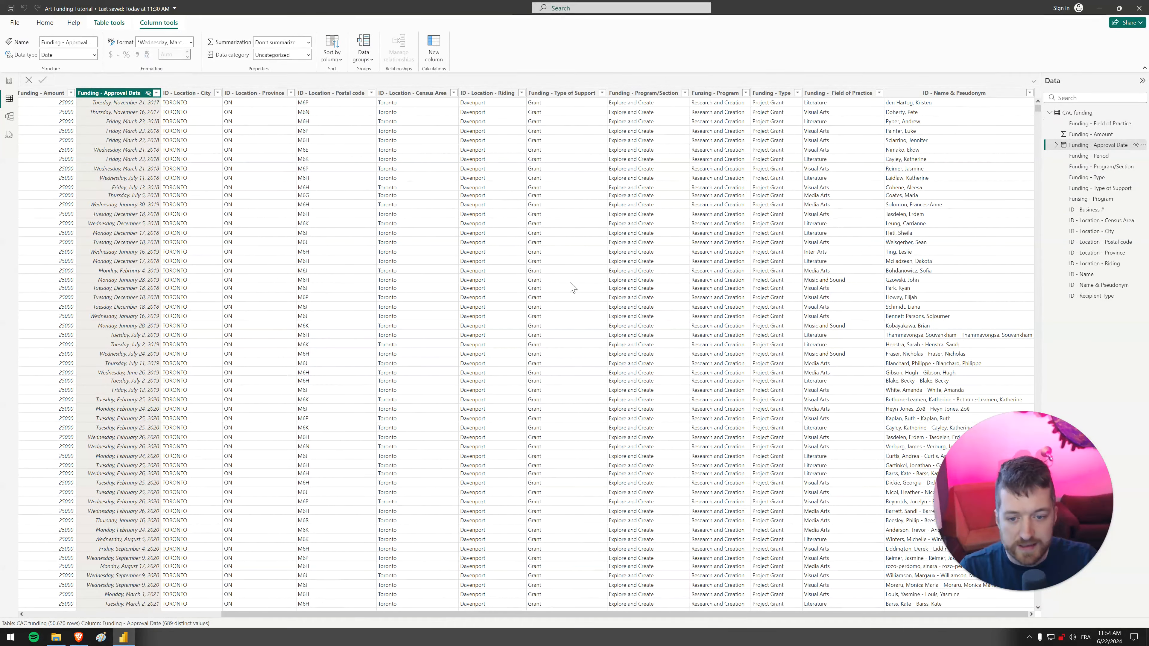
click(1093, 296)
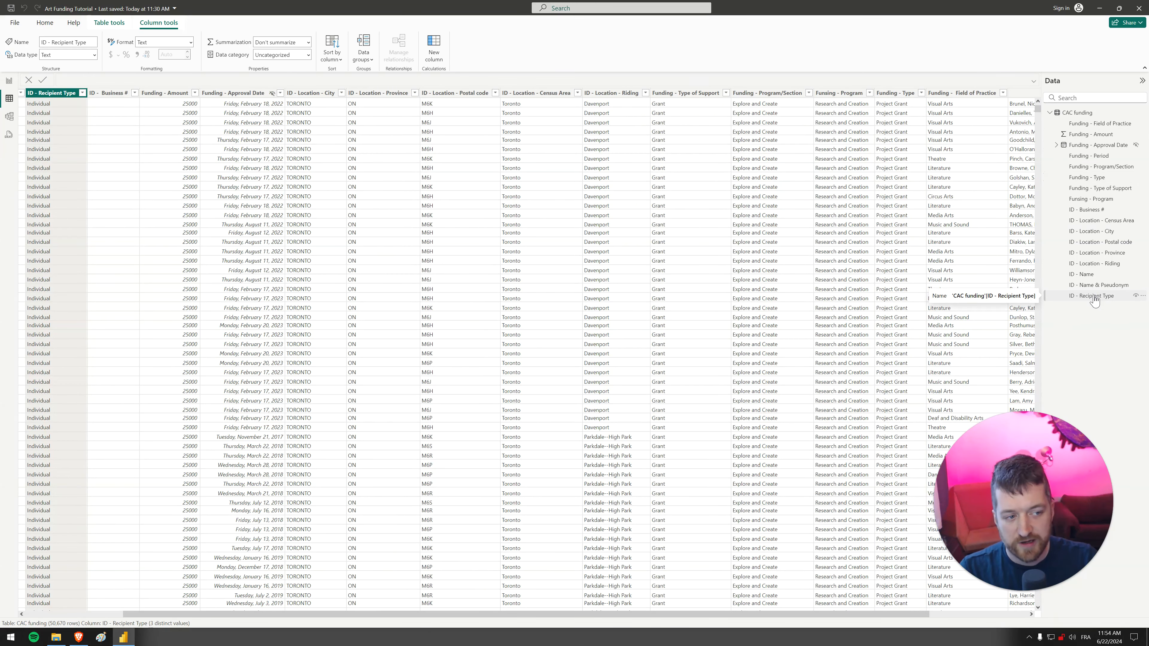
click(1108, 286)
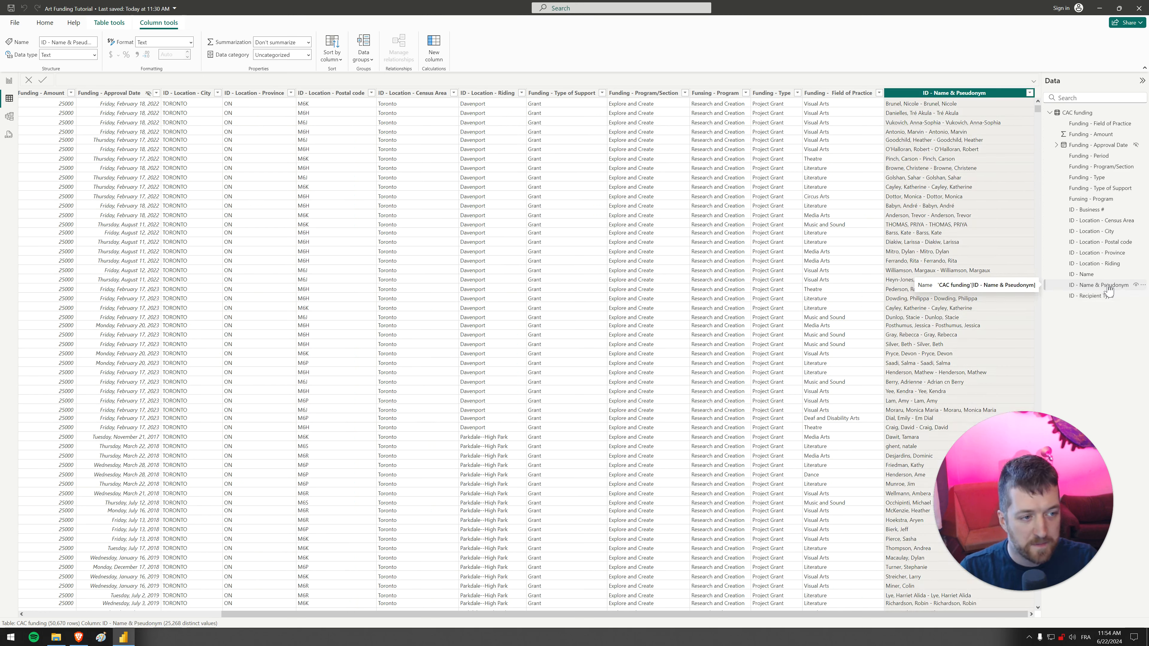
click(1112, 255)
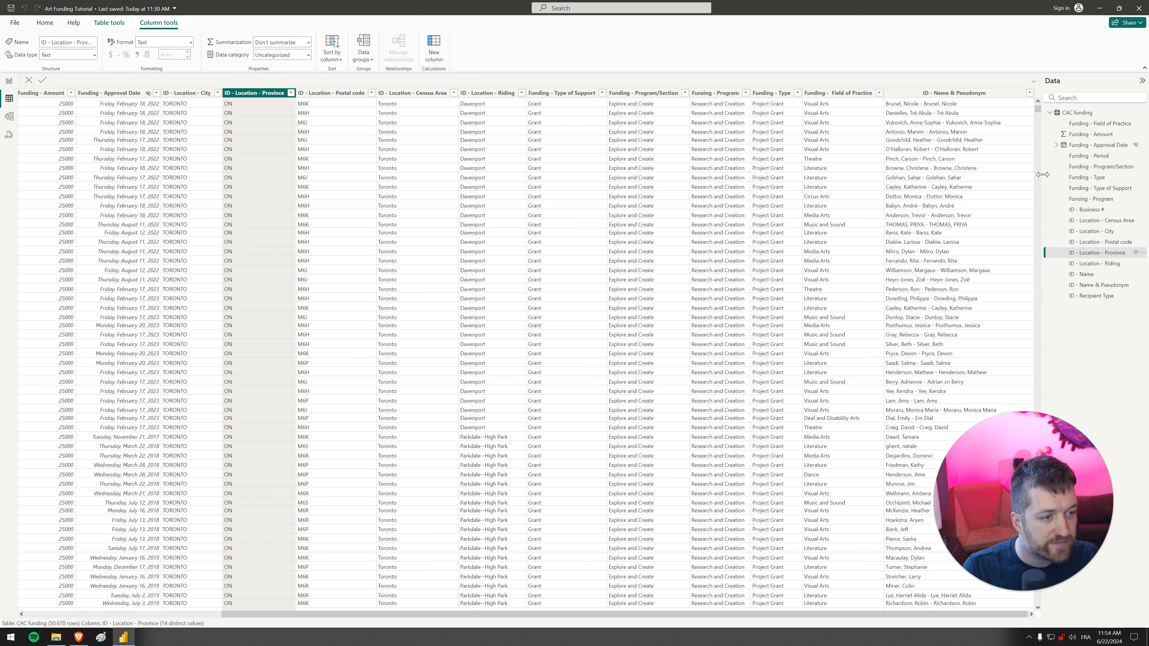
drag(1042, 180, 1027, 181)
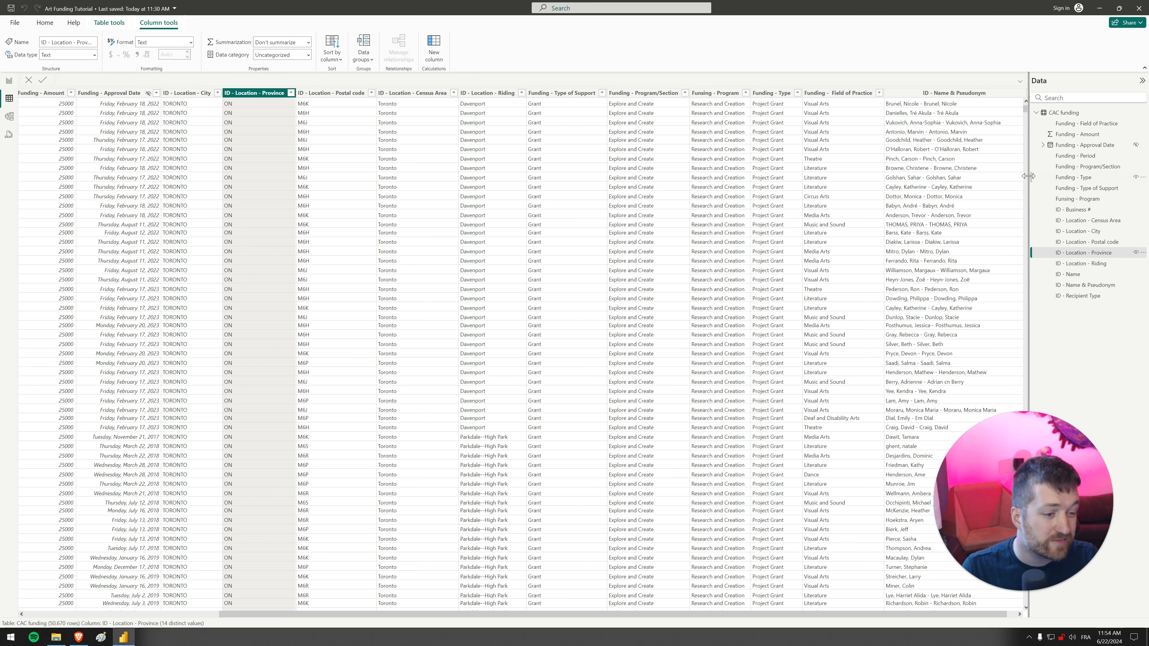
Return to the report and fill the matrix with Funding - Amount as values and ID - Name & Pseudonym as rows.
click(9, 81)
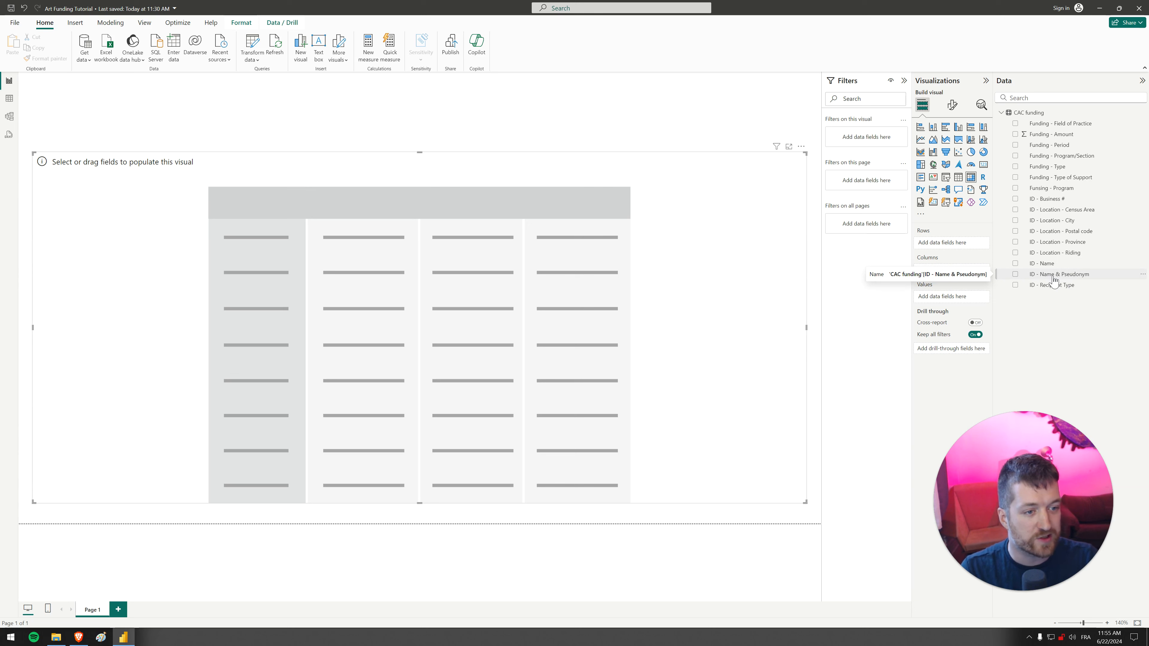
mouse_move(1054, 279)
mouse_down()
mouse_move(965, 246)
mouse_move(1044, 275)
mouse_up()
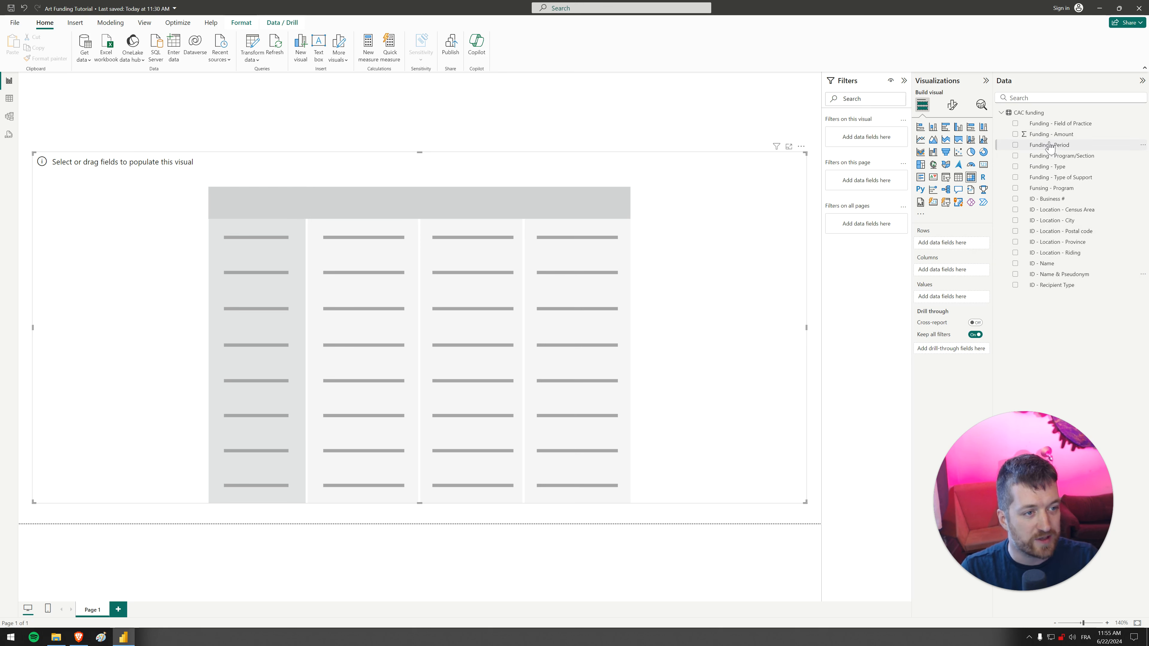
drag(1049, 135, 969, 303)
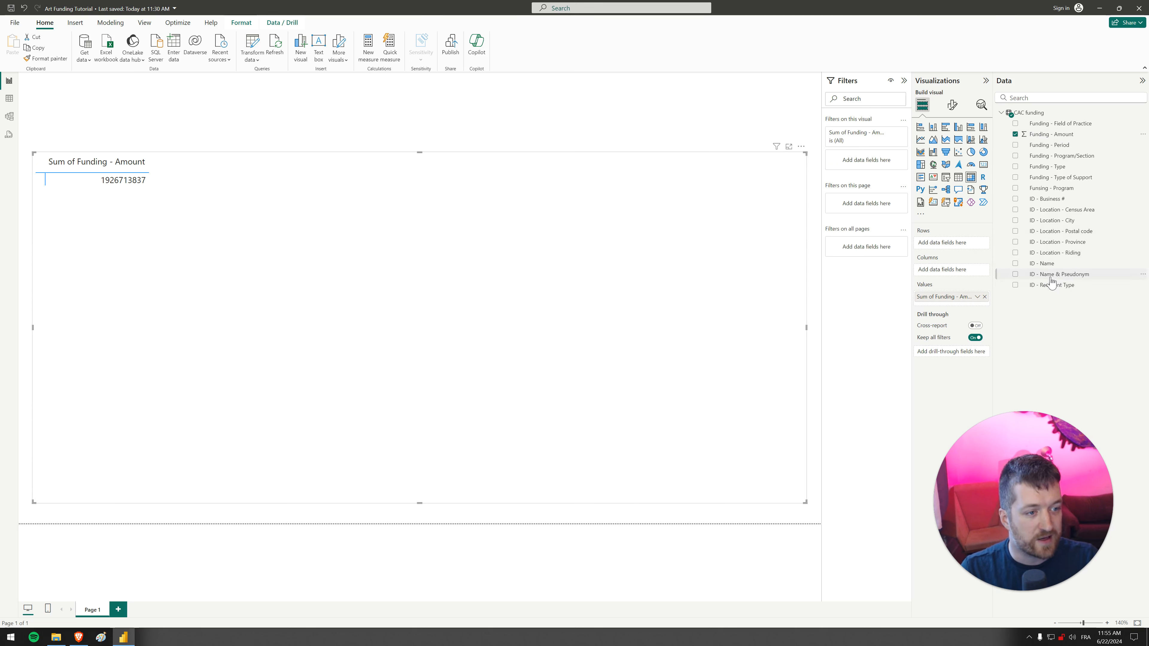
drag(1054, 275, 943, 248)
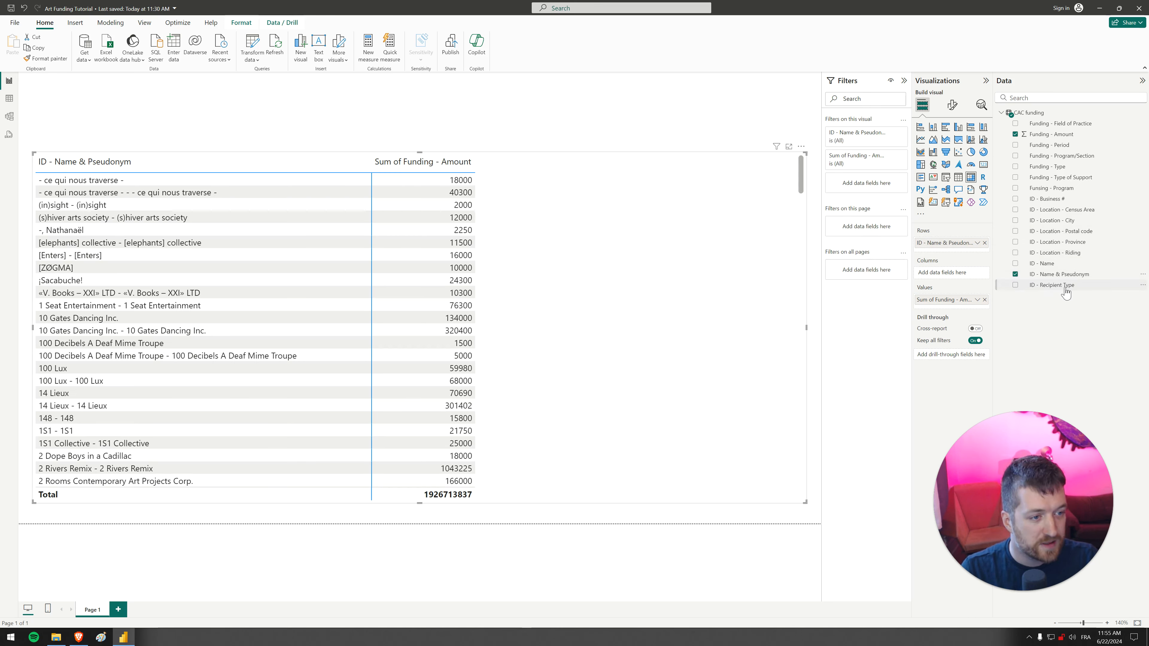
Add ID - Recipient Type above the name field in the matrix rows, and try expanding and collapsing the row hierarchy.
drag(1054, 286, 946, 239)
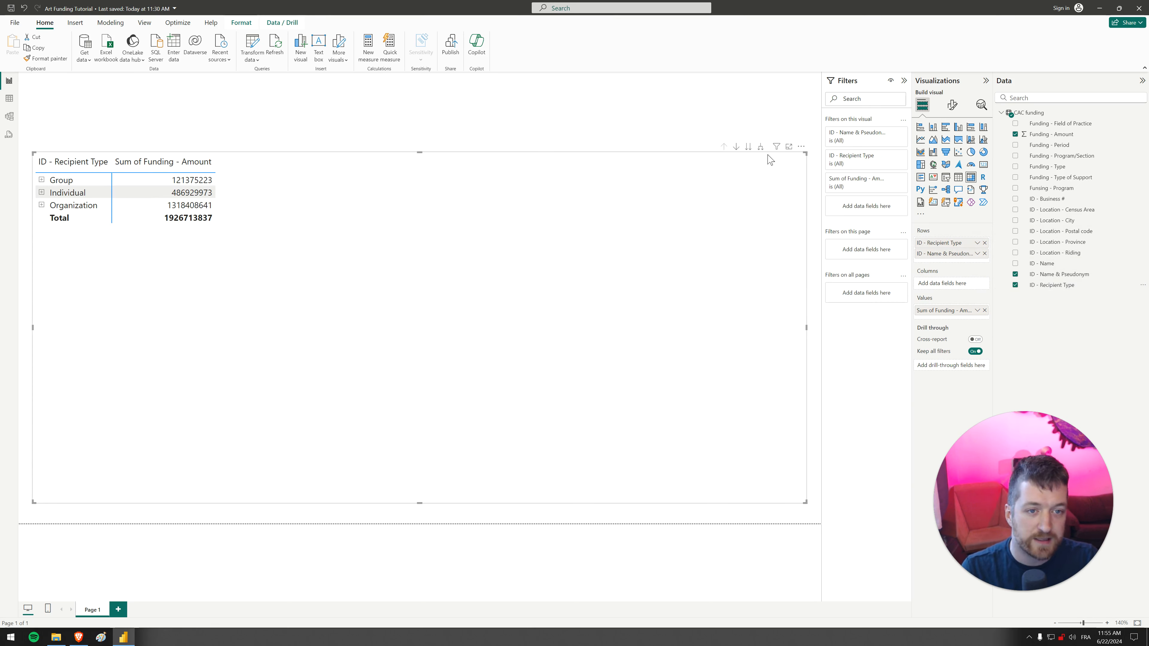
click(761, 148)
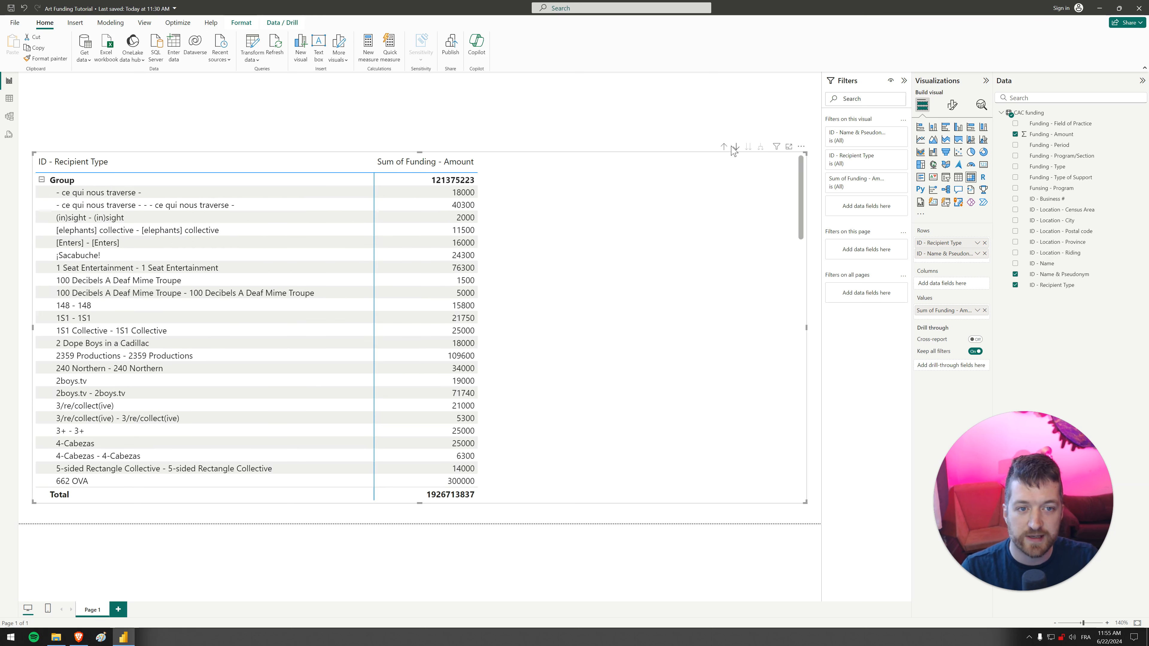
click(724, 147)
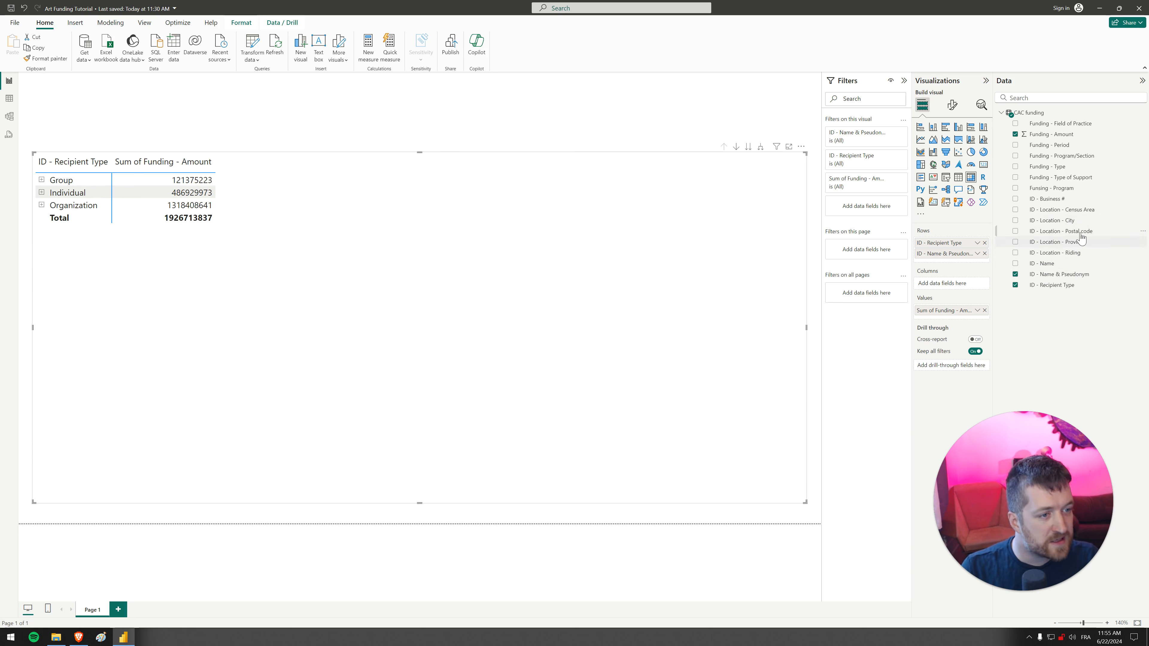
Insert ID - Location - Province between recipient type and name in the matrix rows and expand all levels of the hierarchy.
drag(1082, 243, 966, 249)
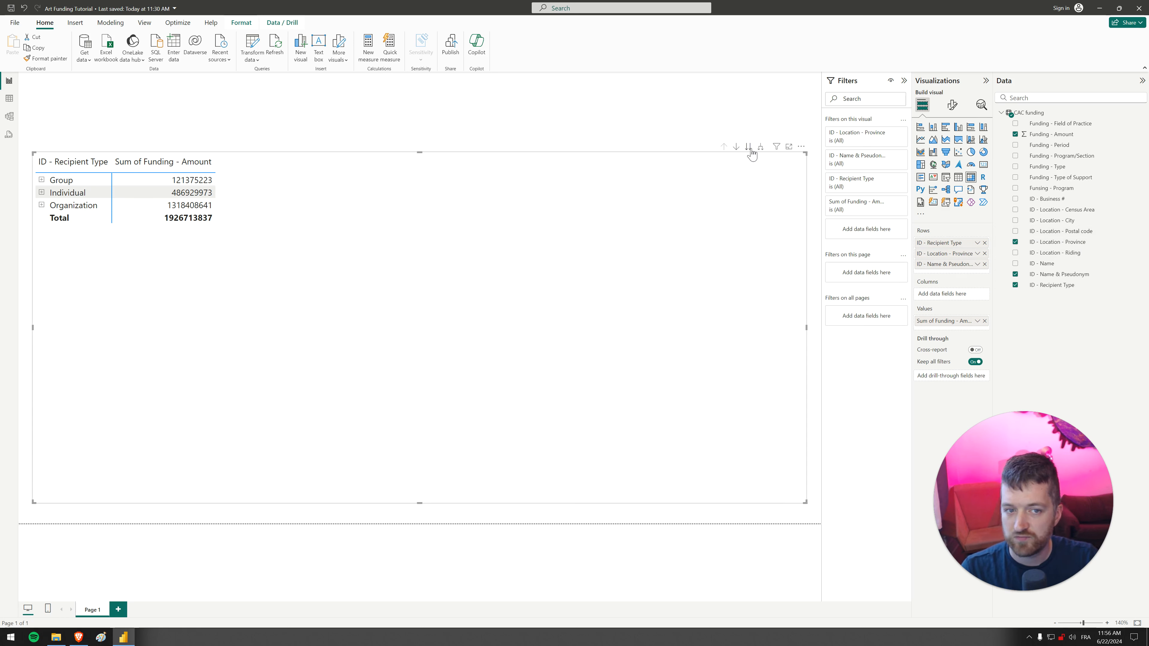
click(761, 147)
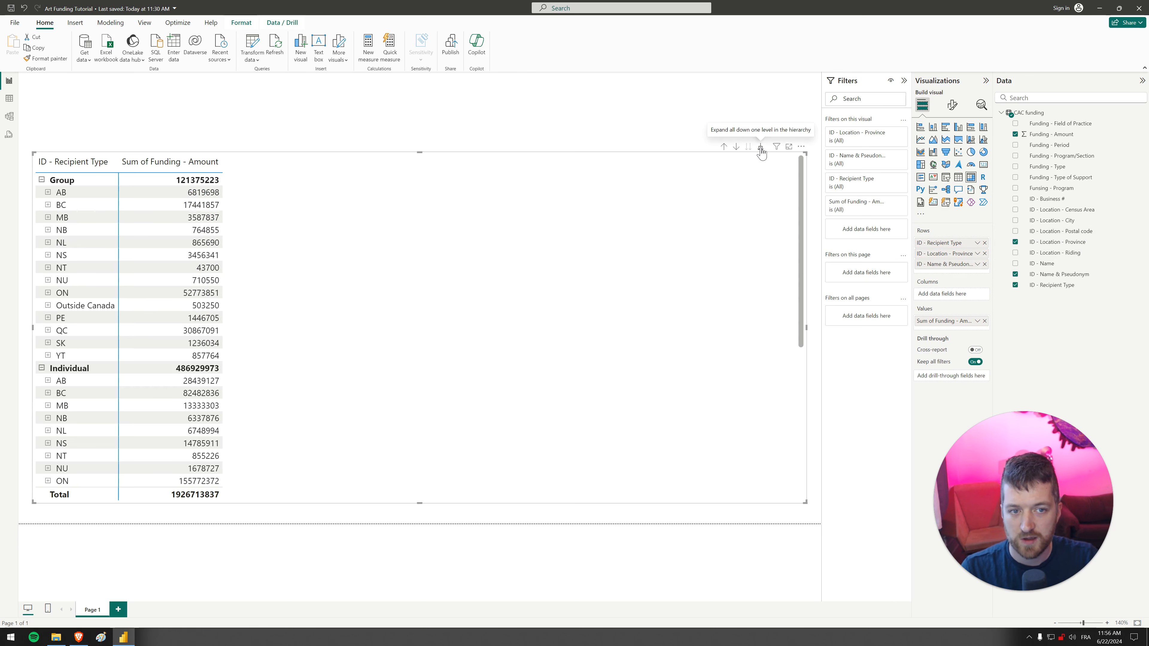
click(761, 148)
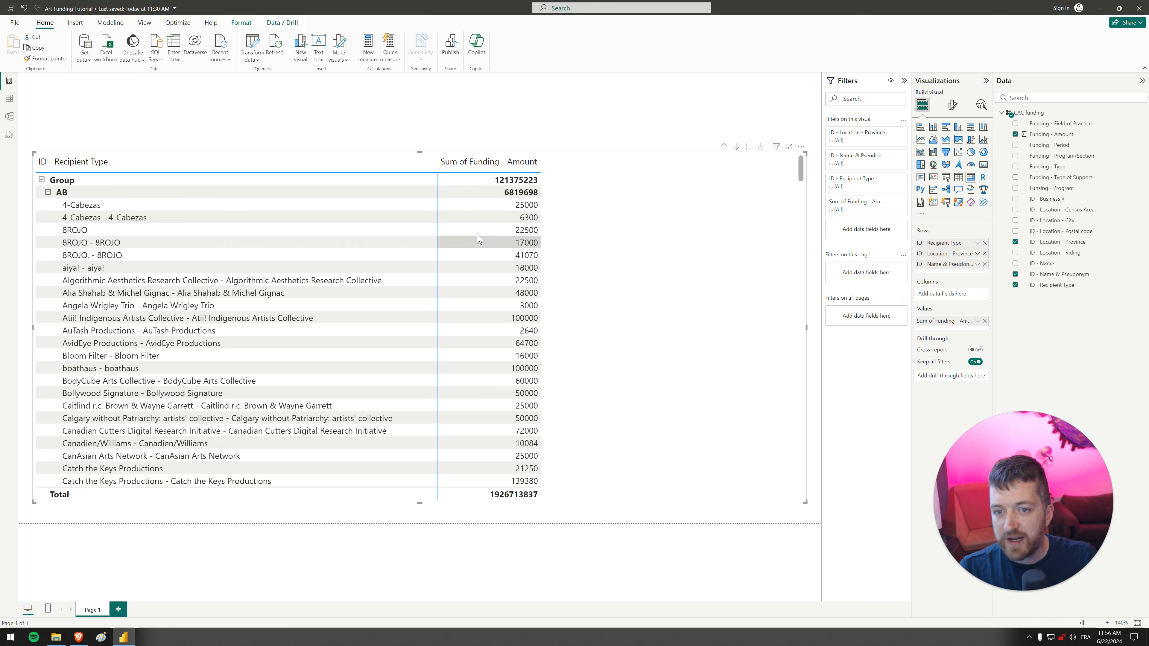
Format the Funding - Amount column with a thousands separator in the table view and return to the report.
click(9, 105)
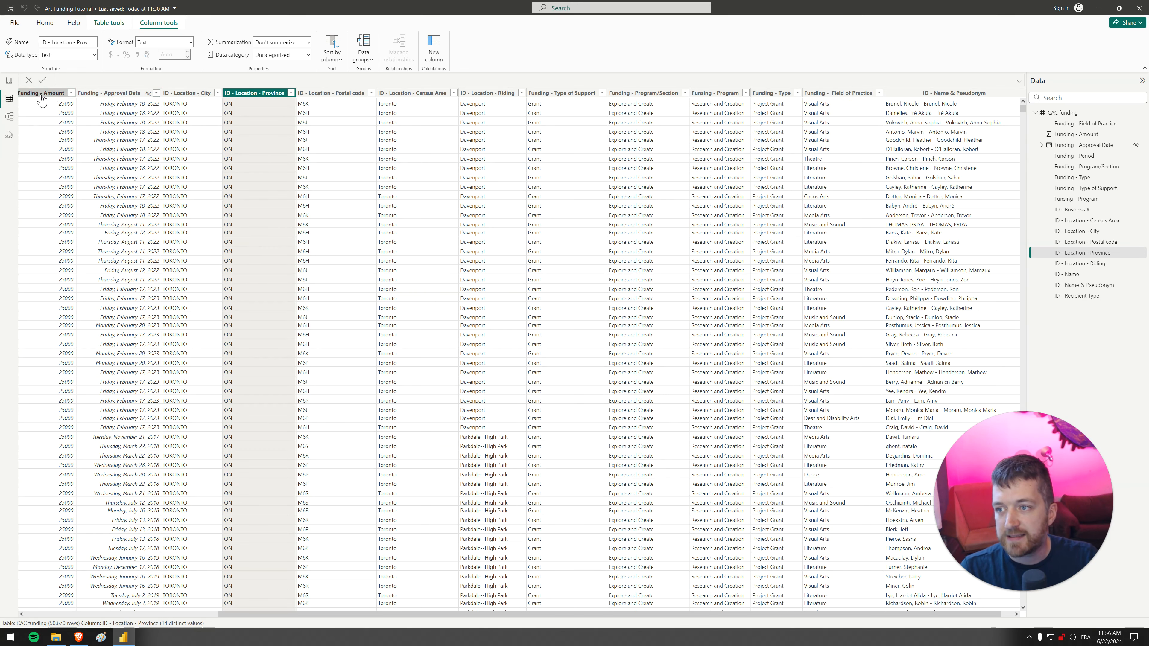
click(59, 94)
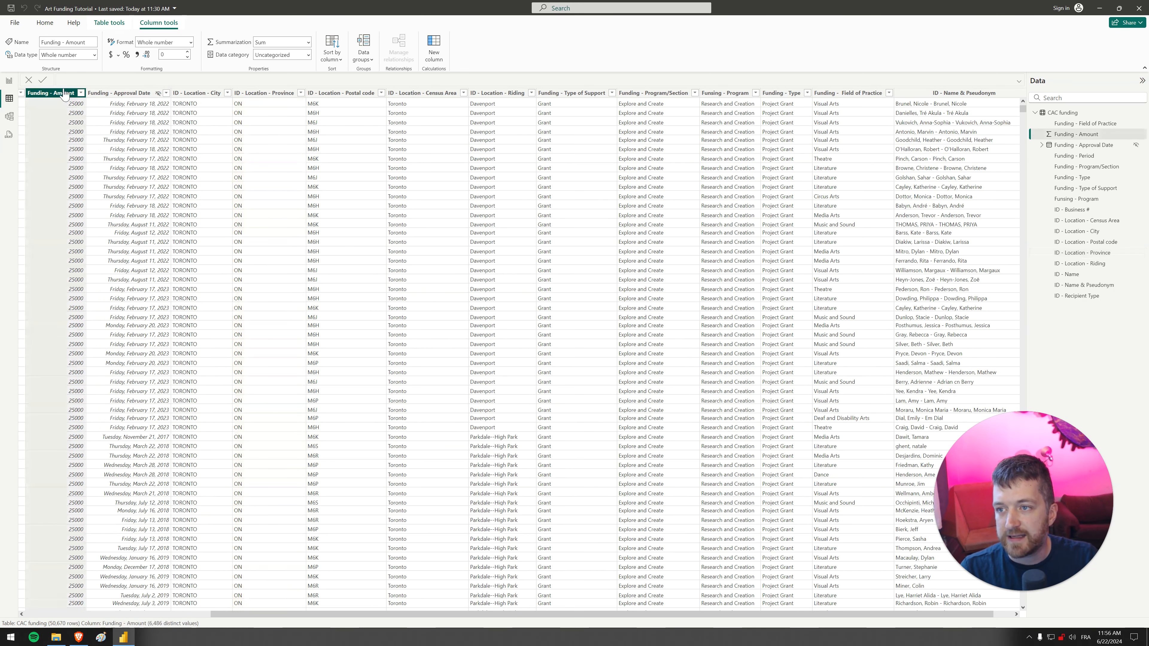
click(135, 56)
click(137, 55)
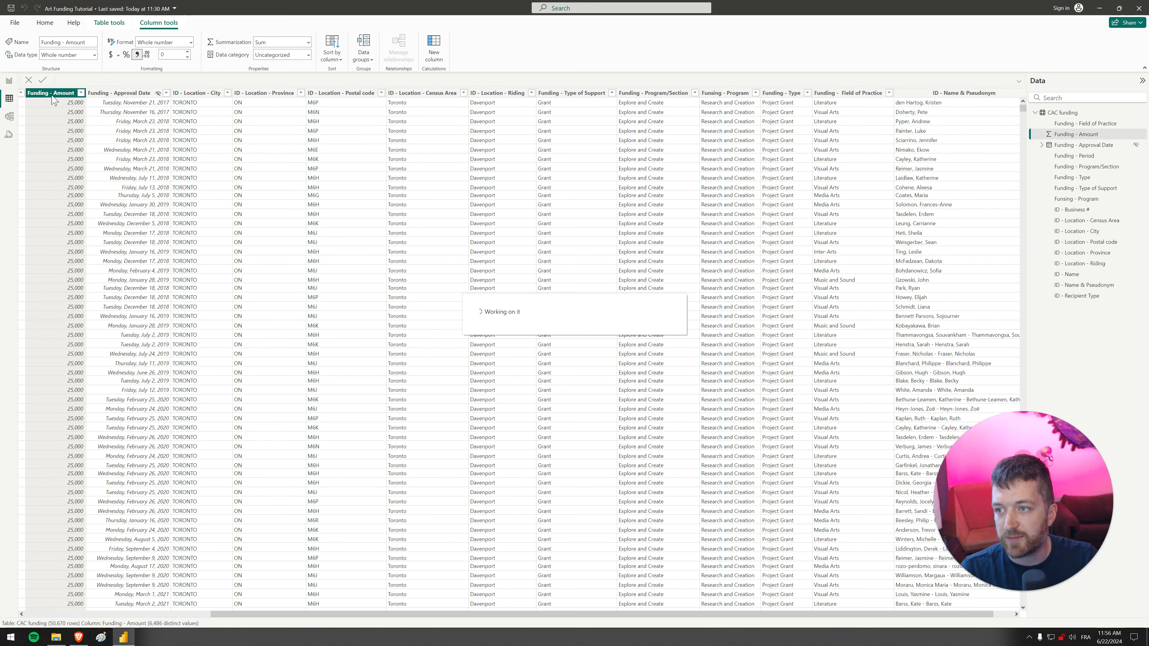
click(9, 82)
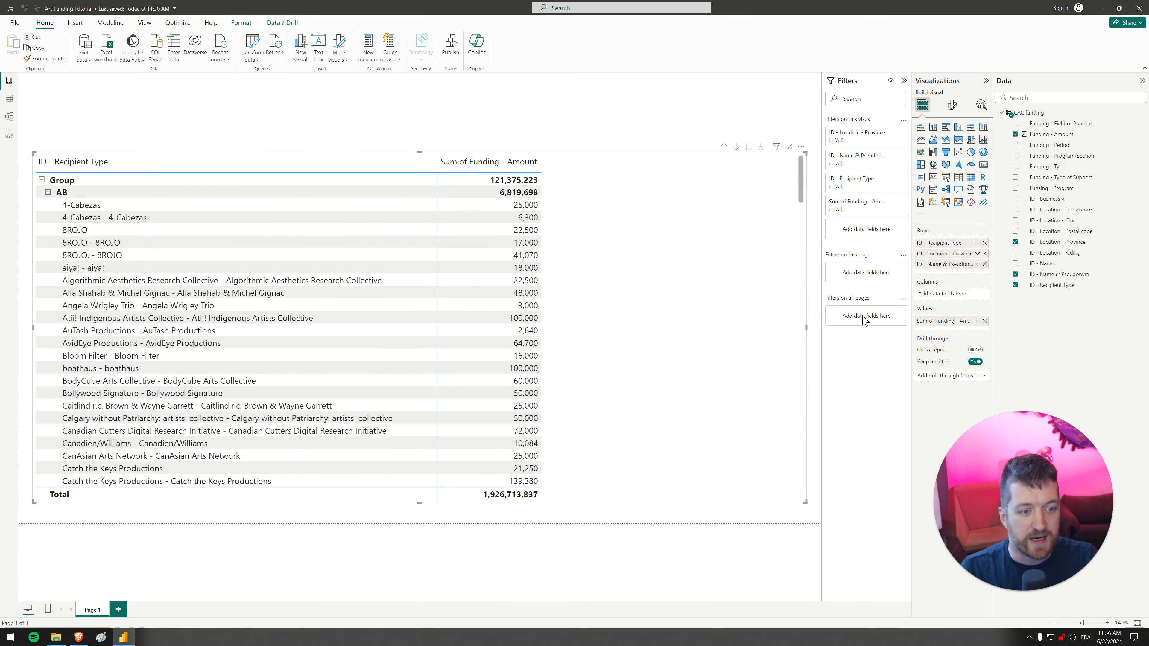
Give the funding sum a gradient background from light blue at the lowest value to blue at the highest, and collapse the matrix to province level.
click(978, 321)
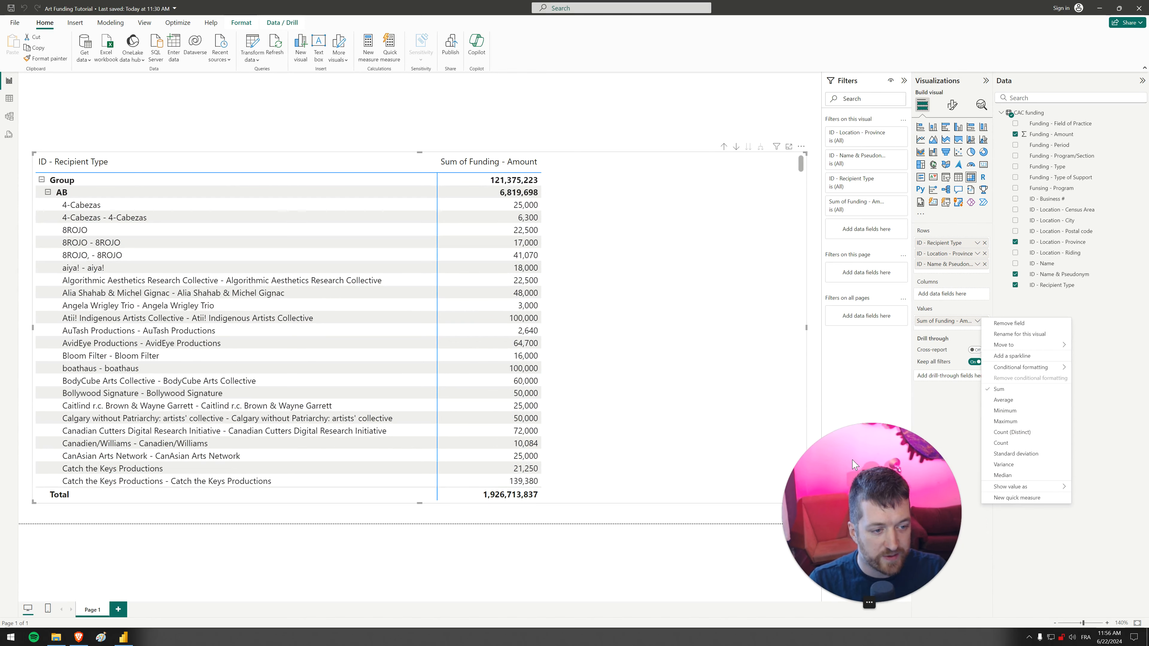
mouse_move(1021, 367)
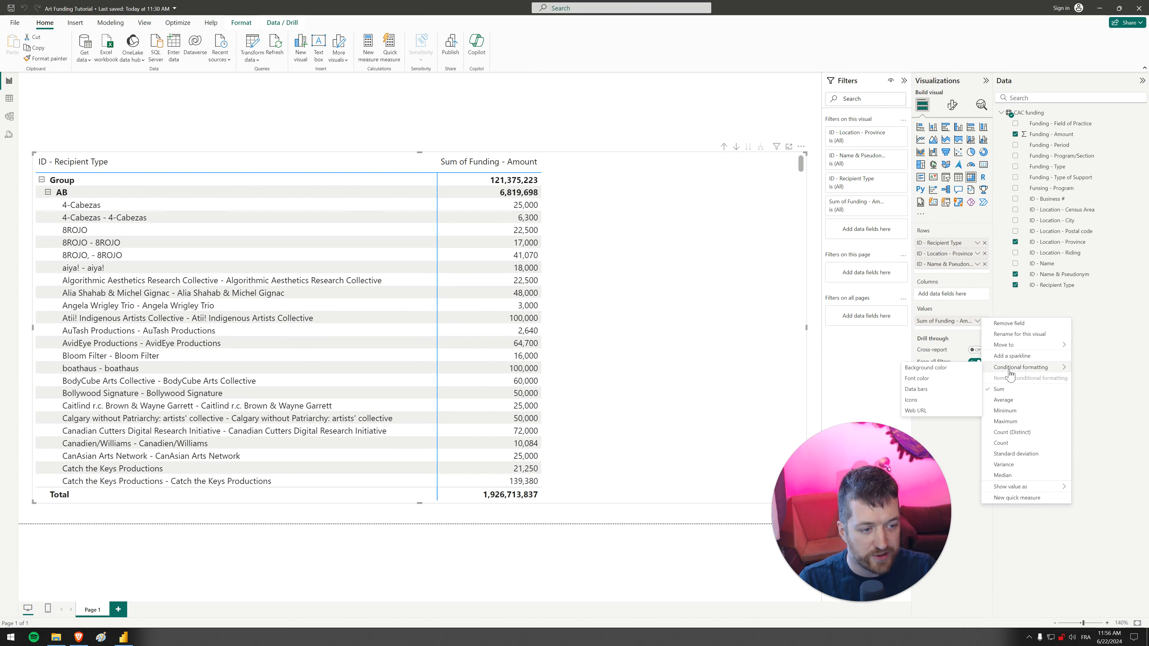
click(954, 370)
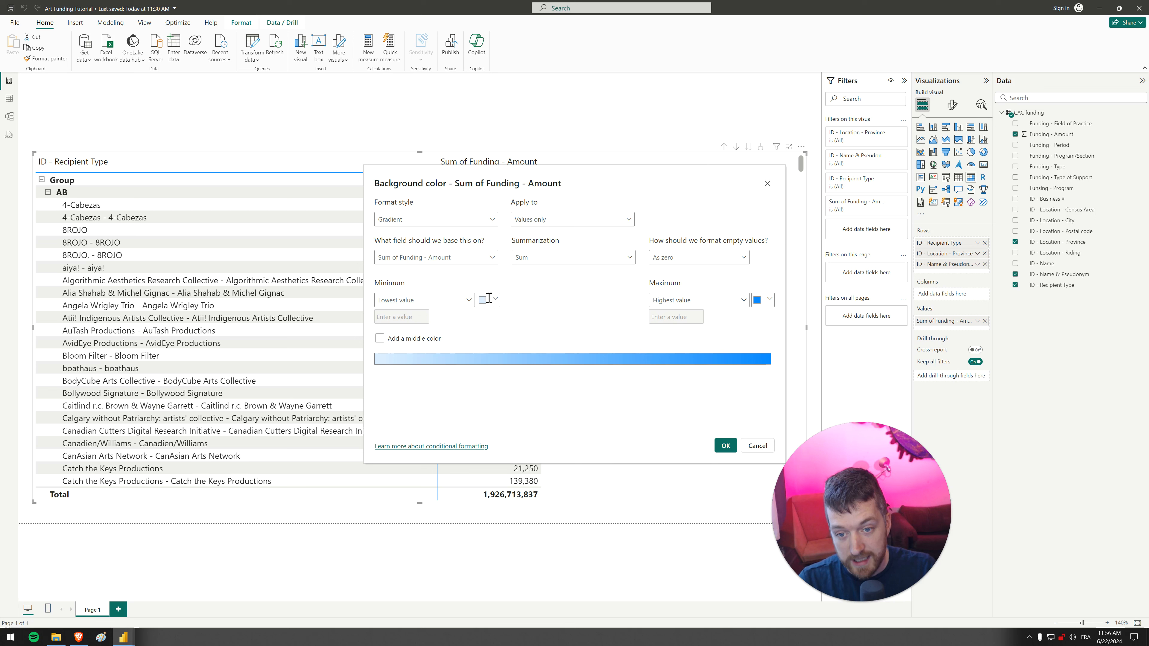
click(489, 301)
click(518, 336)
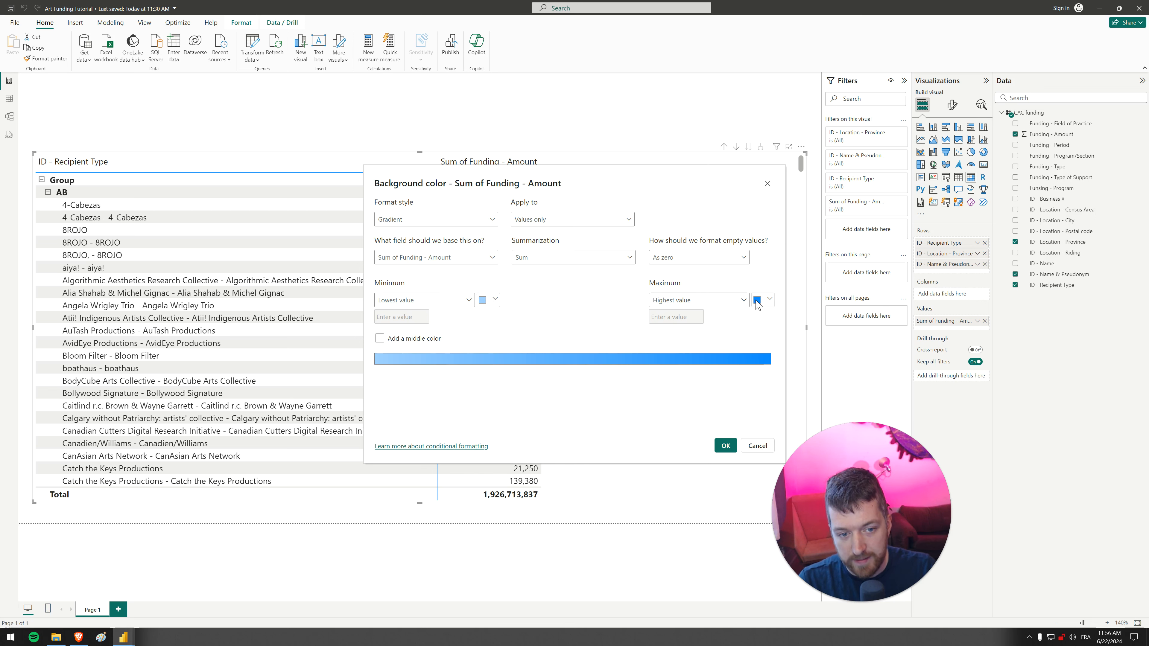
click(764, 299)
click(678, 365)
click(724, 446)
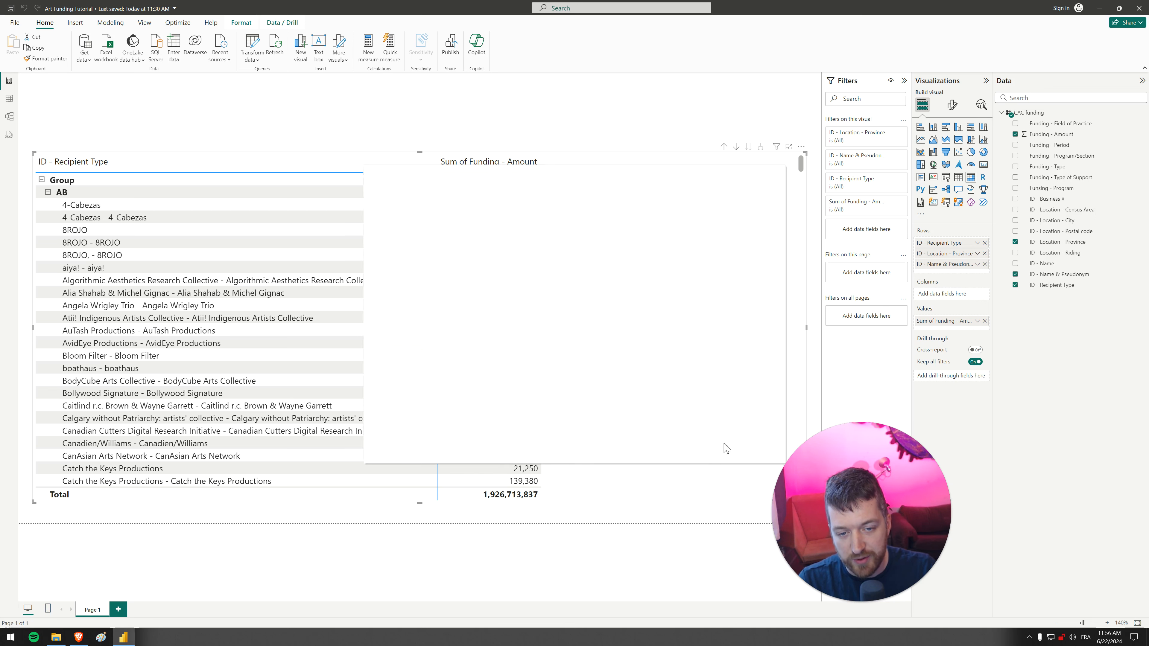
drag(821, 473, 937, 464)
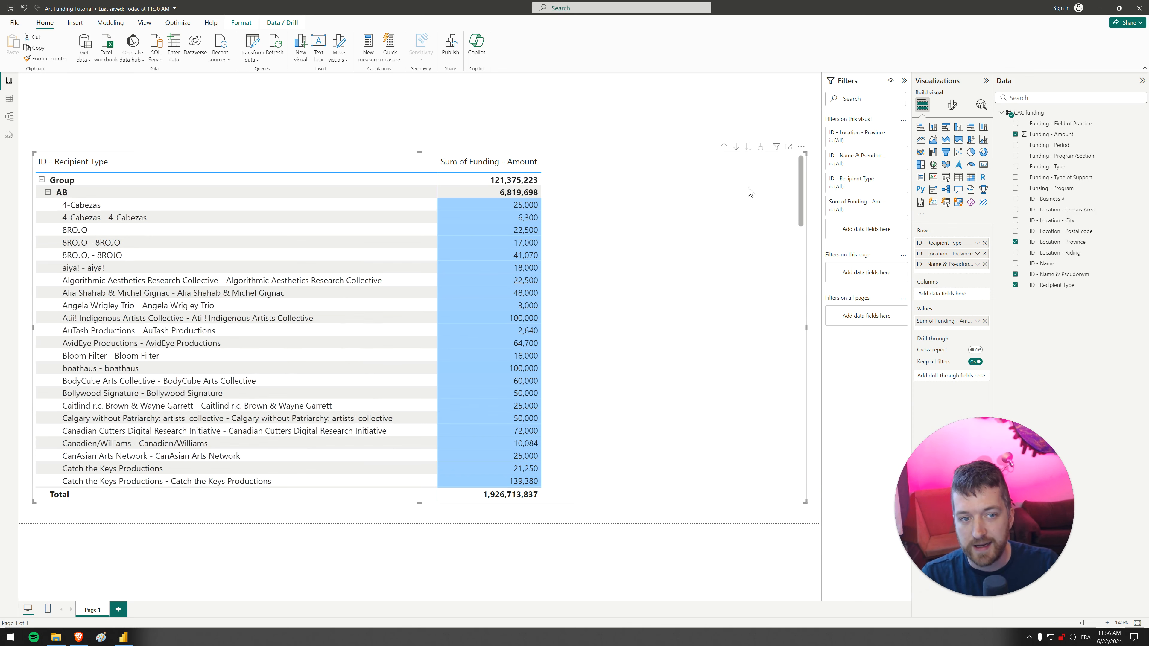
click(724, 146)
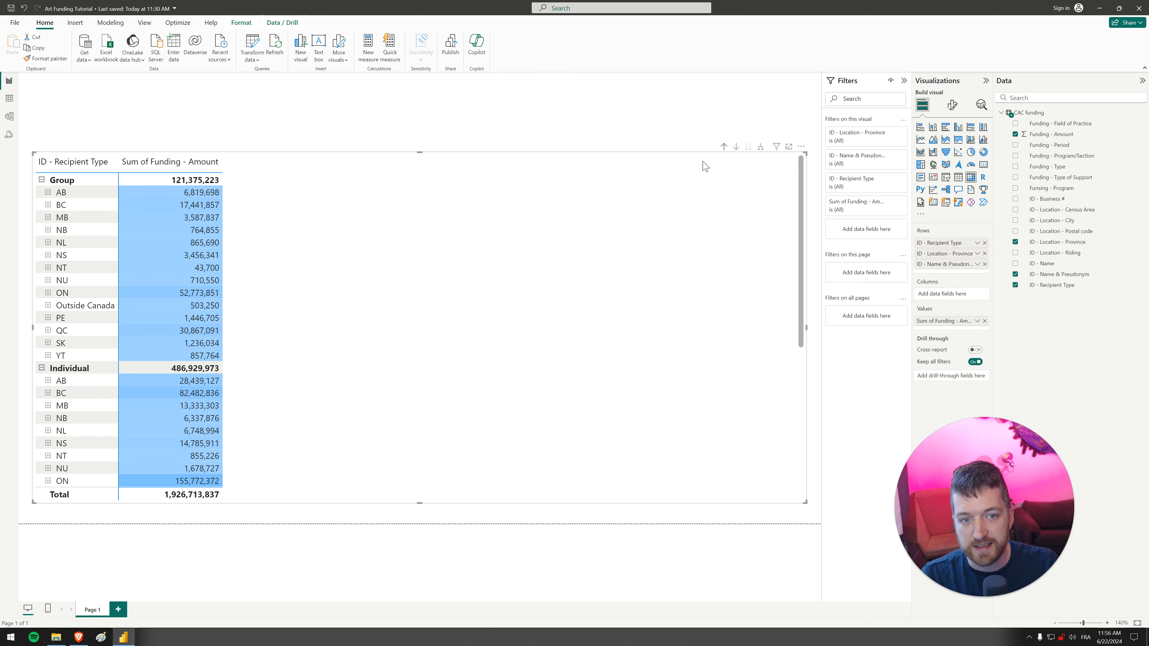
Collapse the matrix to recipient types, sort it descending by Sum of Funding - Amount, and expand it to provinces.
click(724, 146)
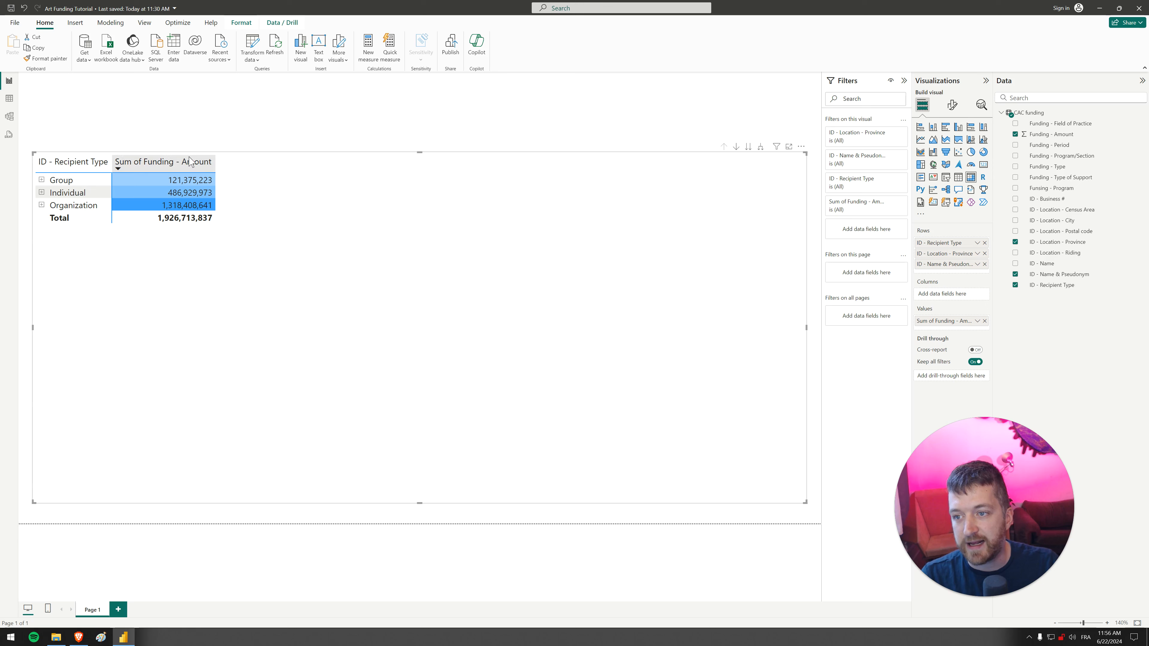
click(206, 164)
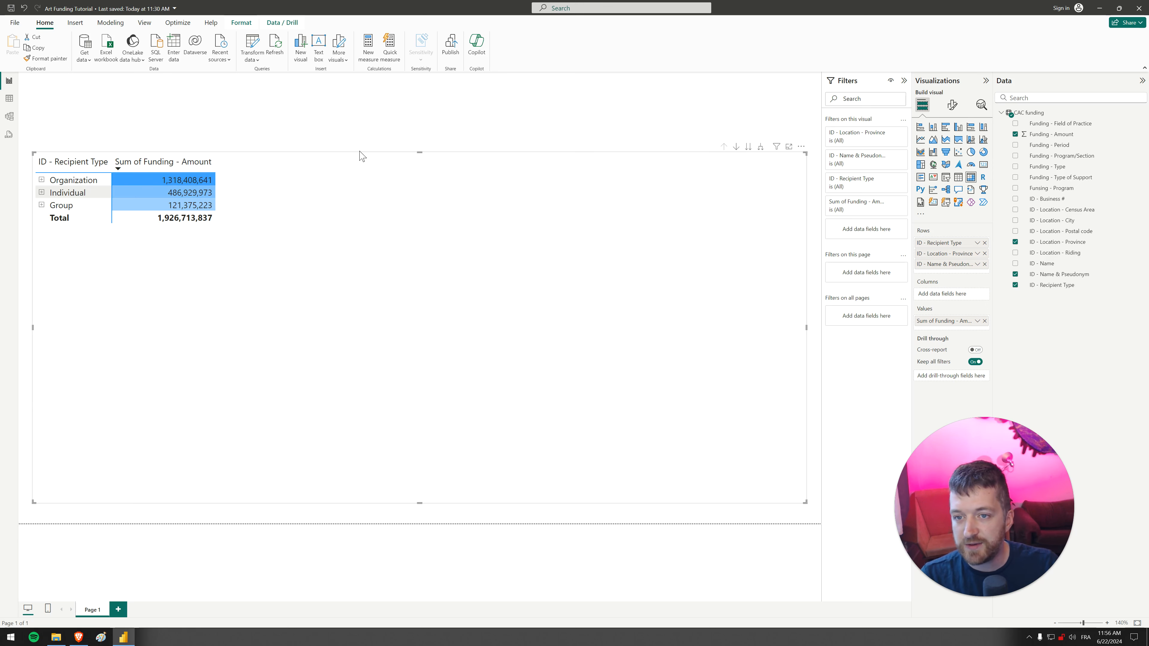
click(760, 148)
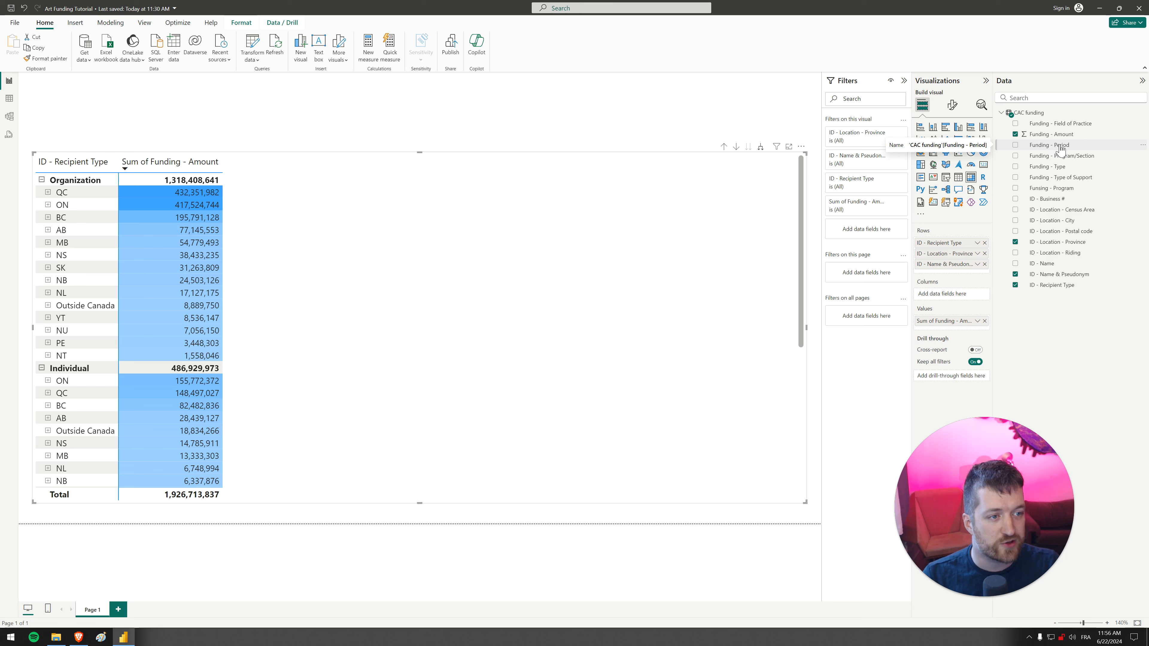
Add Funding - Period as the matrix columns and collapse the rows to the recipient type level.
drag(1061, 149, 951, 296)
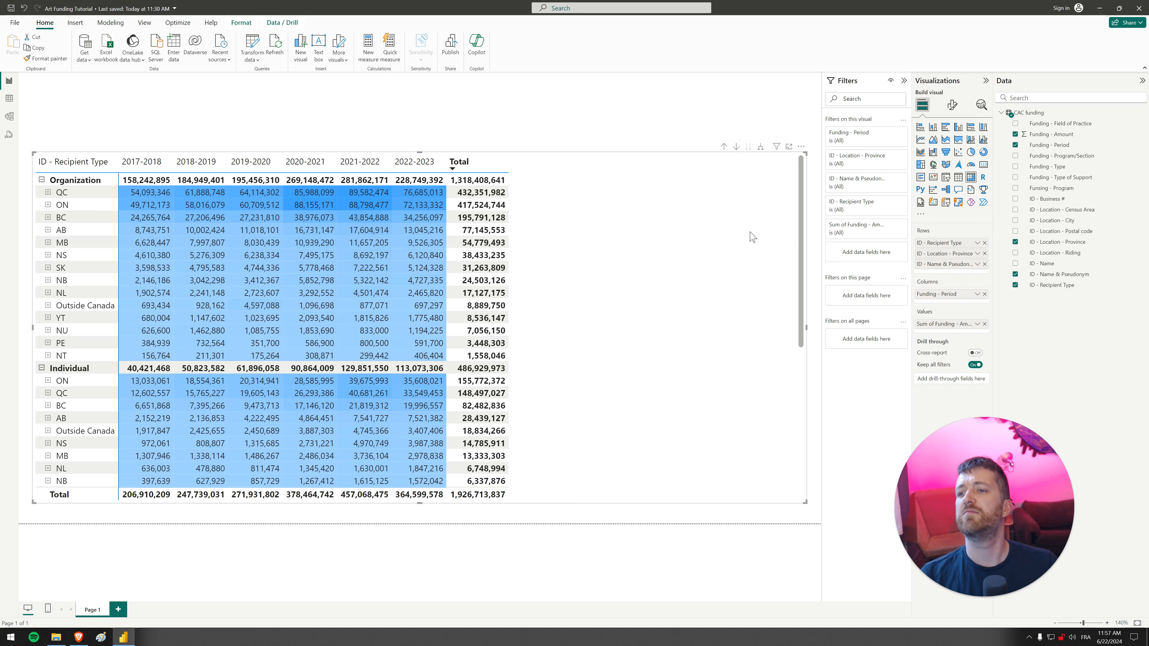
click(614, 130)
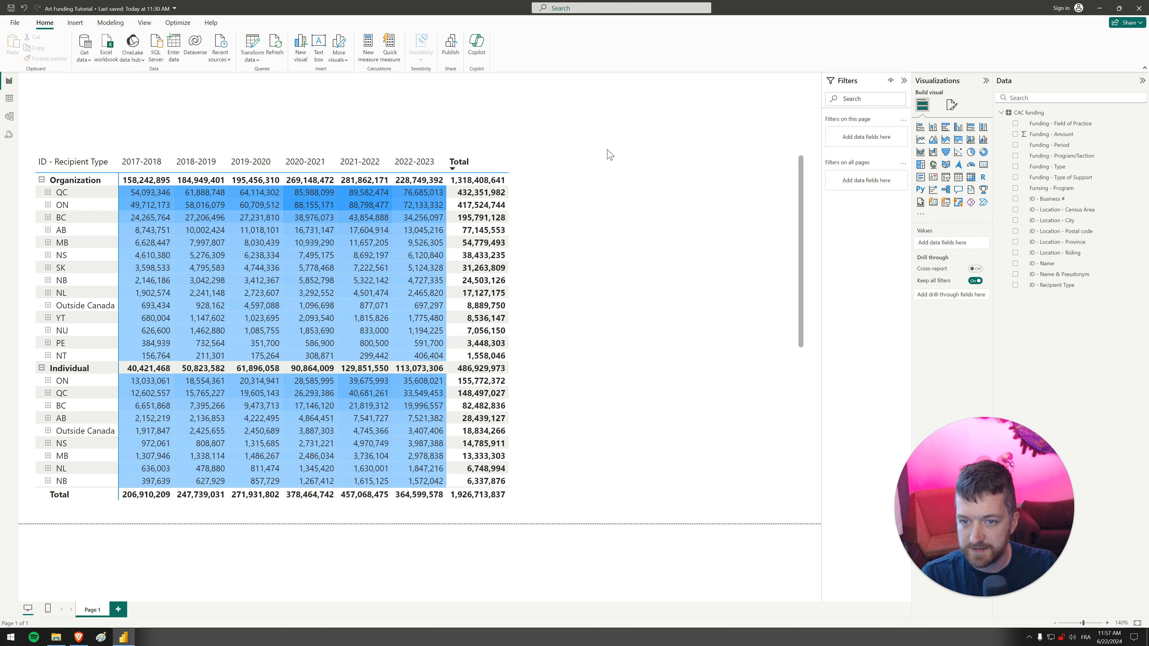
scroll(610, 272, down, 5)
scroll(610, 272, up, 5)
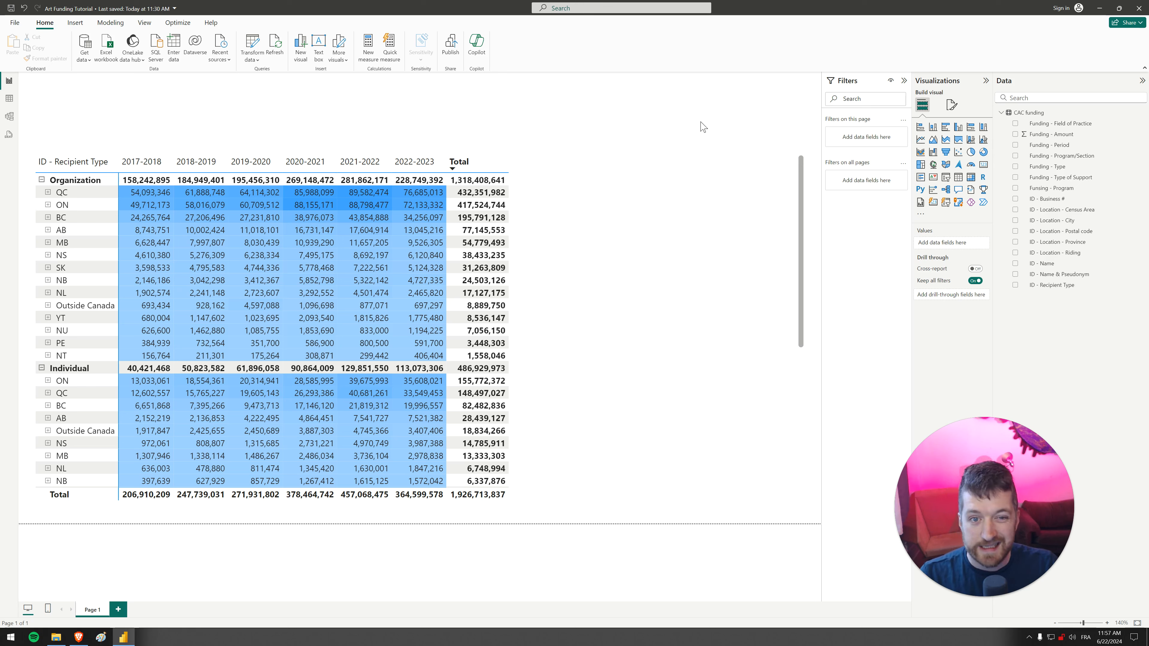
click(725, 146)
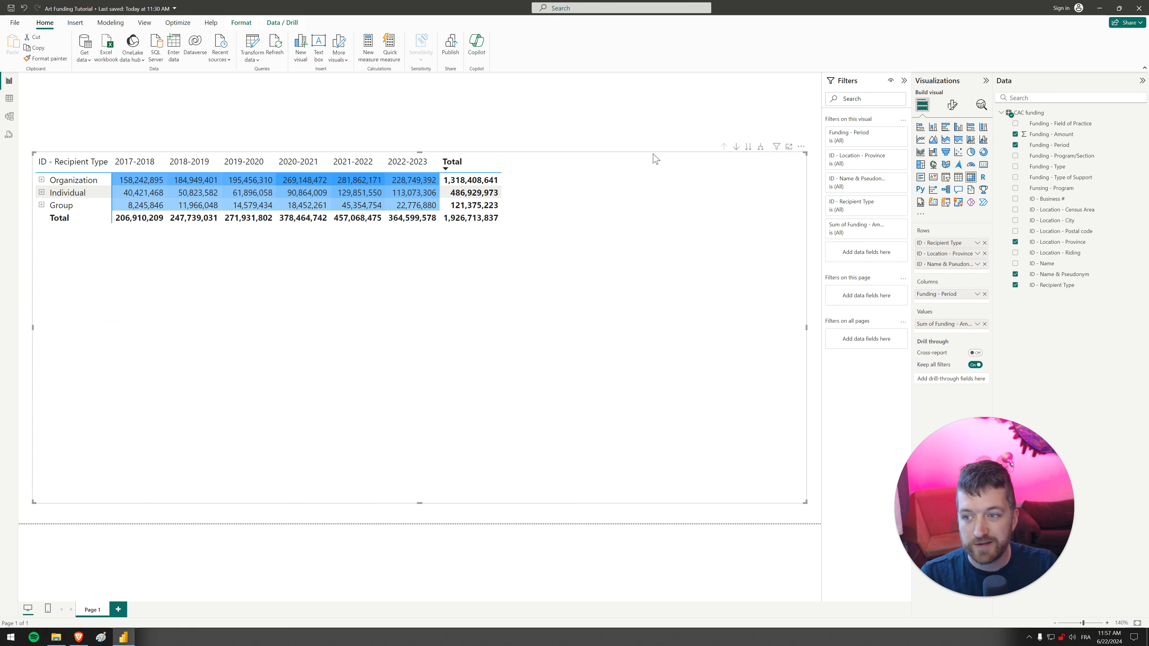
click(657, 116)
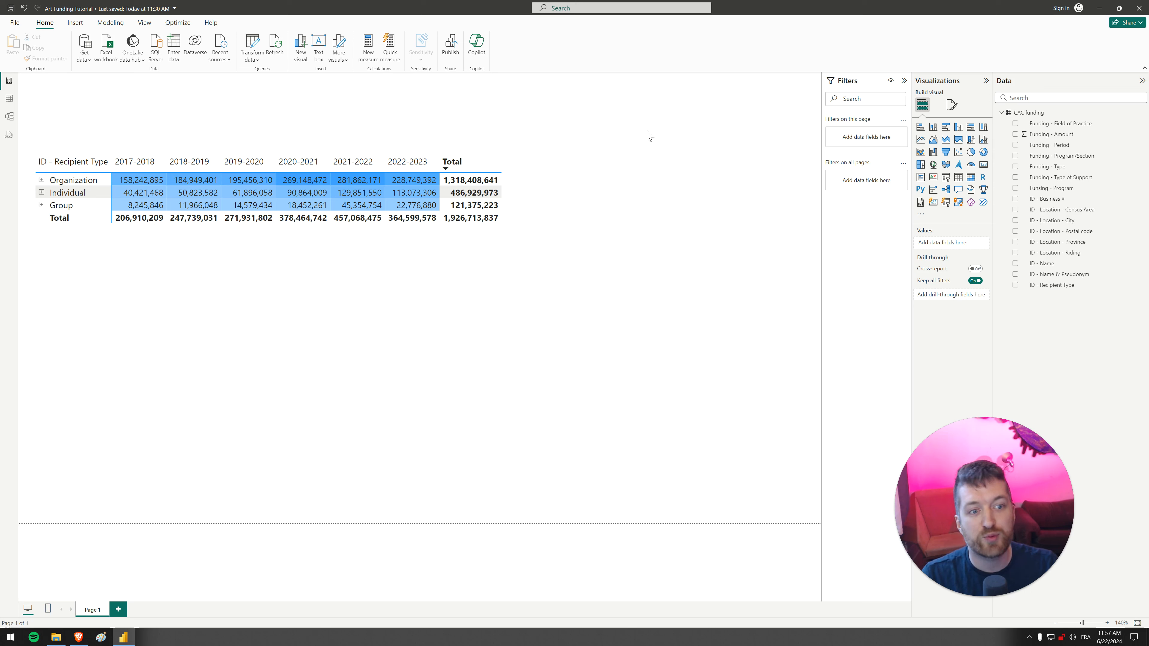
Add a slicer for ID - Recipient Type, shaped as a short, wide box above the matrix.
click(945, 177)
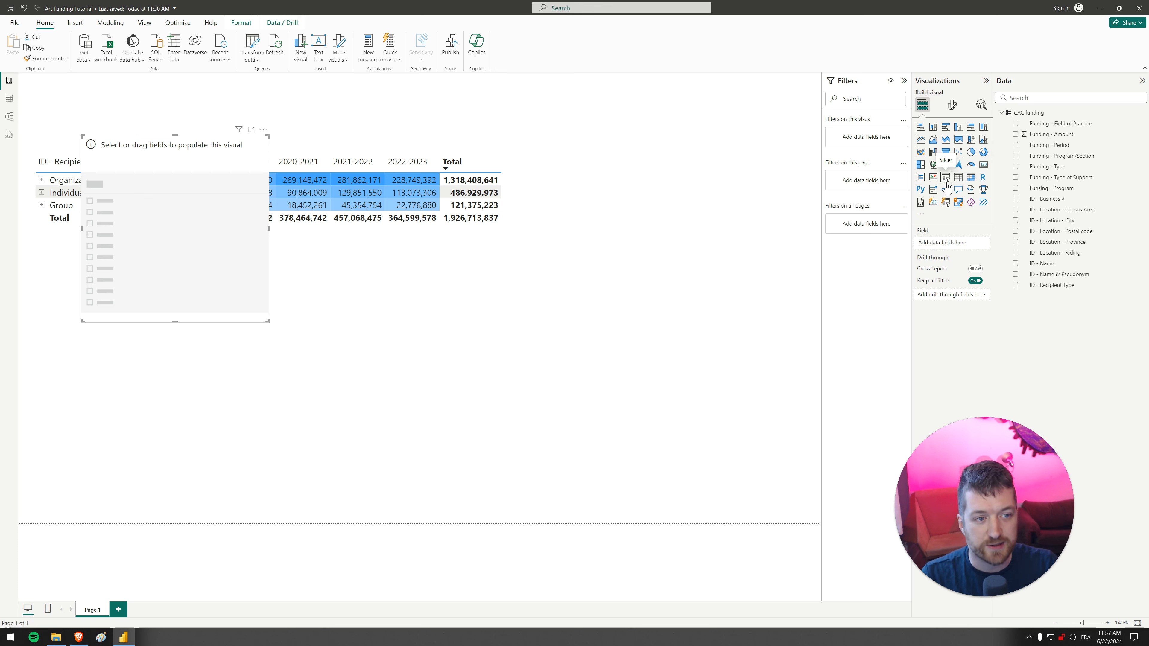
drag(172, 217, 127, 206)
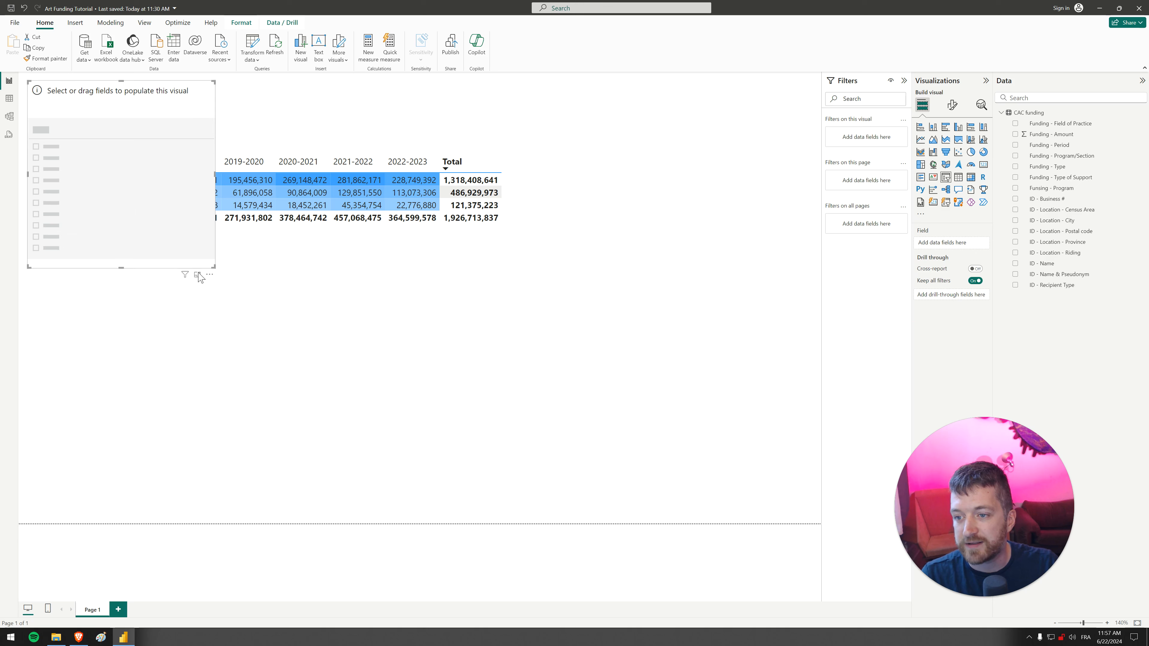
drag(212, 265, 268, 147)
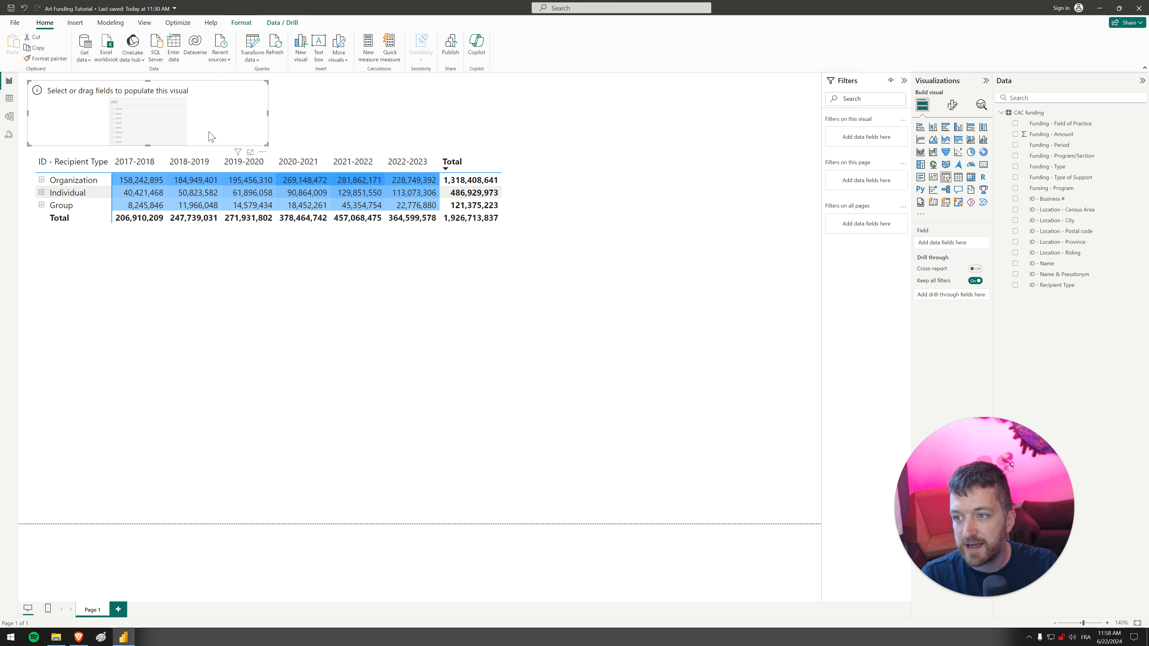
drag(186, 127, 191, 127)
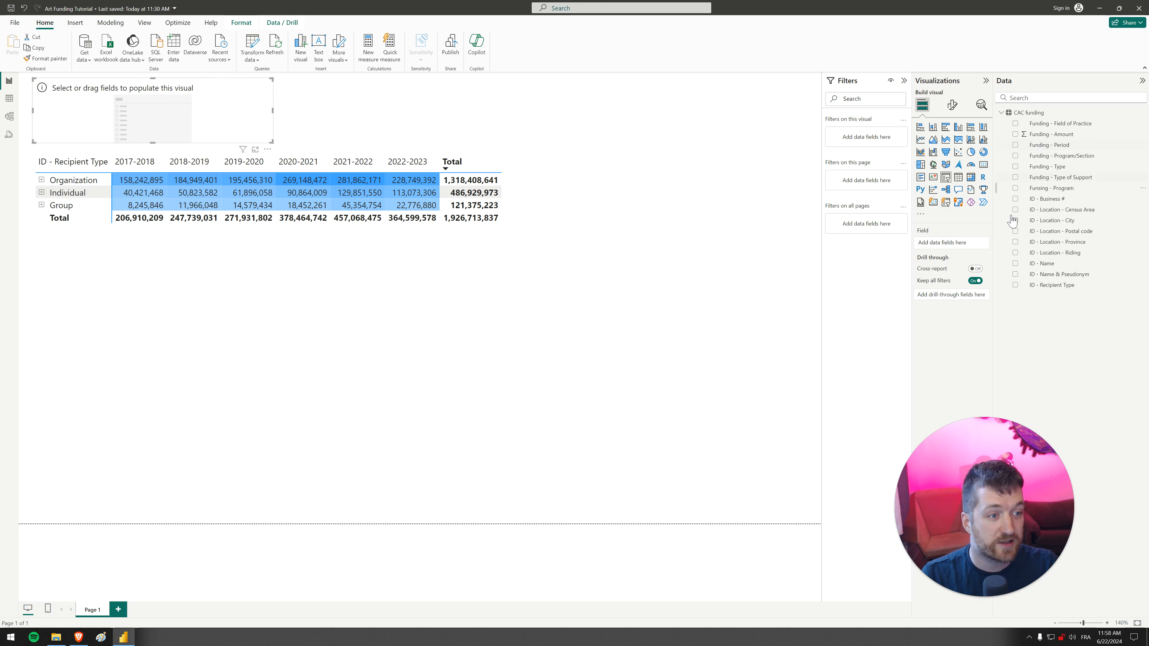
drag(1059, 293, 943, 247)
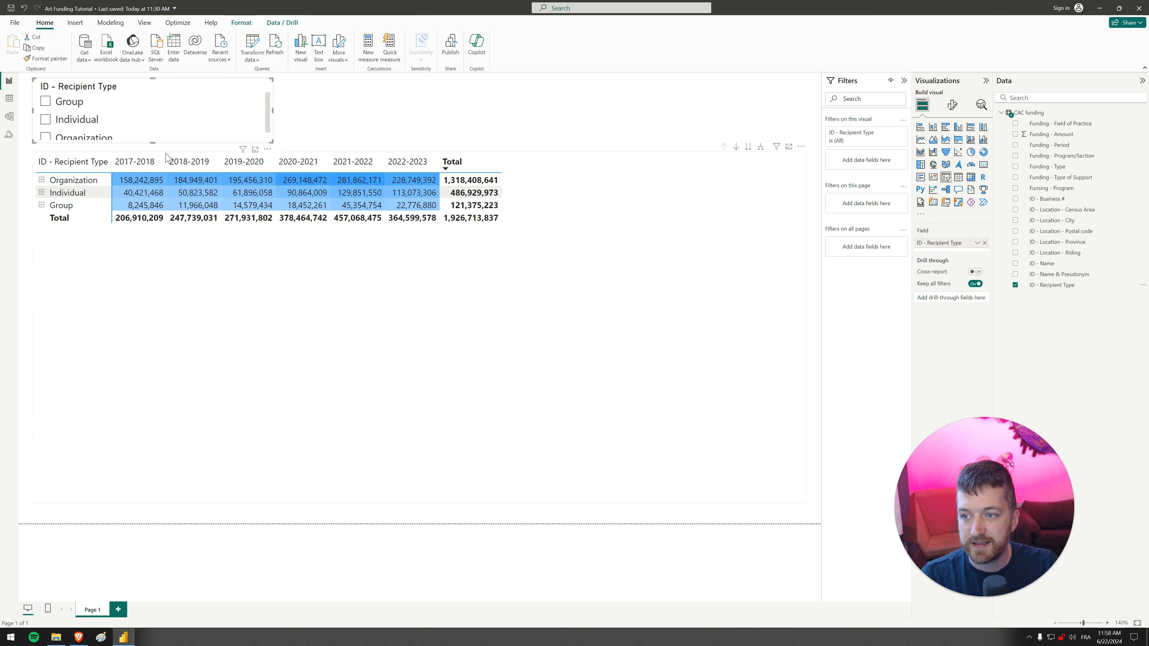
Shift the matrix down slightly and make the recipient type slicer taller so all three options fit.
click(164, 166)
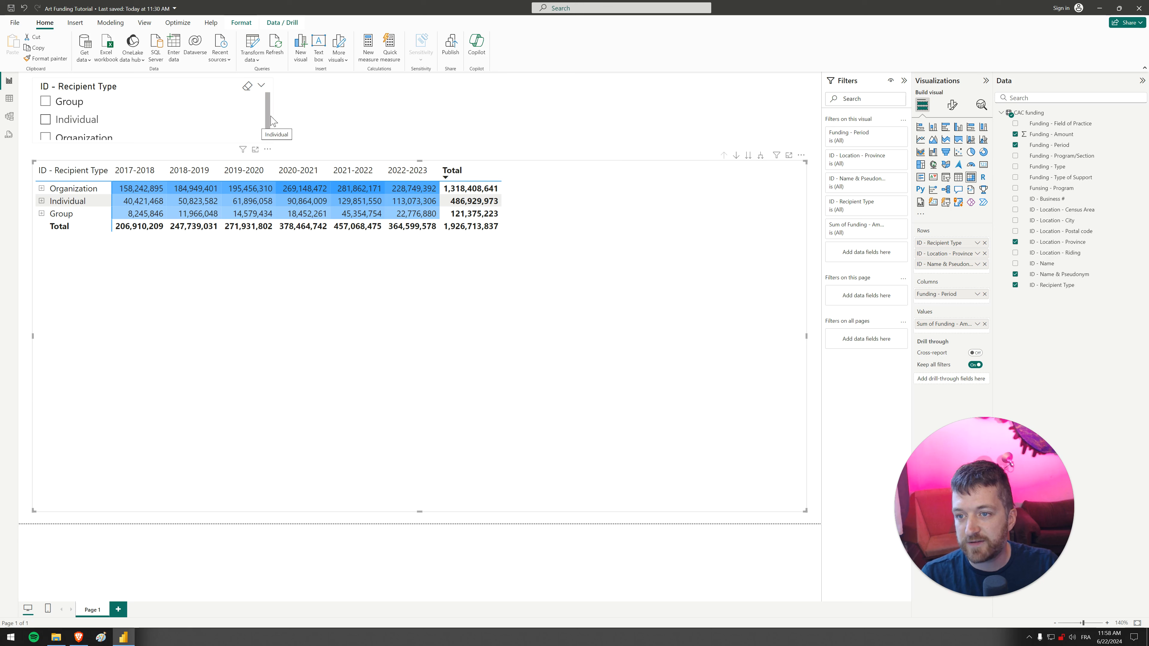
click(154, 136)
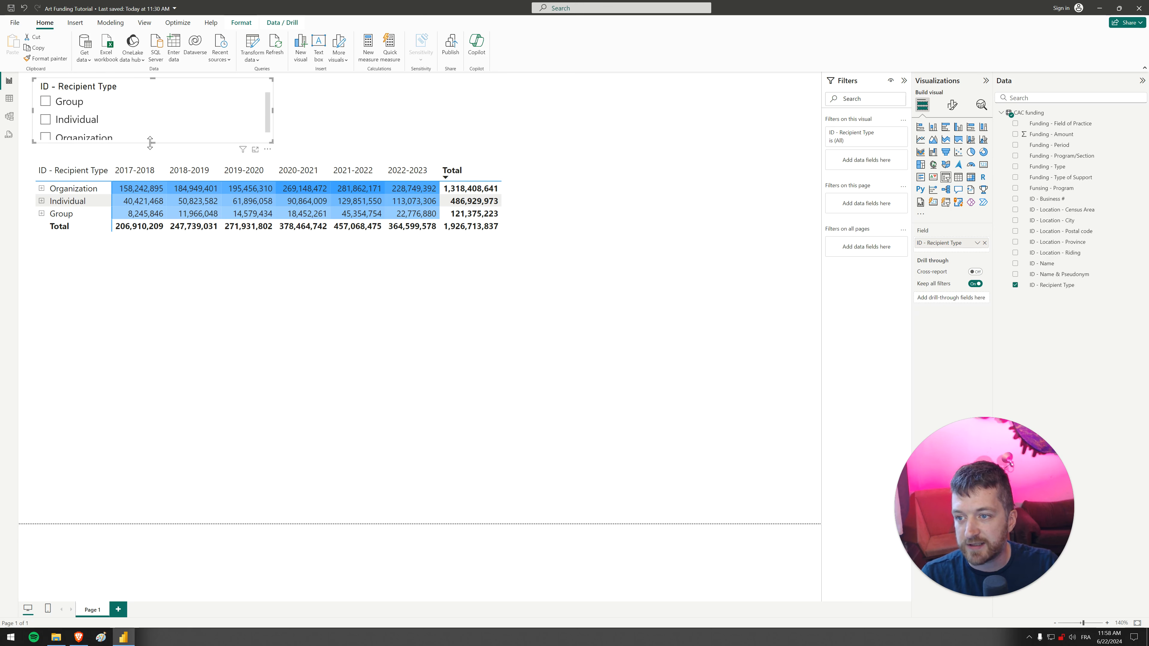
drag(149, 143, 151, 154)
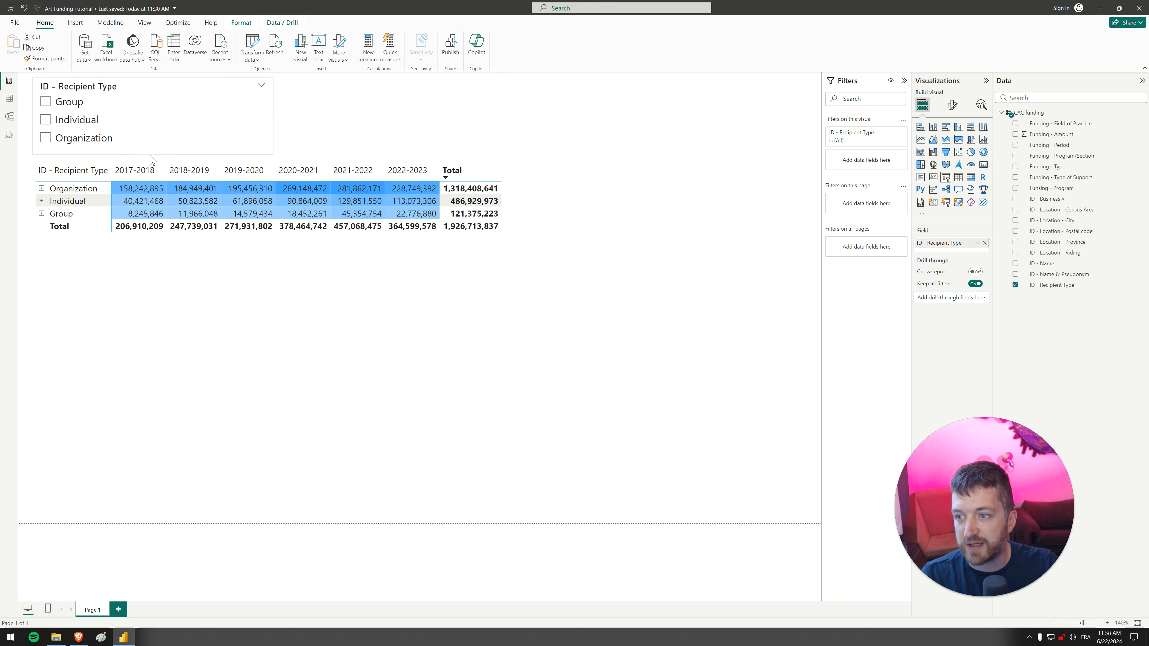
Try the Tile and Dropdown styles on the recipient type slicer and restore the Vertical list style.
click(952, 107)
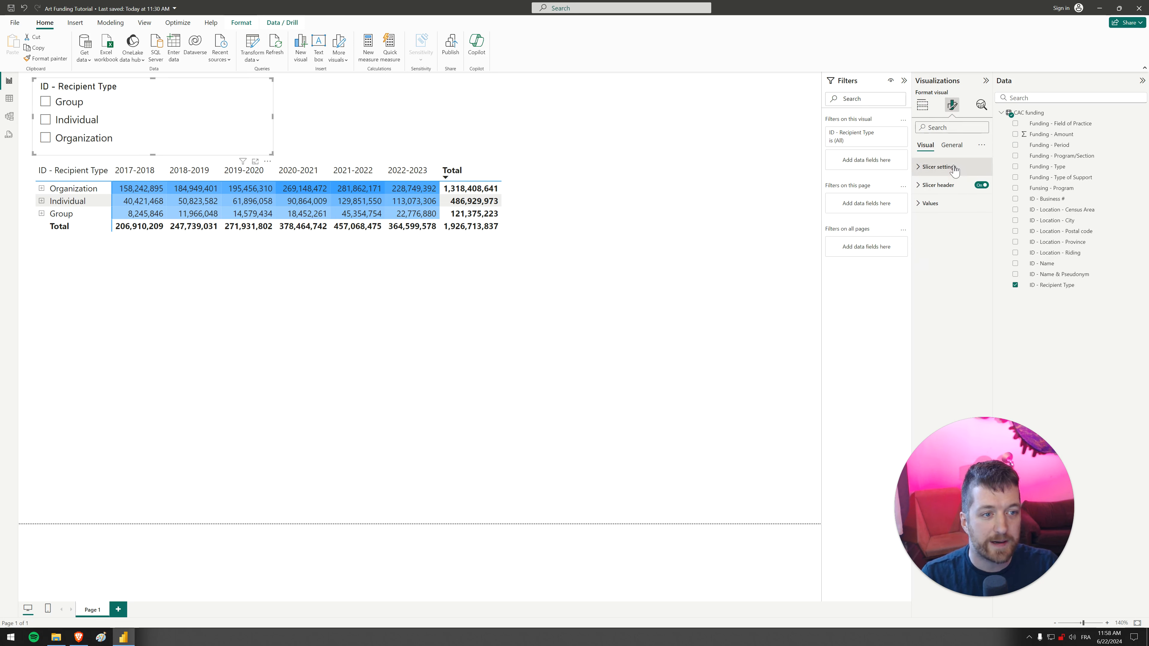
click(936, 169)
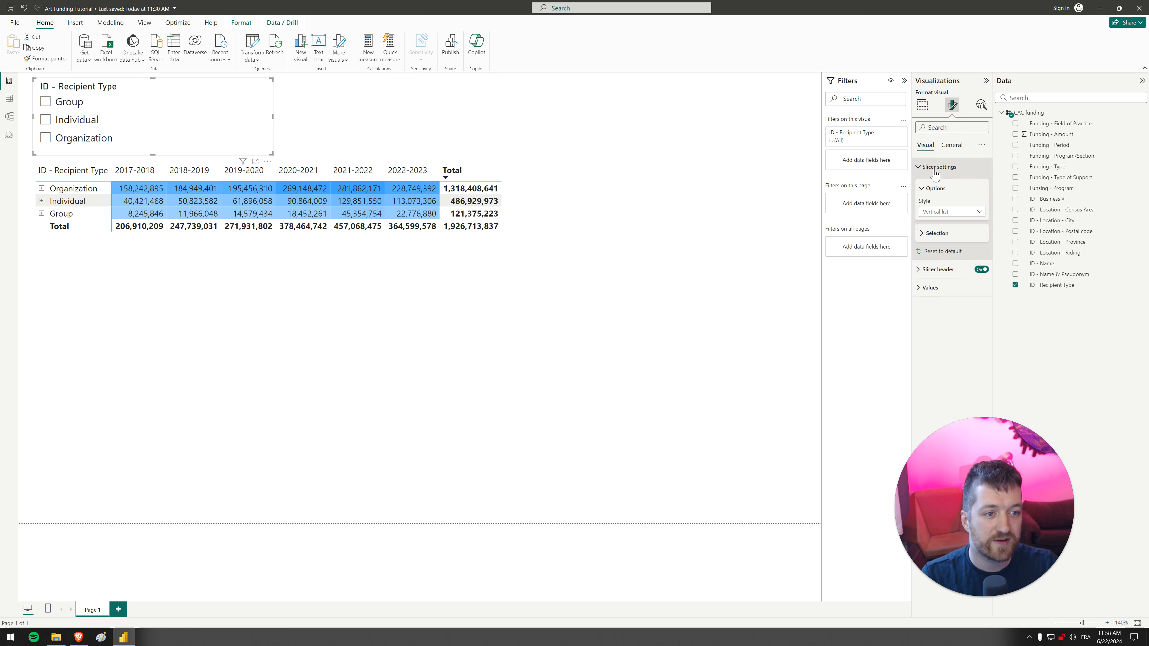
click(943, 212)
click(935, 238)
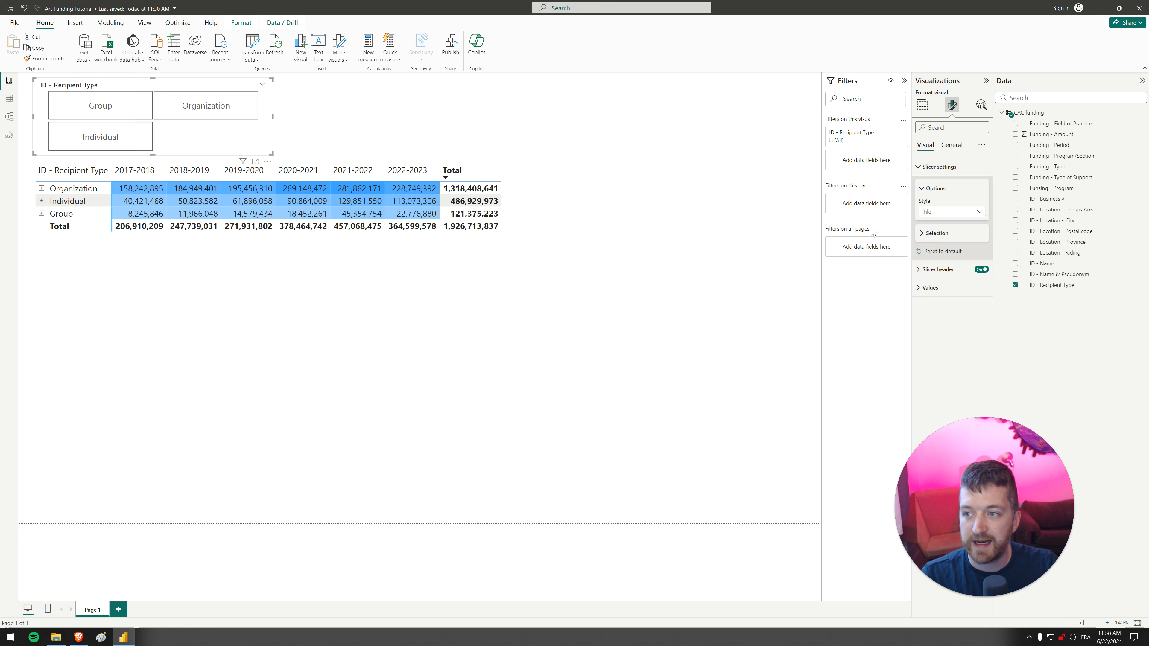
click(932, 213)
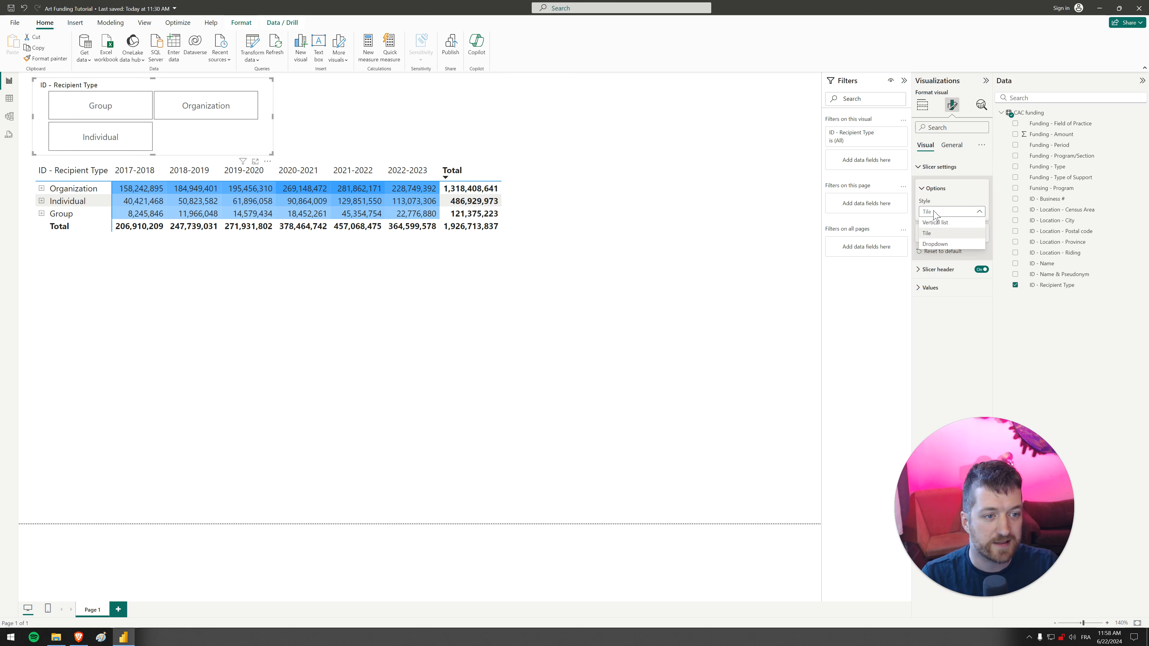
click(935, 249)
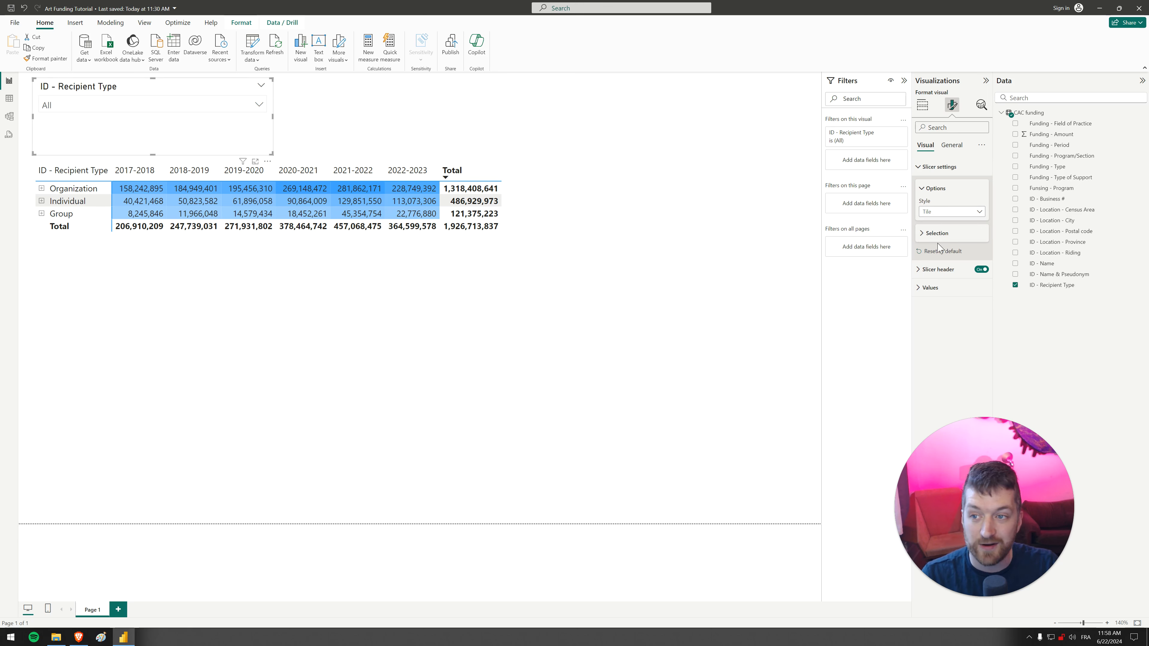
click(197, 105)
click(185, 106)
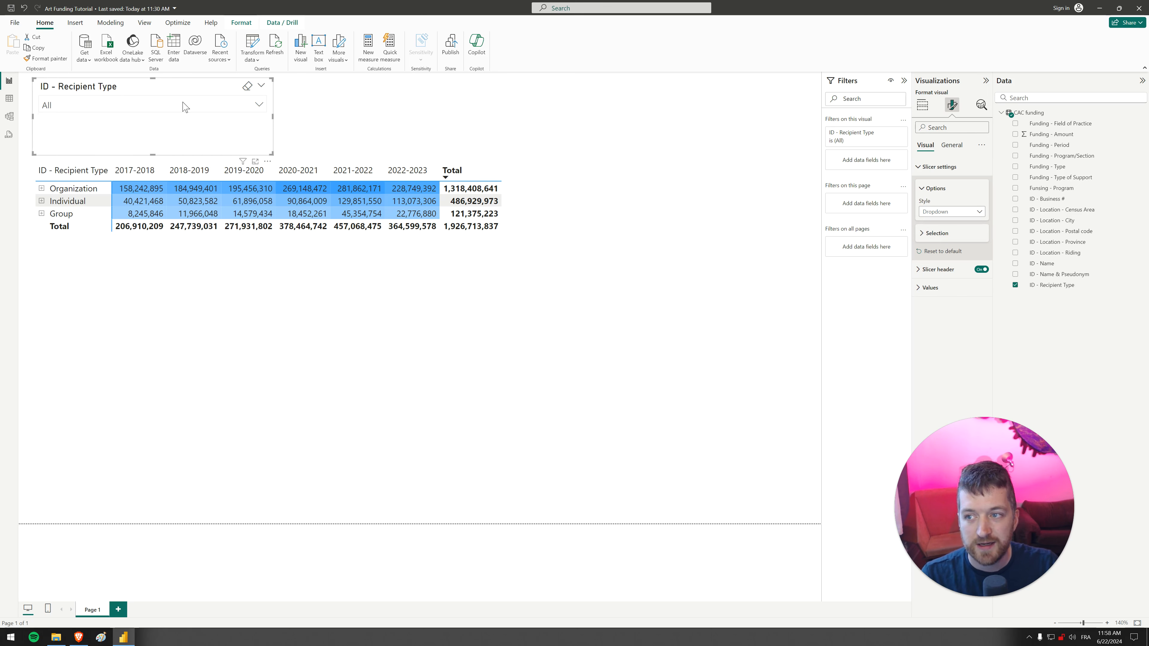
click(955, 212)
click(947, 228)
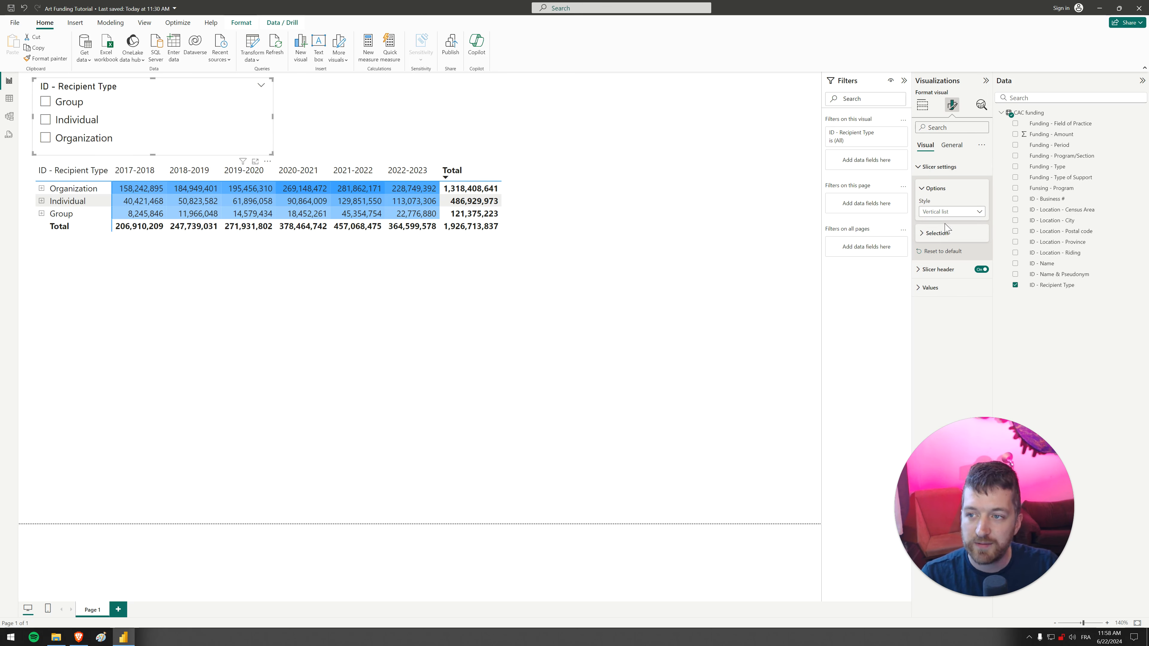
Narrow the recipient type slicer to fit its options and rename its field to Recipient Type for this visual.
drag(271, 115, 169, 117)
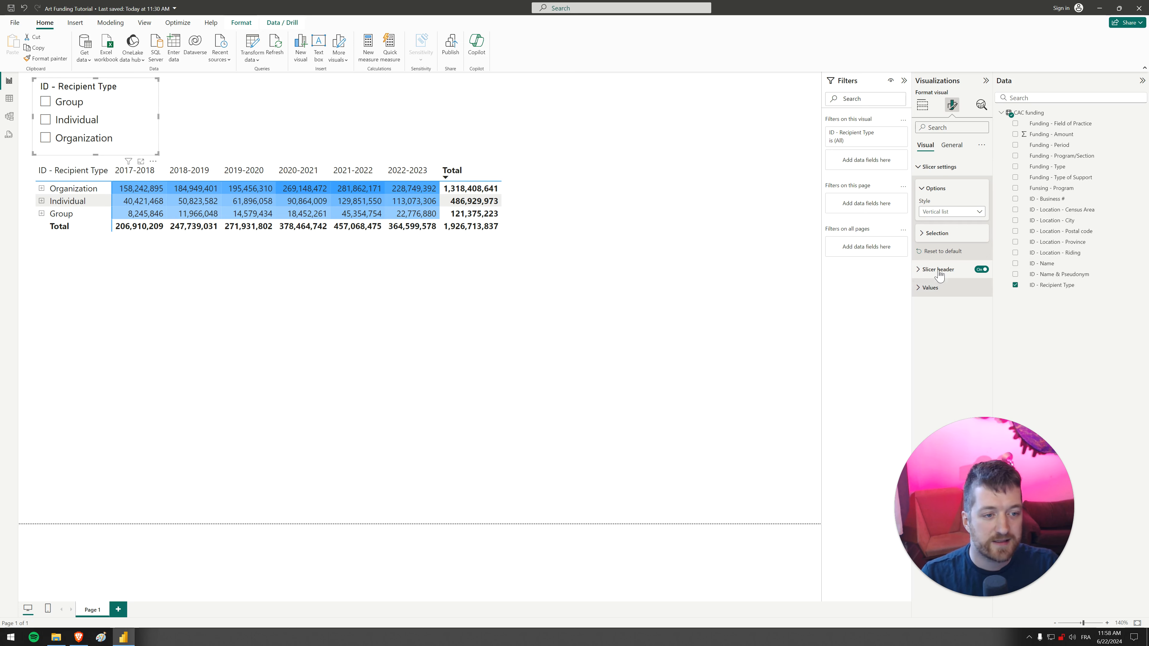
click(922, 105)
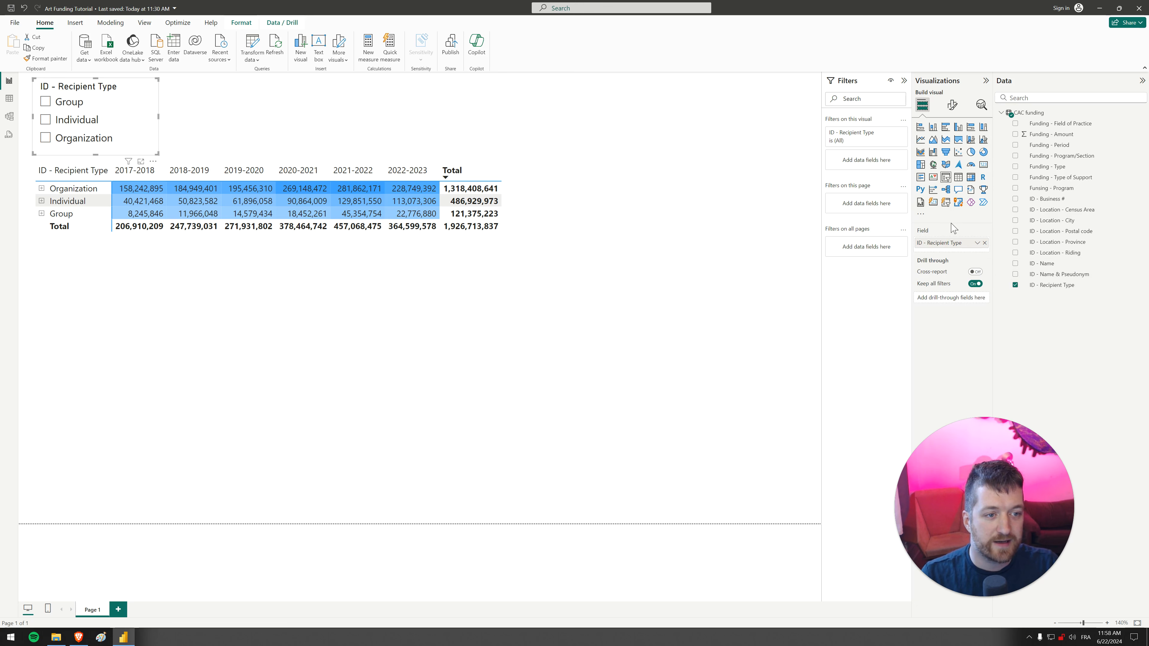
double_click(935, 246)
drag(930, 245, 910, 249)
key(BackSpace)
key(Return)
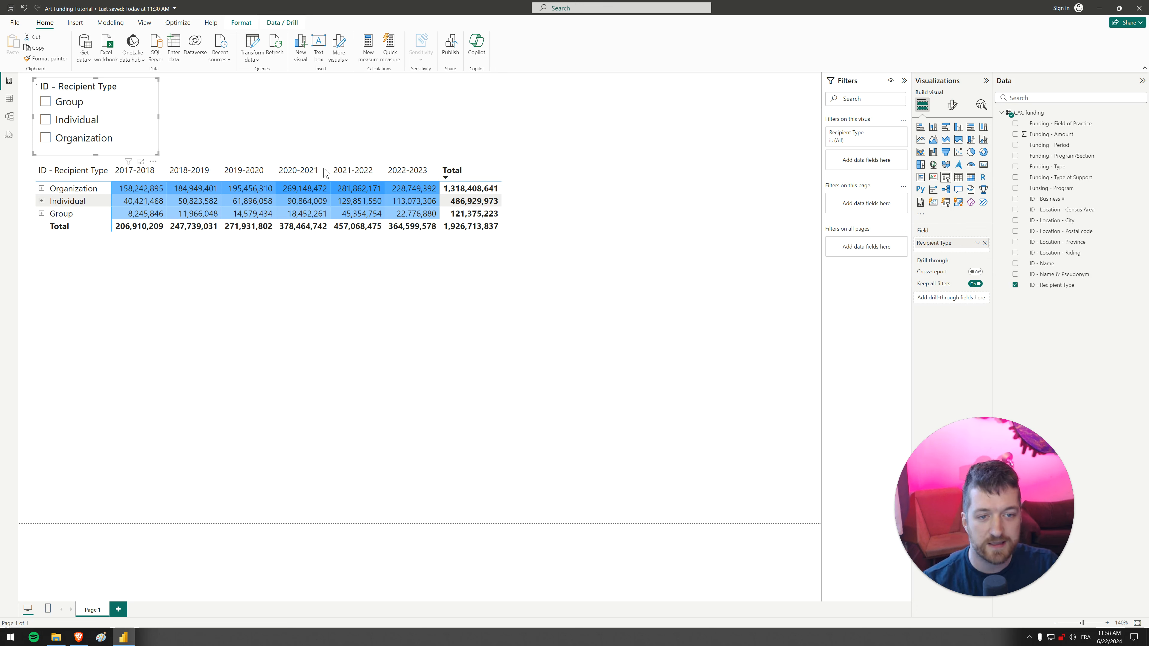
Turn off the recipient type slicer's header, turn on its general title, and open the title text for editing.
click(952, 105)
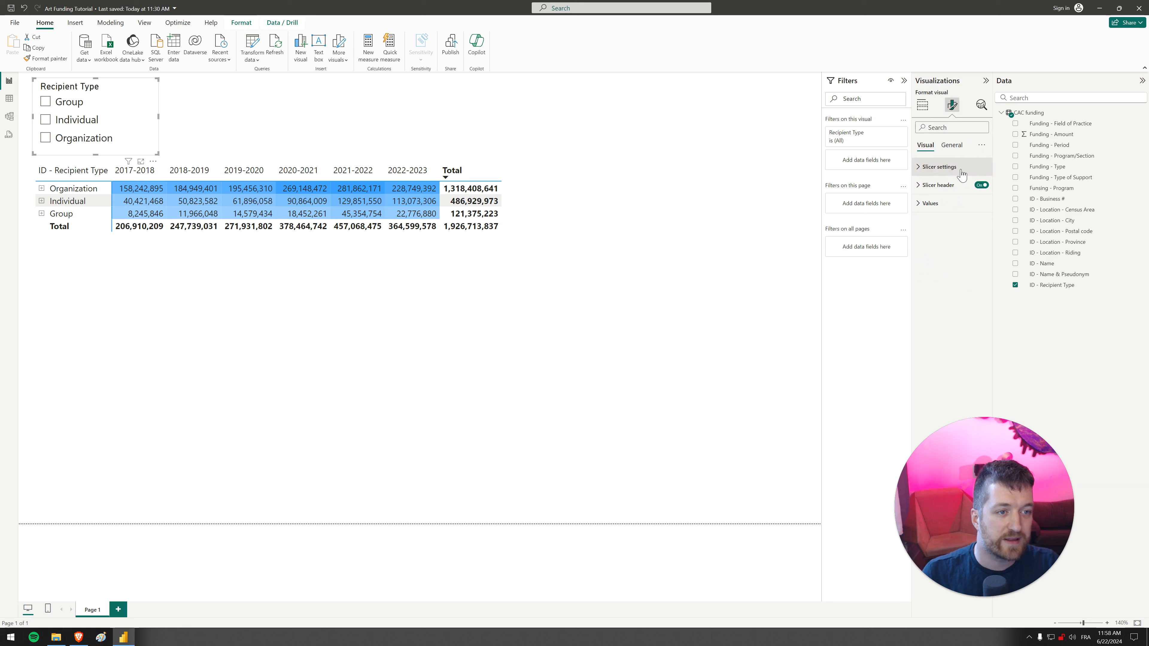
click(981, 185)
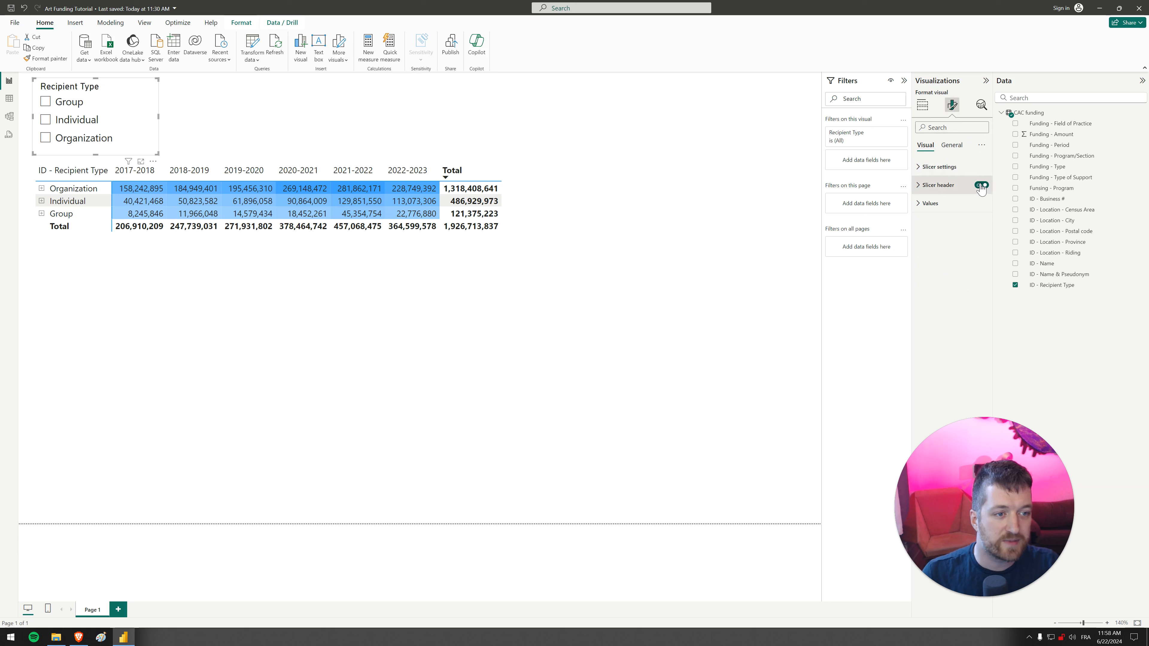
click(952, 145)
click(940, 185)
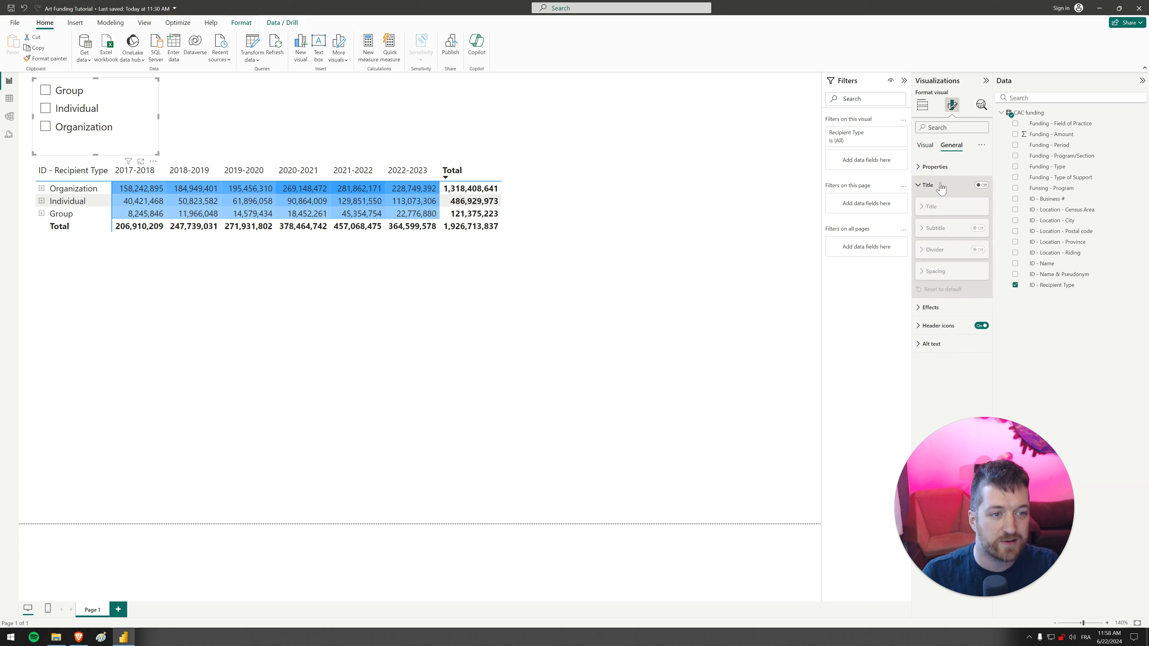
click(982, 186)
click(950, 206)
click(944, 207)
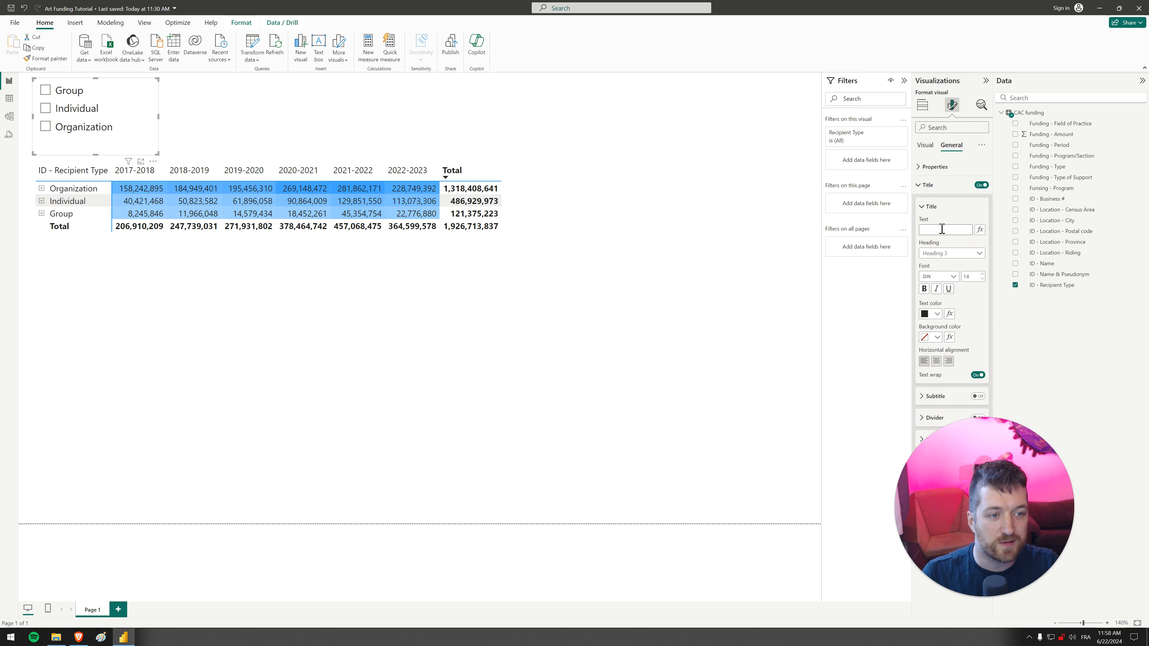
click(942, 229)
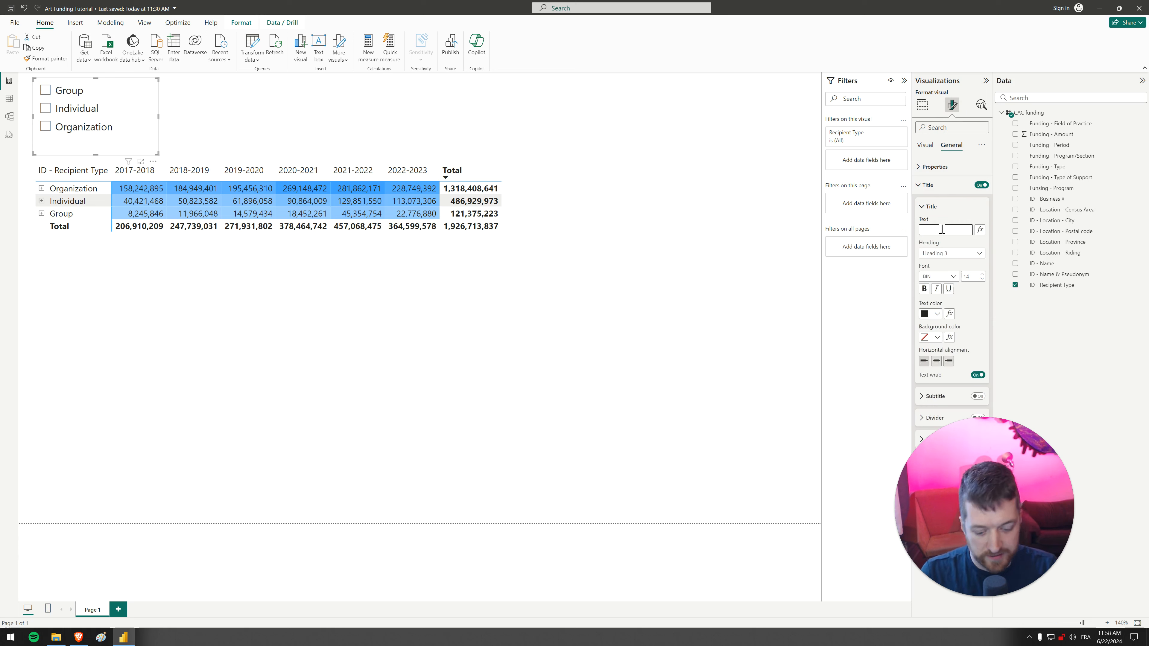
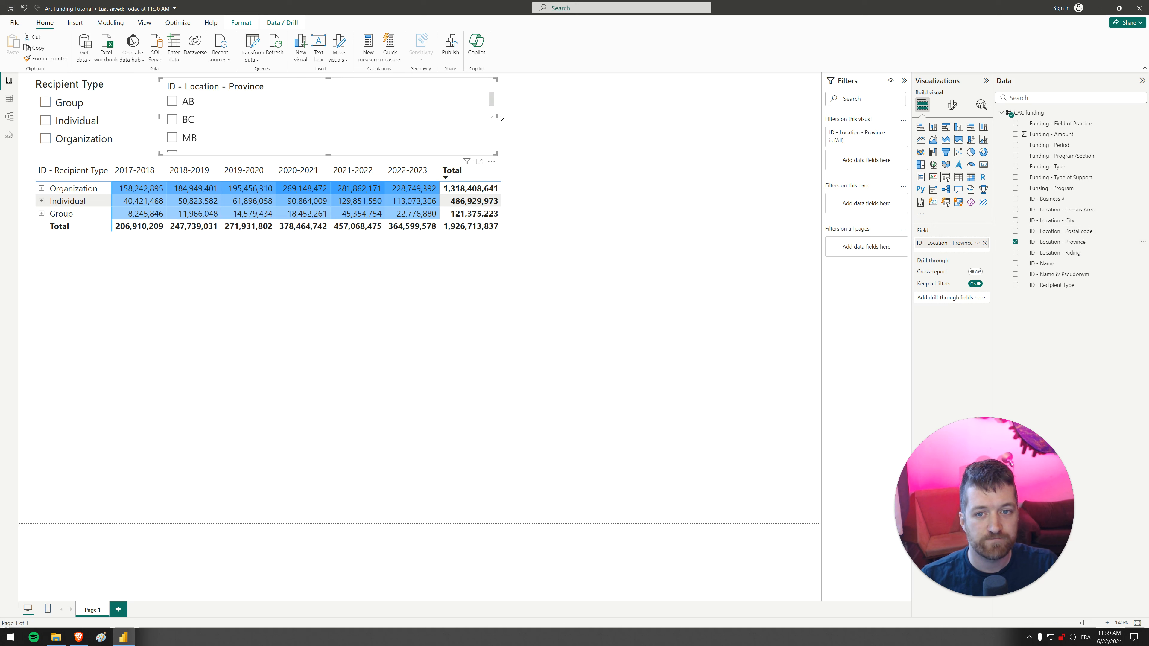
Widen the ID - Location - Province slicer and set its style to Tile.
drag(497, 118, 561, 127)
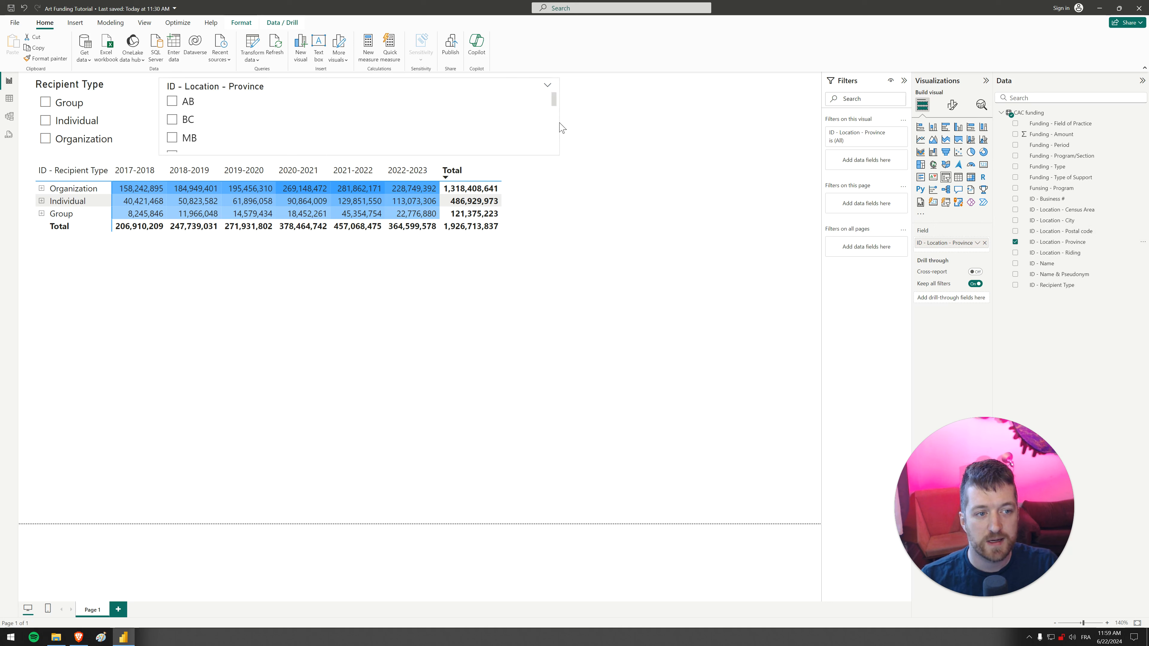
click(953, 105)
click(955, 214)
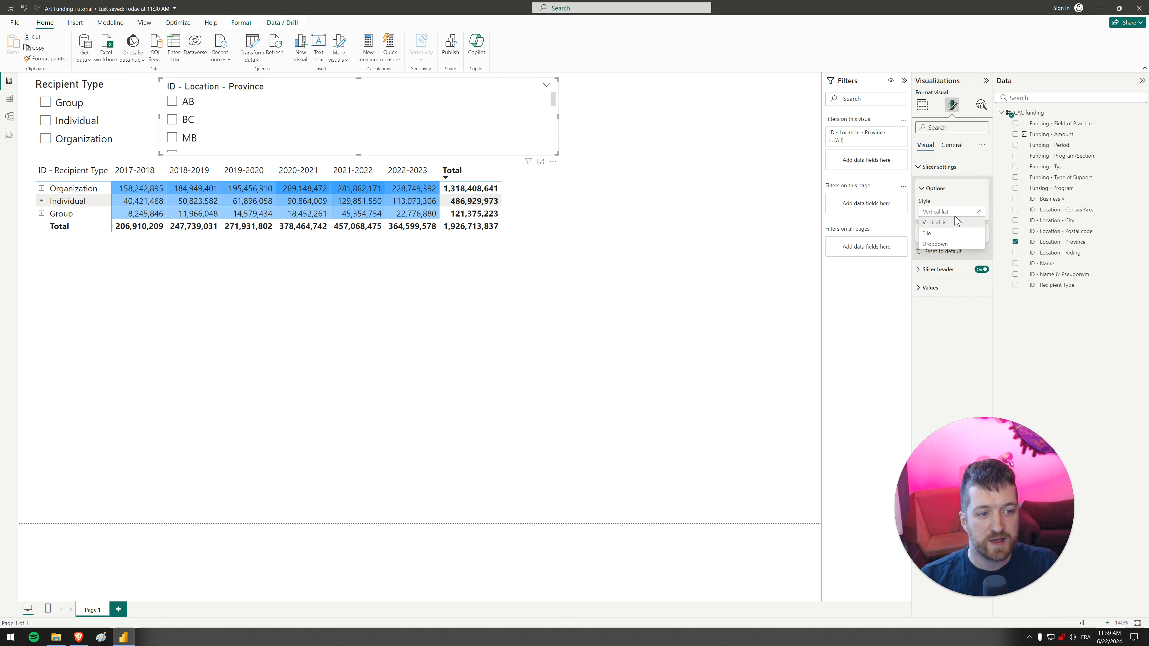
click(933, 233)
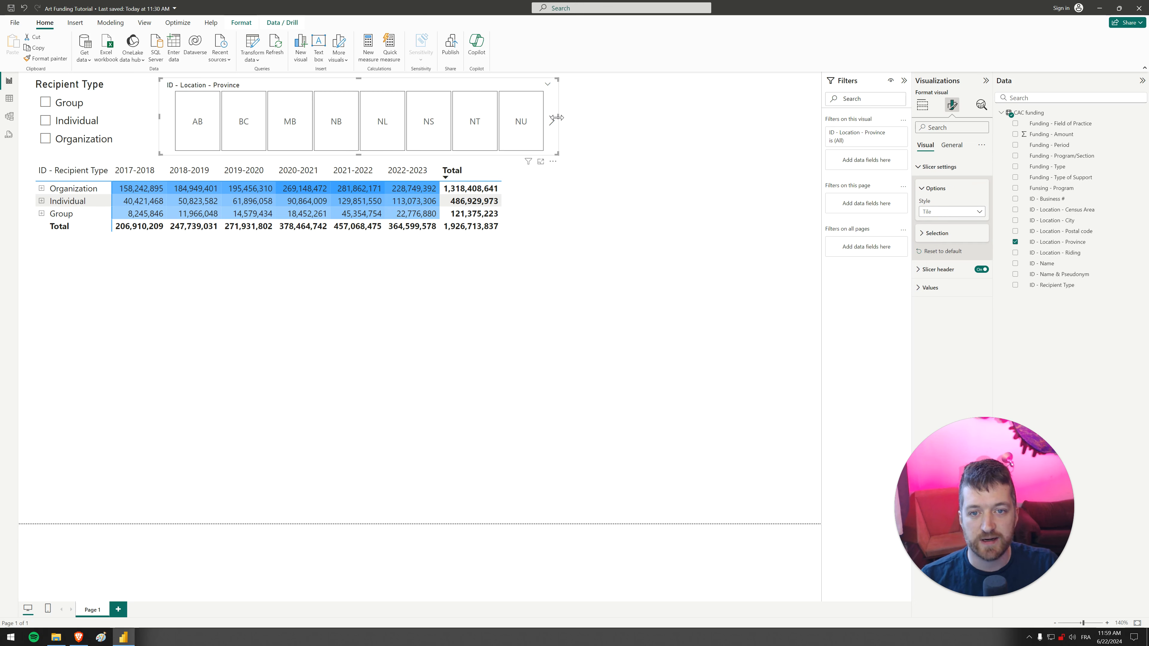
Switch the province slicer to the Vertical list style and reshape it into a narrow, tall column long enough for all its options.
drag(556, 118, 797, 134)
click(948, 212)
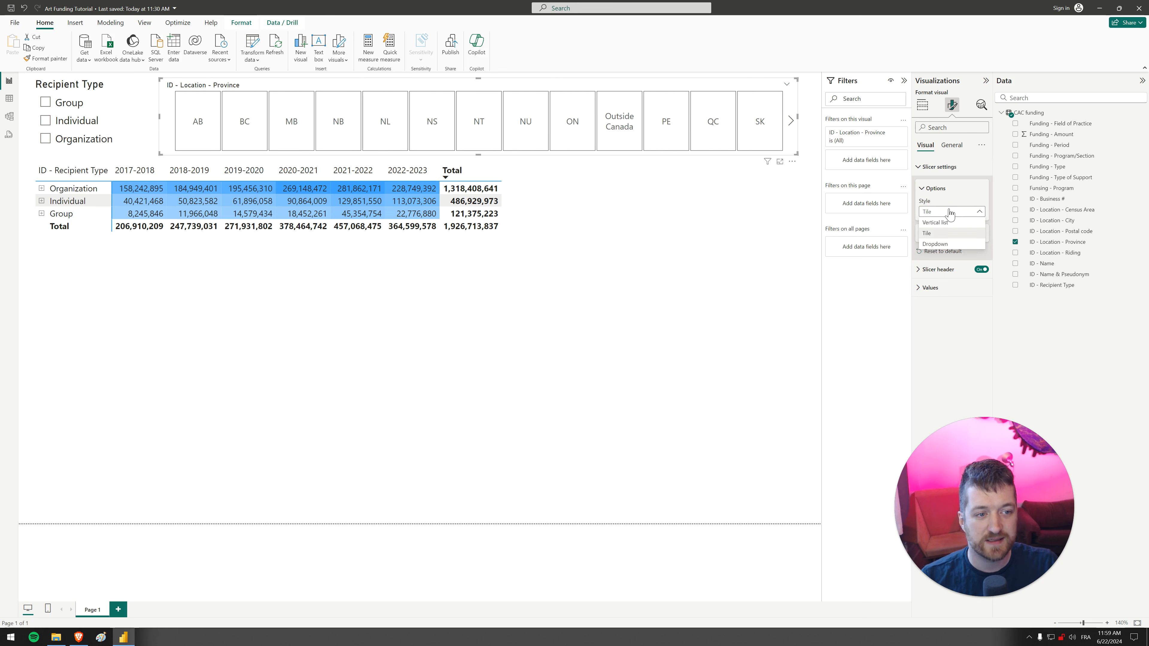
click(935, 222)
scroll(228, 128, down, 5)
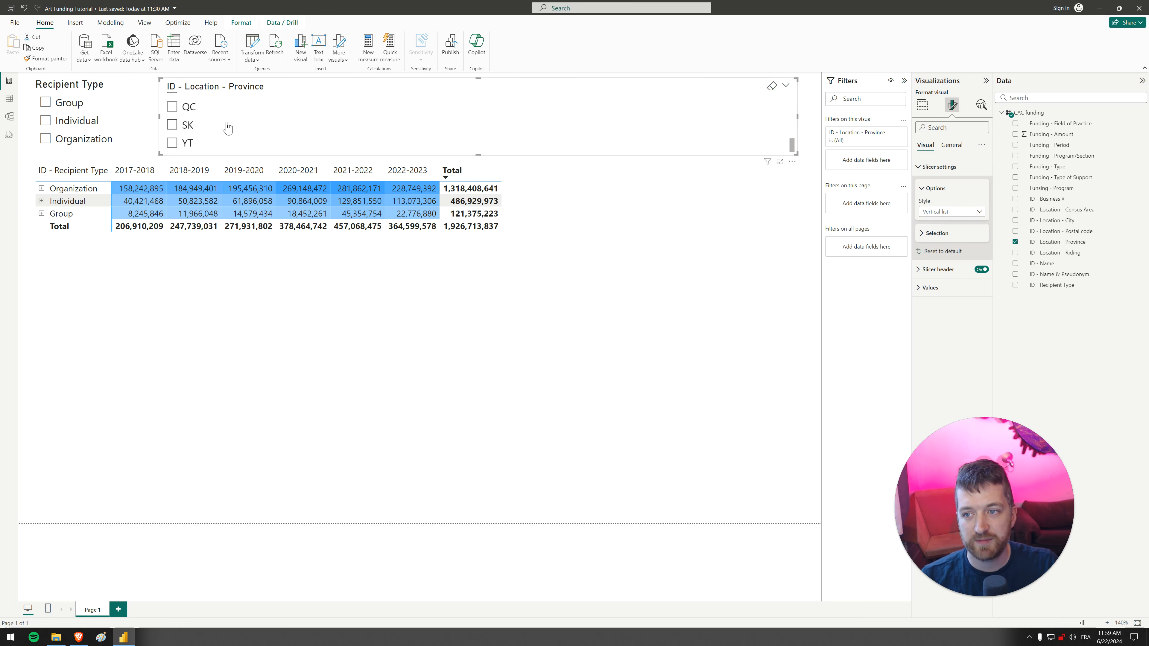
scroll(229, 128, up, 5)
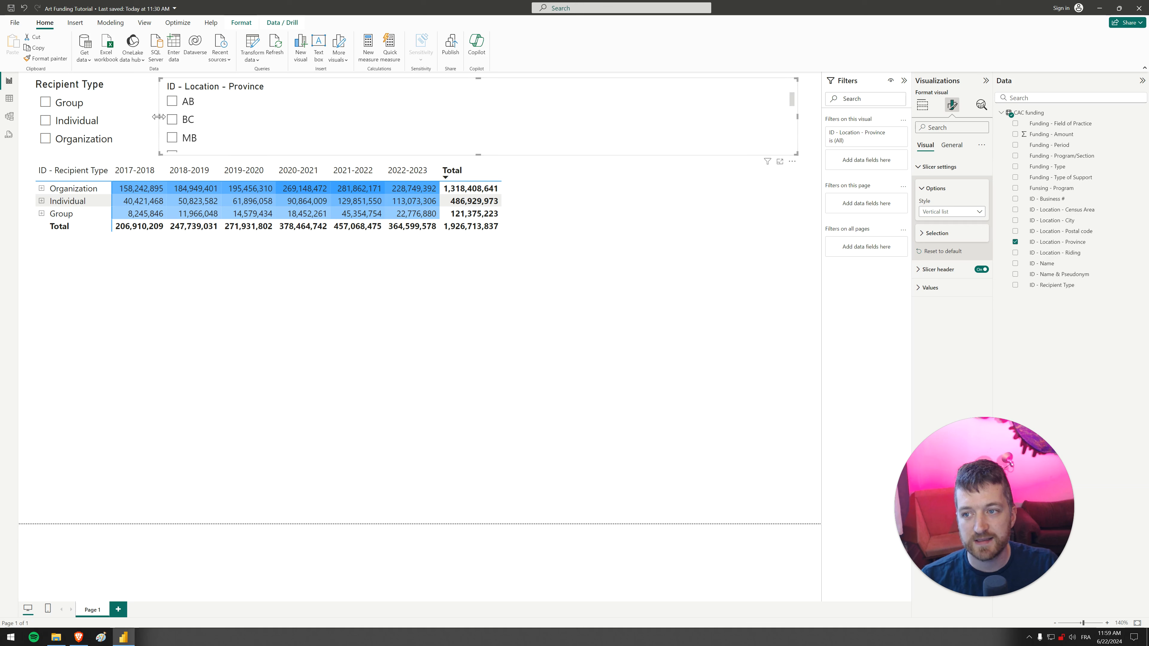
drag(159, 129, 710, 131)
drag(795, 154, 809, 355)
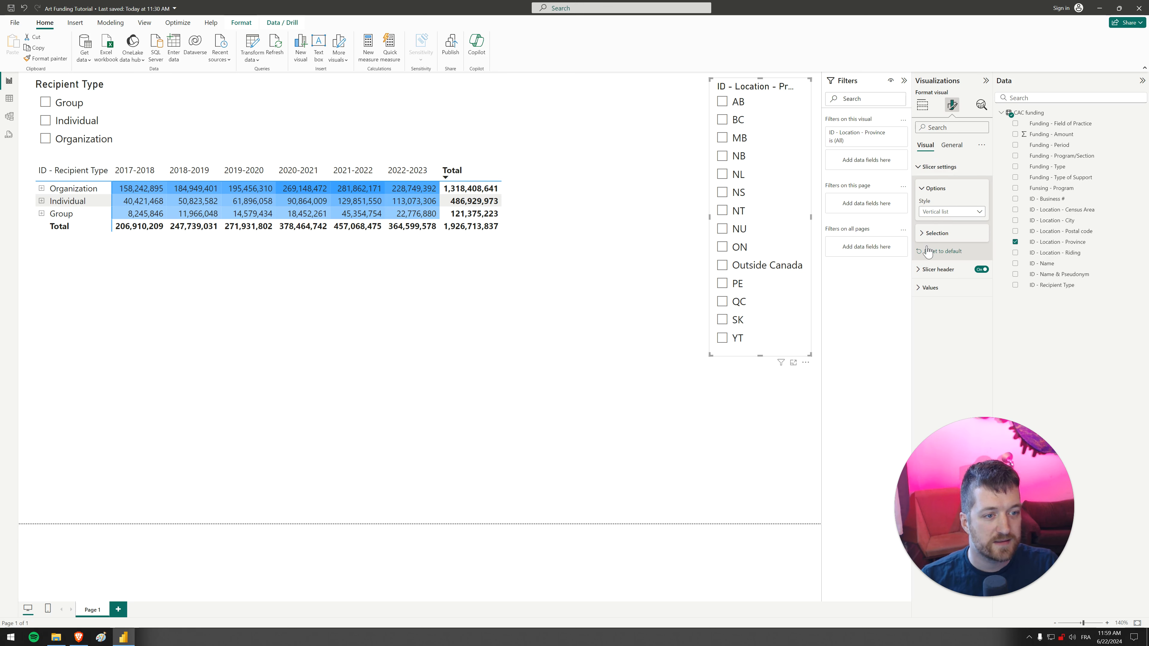
Show the province slicer's selection options and test picking single provinces, followed by NU, NT, NS and NL together.
click(931, 236)
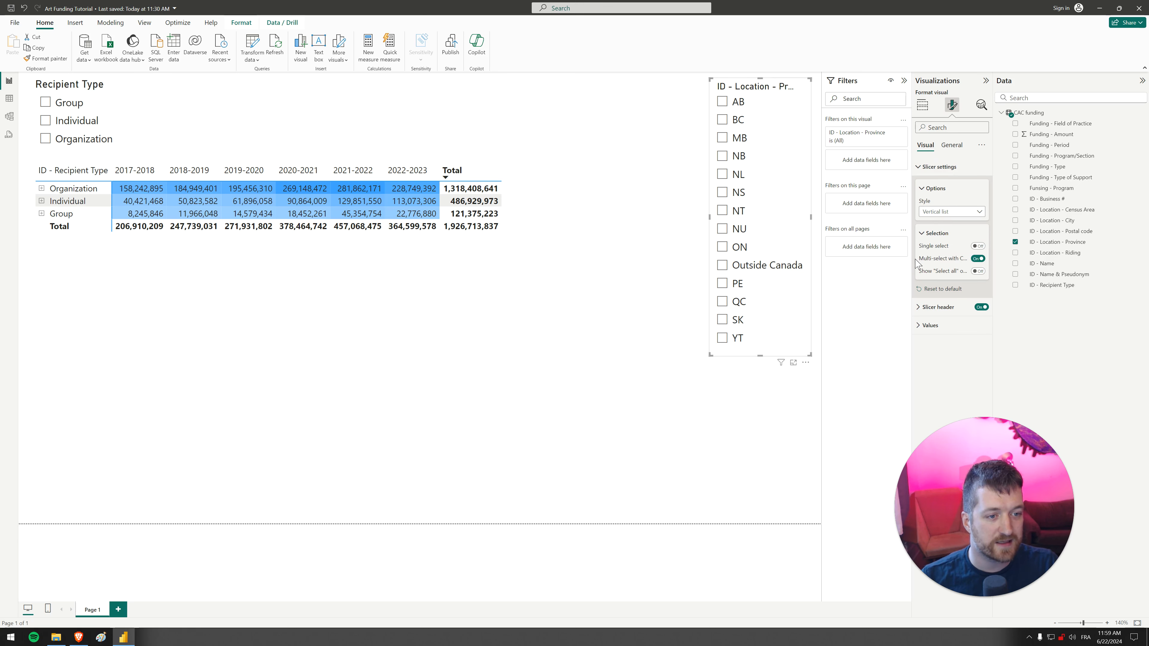
mouse_move(911, 260)
mouse_down()
mouse_move(881, 263)
mouse_move(894, 265)
mouse_up()
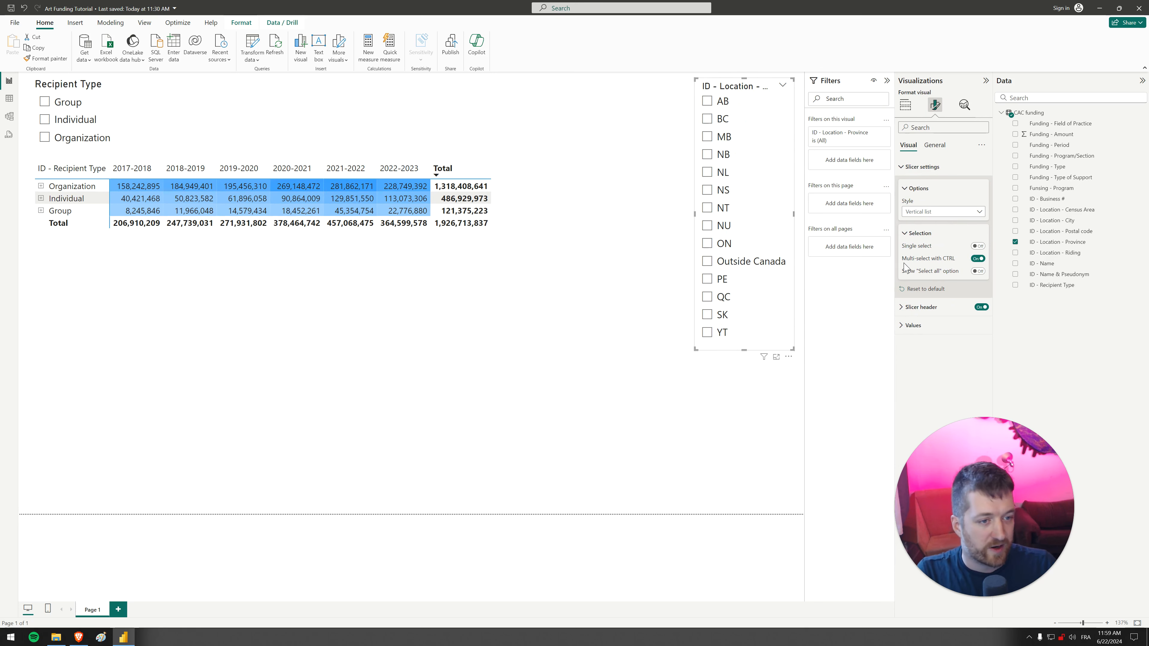
click(707, 154)
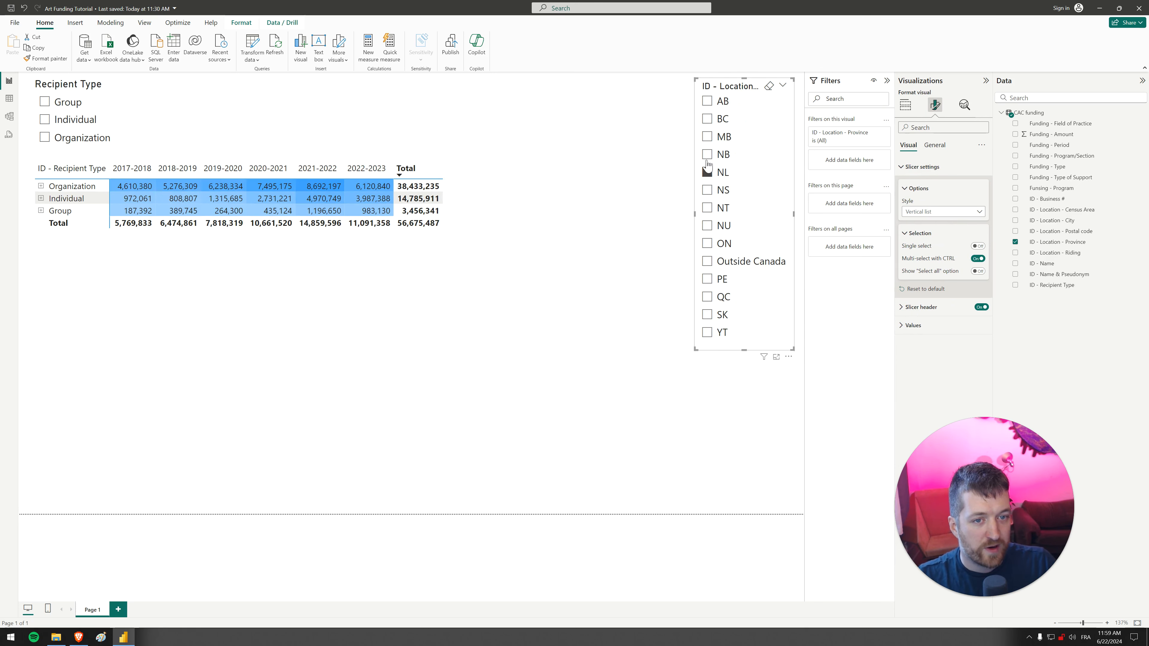
click(707, 172)
click(707, 243)
click(707, 226)
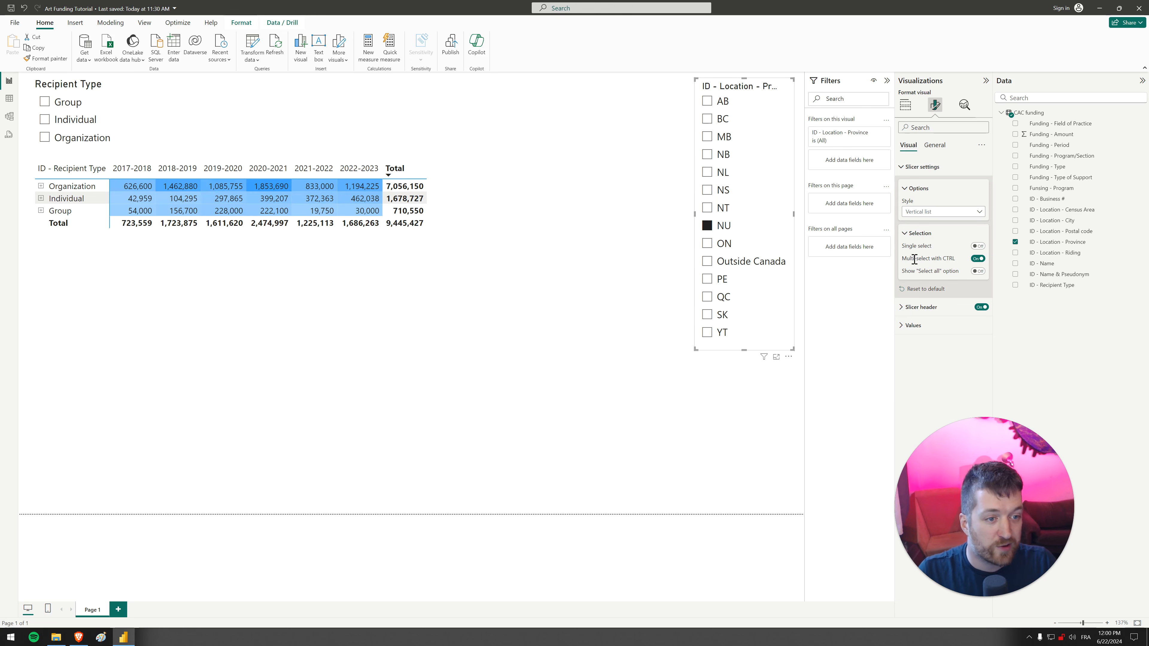
ctrl+click(769, 208)
ctrl+click(770, 190)
ctrl+click(769, 172)
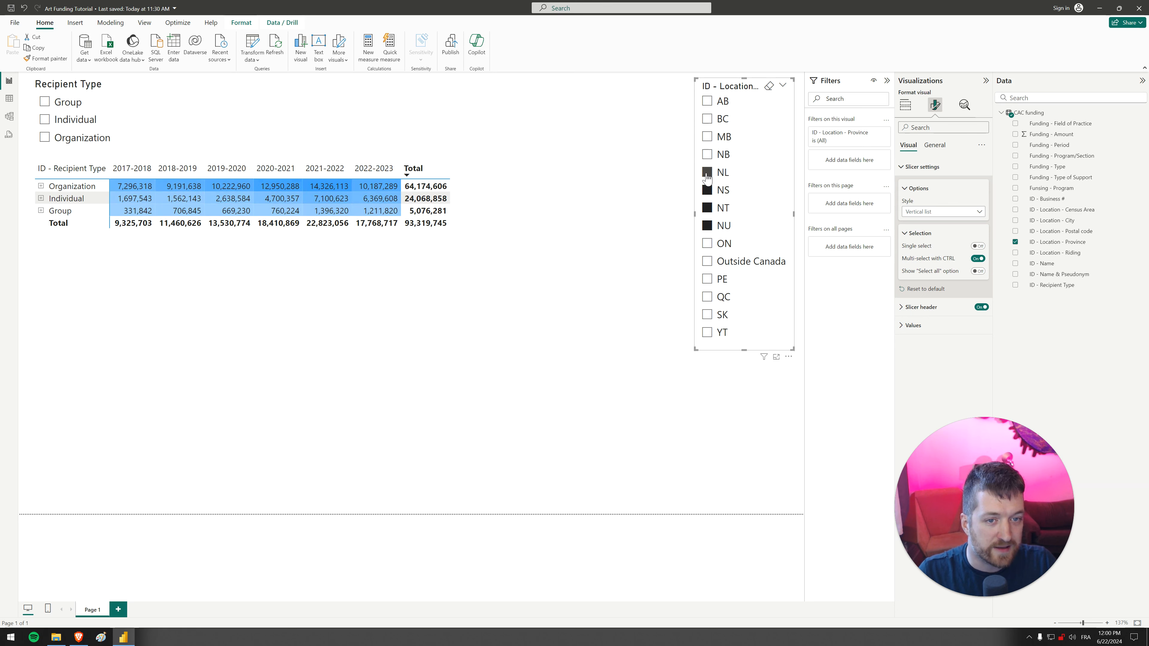
Turn off Multi-select with CTRL for the province slicer, clear its selection, and select NB, MB and BC.
click(978, 260)
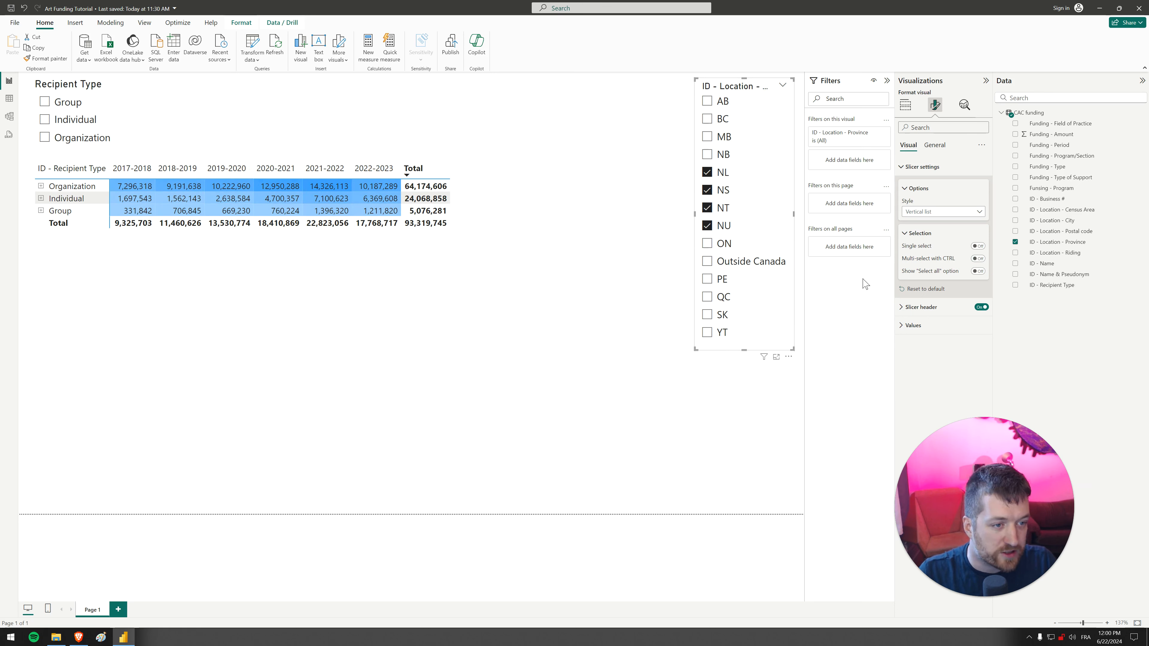
click(708, 175)
click(708, 174)
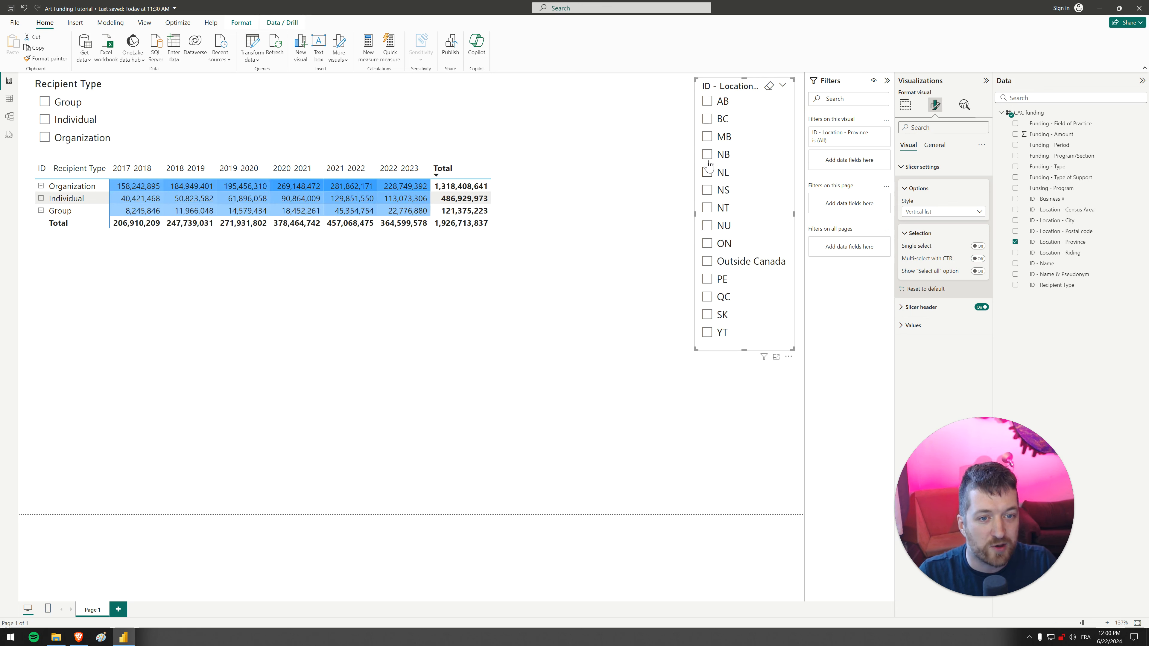
click(707, 154)
click(708, 136)
click(708, 120)
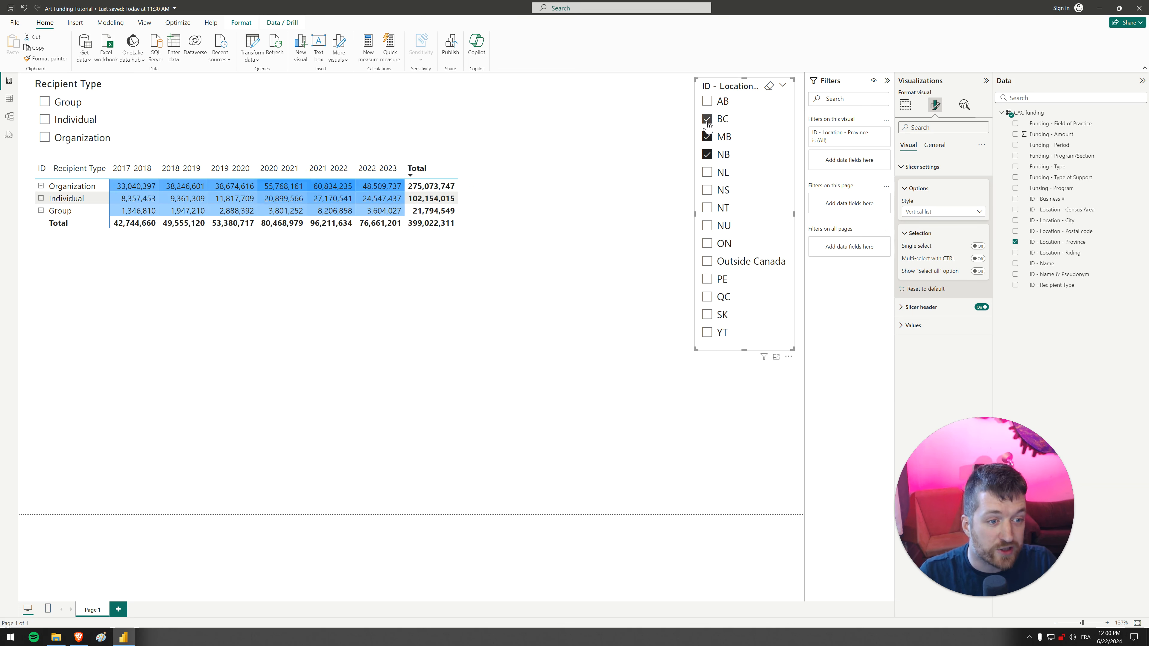
Turn on the province slicer's "Select all" option, heighten the slicer to fit it, and clear the selected provinces.
click(978, 271)
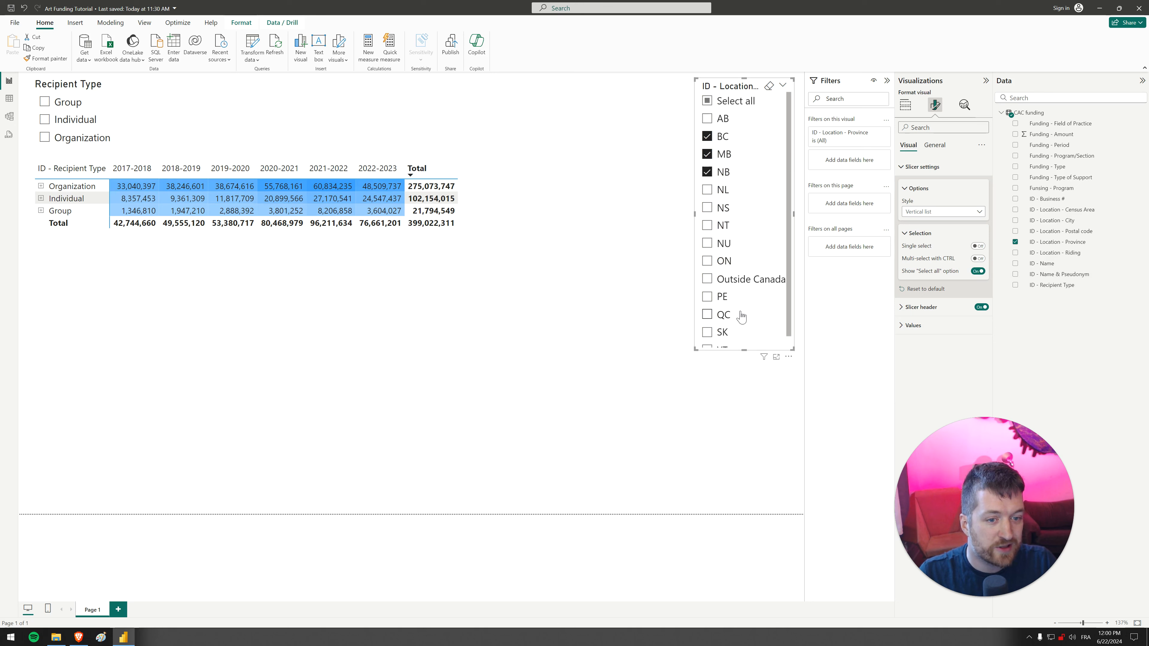
drag(743, 348, 743, 368)
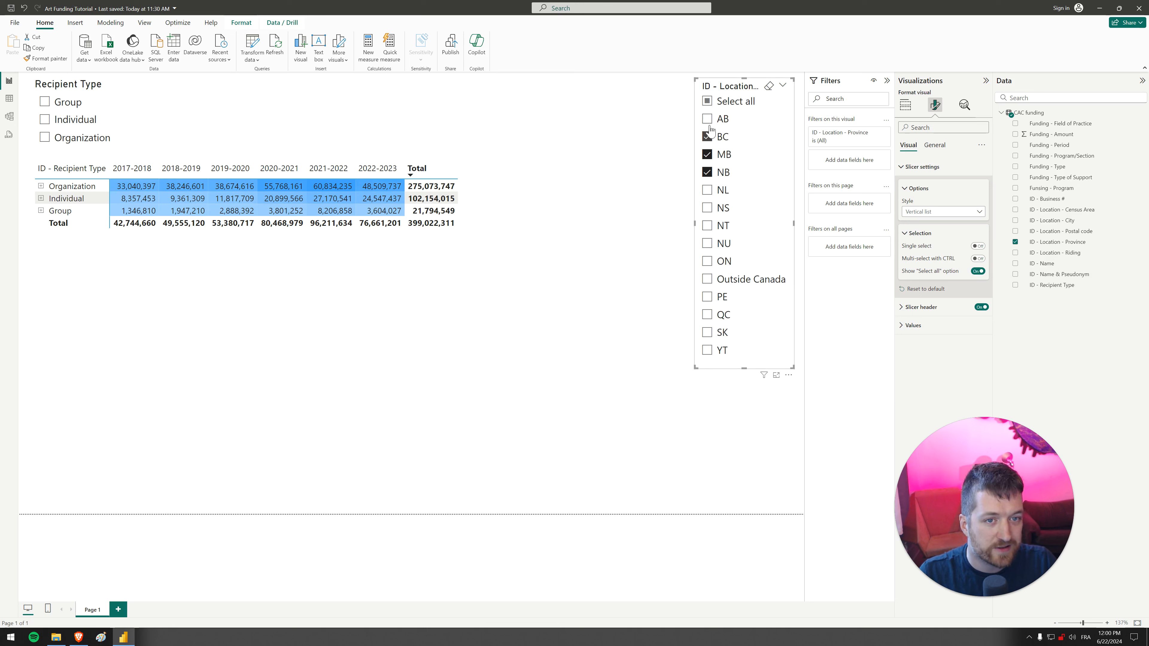
click(707, 100)
click(707, 102)
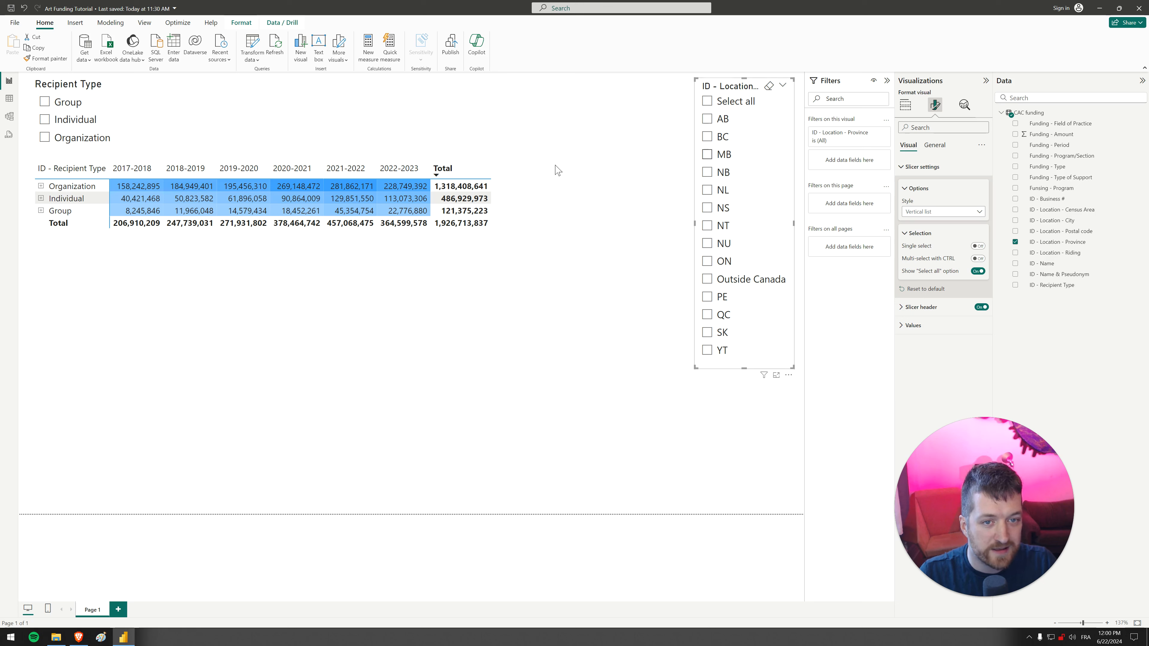
click(710, 191)
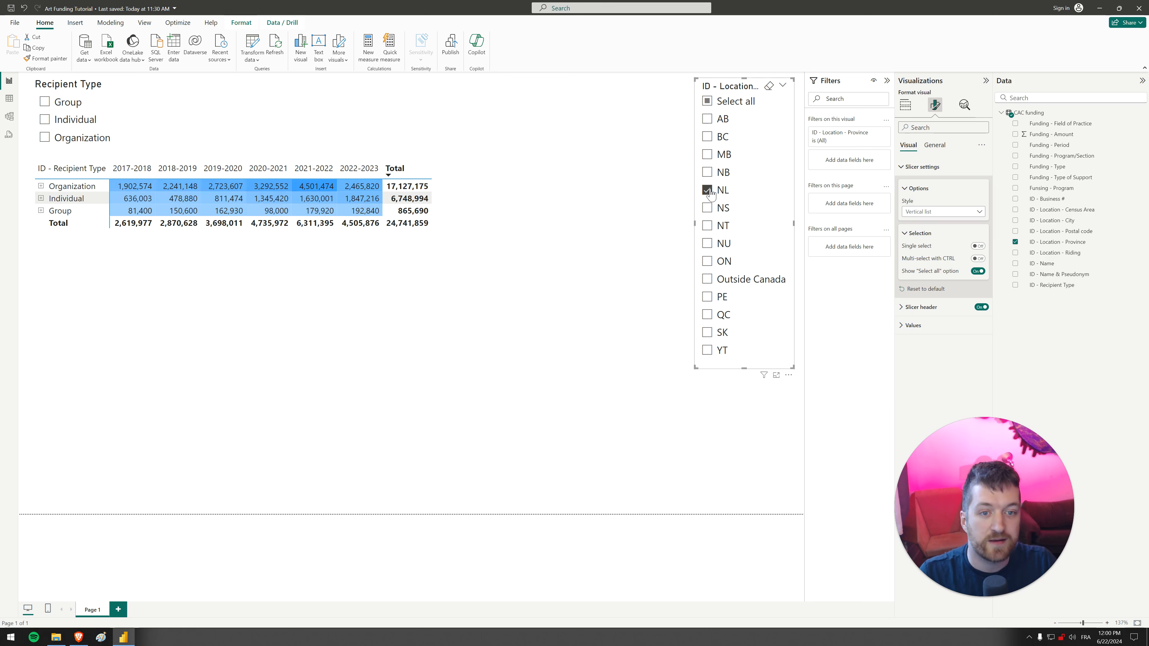
click(710, 192)
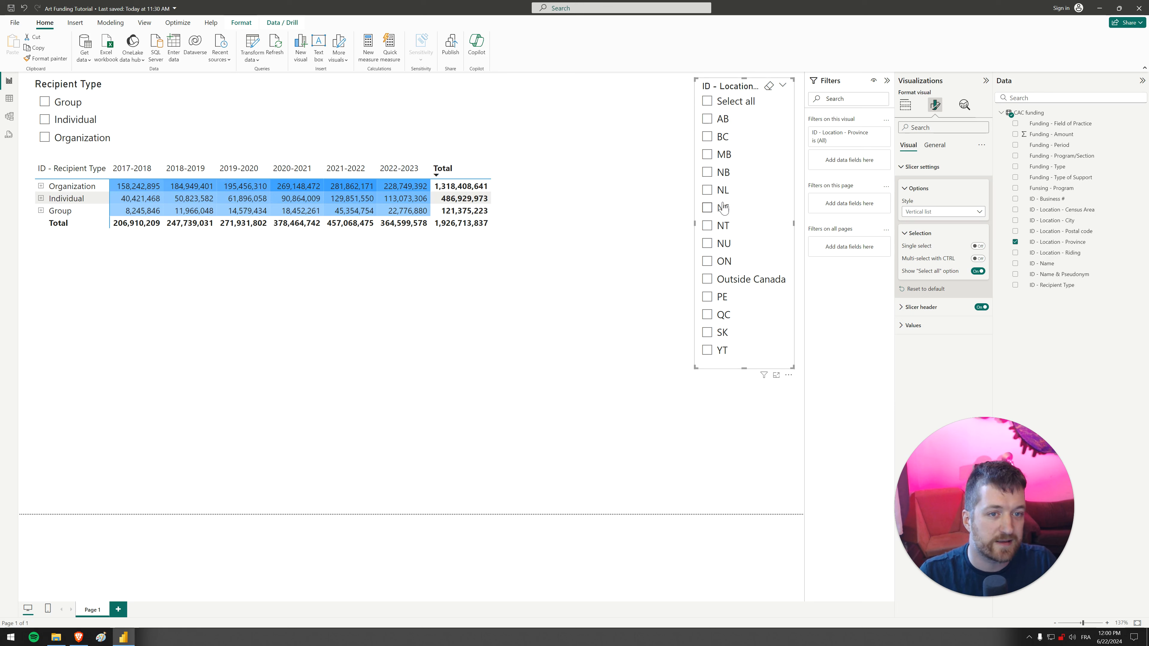
Try the Single select option and the search box on the province slicer, turning each off again.
click(977, 246)
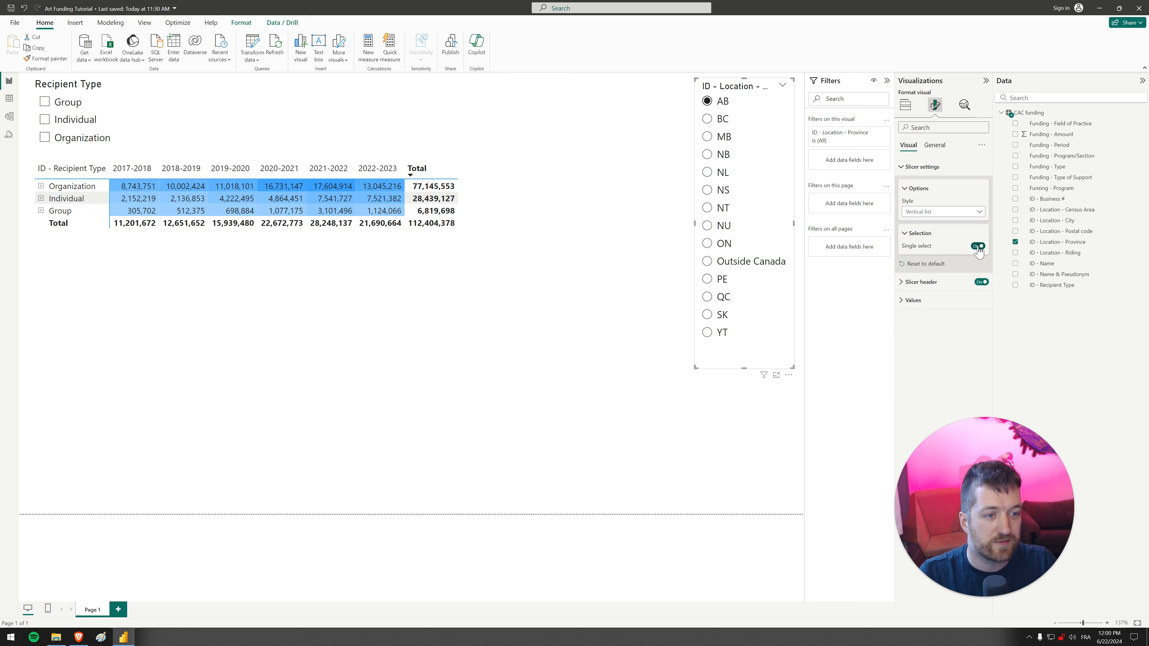
click(978, 248)
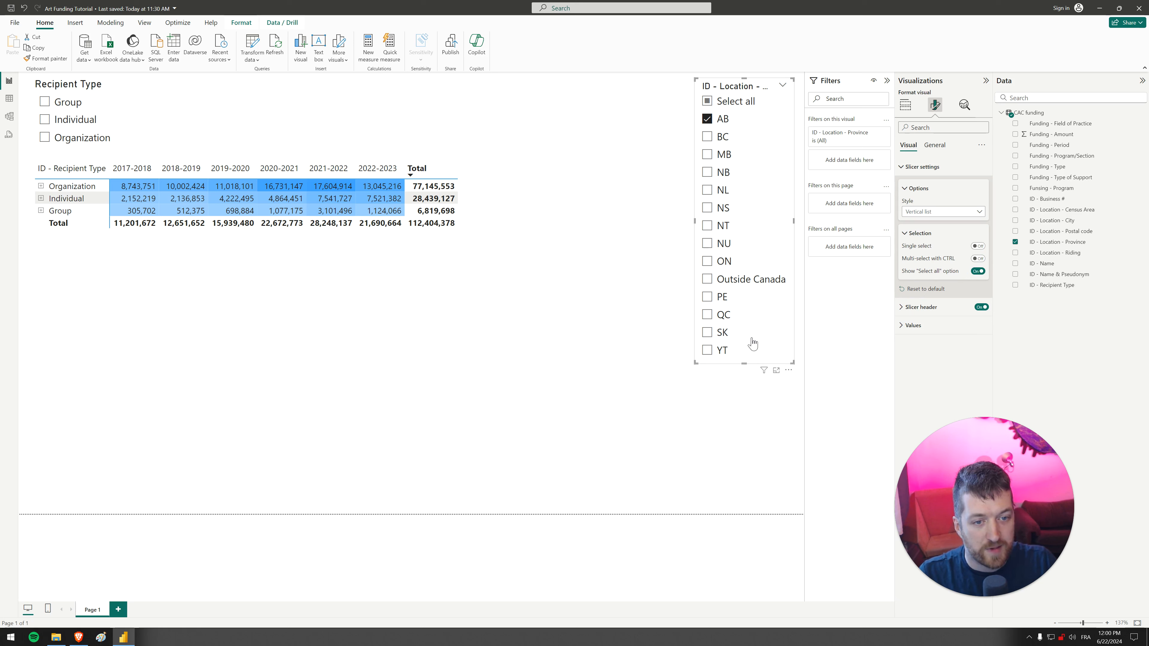
click(789, 371)
click(803, 380)
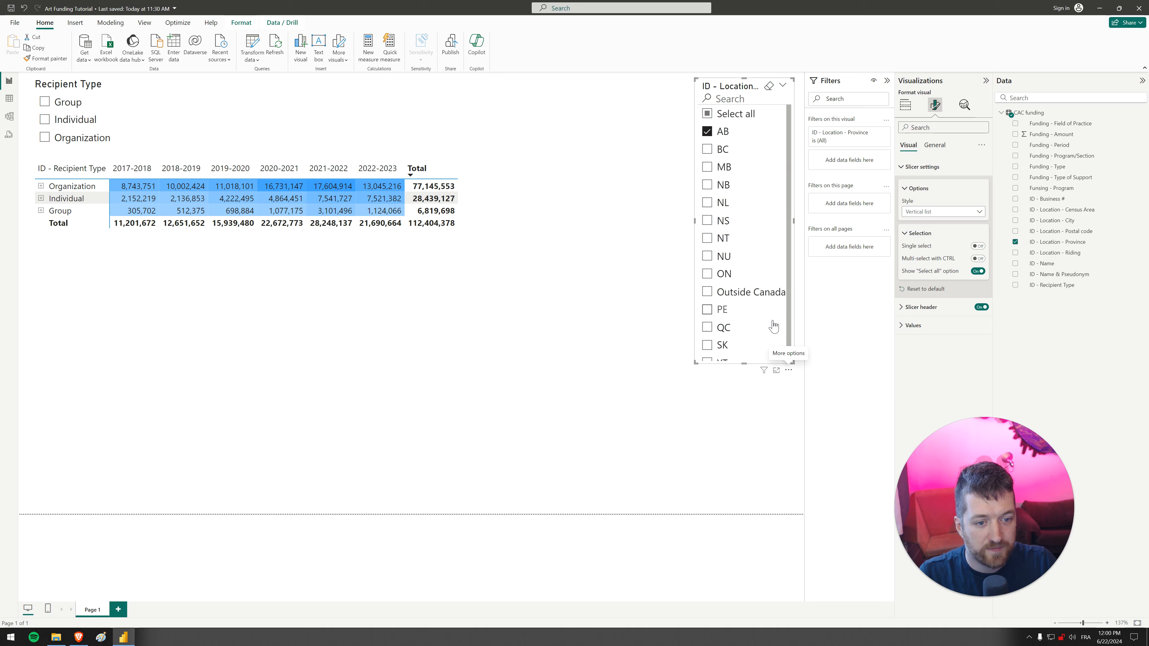
click(789, 370)
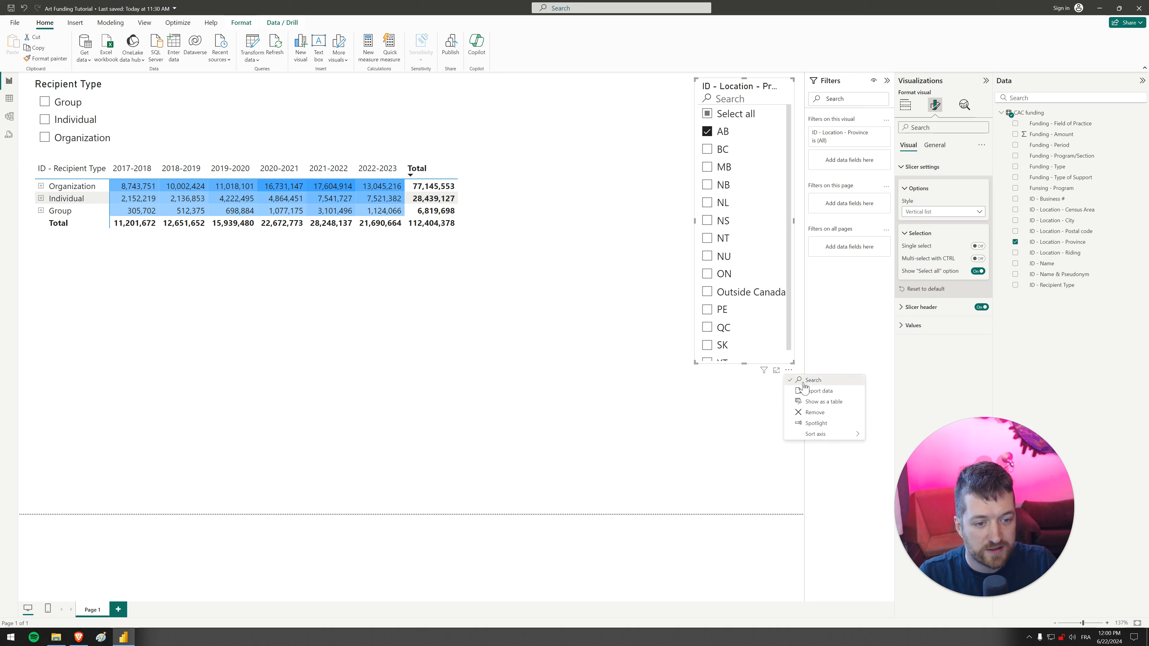
click(812, 380)
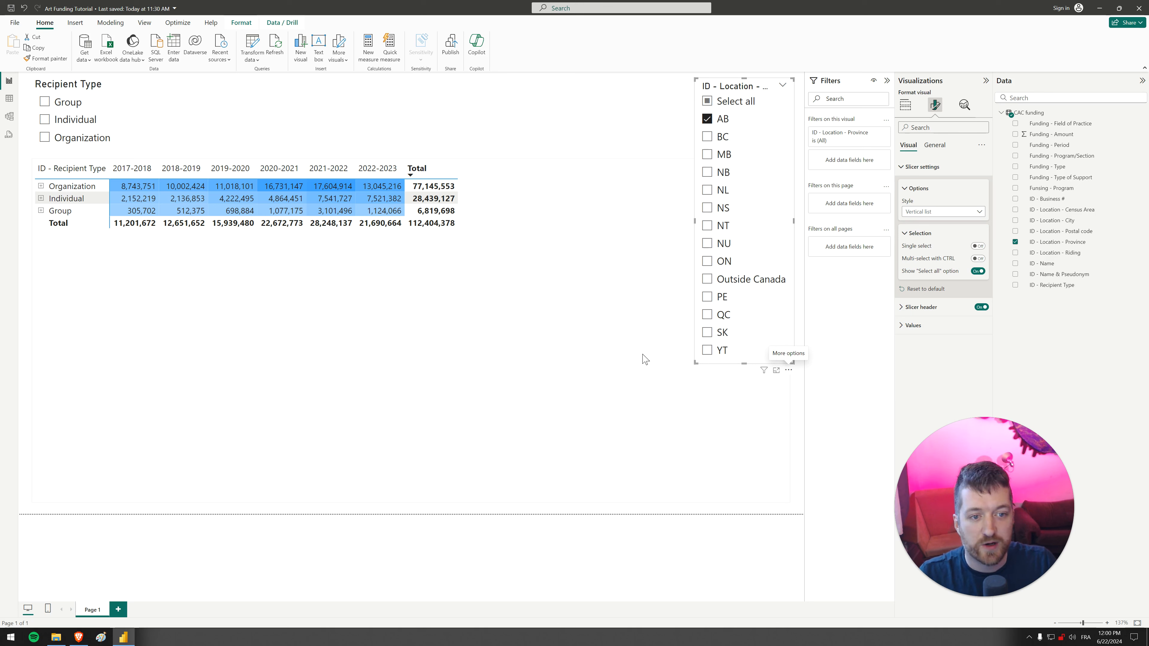
Narrow the matrix so that it ends just before the province slicer.
click(635, 261)
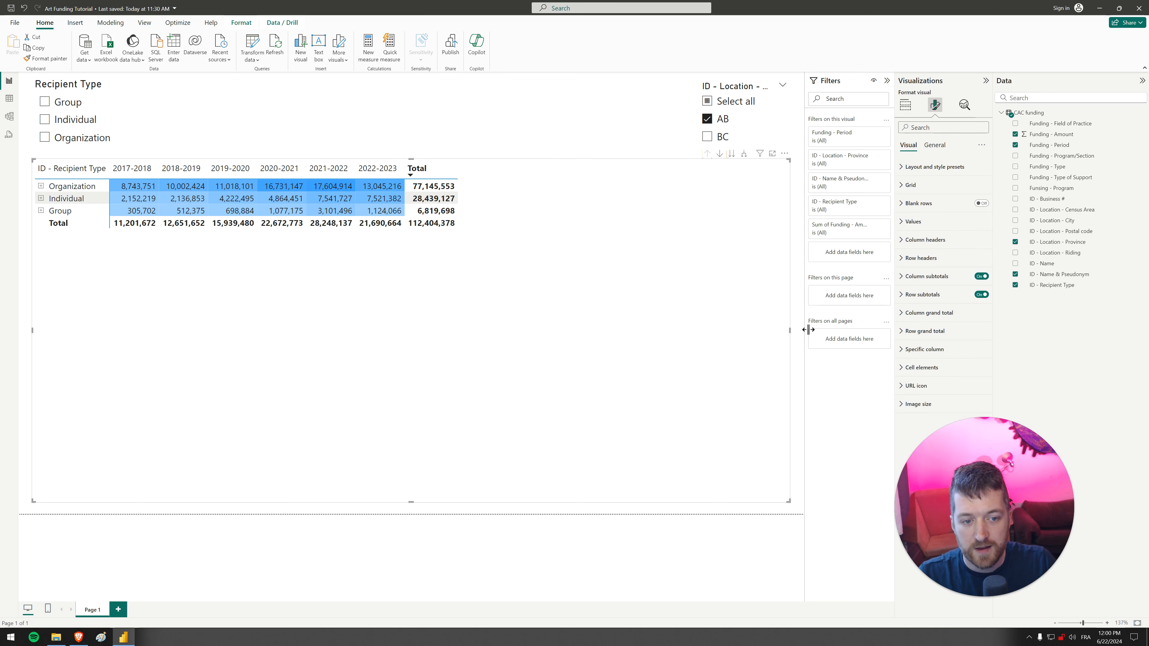
drag(789, 331, 688, 330)
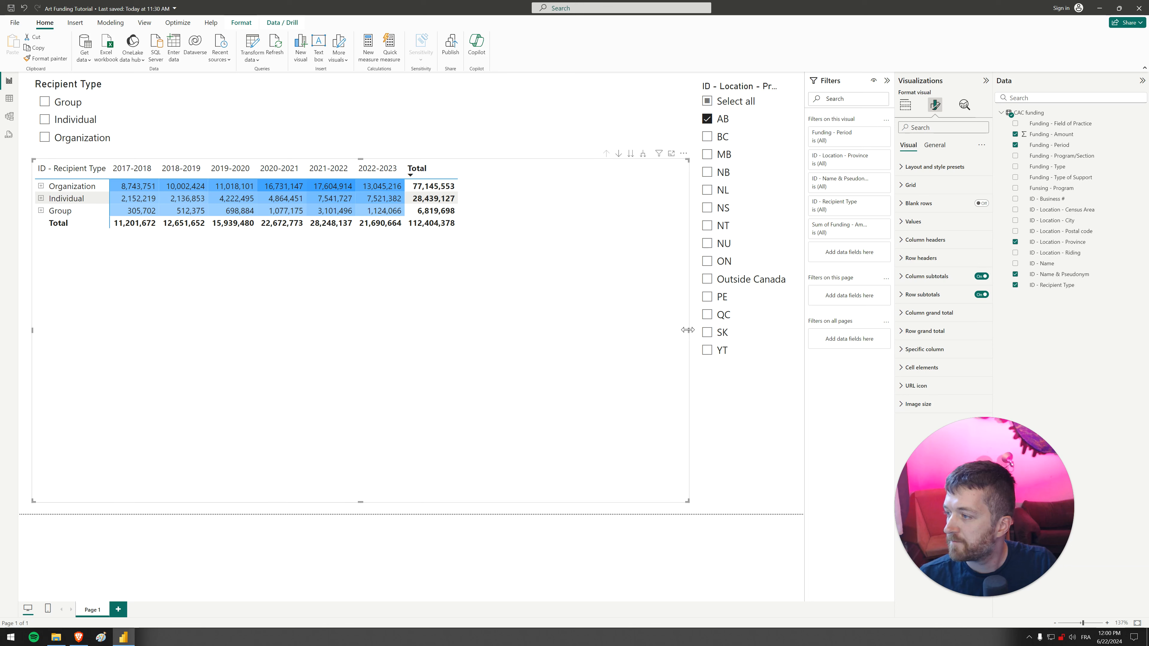
click(754, 437)
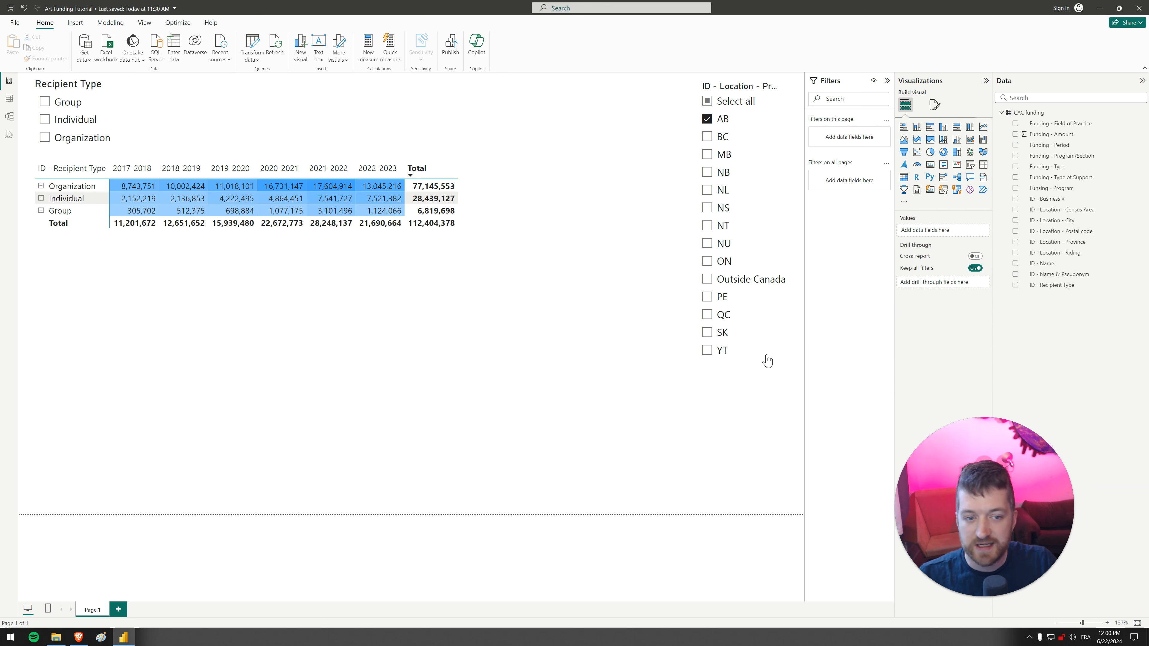
Shorten the province slicer so its visible list ends at Outside Canada, and select all provinces.
click(756, 354)
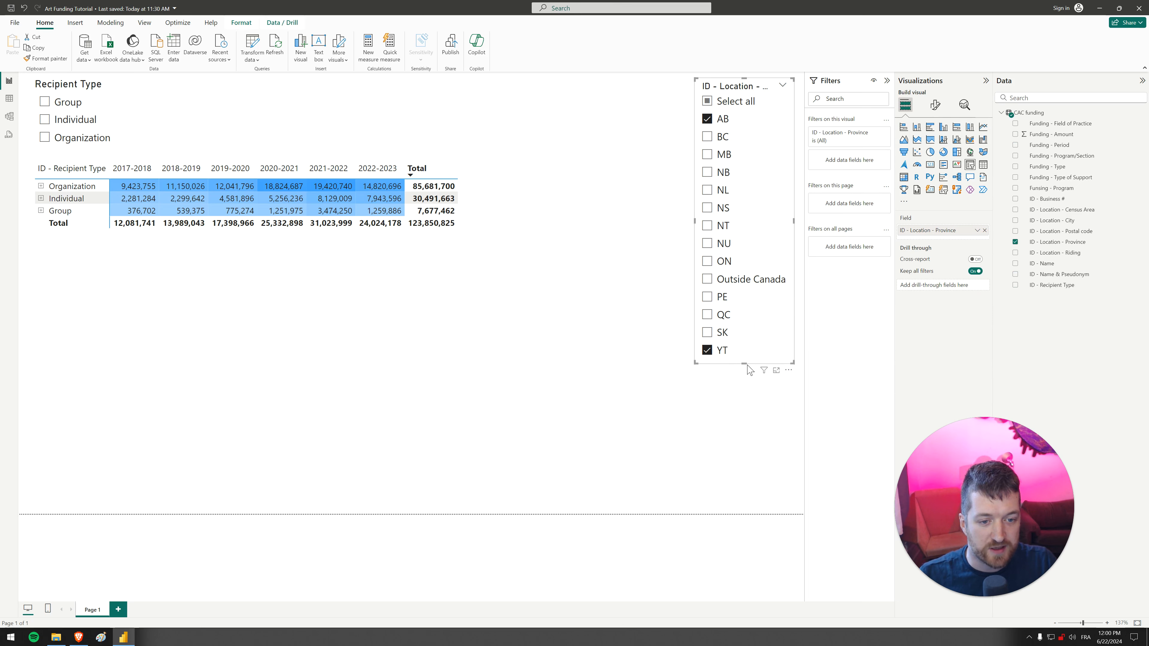
drag(745, 364, 745, 297)
scroll(742, 226, down, 3)
click(708, 281)
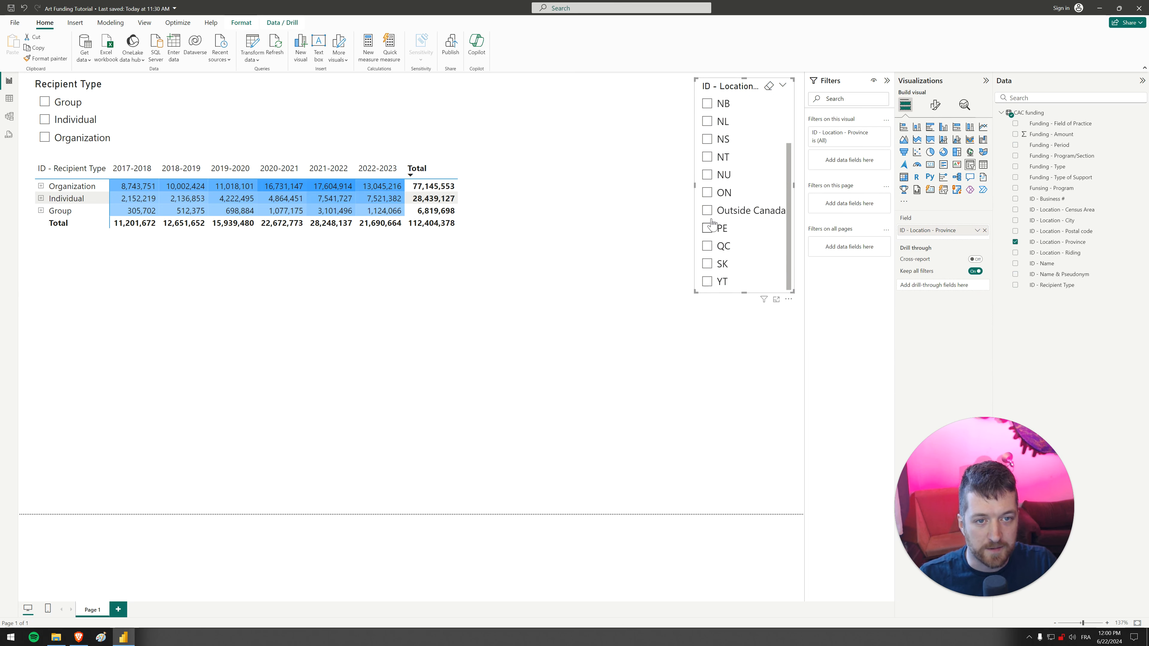
scroll(723, 159, up, 3)
click(710, 101)
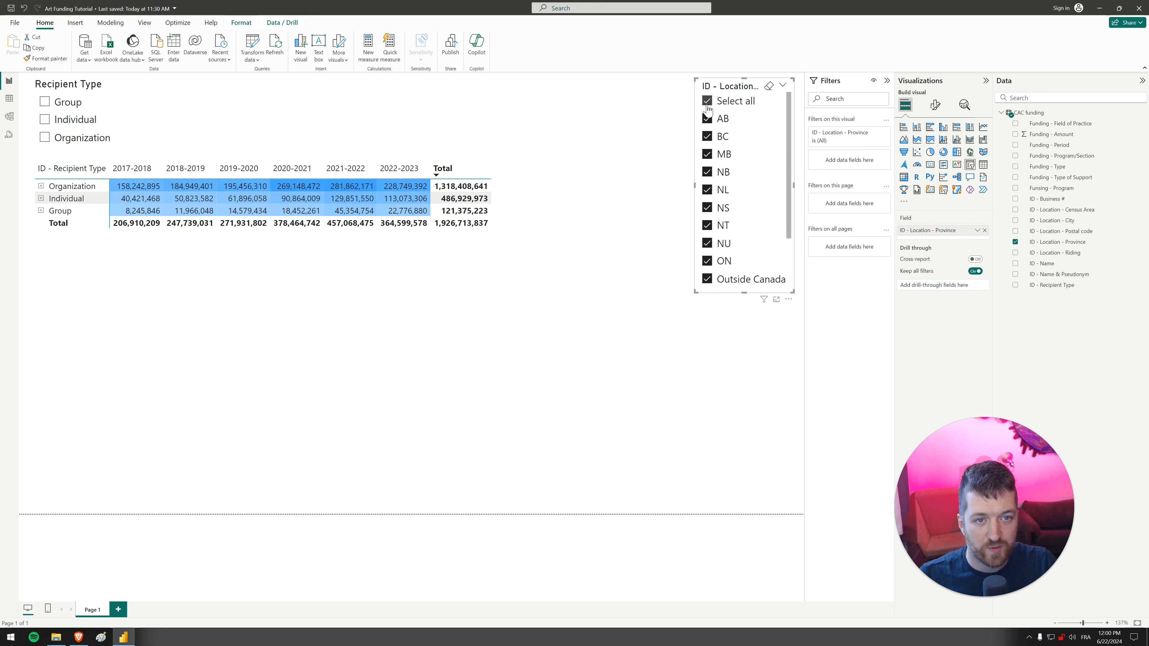
click(741, 387)
scroll(756, 210, down, 3)
scroll(753, 213, up, 3)
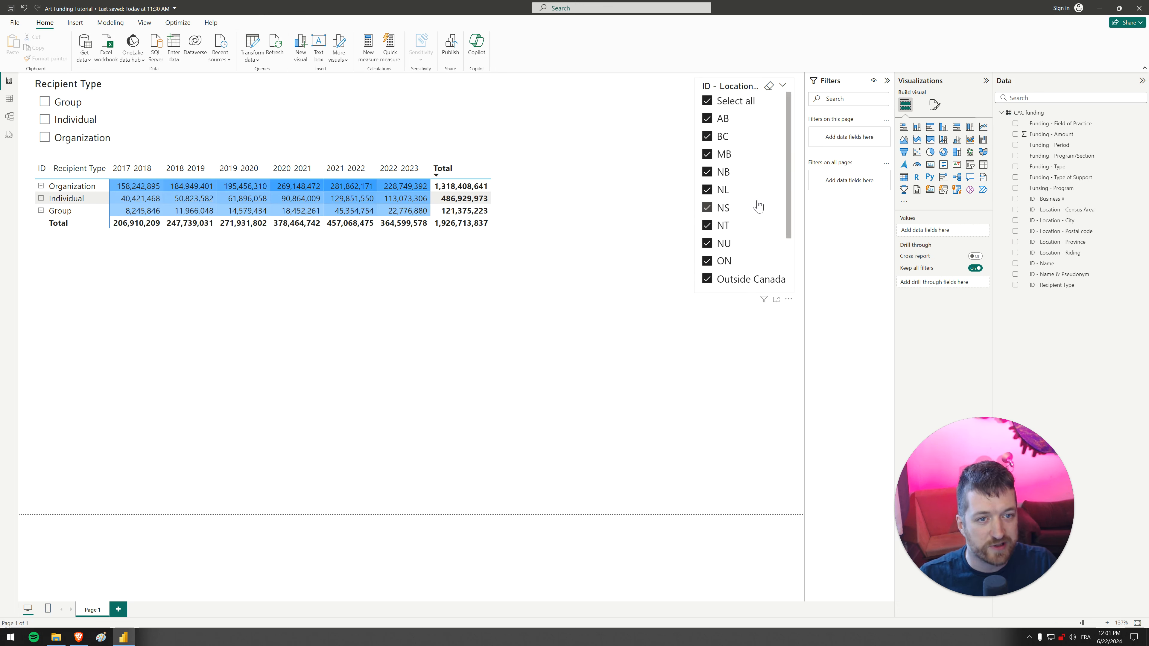
Insert an empty slicer below the province slicer and widen both slicers equally, narrowing the matrix to make room.
click(970, 164)
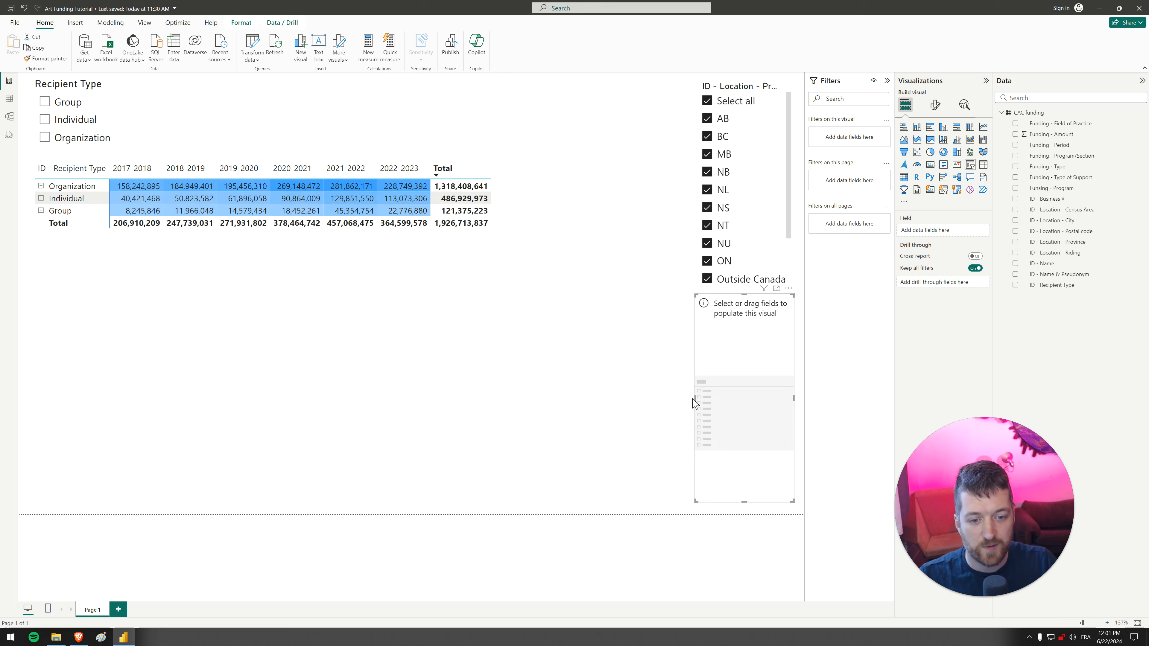
drag(695, 402, 661, 401)
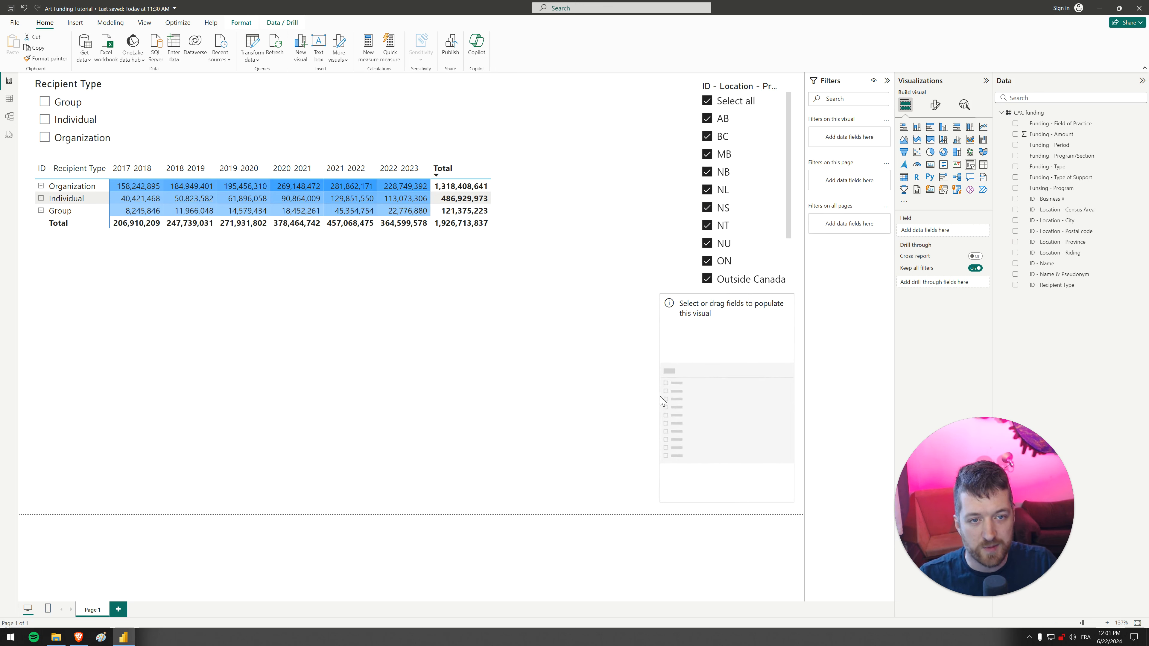
click(697, 199)
drag(693, 184, 660, 185)
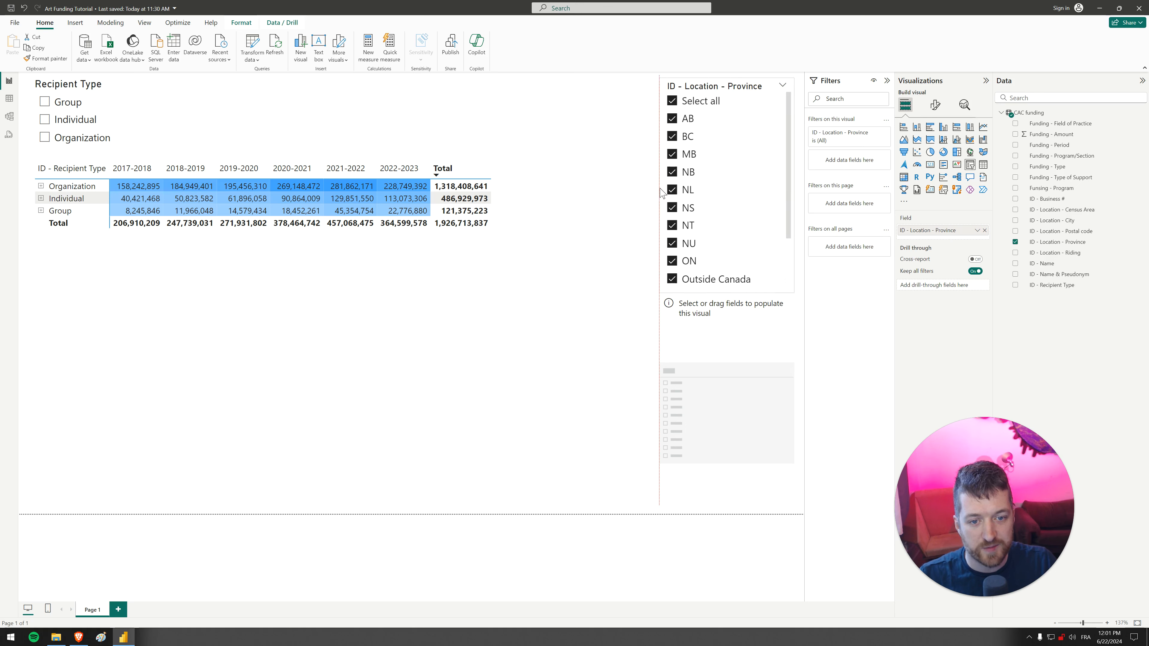
click(672, 337)
drag(688, 329, 648, 334)
Add the ID - Name & Pseudonym field to the empty slicer and widen the slicer so longer names fit.
click(778, 390)
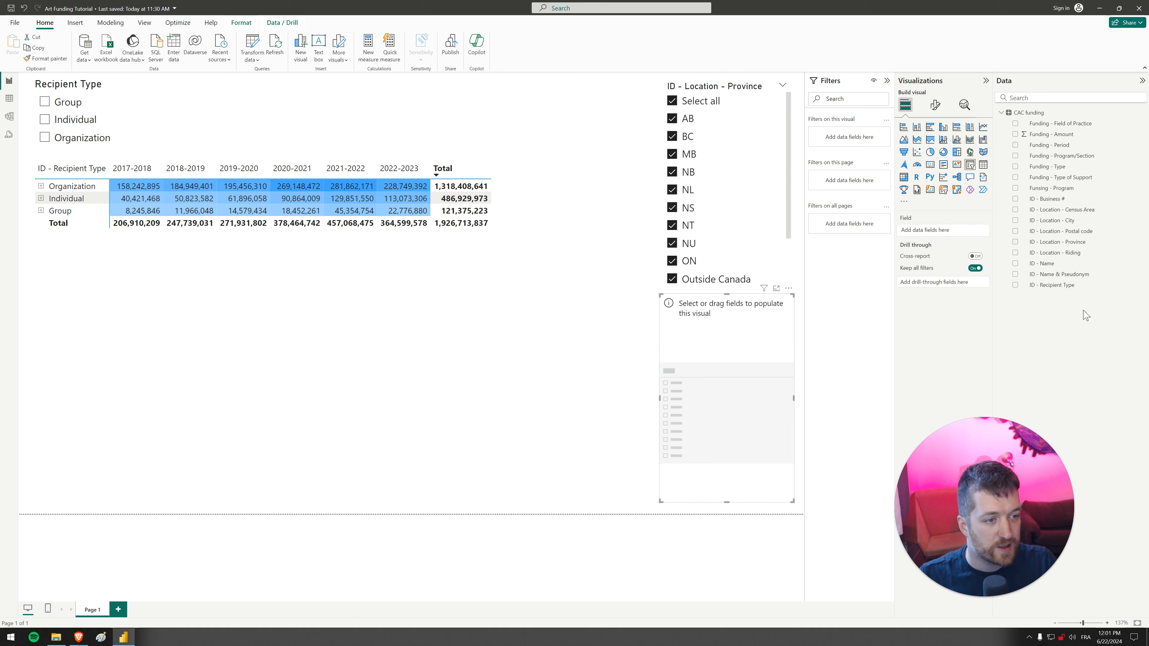
drag(1066, 282, 747, 367)
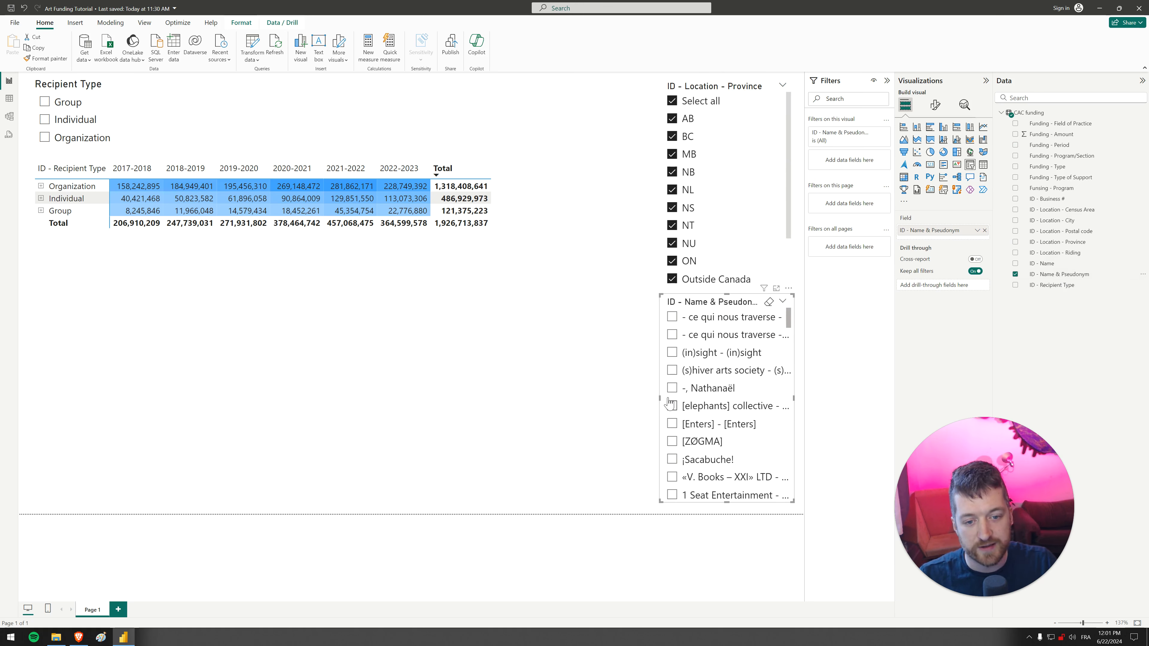
click(659, 399)
drag(659, 402, 572, 388)
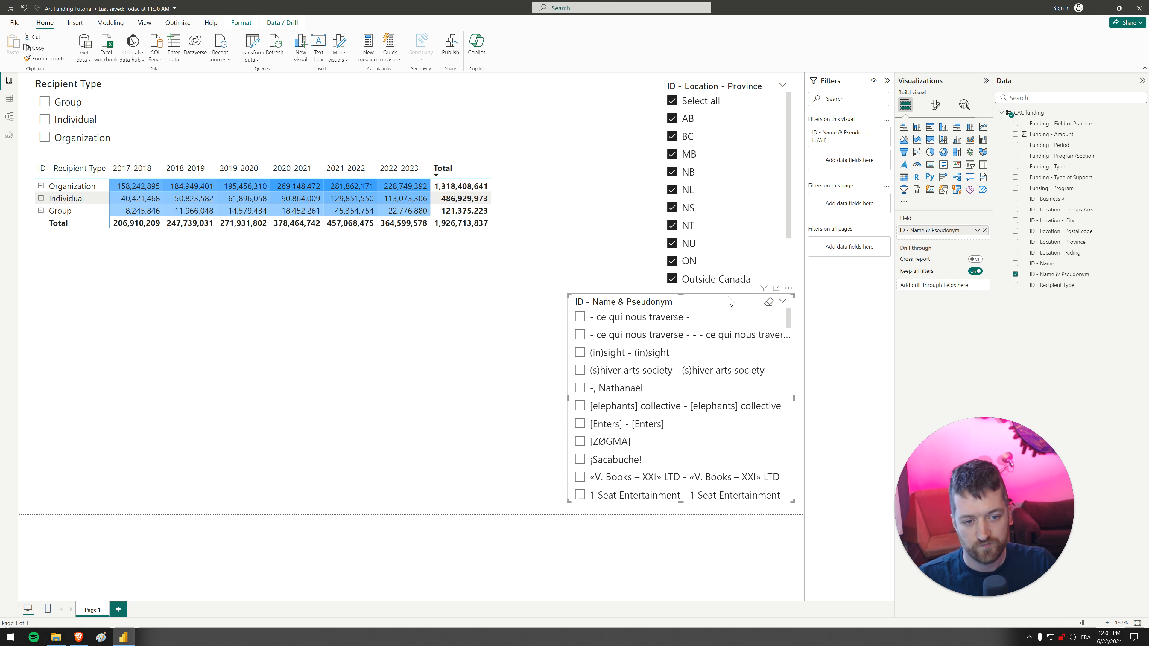
Move the name slicer beside the Recipient Type slicer and resize it to fit above the matrix.
drag(731, 302, 318, 89)
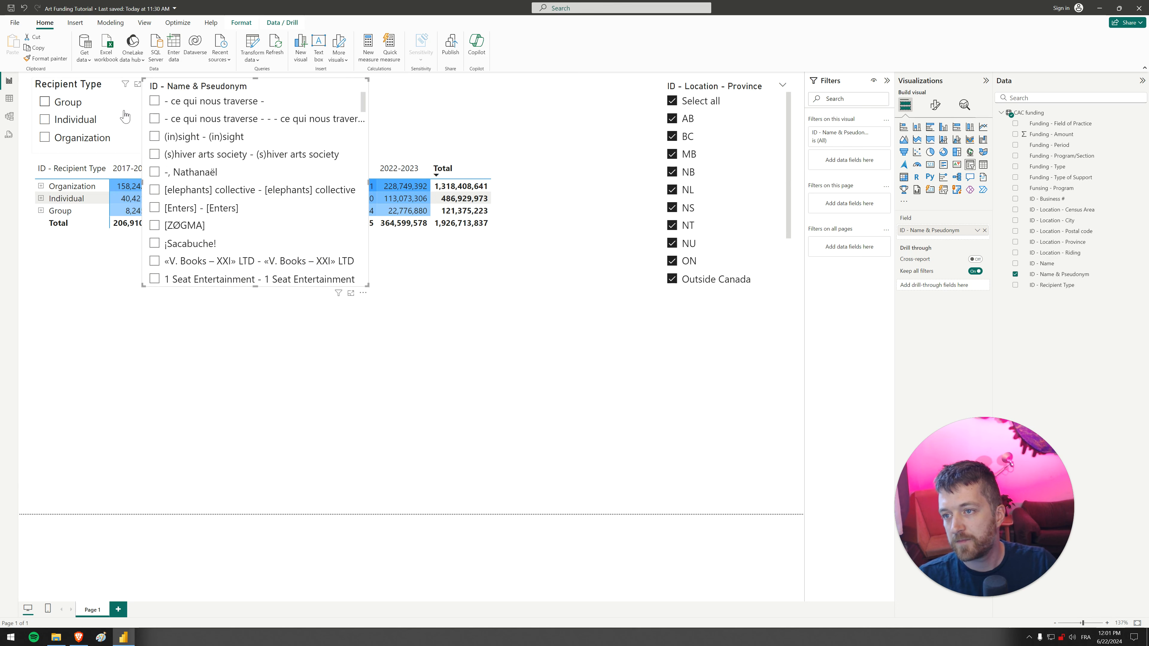
click(116, 87)
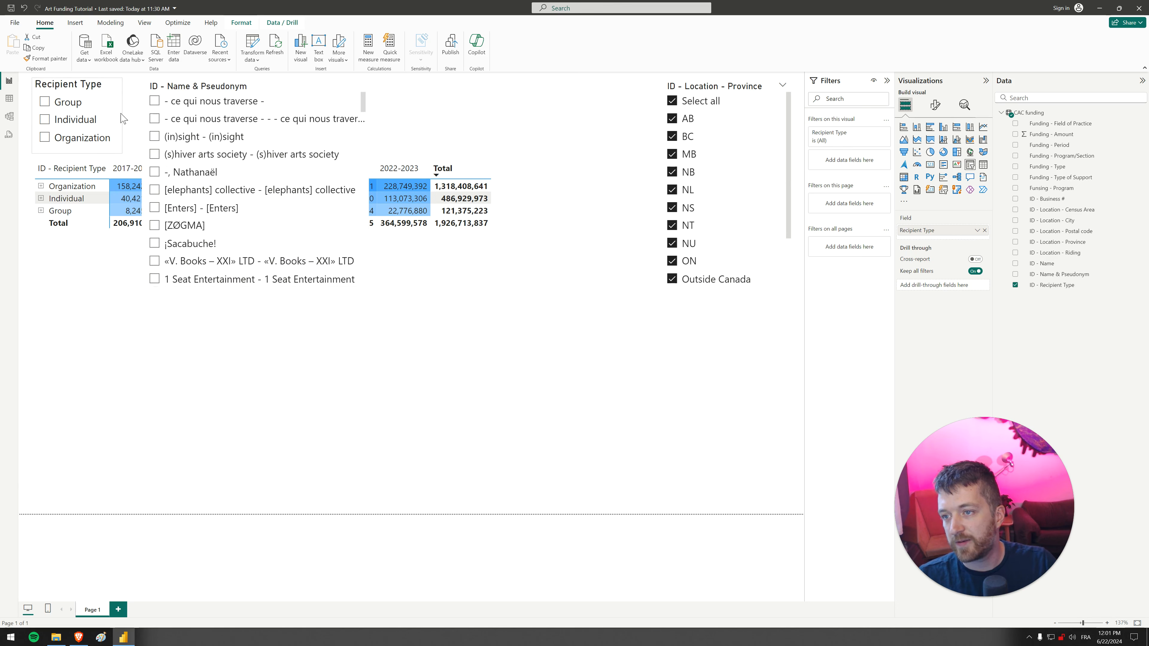
click(194, 84)
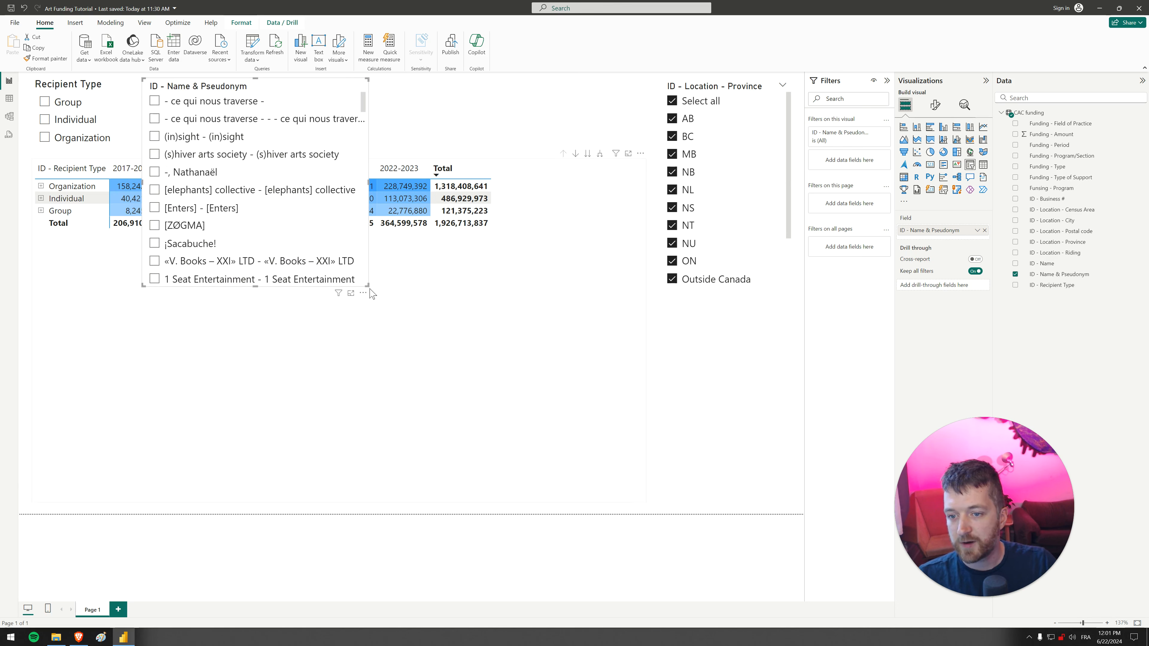
drag(370, 226, 464, 161)
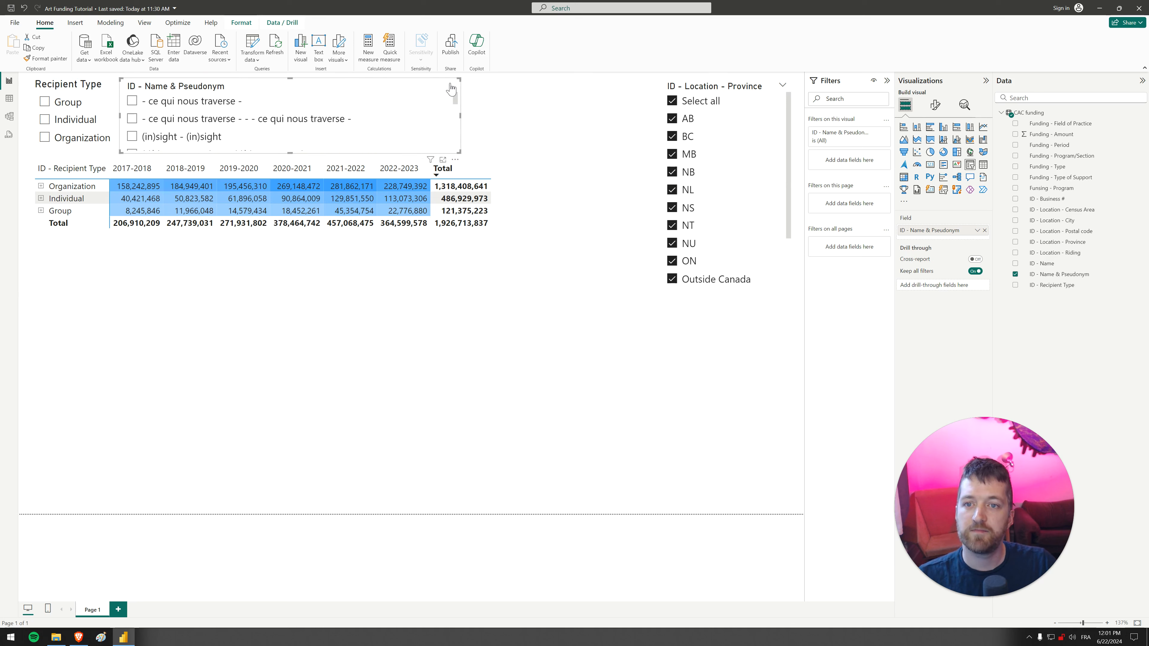
Enable search in the name slicer and browse its list of names.
click(455, 160)
click(475, 212)
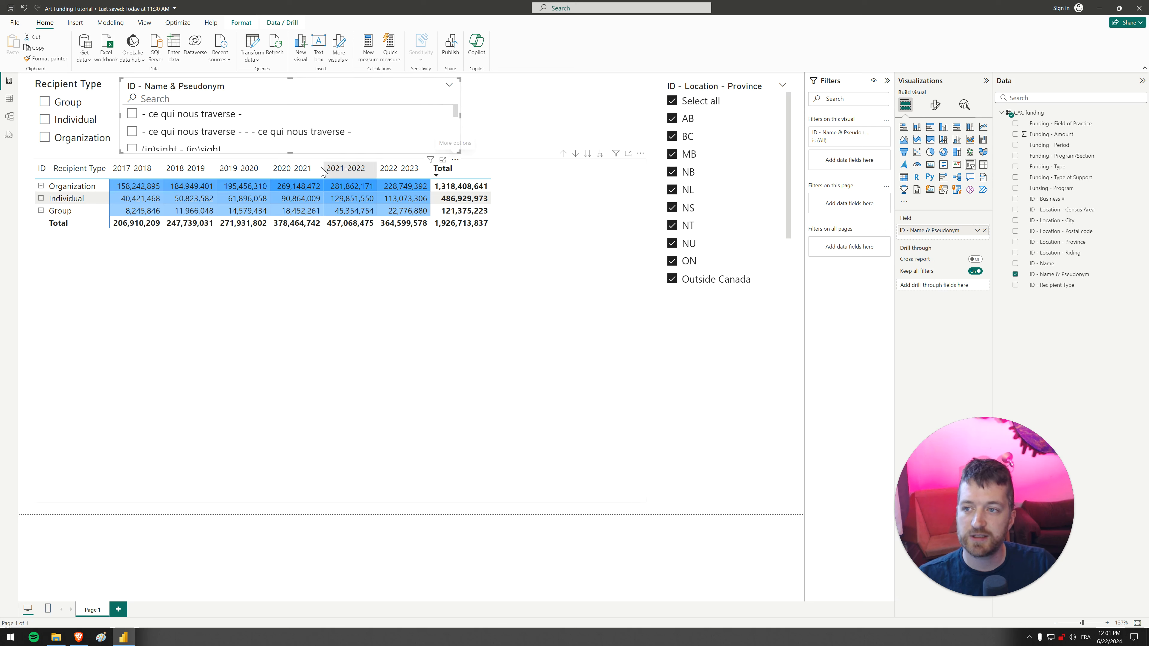
scroll(392, 130, down, 6)
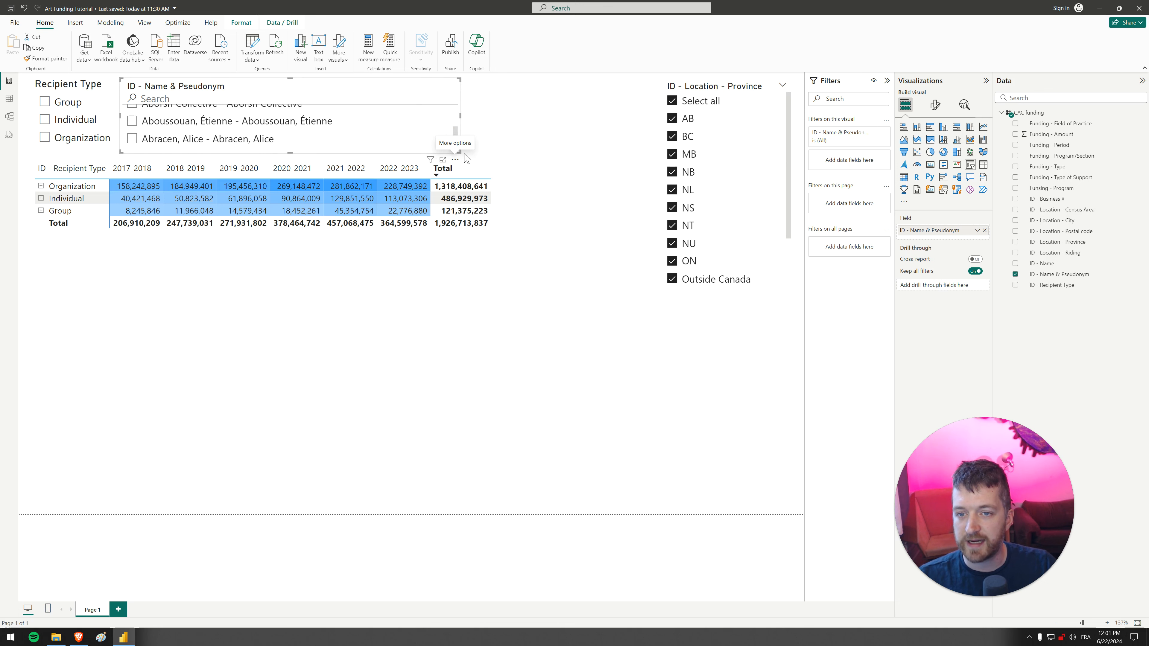
Lengthen the name slicer to list more names, then lower the matrix's upper edge beneath it and widen the matrix slightly.
drag(458, 151, 457, 210)
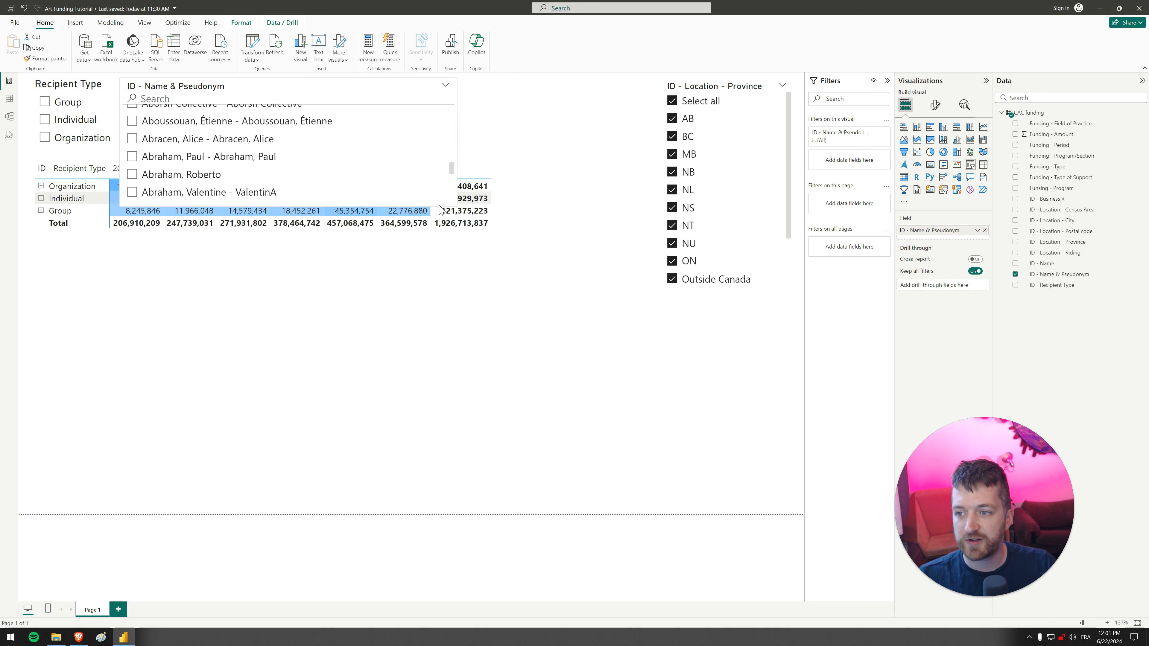
click(94, 274)
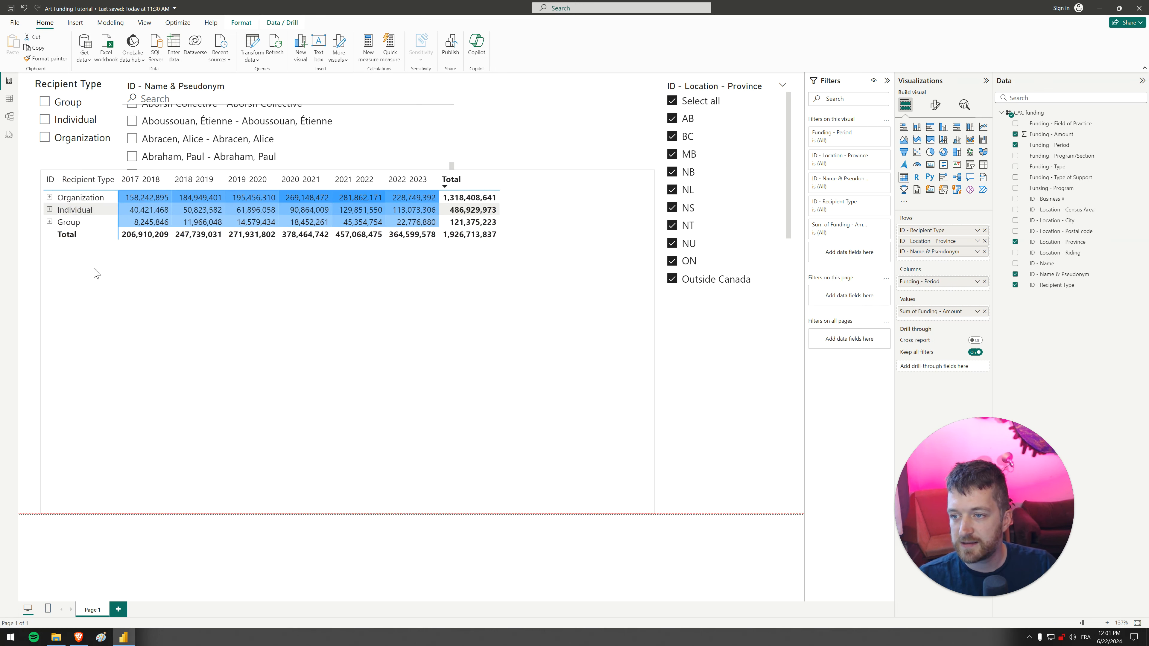
drag(95, 274, 81, 273)
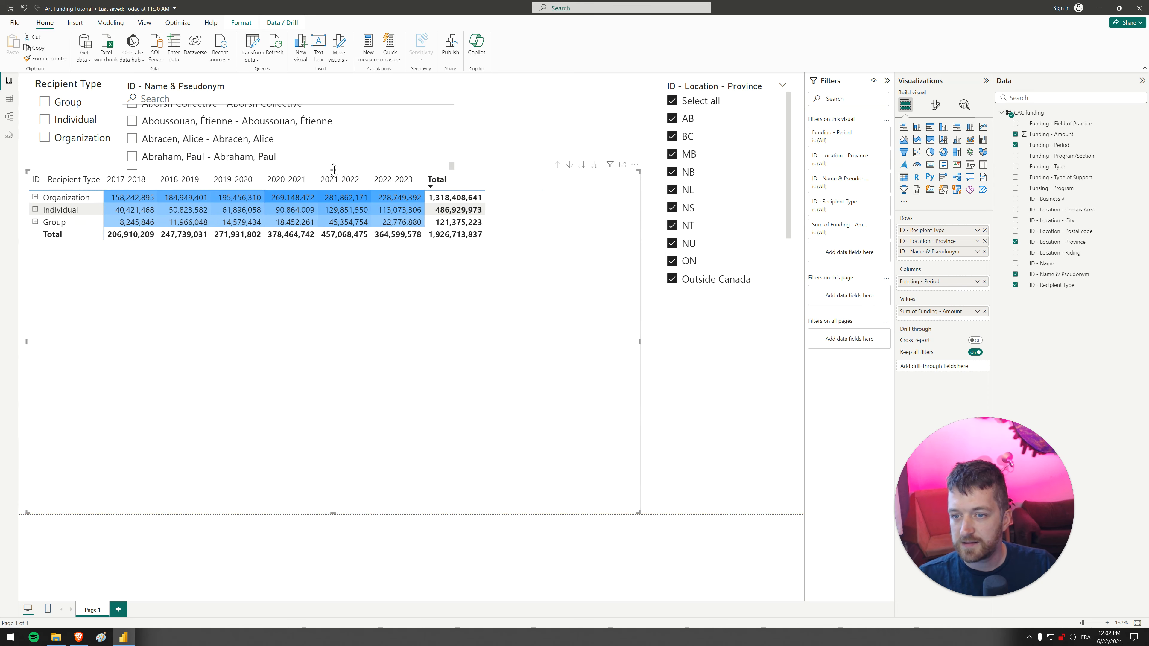
drag(333, 170, 314, 218)
mouse_move(242, 397)
mouse_down()
mouse_move(247, 375)
mouse_move(251, 388)
mouse_up()
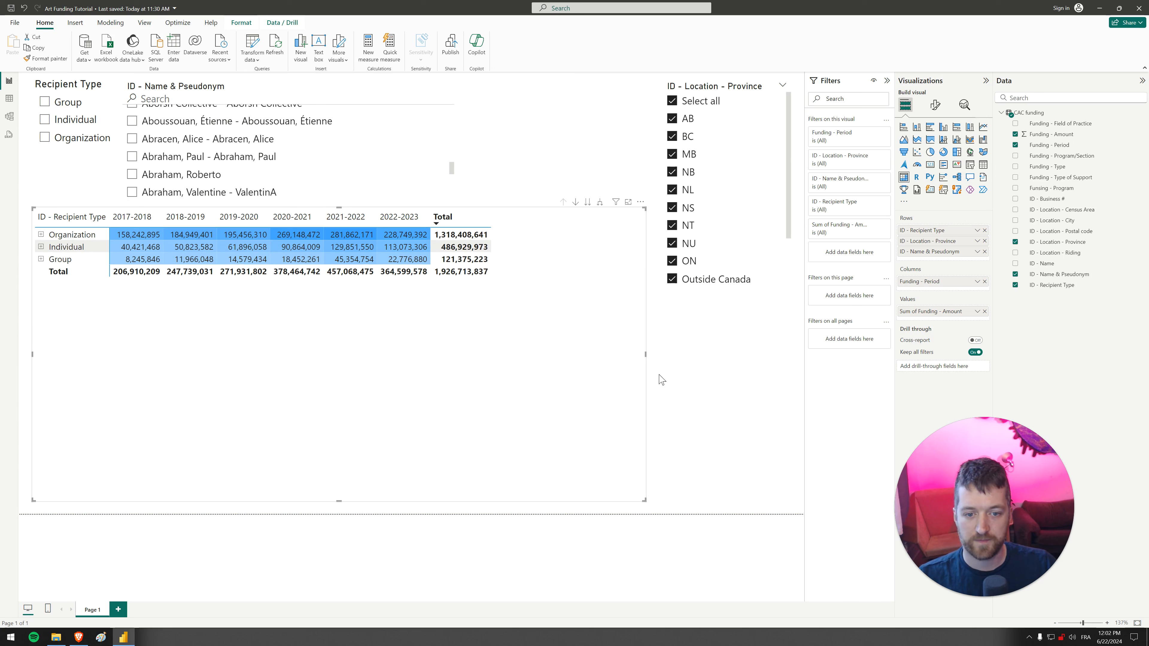
drag(644, 353, 654, 354)
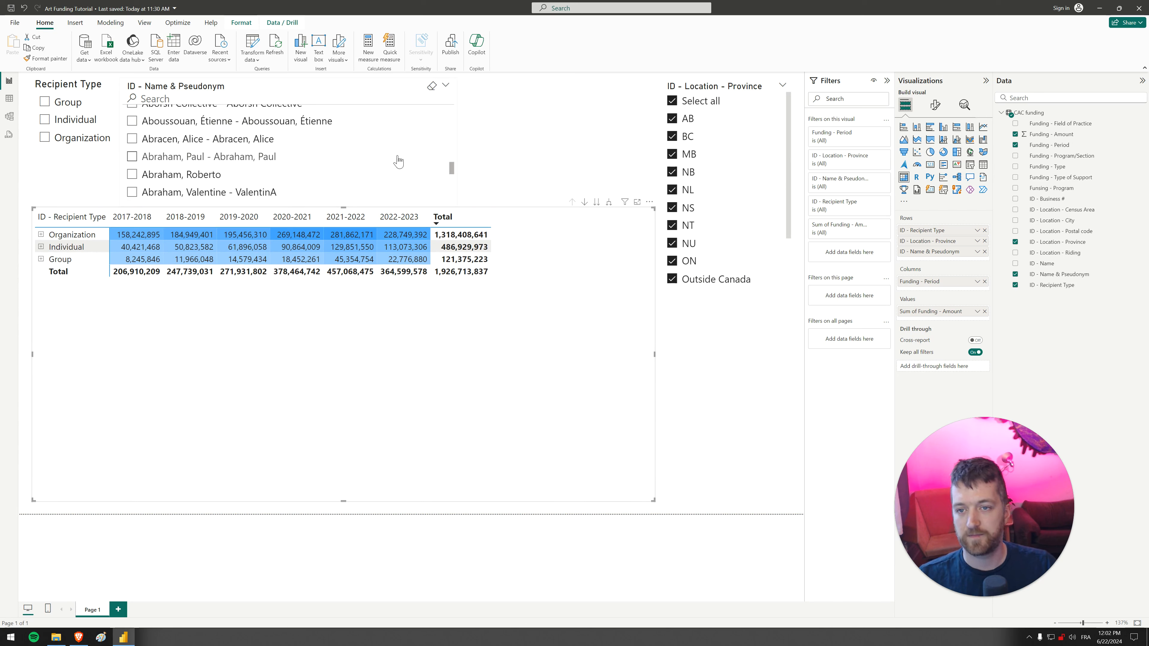
Move the province slicer next to the name slicer and shorten it so it ends above the matrix.
scroll(398, 161, up, 2)
scroll(398, 160, down, 6)
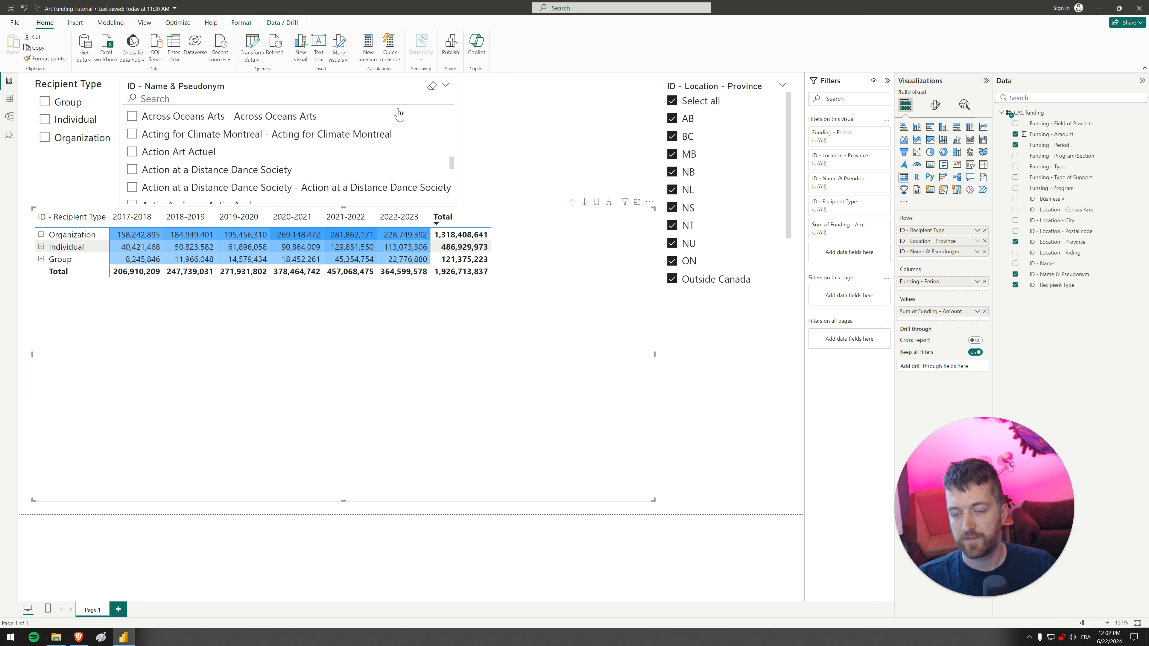
drag(742, 89, 553, 92)
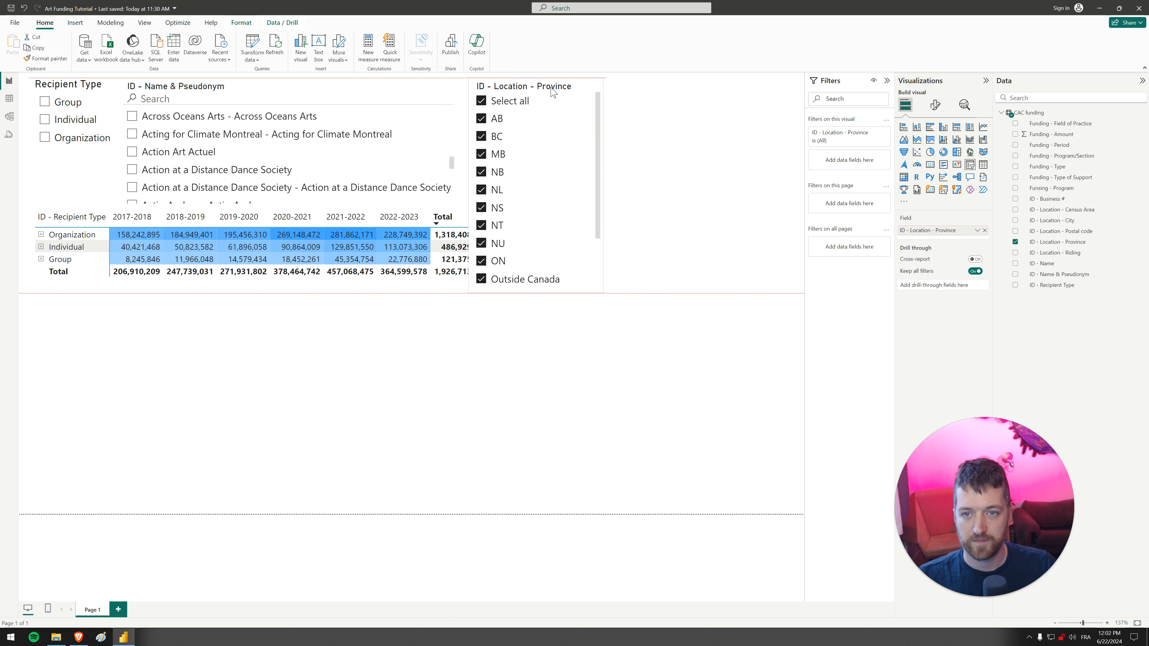
drag(603, 292, 609, 207)
Turn off the name slicer's header and give the slicer the title Name & Pseudonym.
click(231, 85)
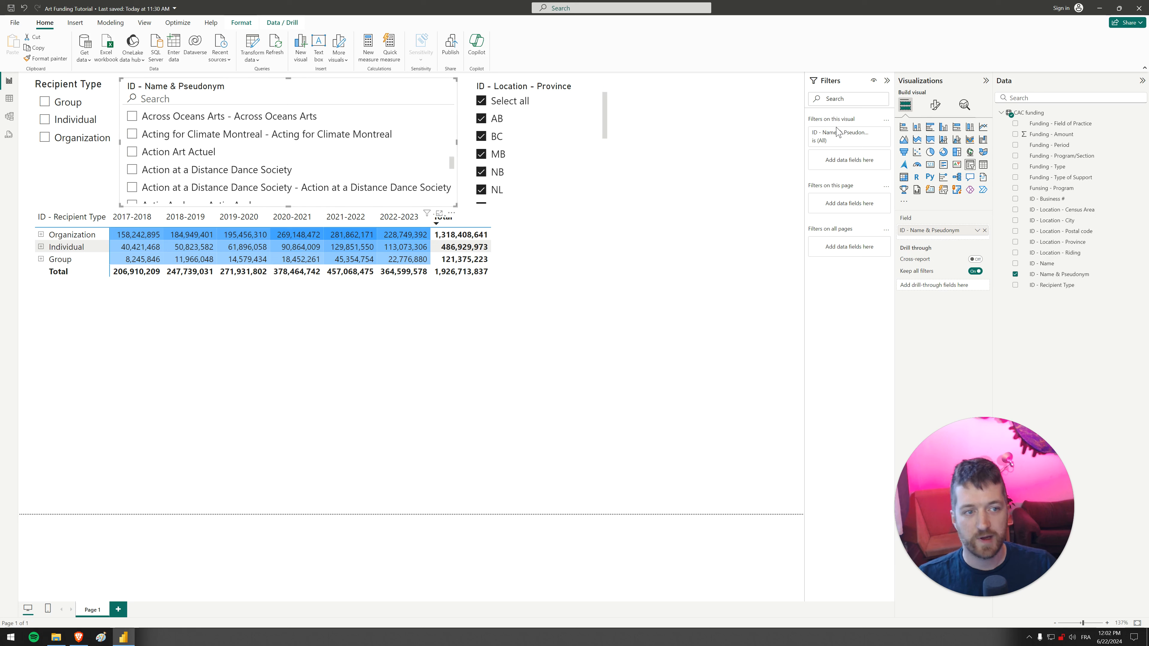
click(935, 105)
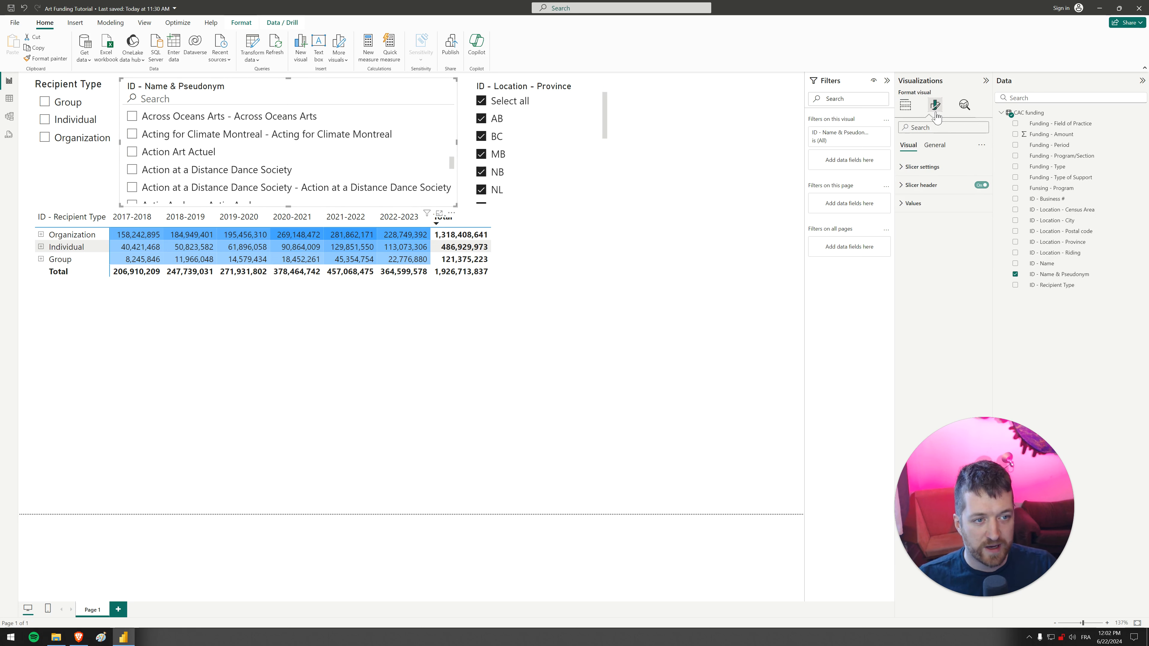
click(981, 185)
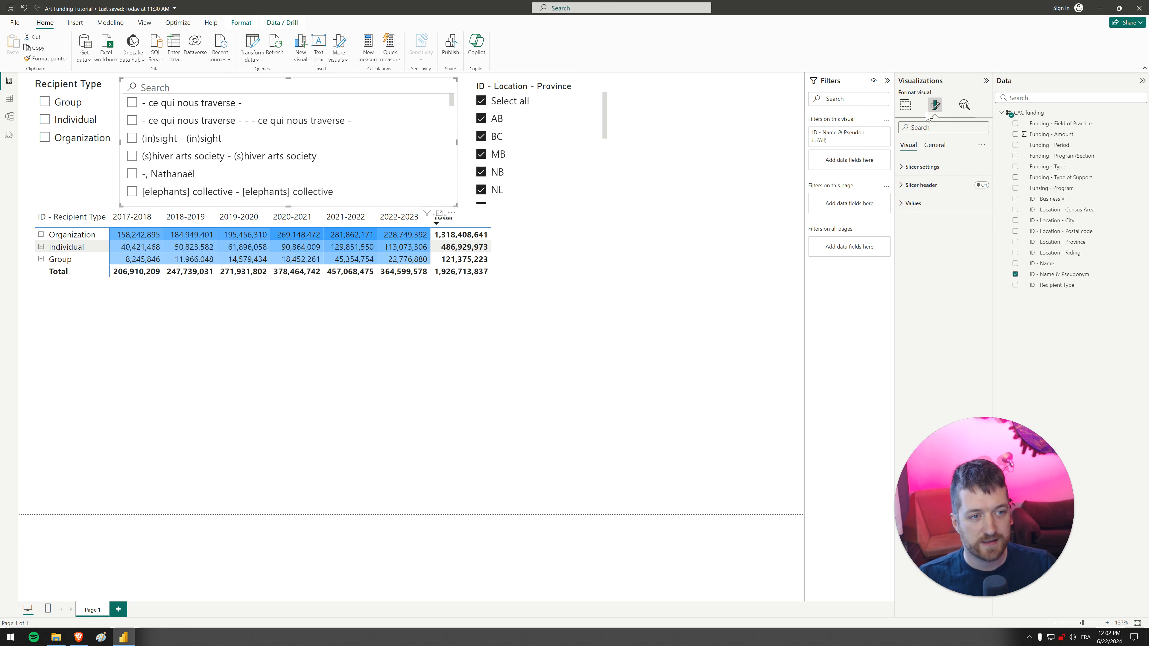
click(937, 151)
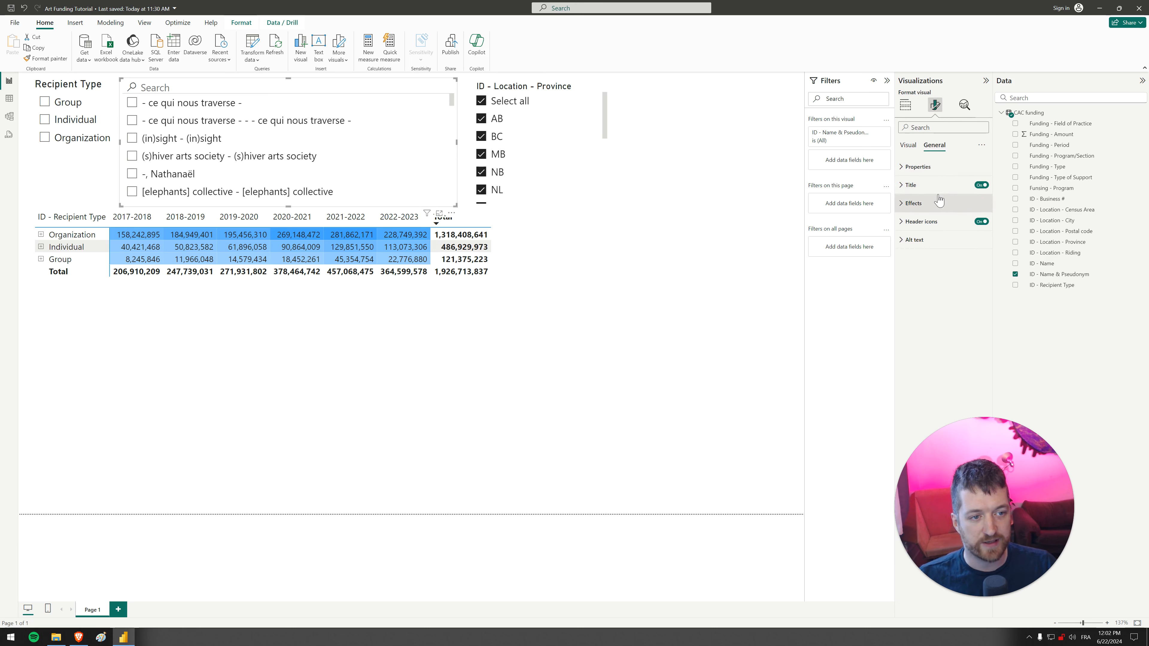
click(929, 191)
click(922, 232)
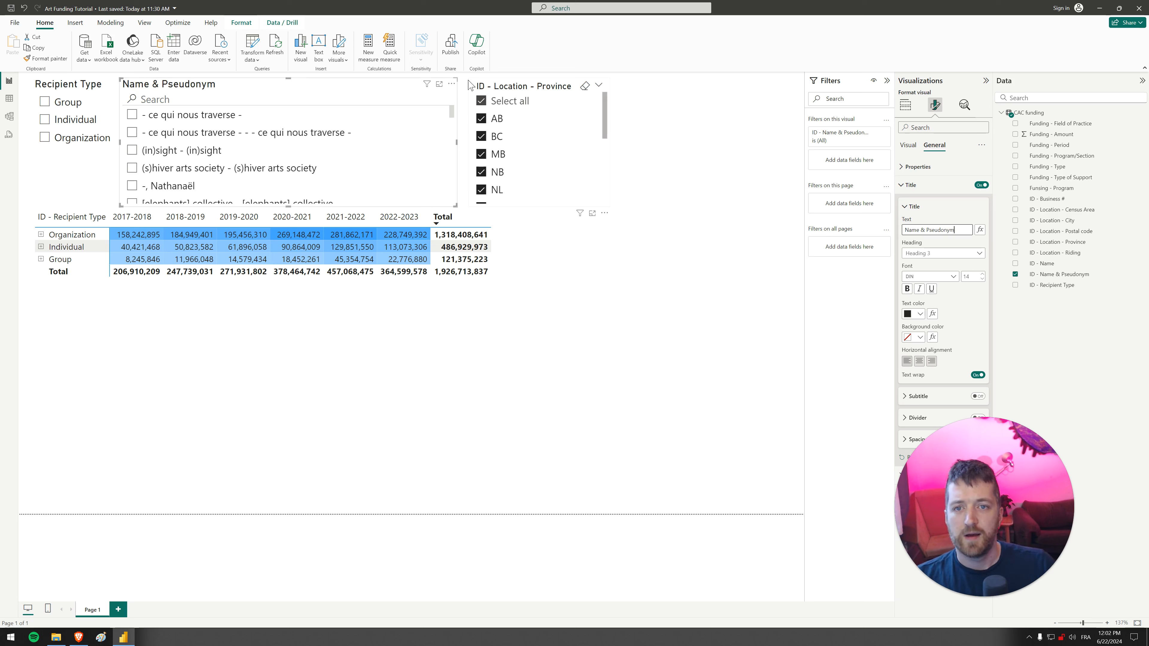
Show the "Select all" option in the name slicer.
click(905, 167)
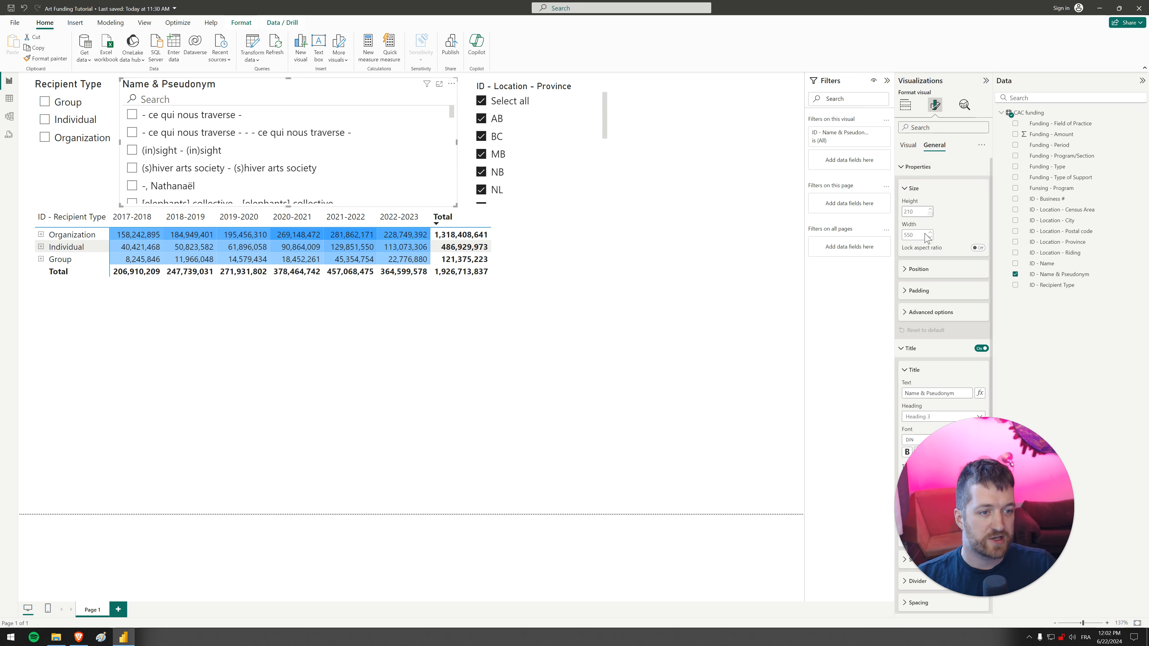
click(910, 145)
click(922, 167)
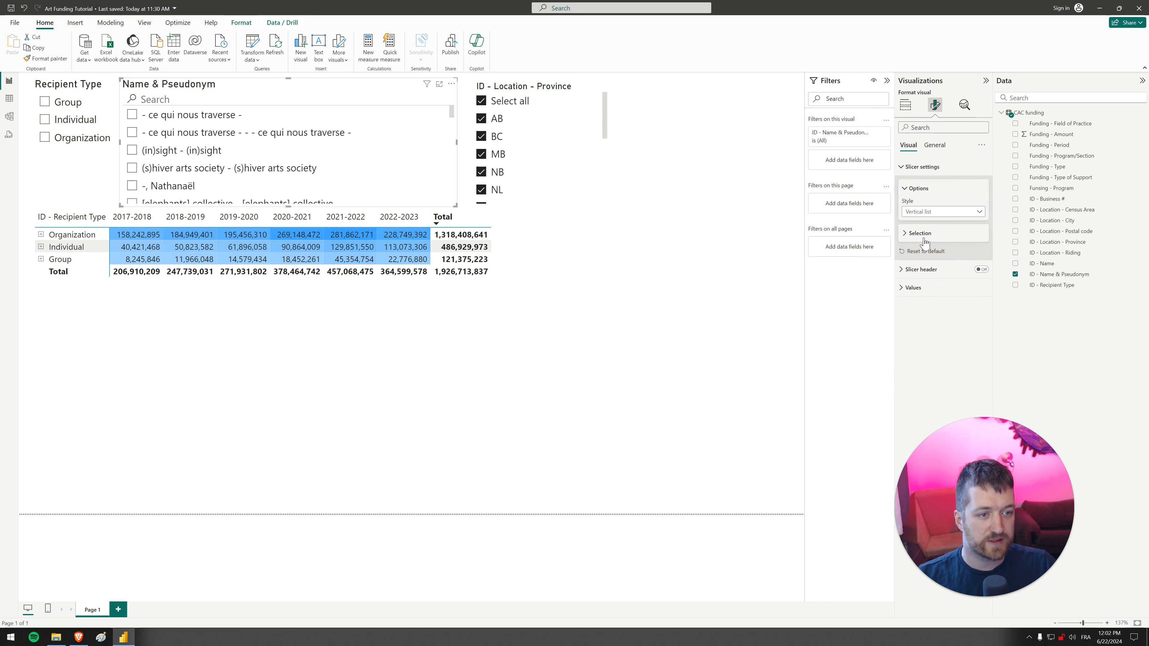
click(918, 234)
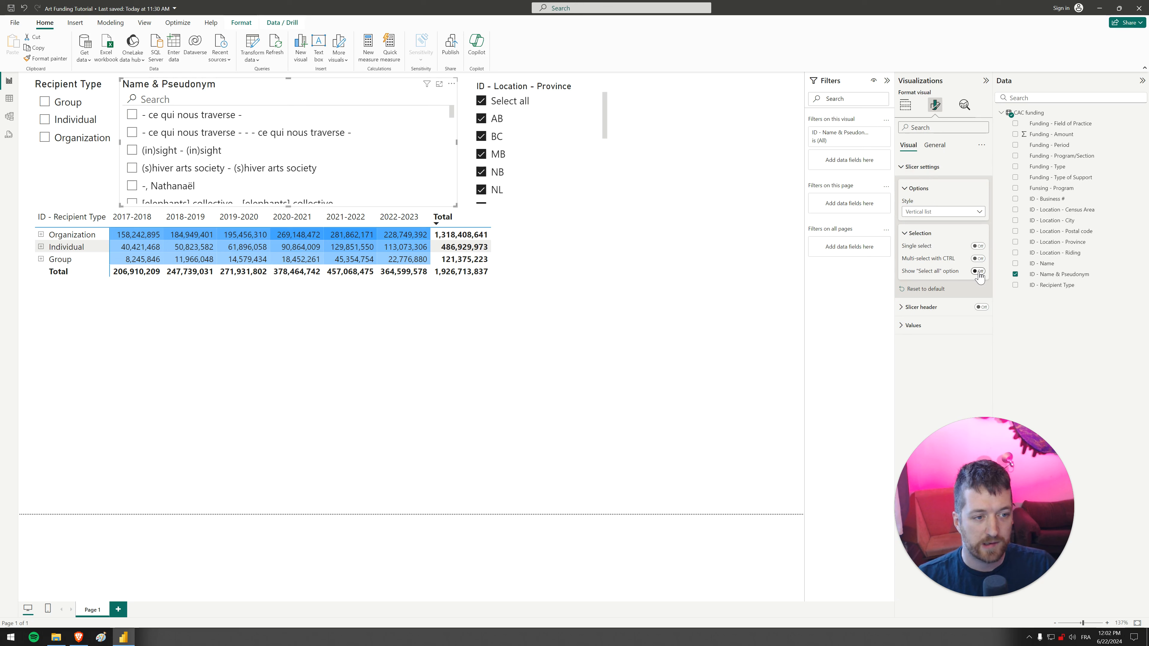
click(978, 272)
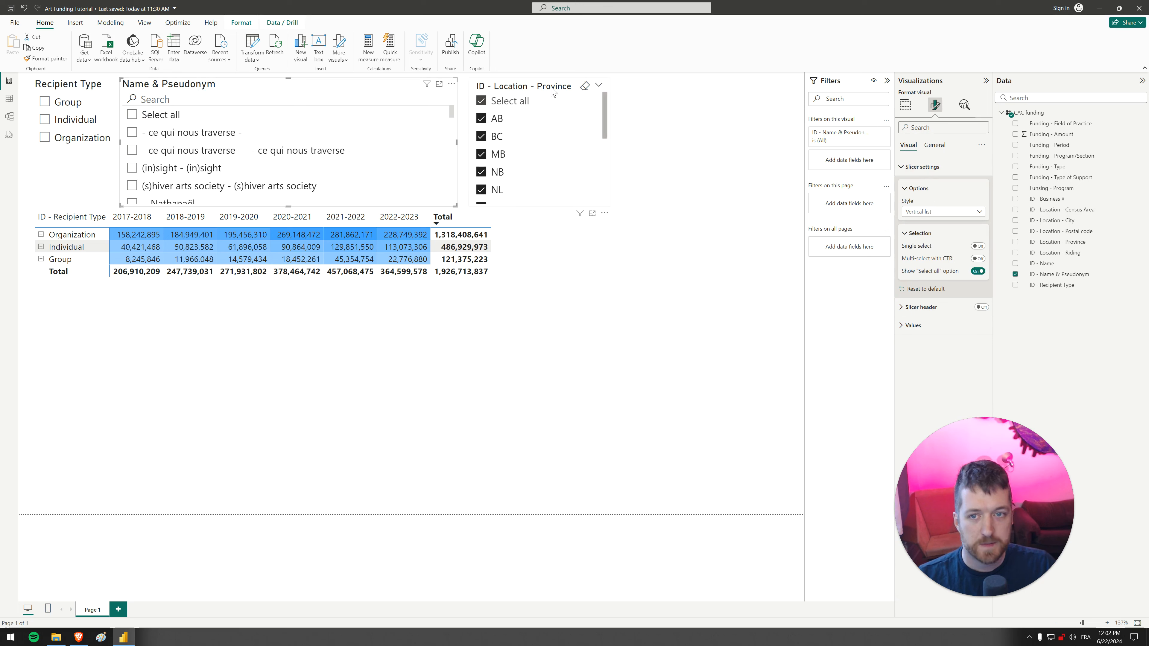
Clear all selected provinces in the province slicer and browse through its list.
click(560, 86)
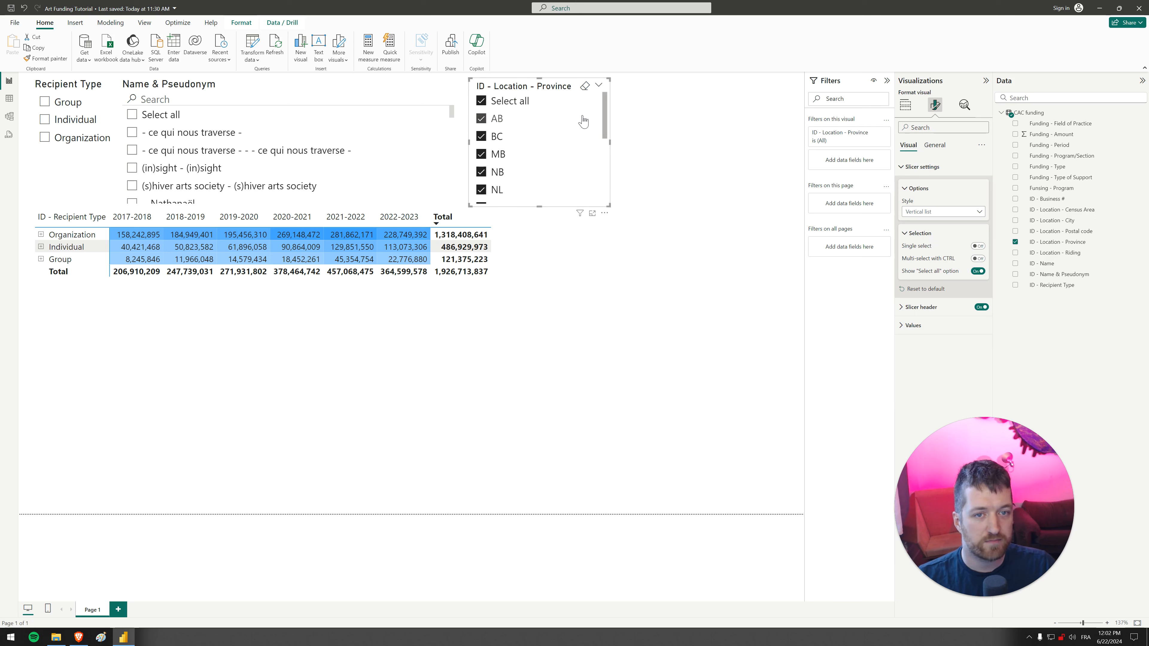
click(481, 101)
click(97, 85)
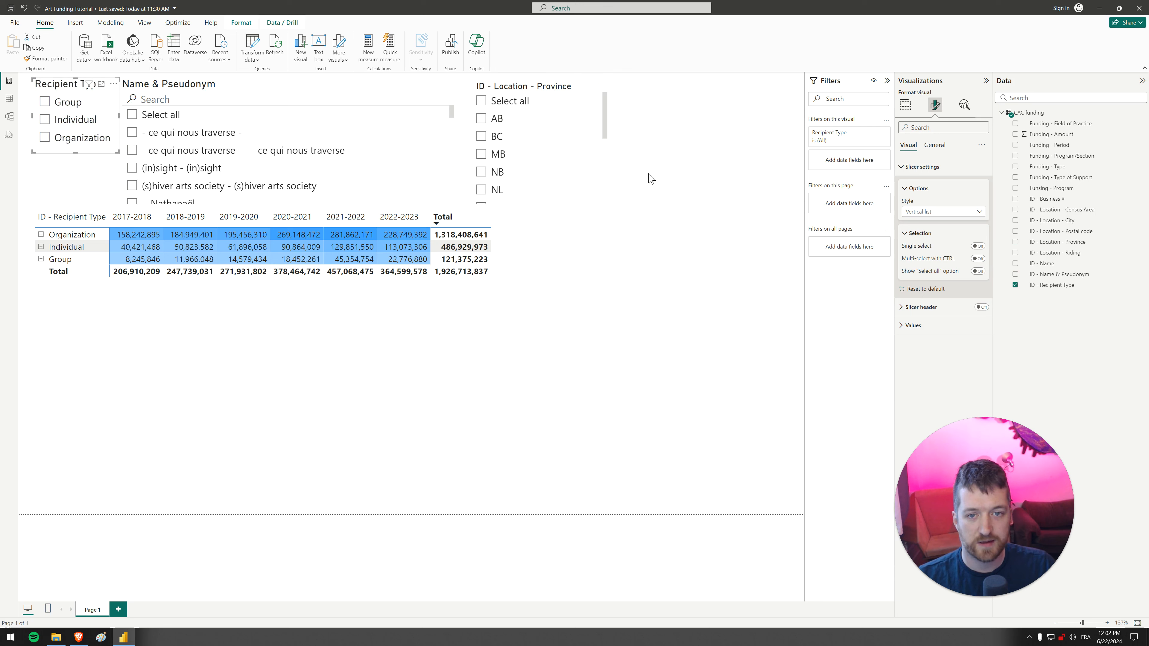
click(663, 176)
scroll(570, 129, down, 3)
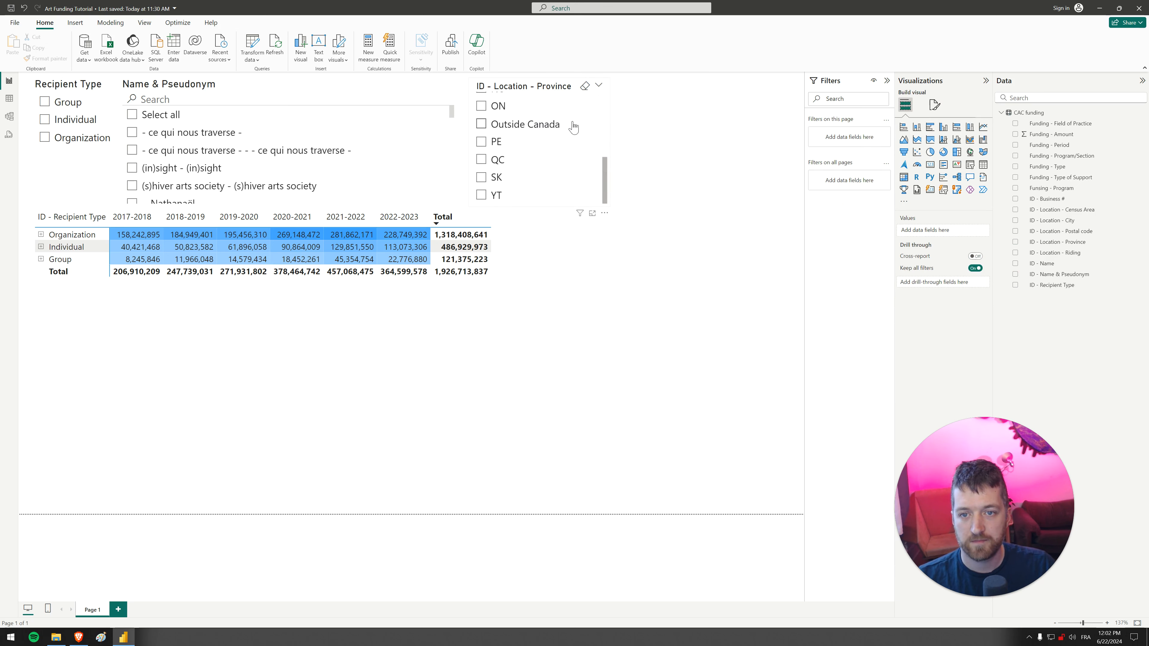
scroll(573, 127, up, 3)
scroll(410, 147, down, 2)
scroll(410, 147, up, 2)
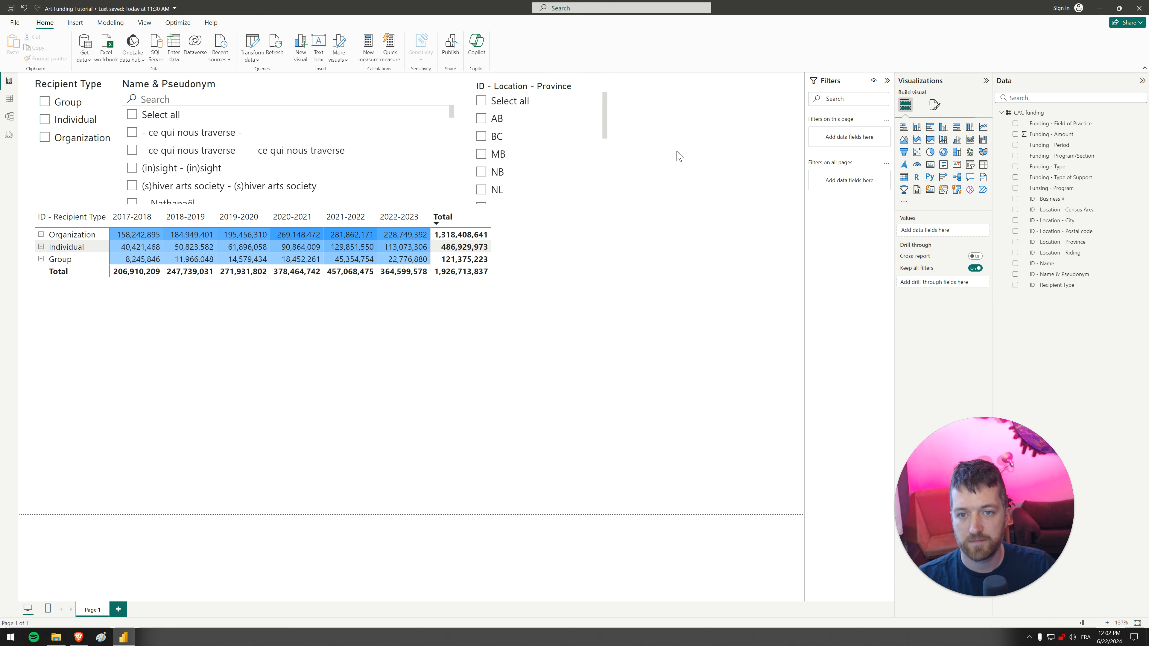
Rename the report page as Summary.
click(397, 406)
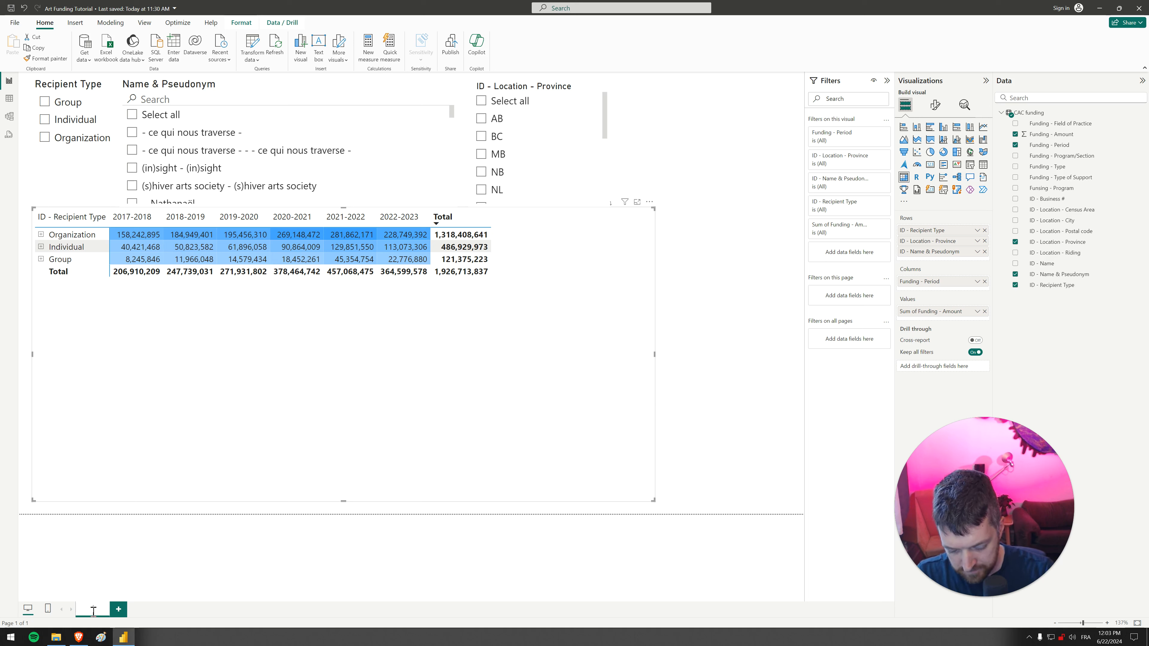
text(y)
key(Return)
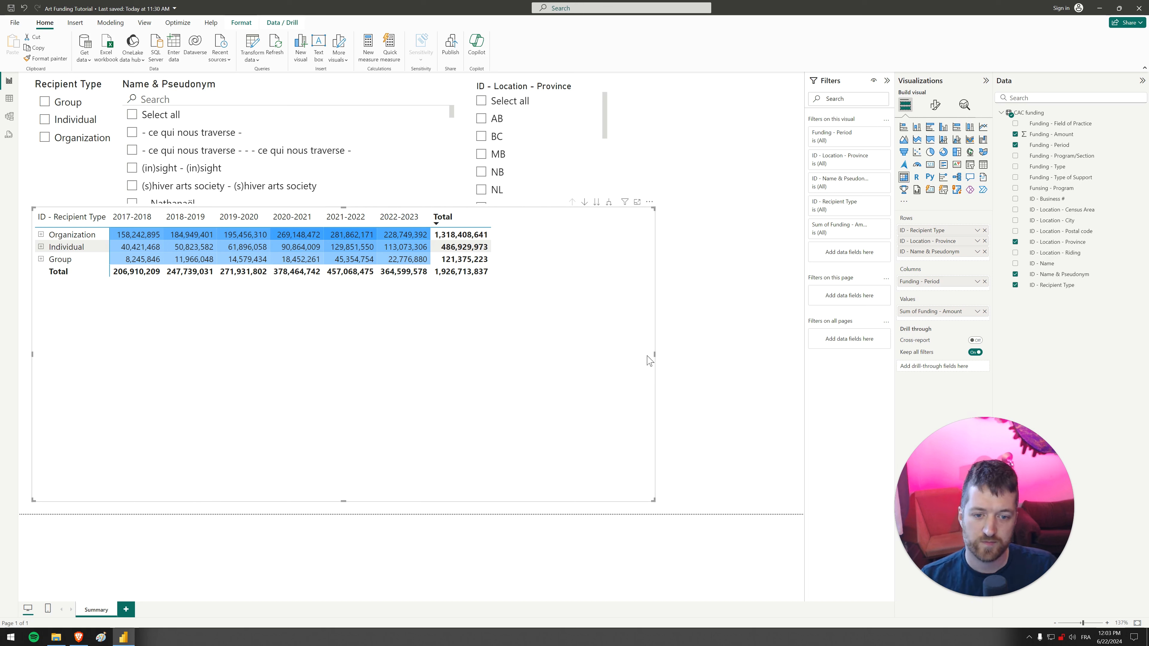
Narrow the matrix to just past its Total column, duplicate it, and narrow the copy to fit beside the original.
drag(655, 354, 509, 354)
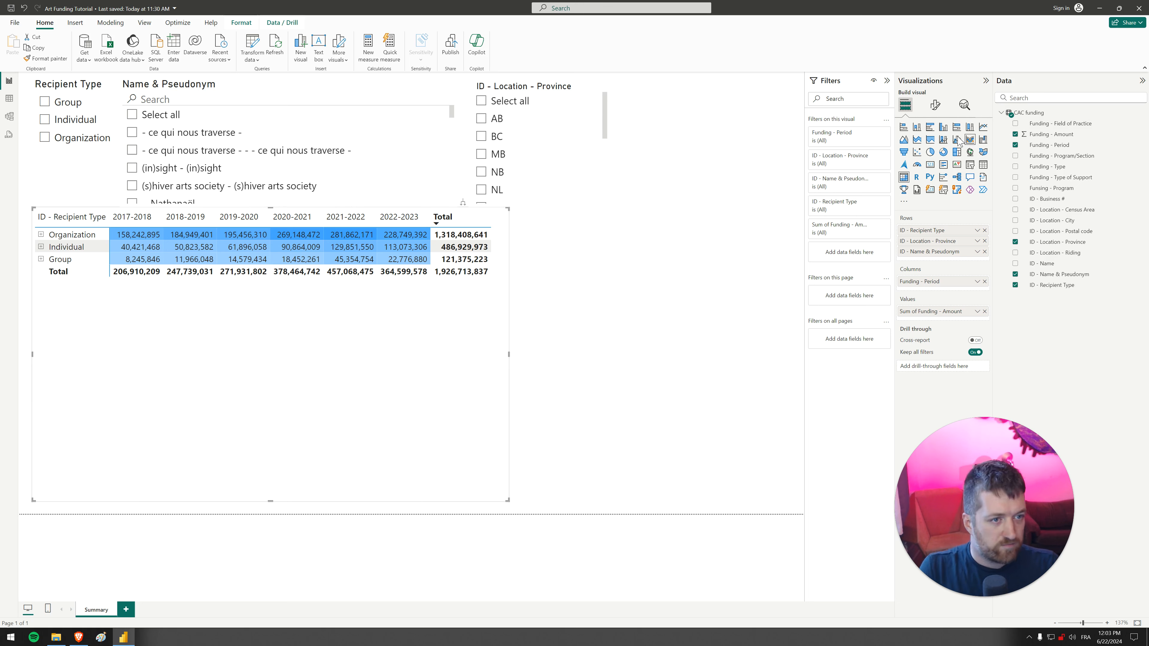
key(ctrl+c)
key(ctrl+v)
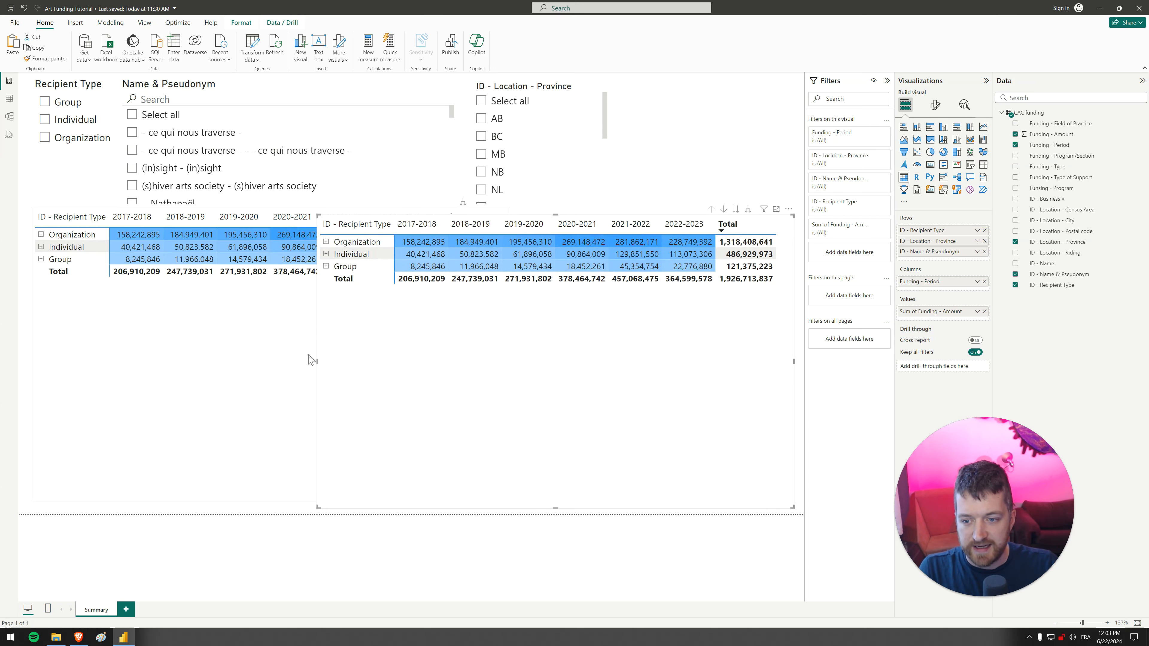
drag(319, 365, 505, 373)
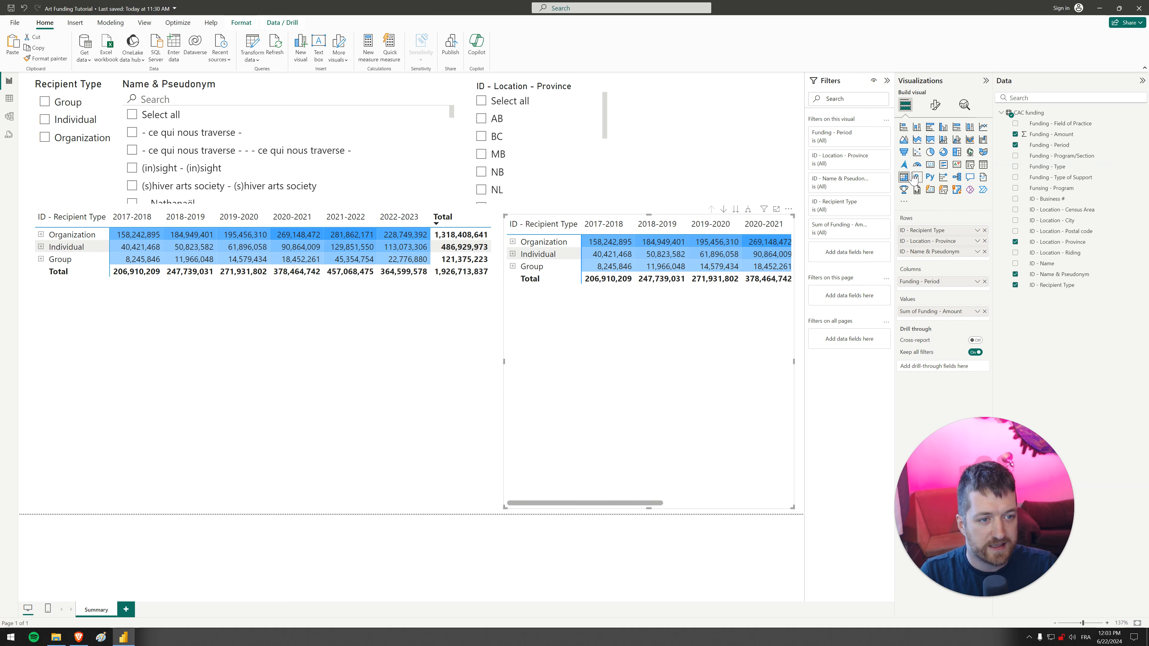
Convert the duplicated matrix to a stacked column chart and sort its axis by Funding - Period in ascending order.
click(918, 128)
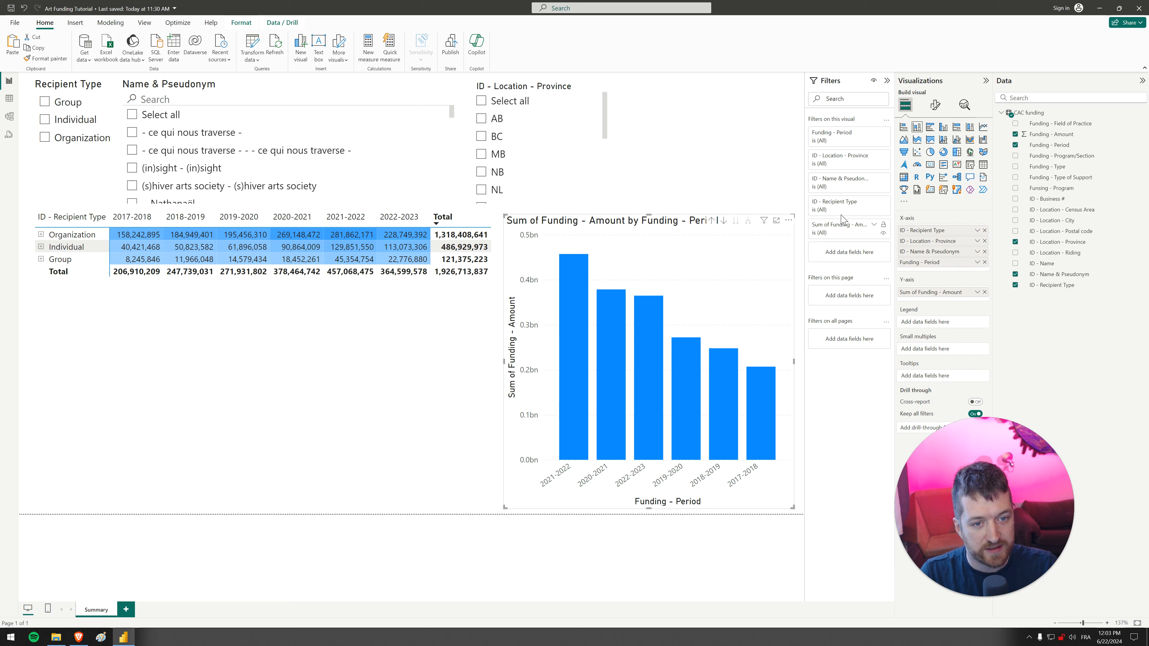
click(789, 220)
mouse_move(854, 274)
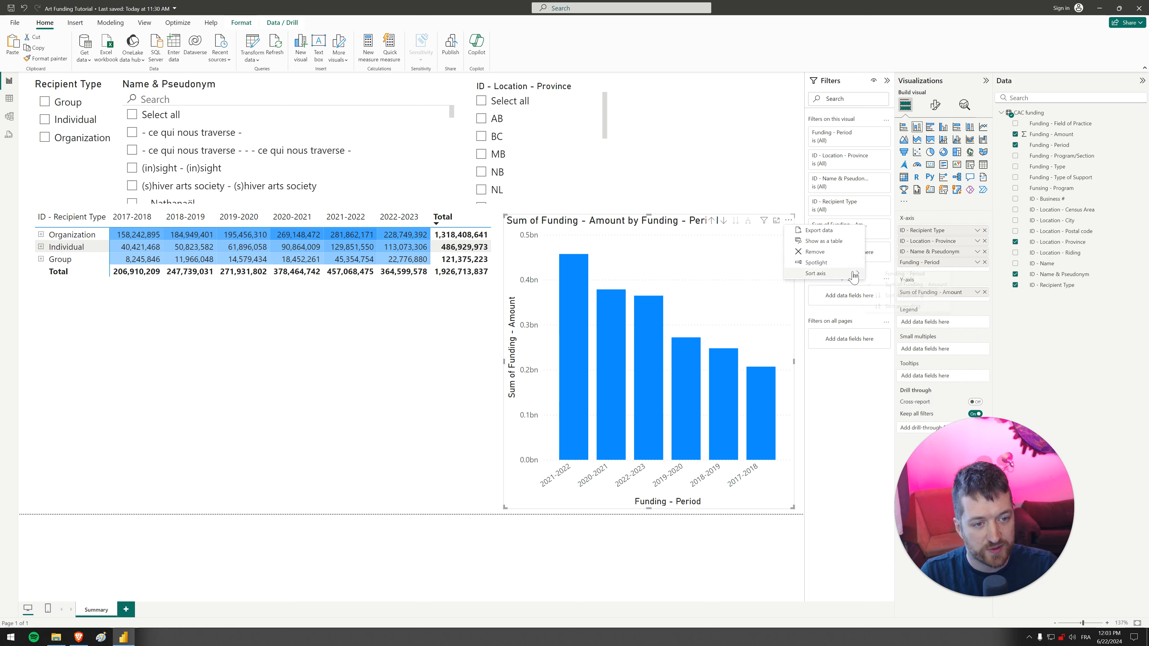
click(907, 274)
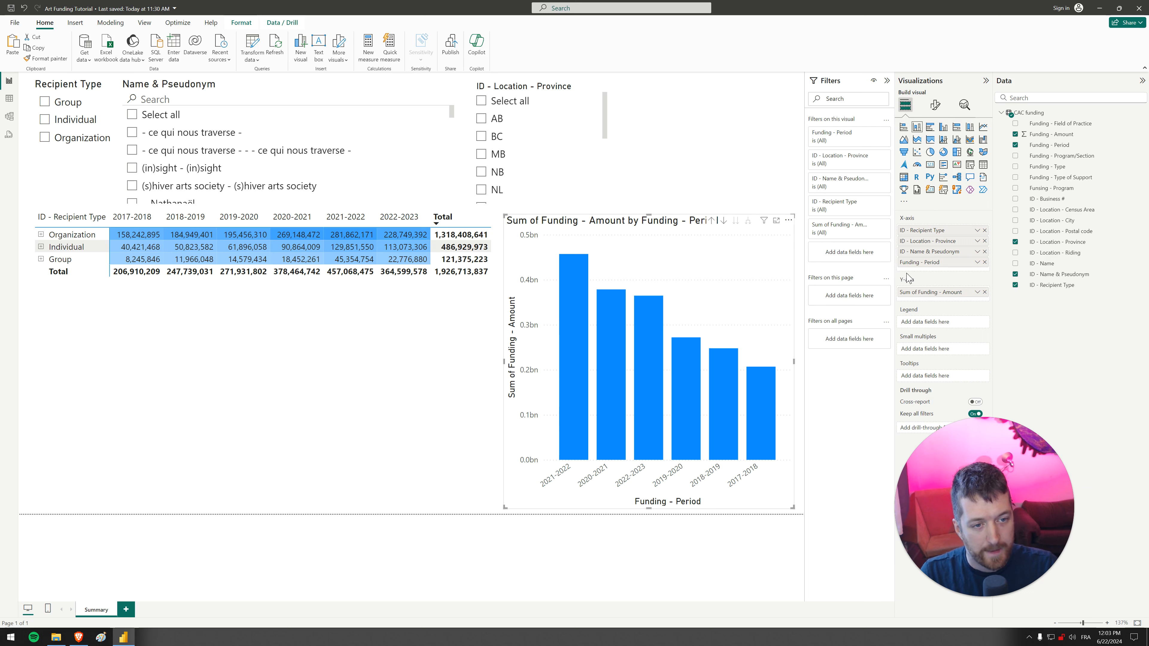
click(789, 220)
mouse_move(828, 276)
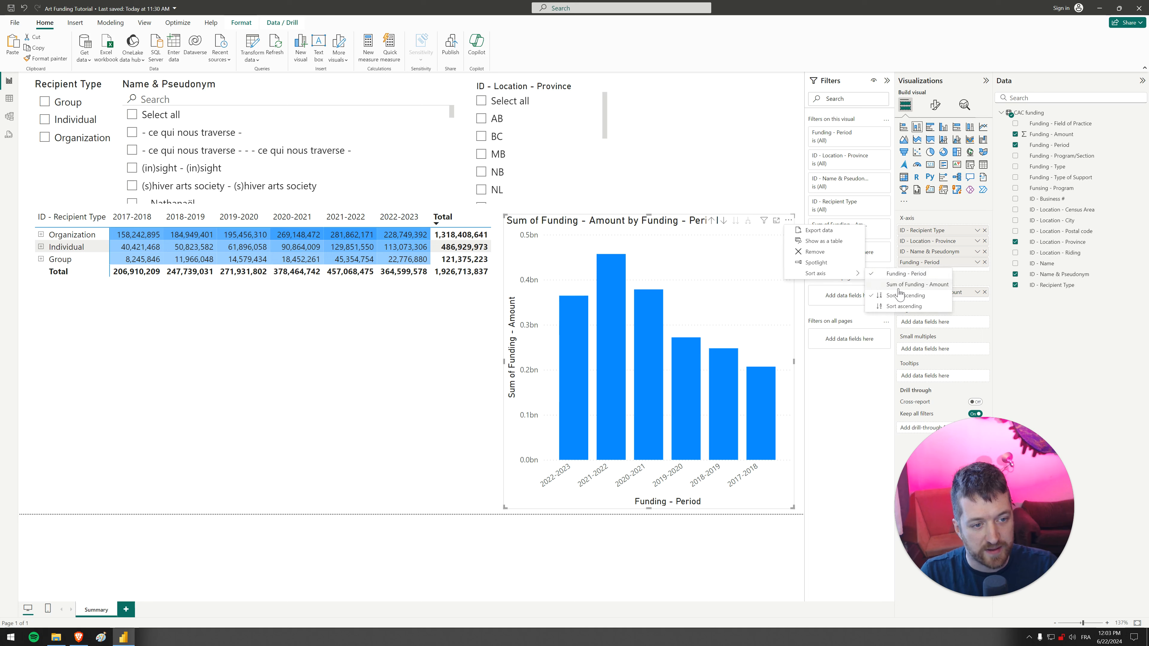
click(907, 308)
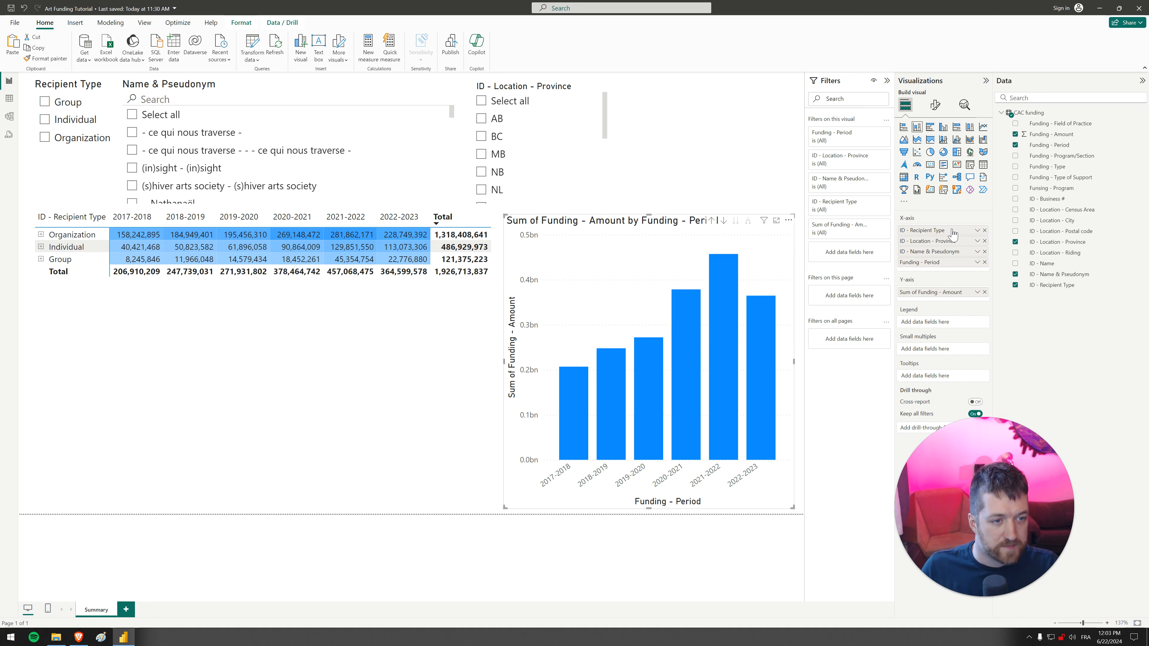
Move ID - Recipient Type to the chart's legend and remove province and name from the X-axis, leaving only Funding - Period.
drag(952, 232, 950, 322)
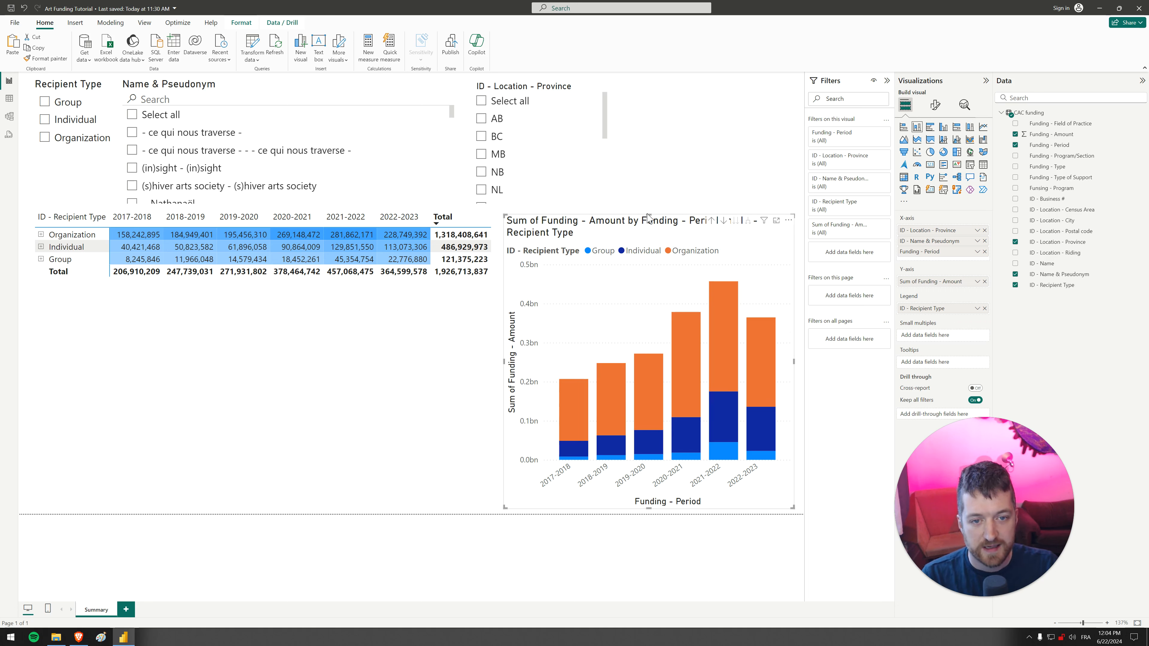
click(985, 231)
click(984, 231)
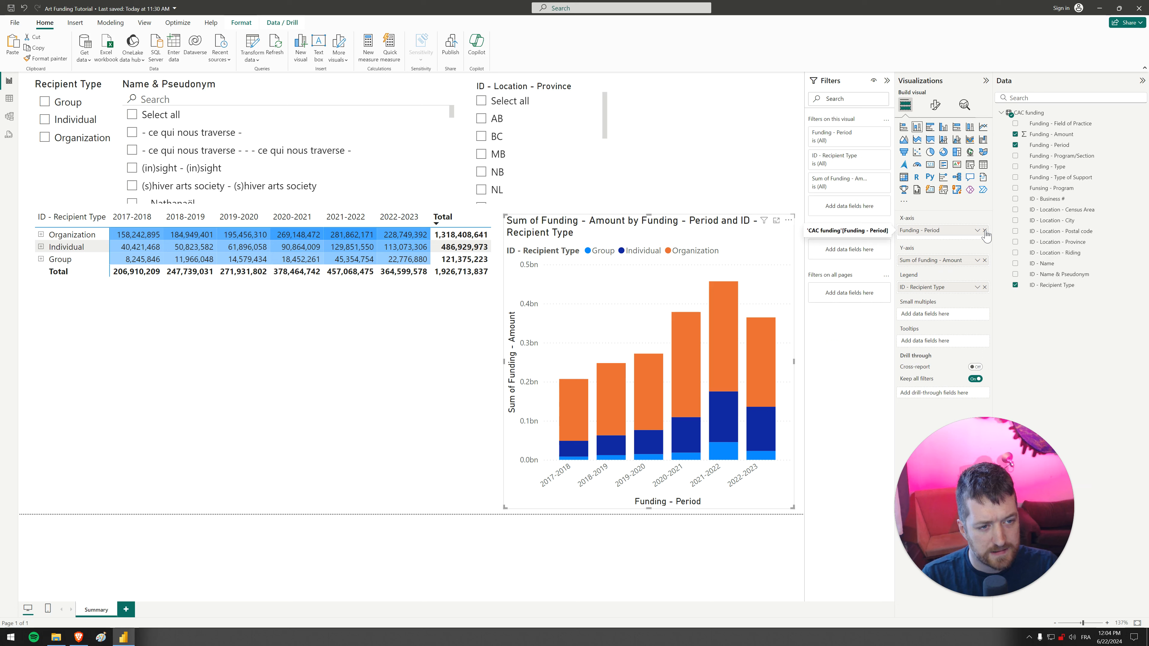
click(985, 231)
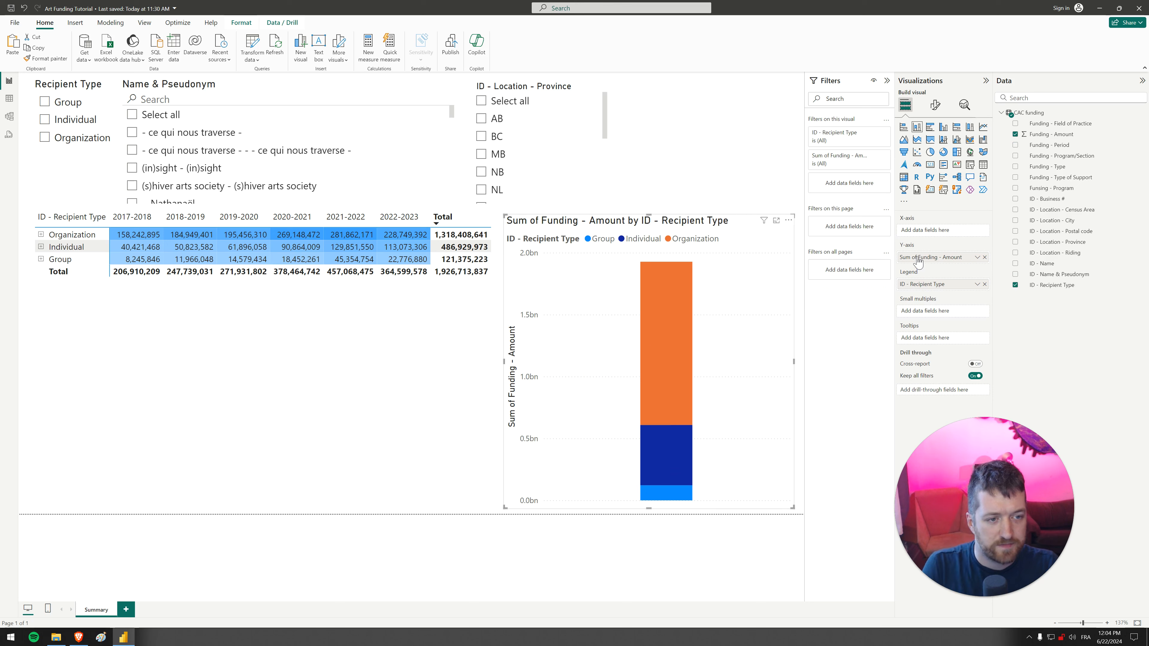
key(ctrl+z)
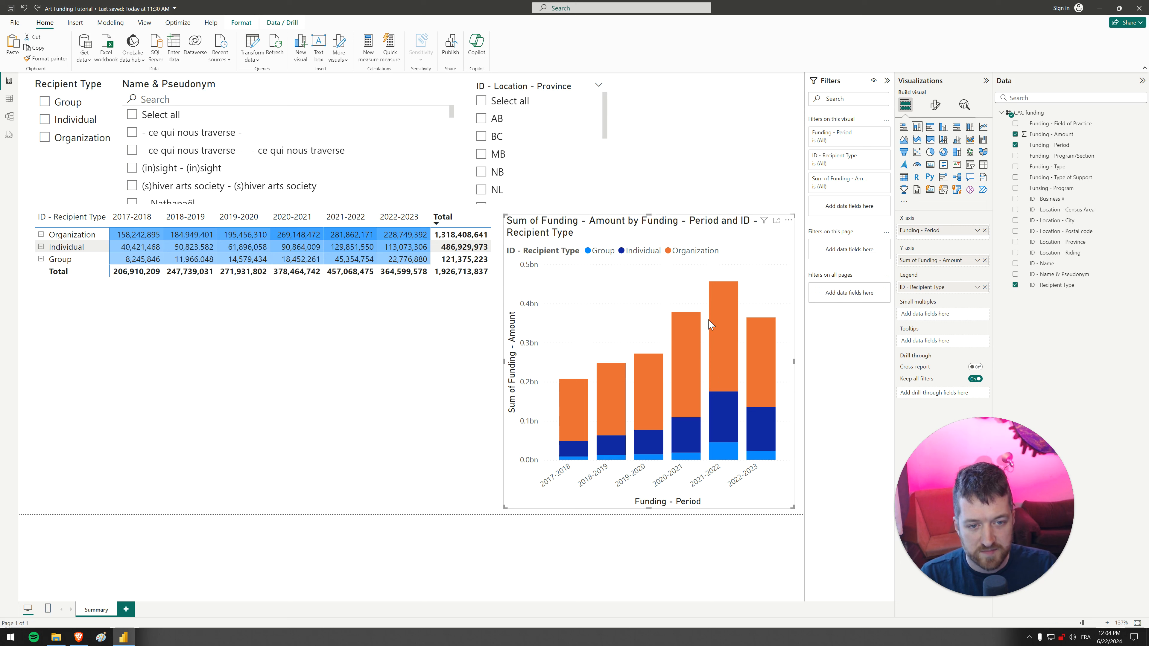
Set the column chart's title to "Funding per year per Type".
click(934, 108)
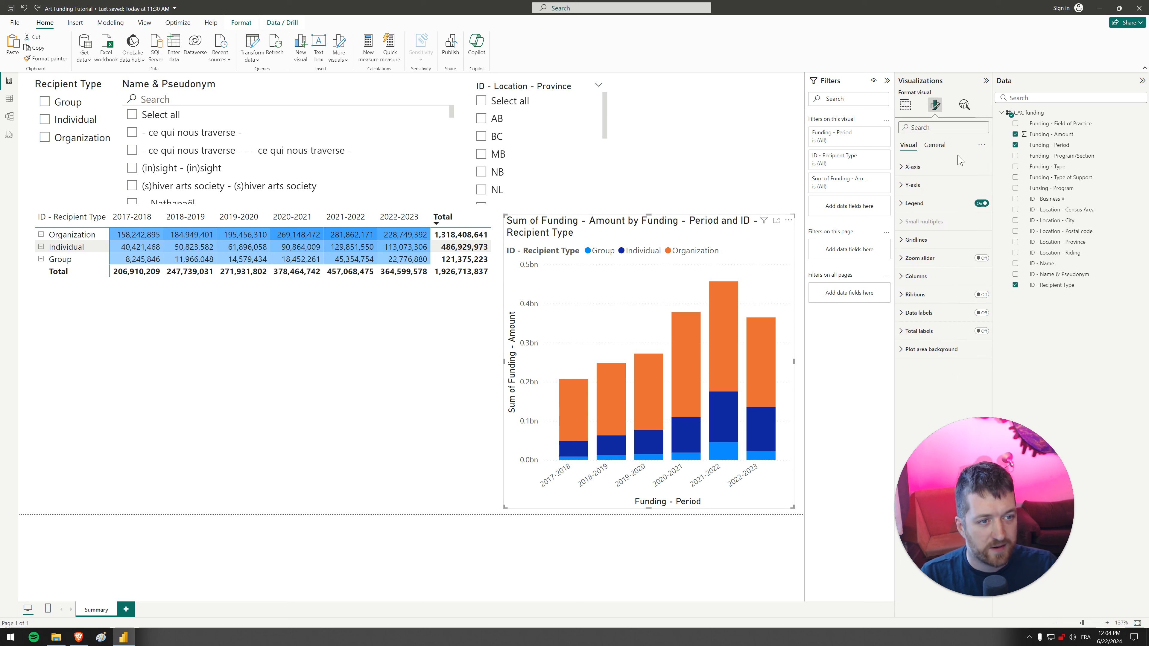
click(935, 145)
click(919, 185)
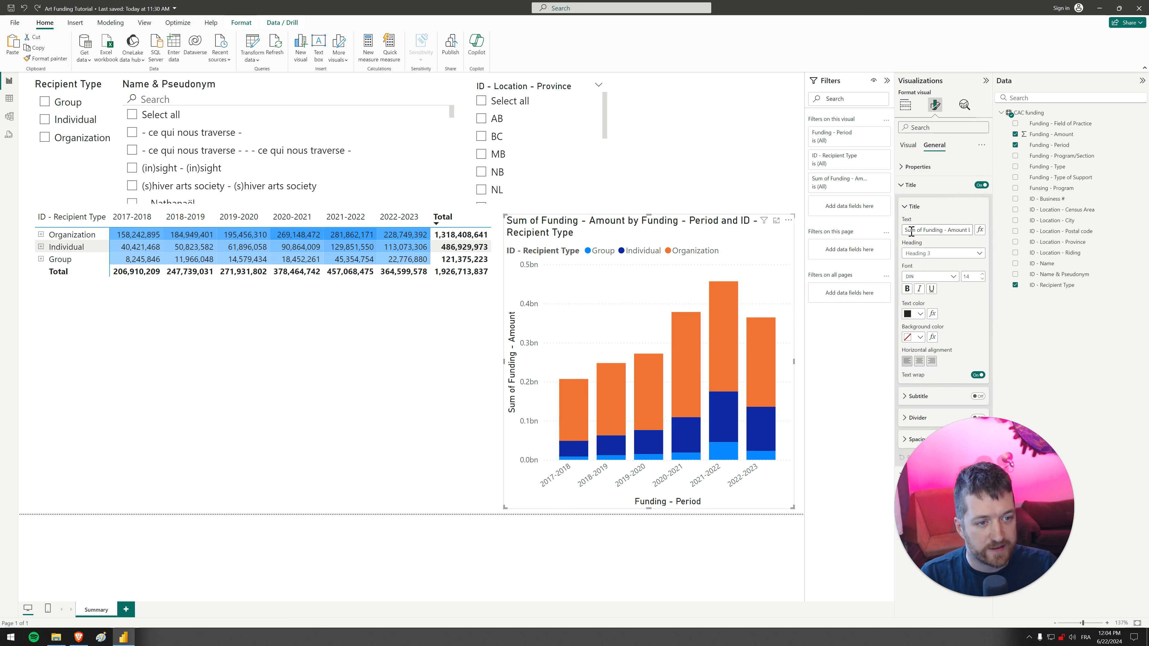
drag(904, 231, 999, 242)
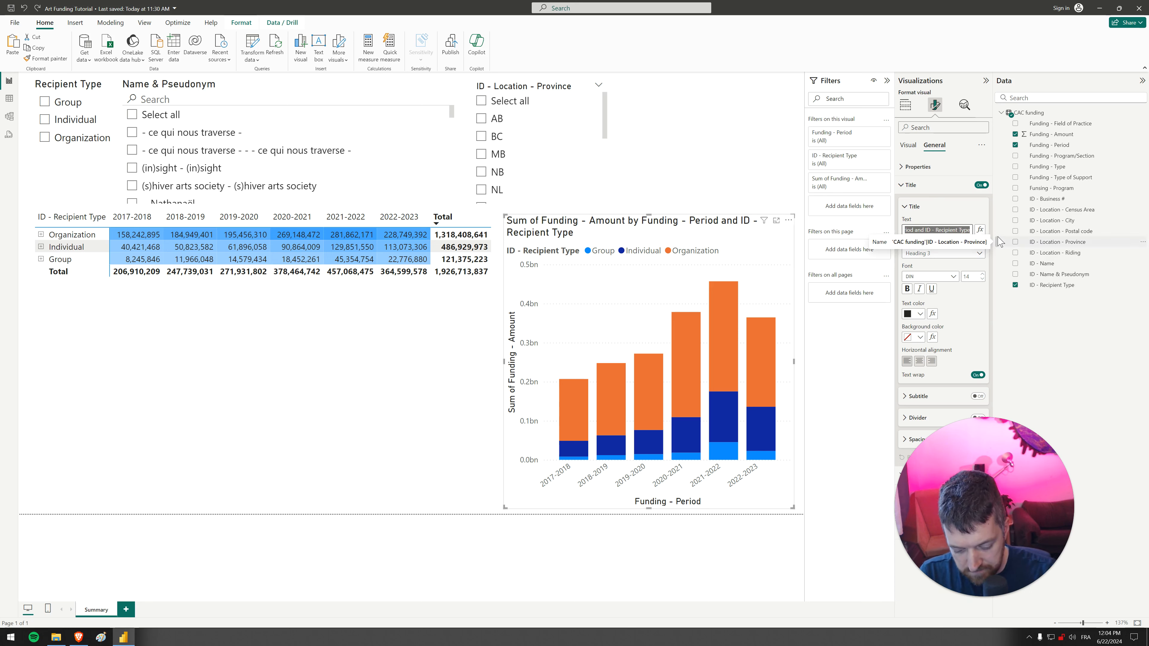
text(Funding per year)
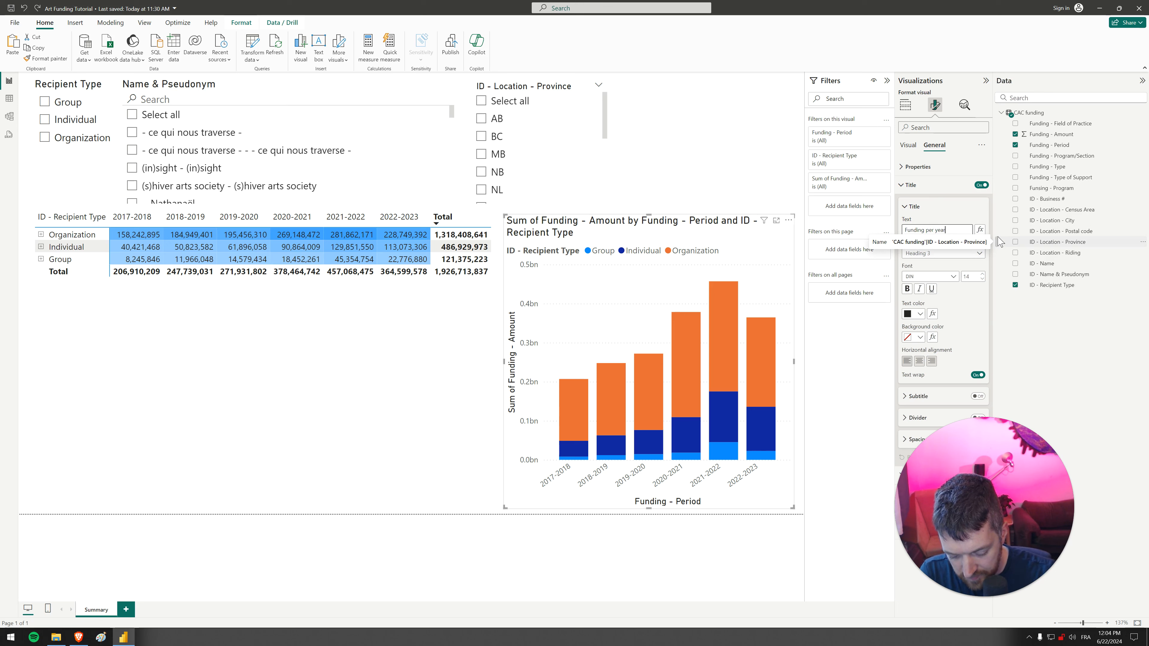
text( per Type)
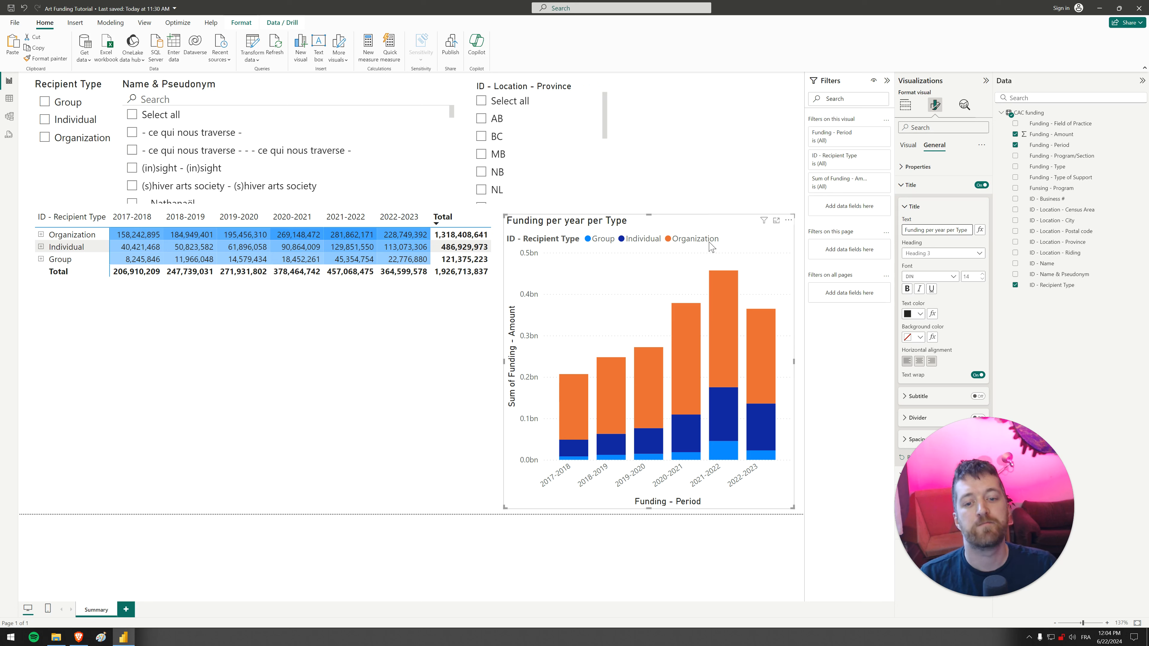
click(907, 190)
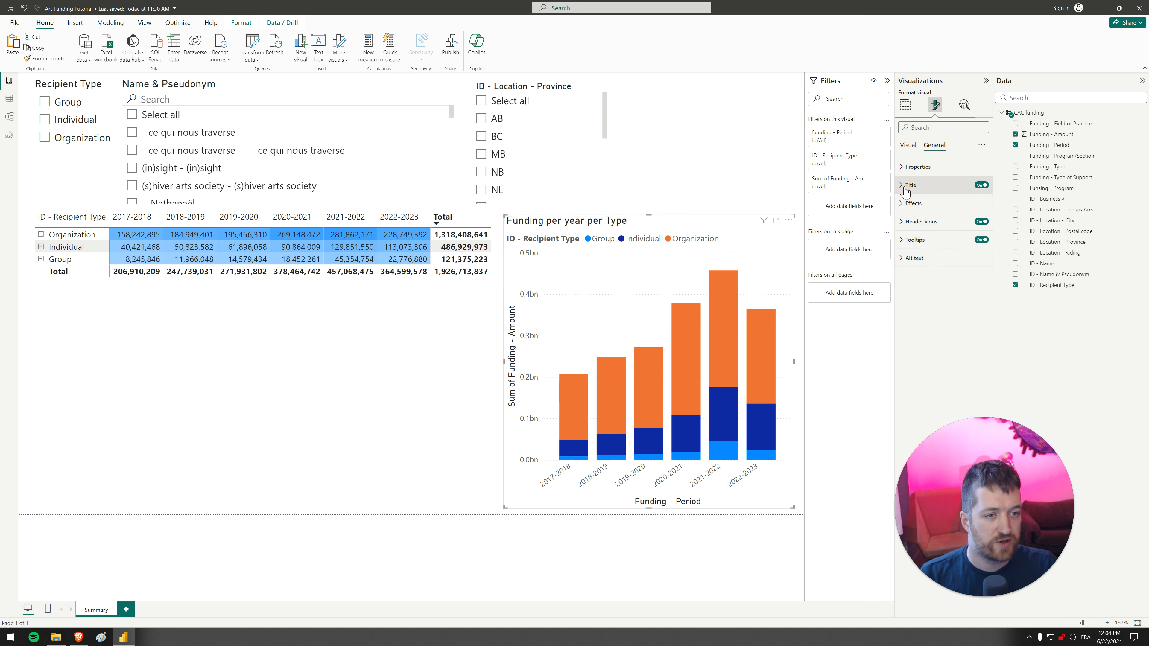
Place the chart's legend at Bottom center and turn off the legend title.
click(908, 145)
click(937, 204)
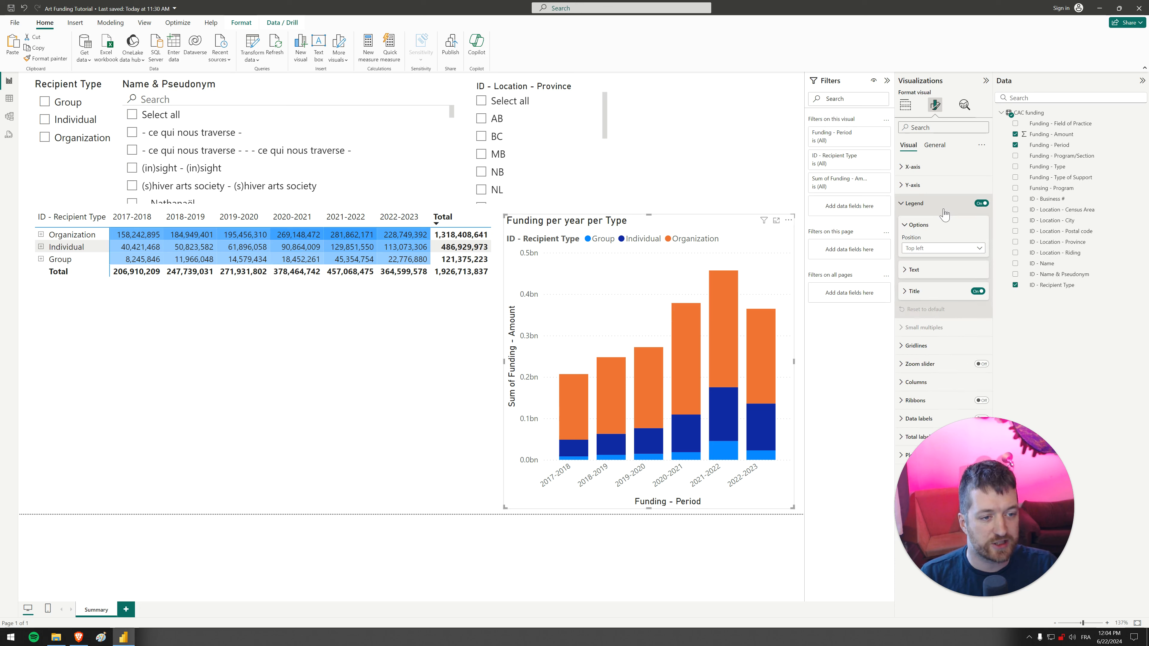
click(944, 253)
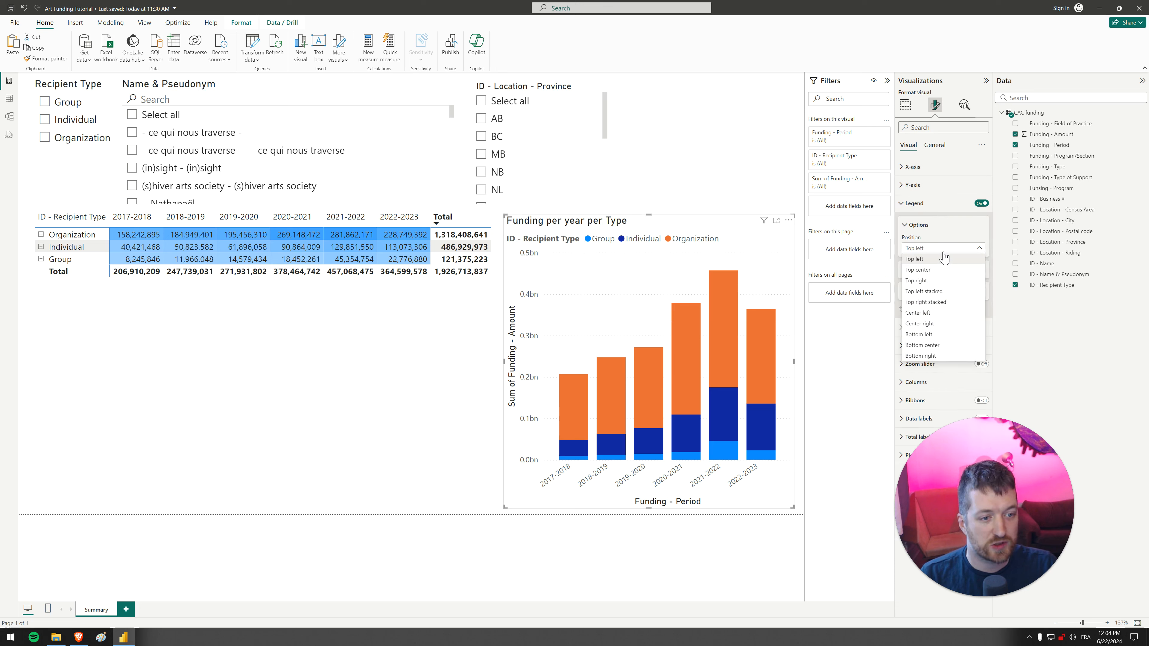
click(934, 347)
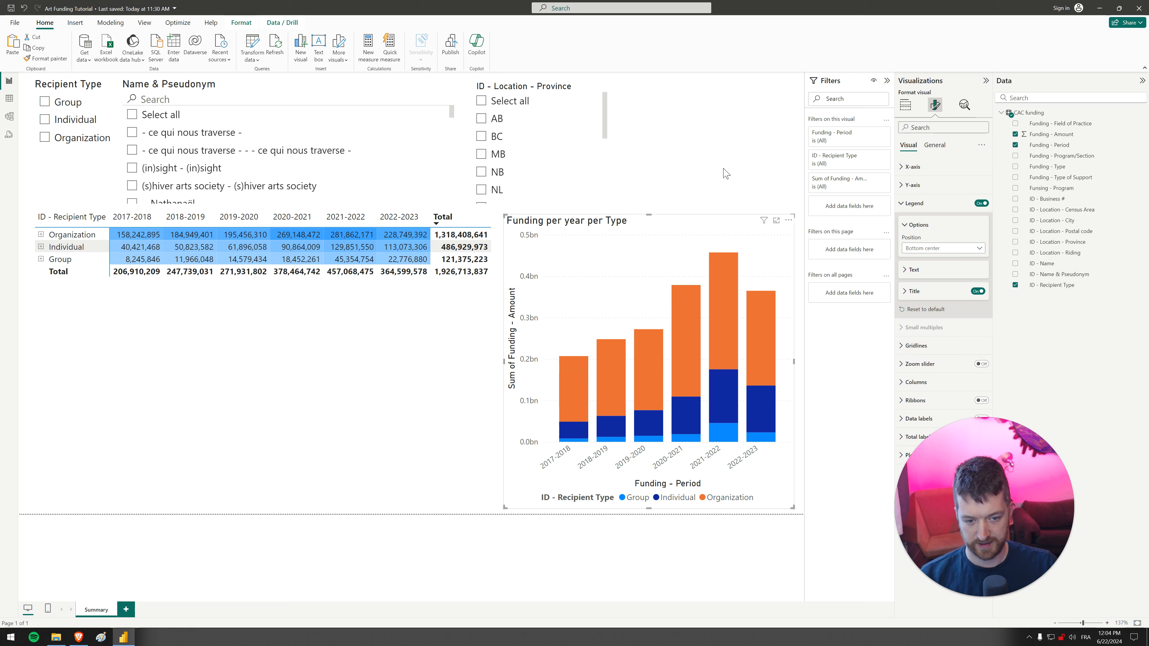
click(979, 293)
click(979, 292)
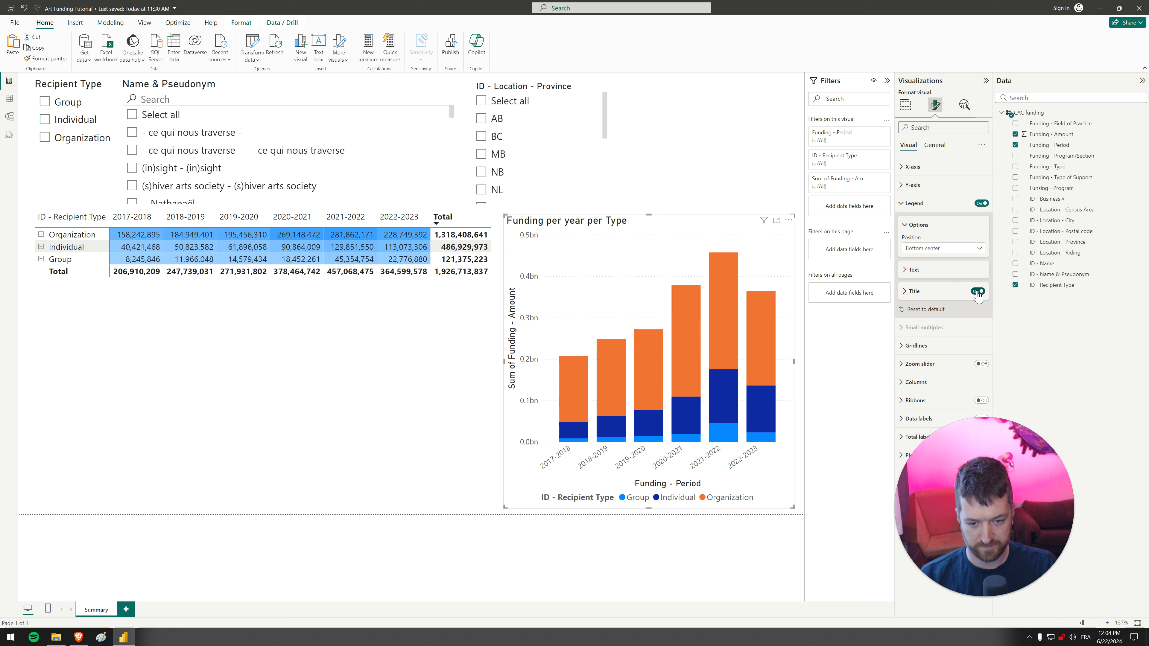
click(979, 292)
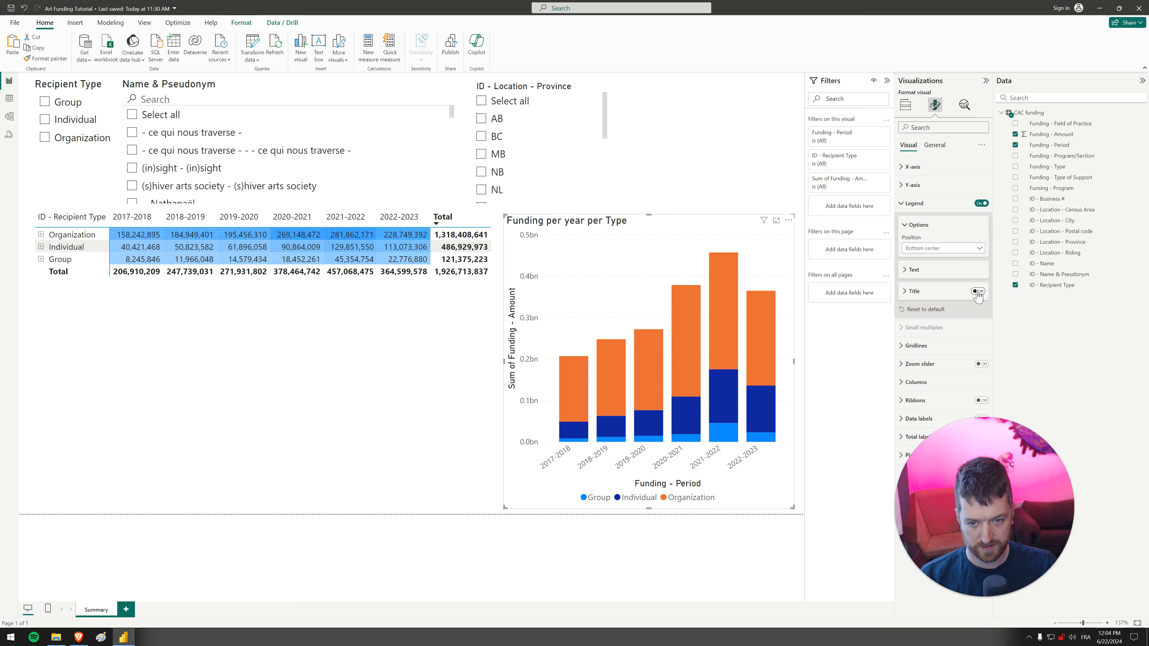
click(902, 207)
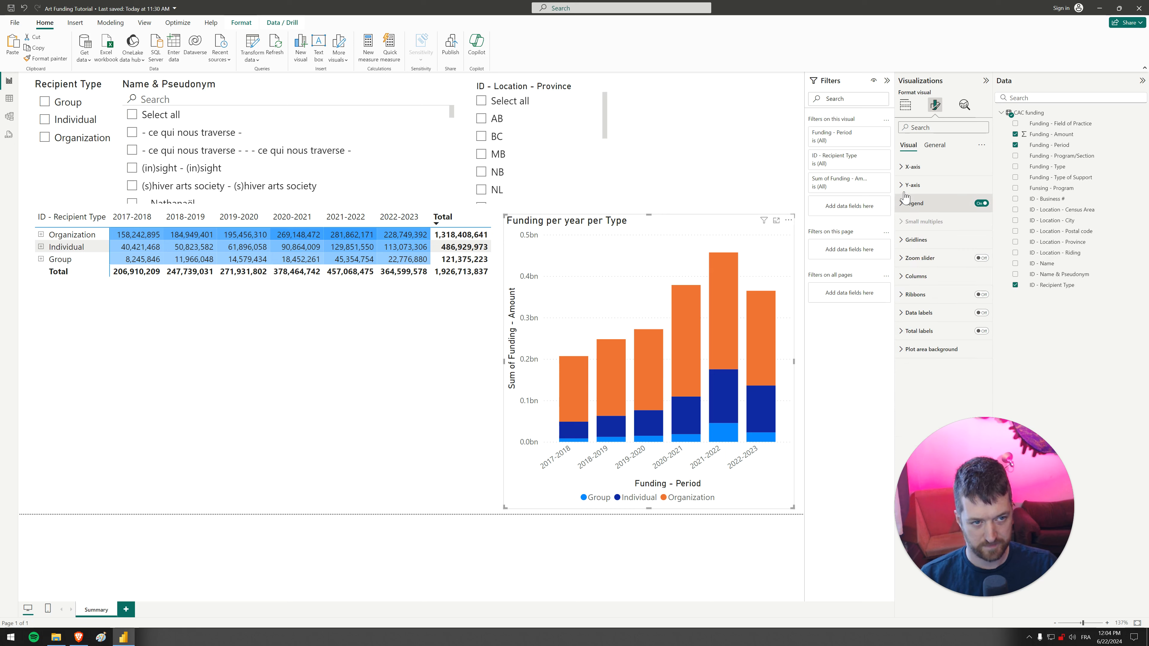
Rename the chart's Y-axis field as "Amount".
click(911, 113)
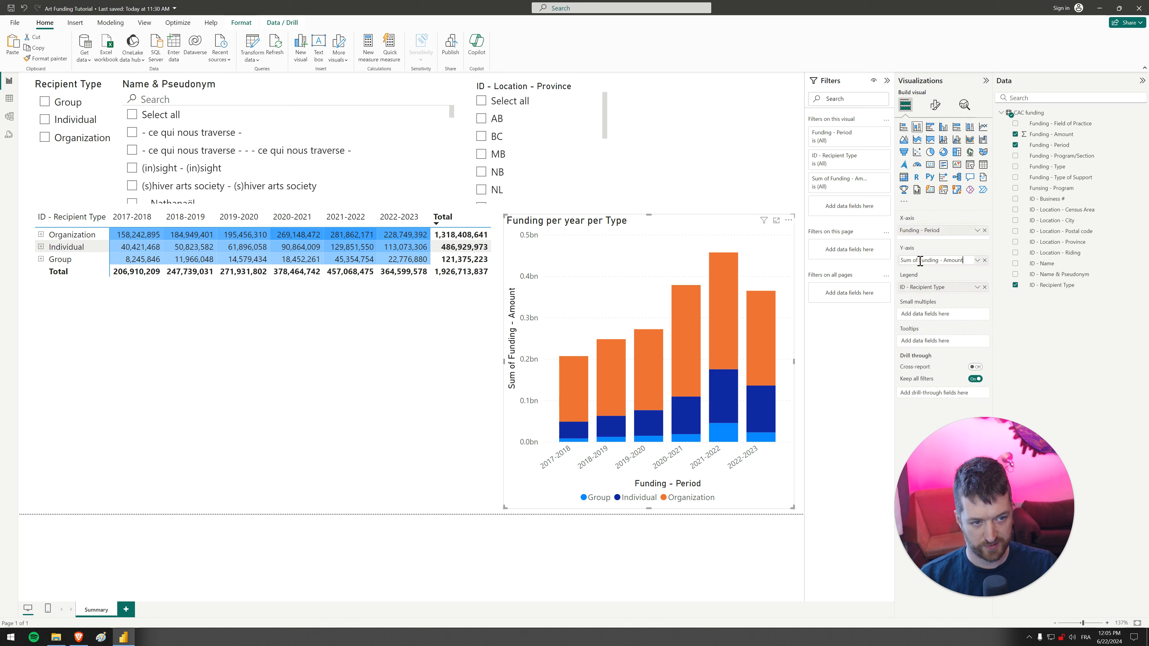
drag(936, 262, 898, 265)
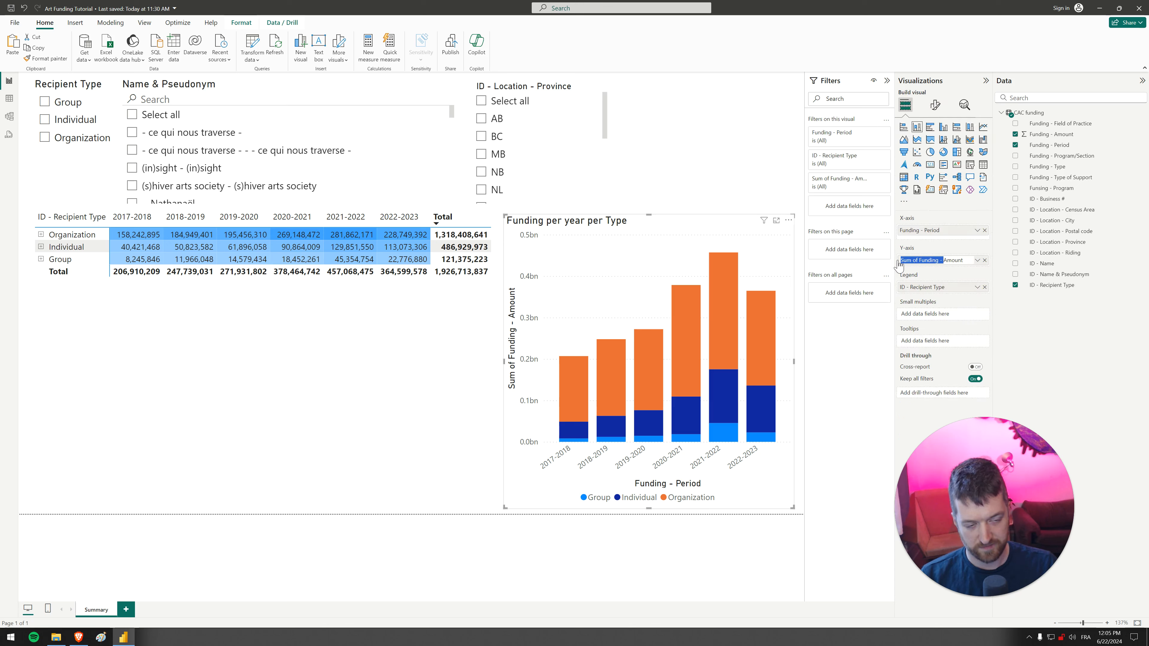
key(BackSpace)
key(Return)
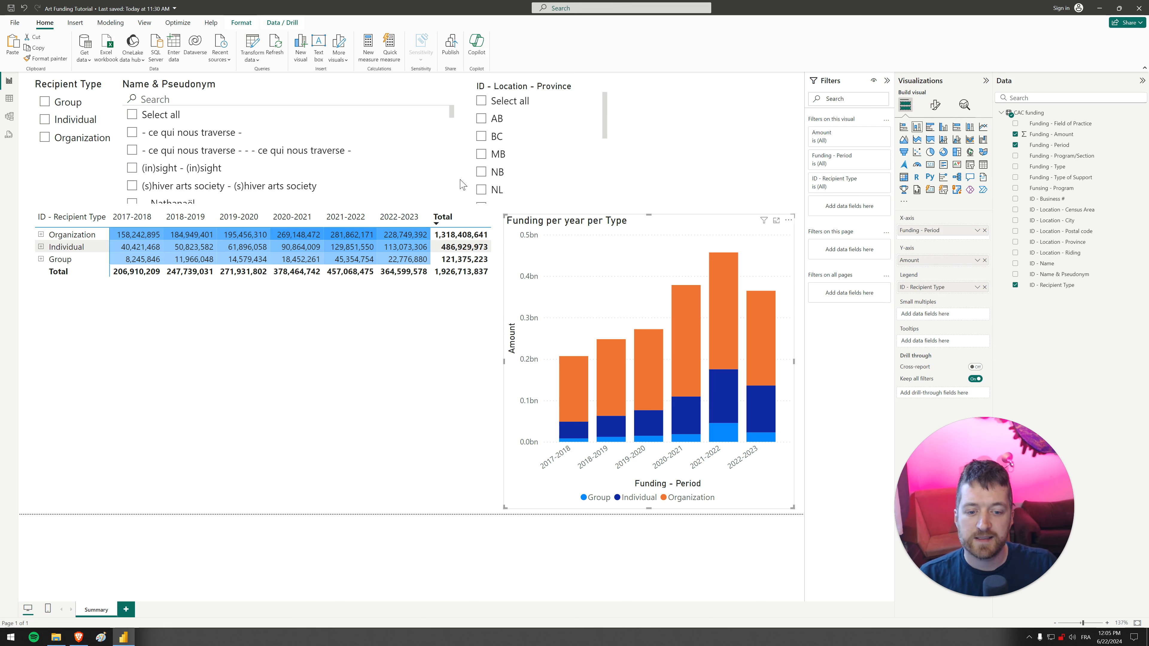
Format the Funding - Amount column as dollar currency in the data table and return to the report page.
click(9, 98)
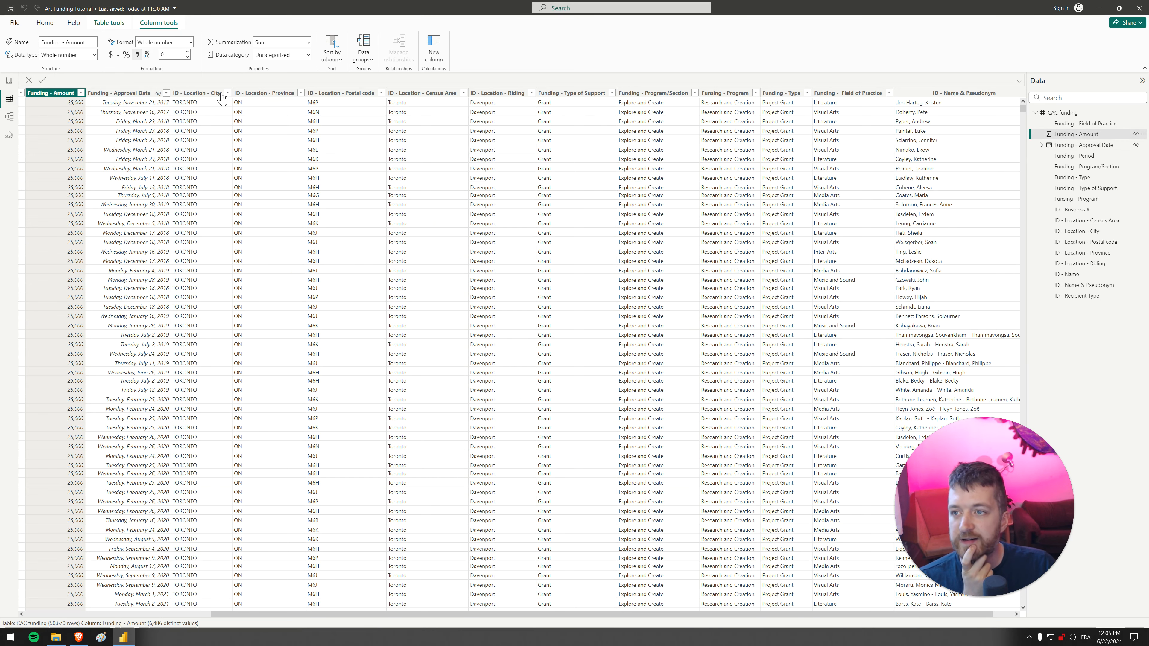
click(119, 57)
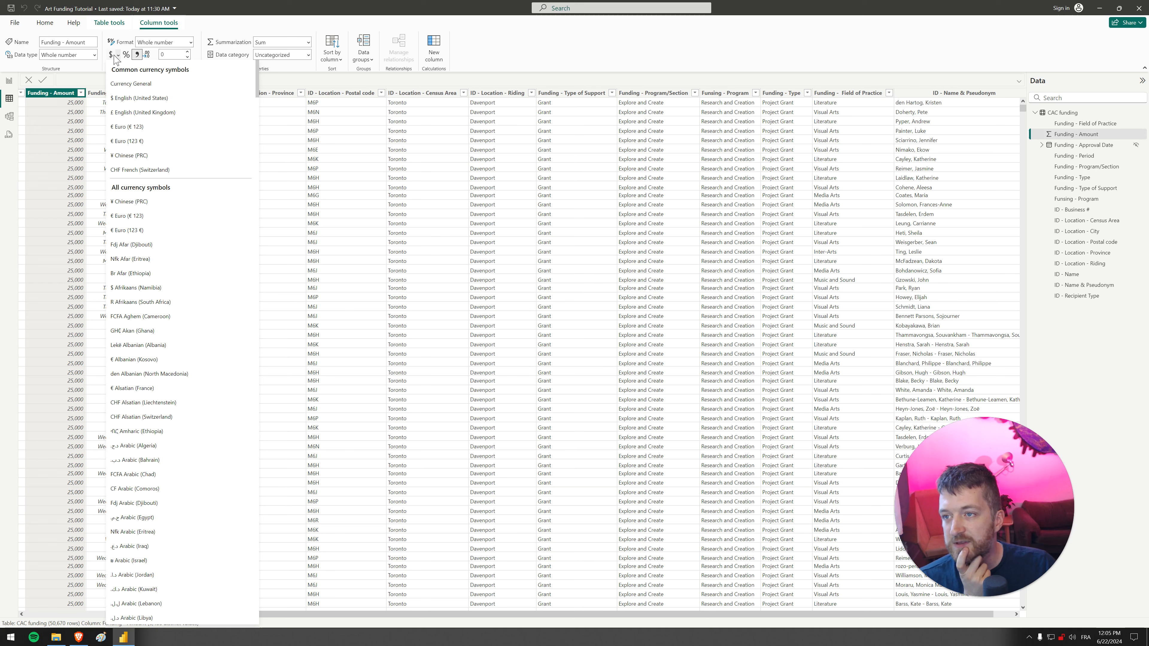
scroll(201, 231, down, 10)
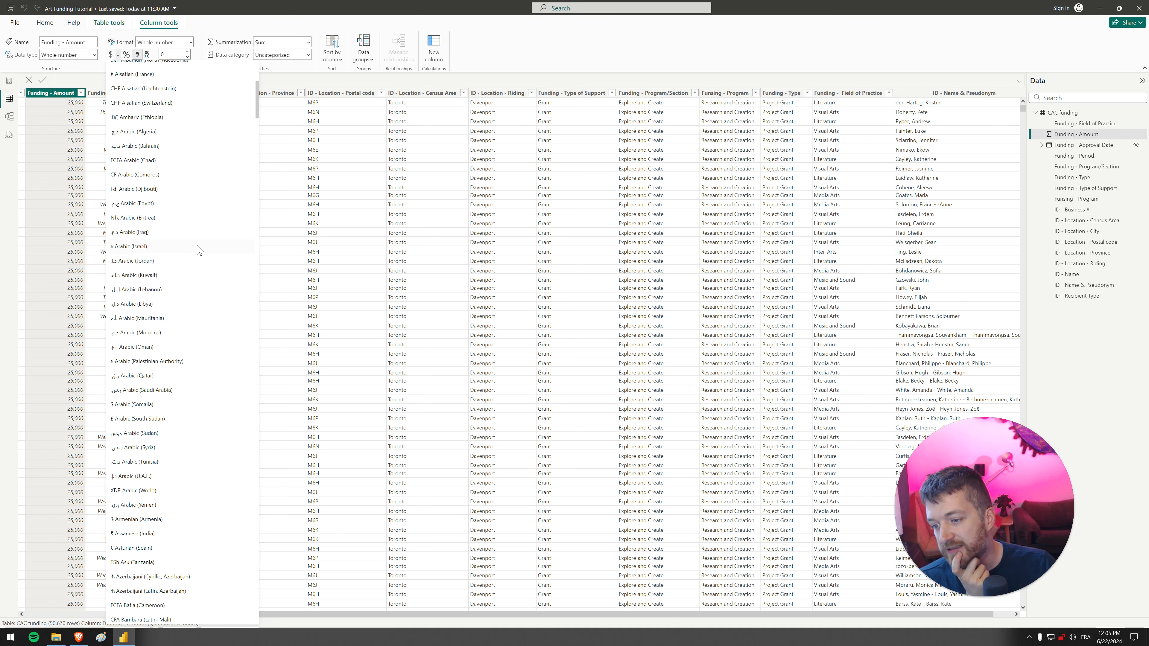
scroll(184, 342, down, 8)
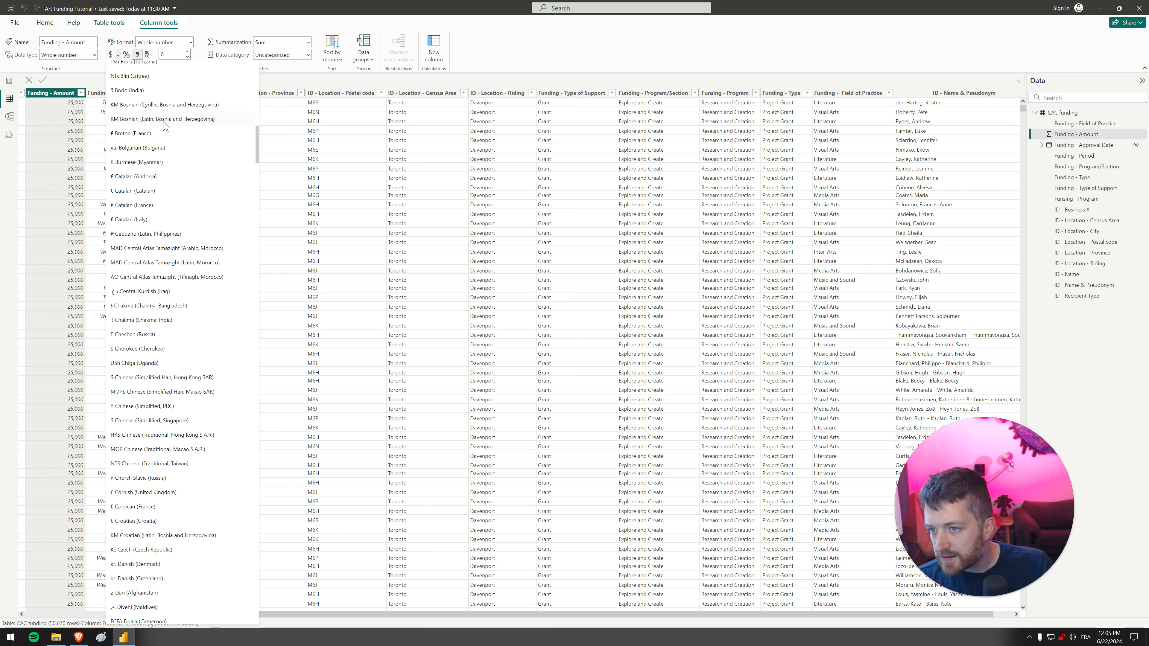
scroll(164, 125, up, 18)
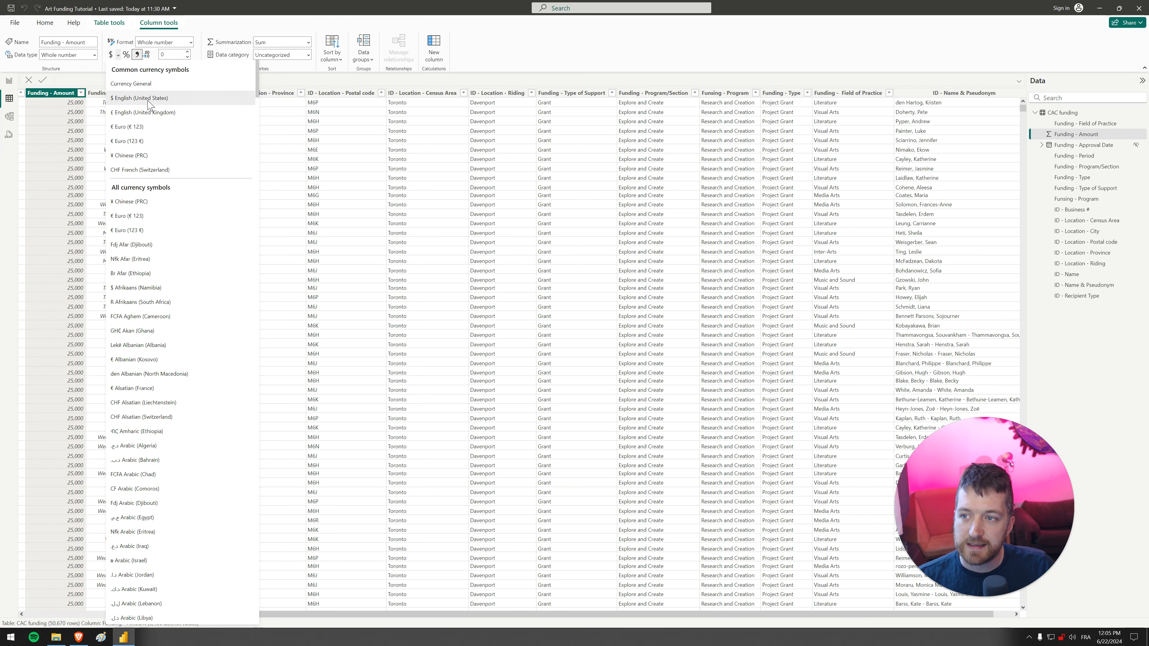
key(Escape)
click(111, 55)
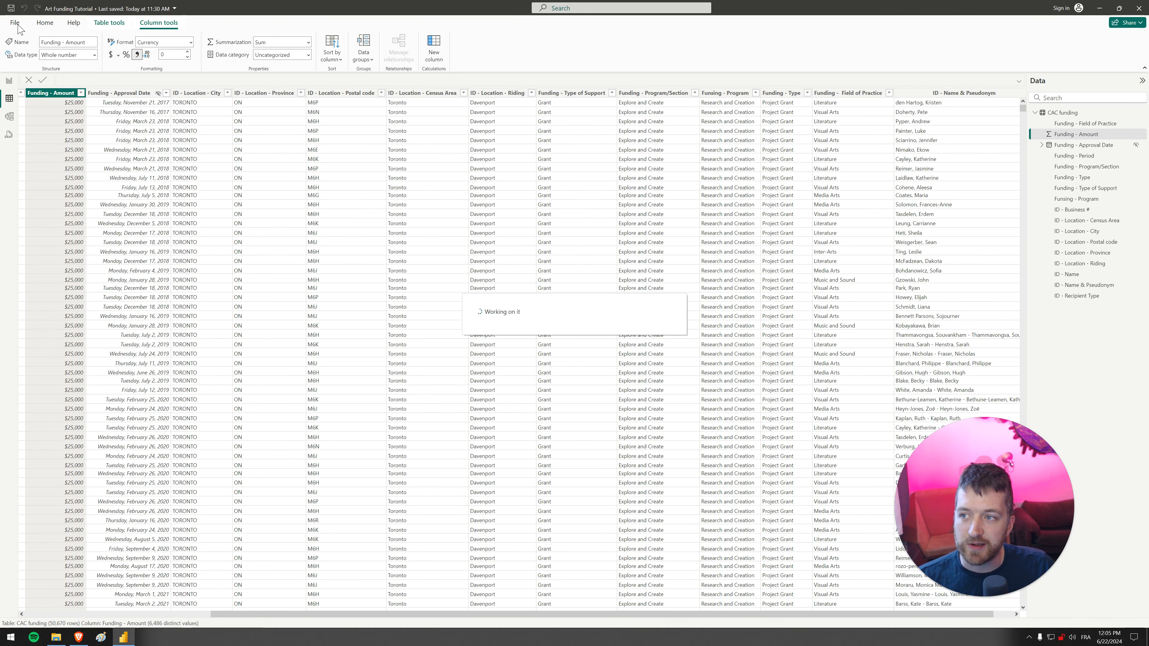
click(9, 82)
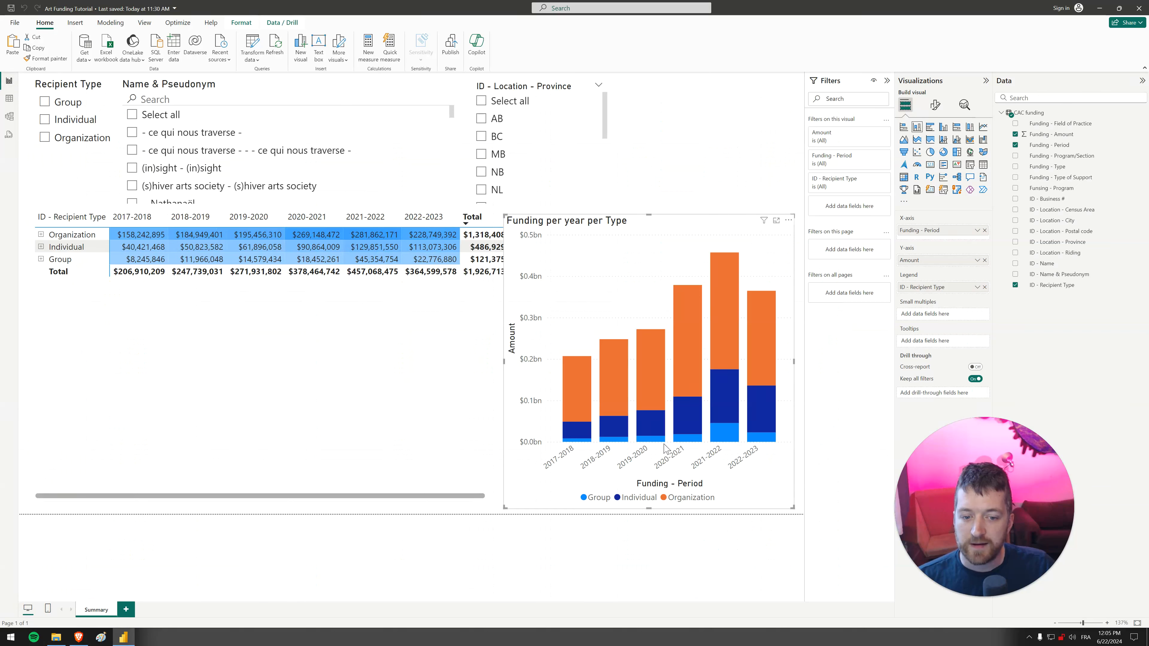
Shrink the matrix from its right and top edges to clear the chart and slicers, and expand all rows one level to provinces.
click(400, 351)
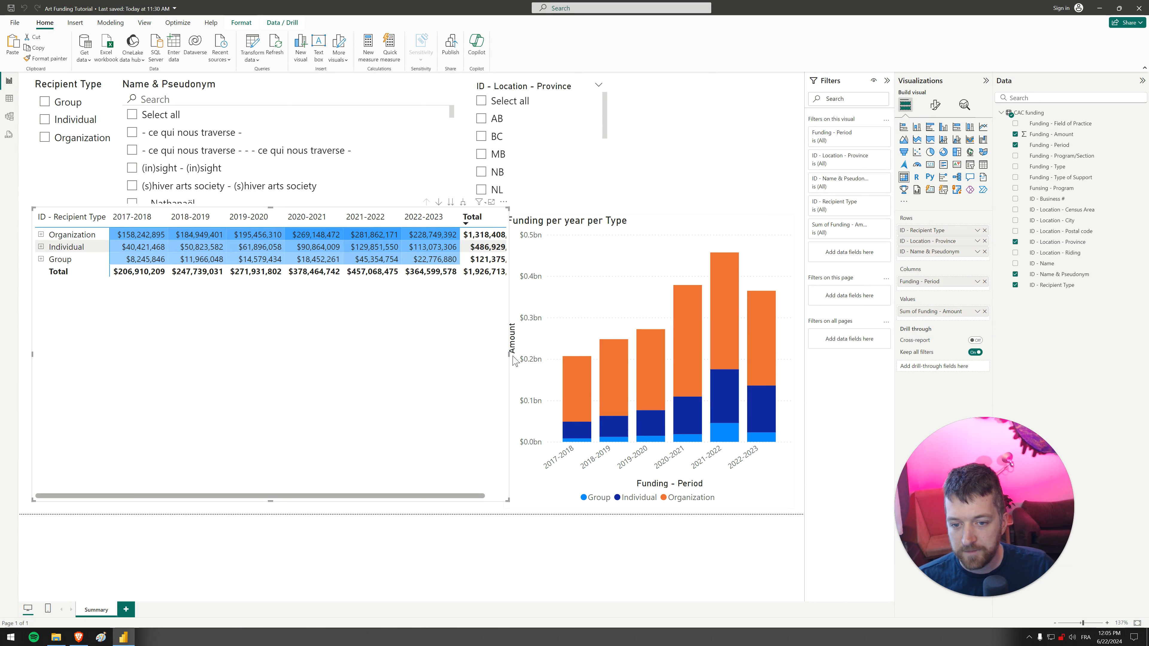
mouse_move(507, 355)
mouse_down()
mouse_move(453, 360)
mouse_move(493, 360)
mouse_up()
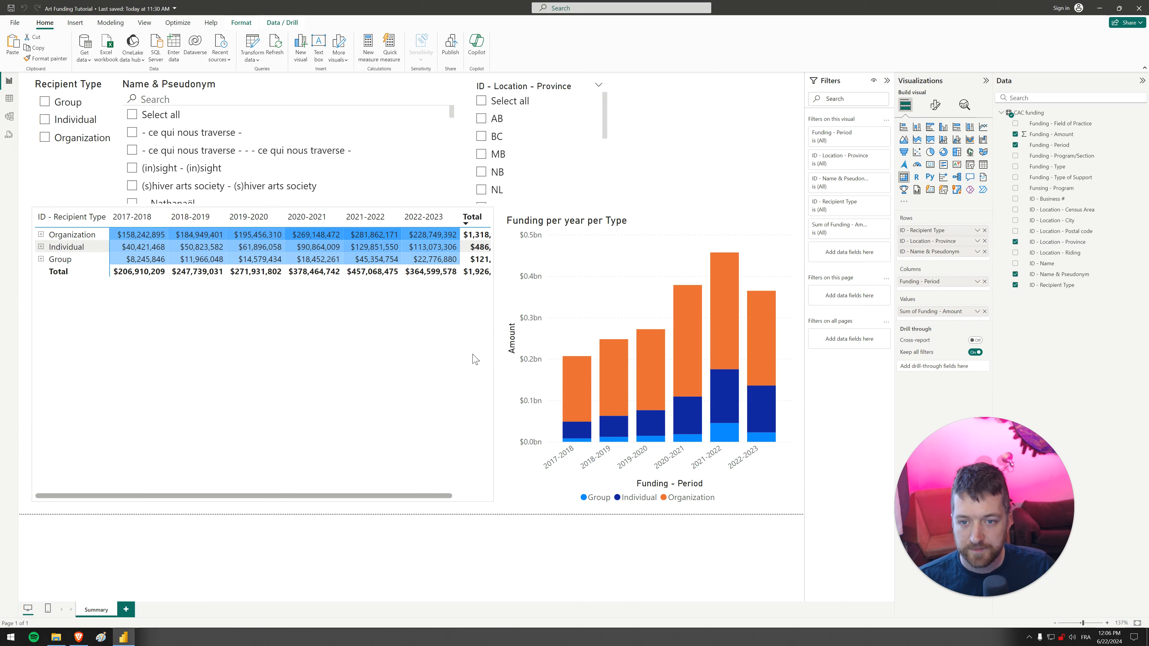
mouse_move(262, 208)
mouse_down()
mouse_move(265, 240)
mouse_move(265, 224)
mouse_up()
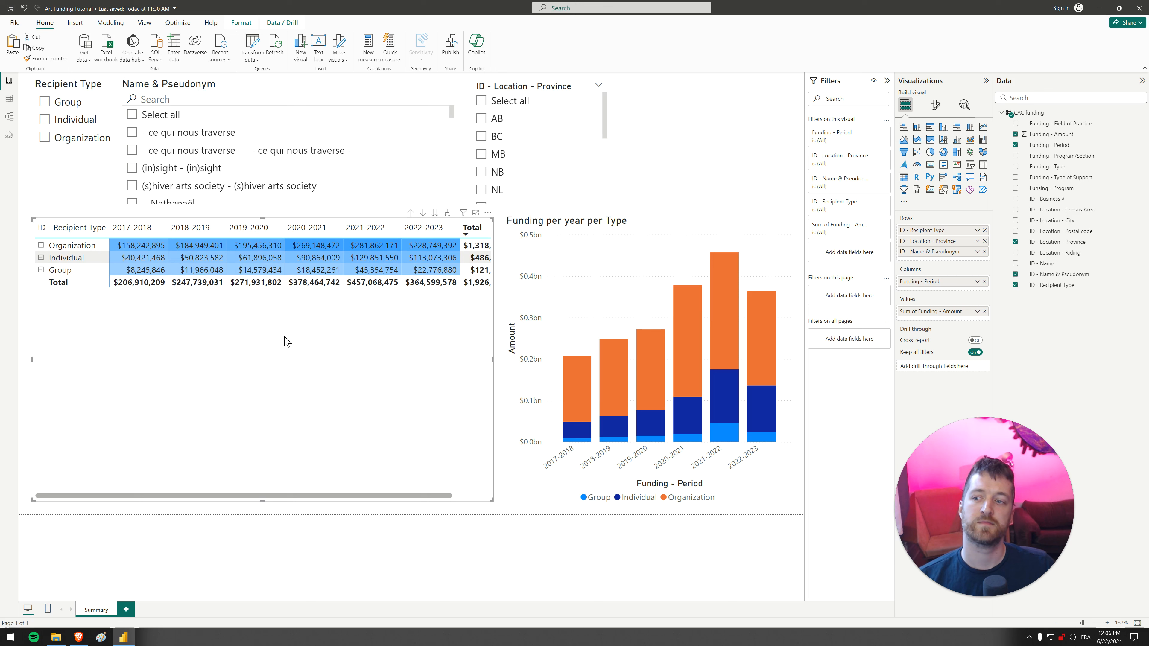
click(447, 212)
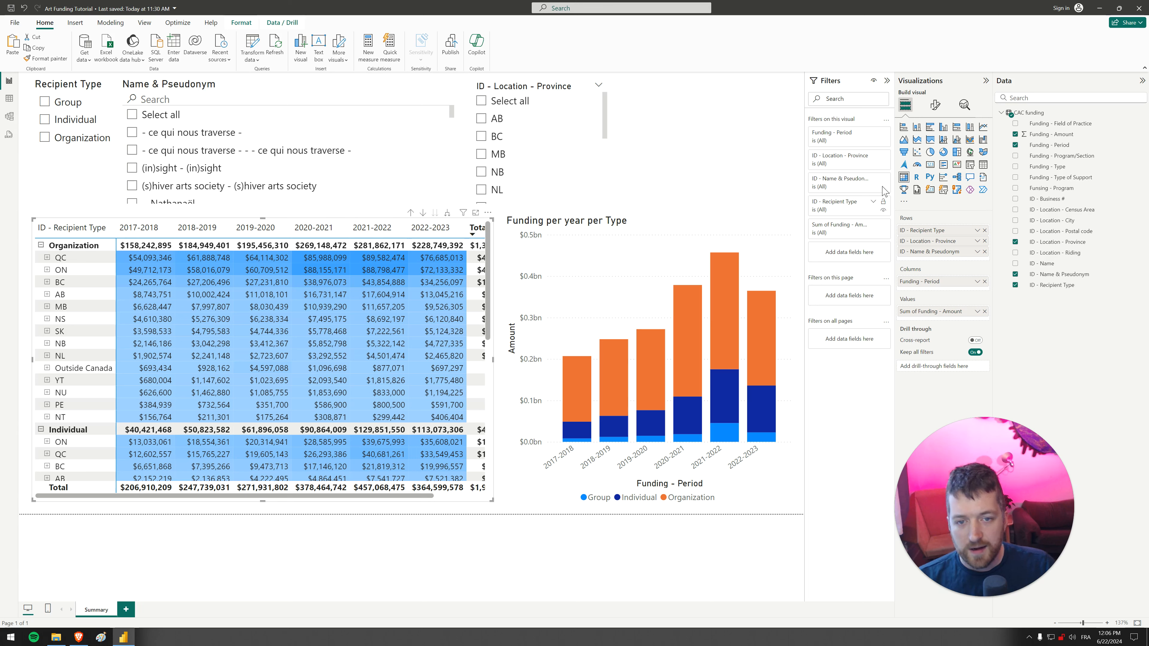
Turn on the matrix's title and set its text to "Funding by Type, Location and Name".
click(935, 105)
click(934, 144)
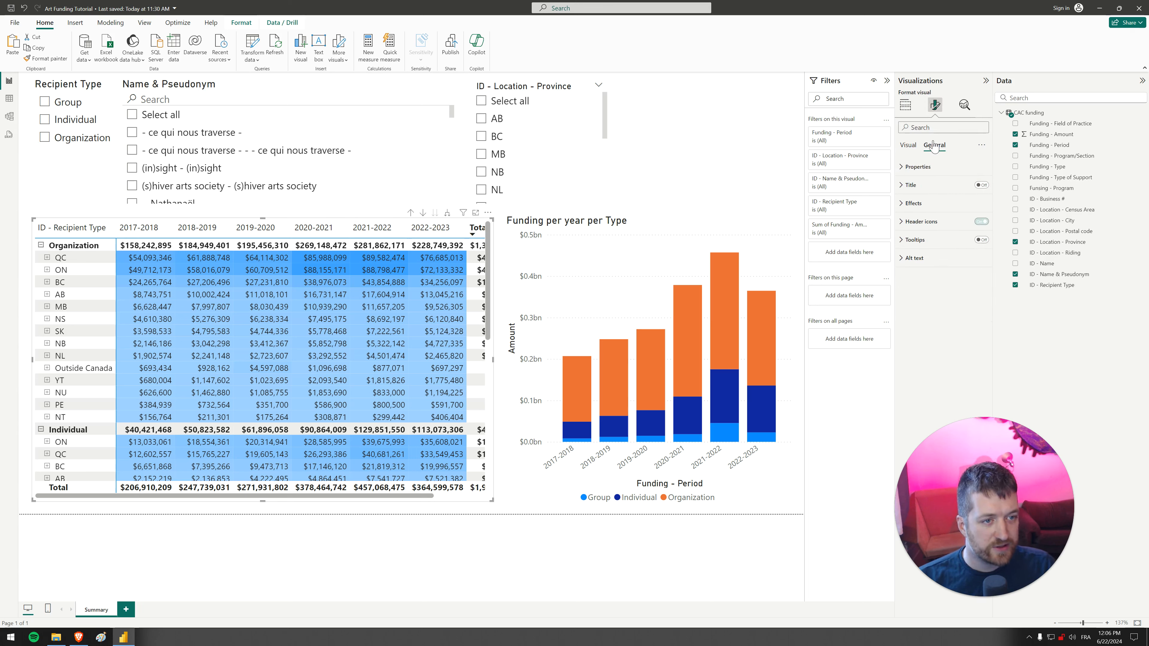
click(932, 185)
click(934, 206)
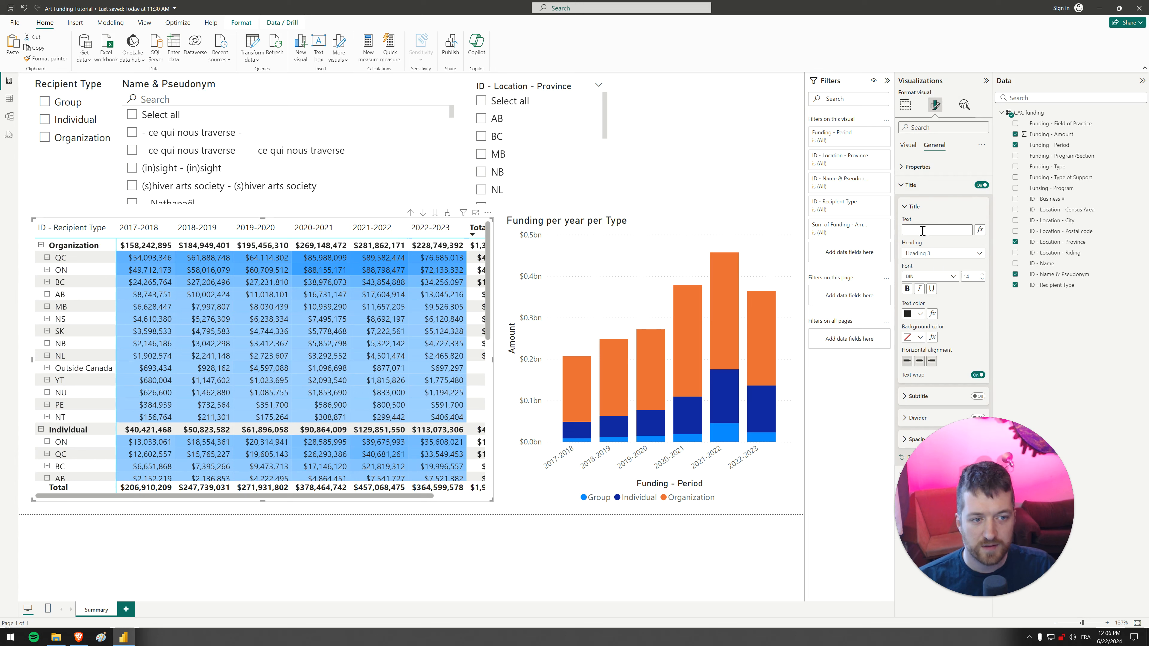
click(927, 231)
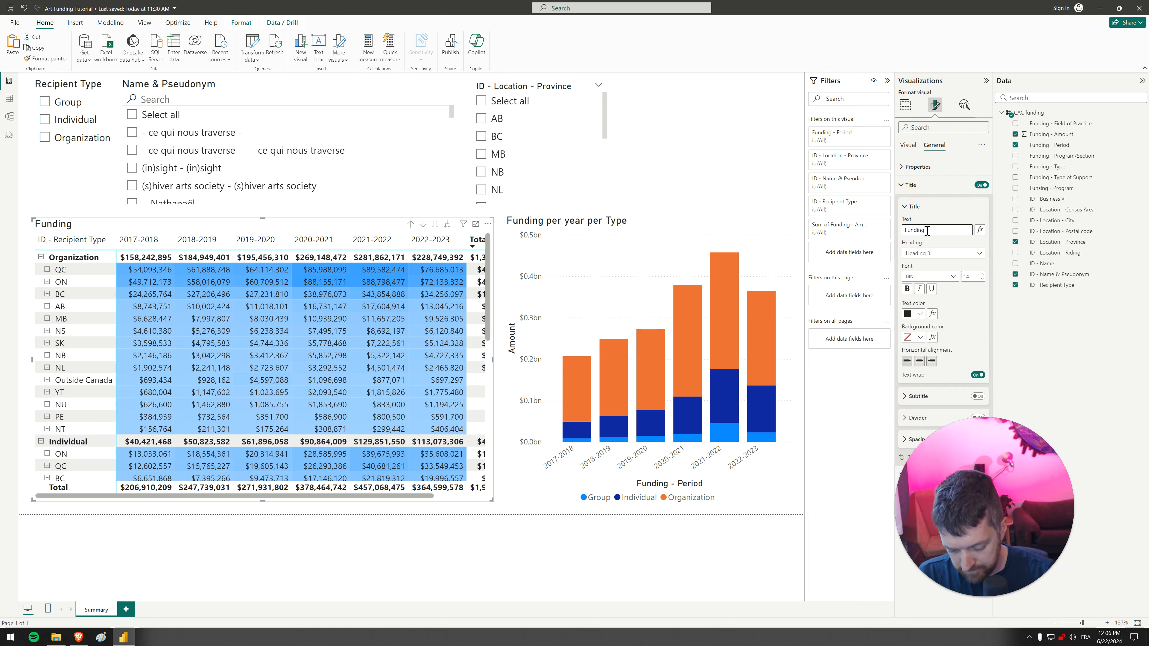
text(by Orga)
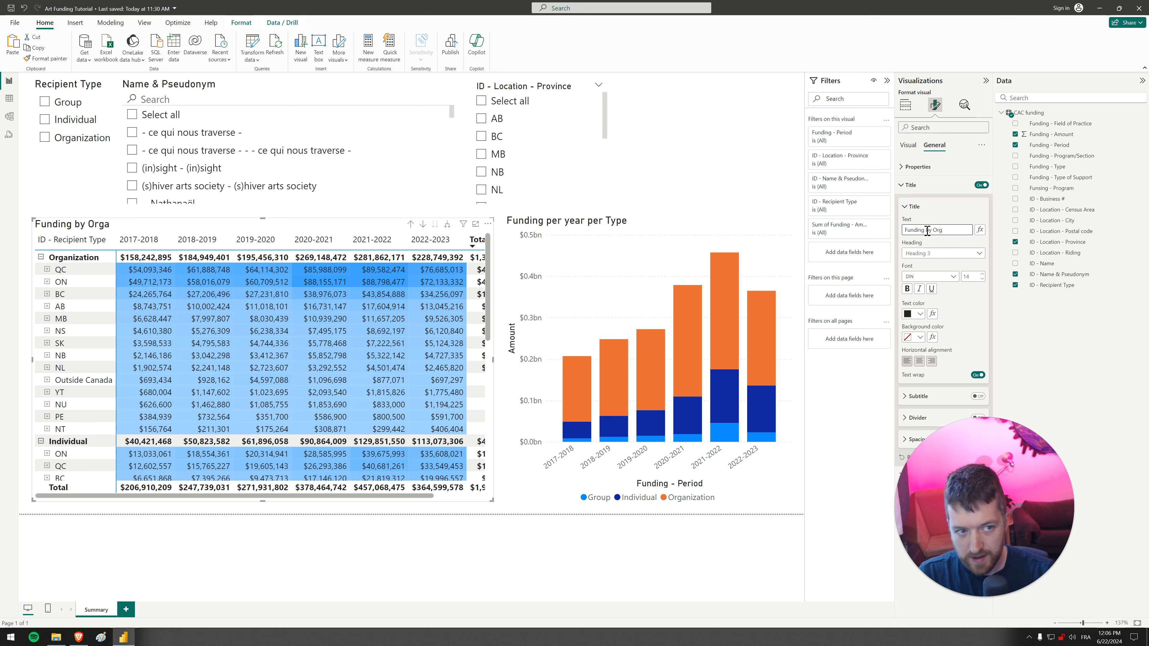
key(BackSpace)
key(BackSpace)
key(BackSpace)
key(BackSpace)
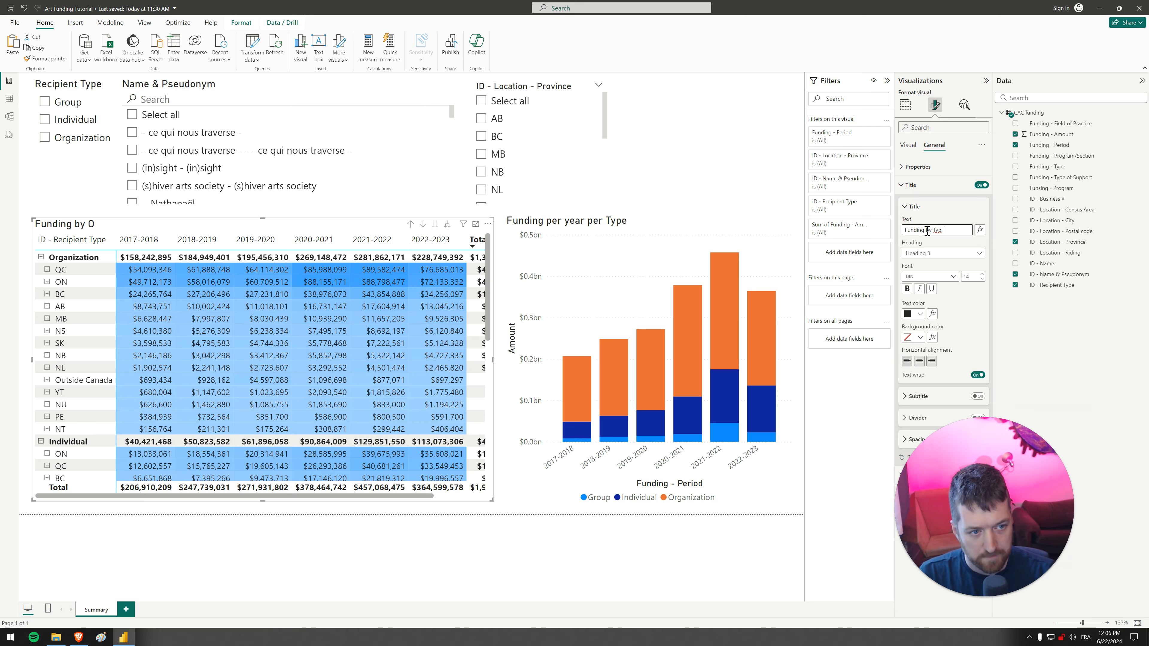
text(e, Location and Name)
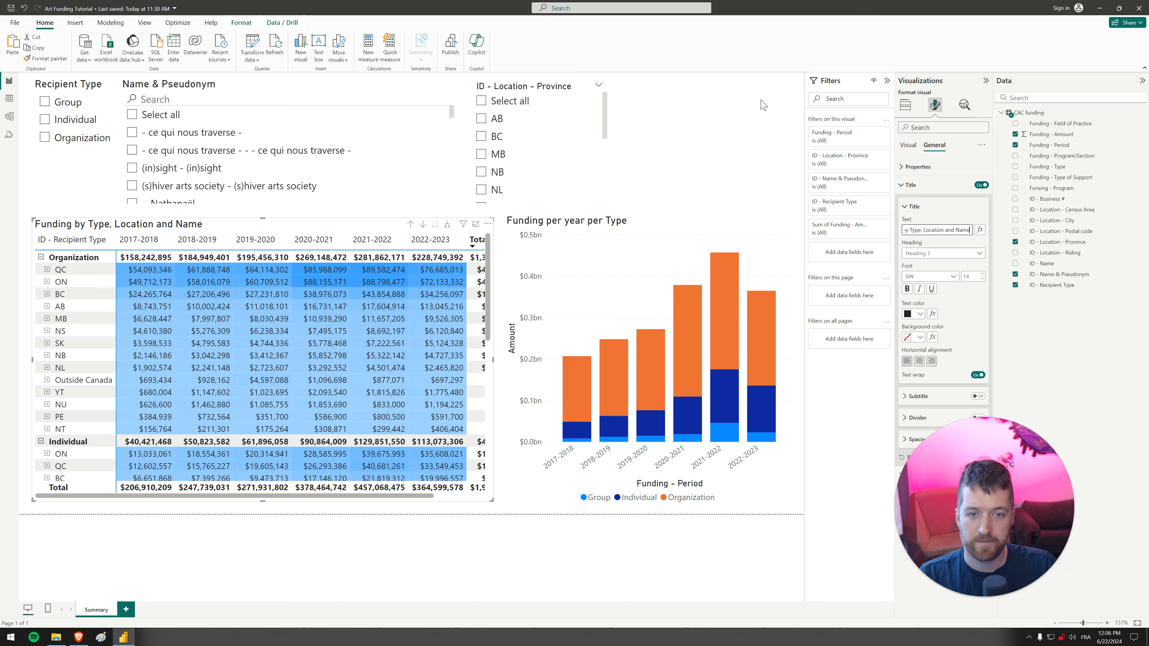
click(743, 125)
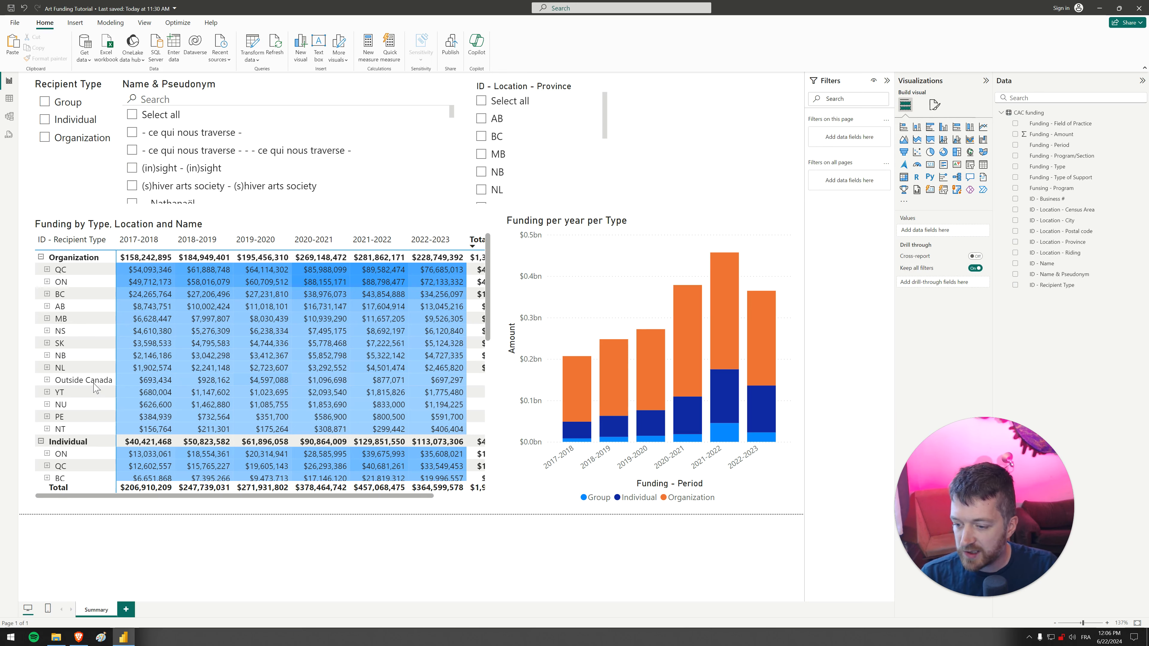
Duplicate the Summary page and rename the copy as "Location".
right_click(86, 612)
click(92, 594)
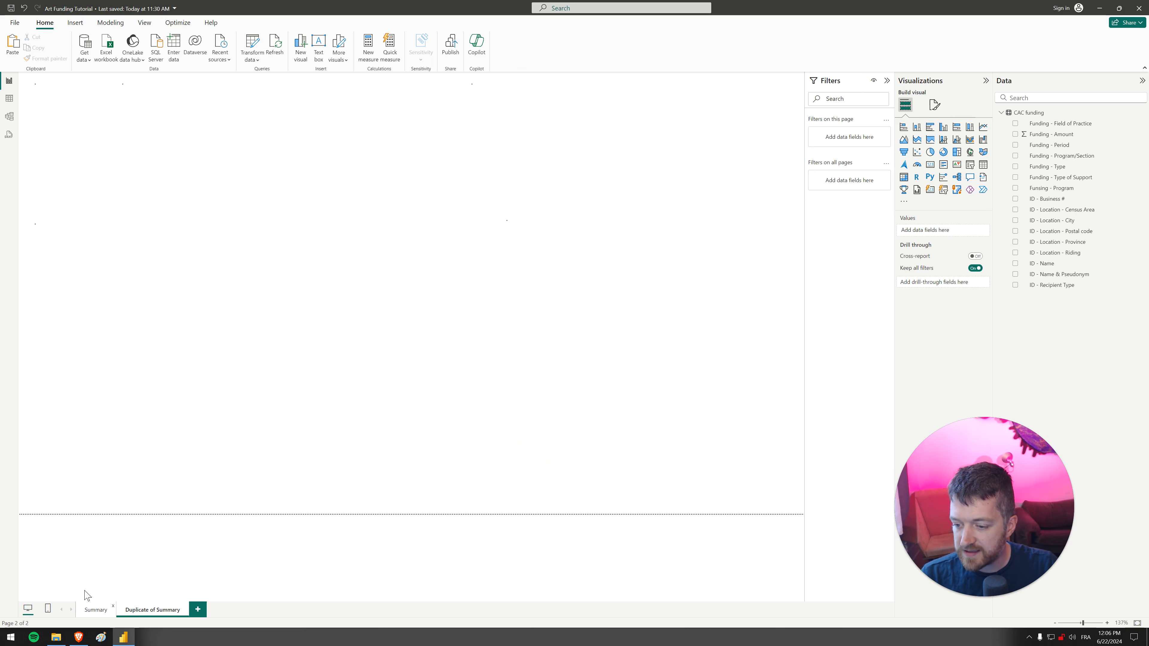
double_click(156, 615)
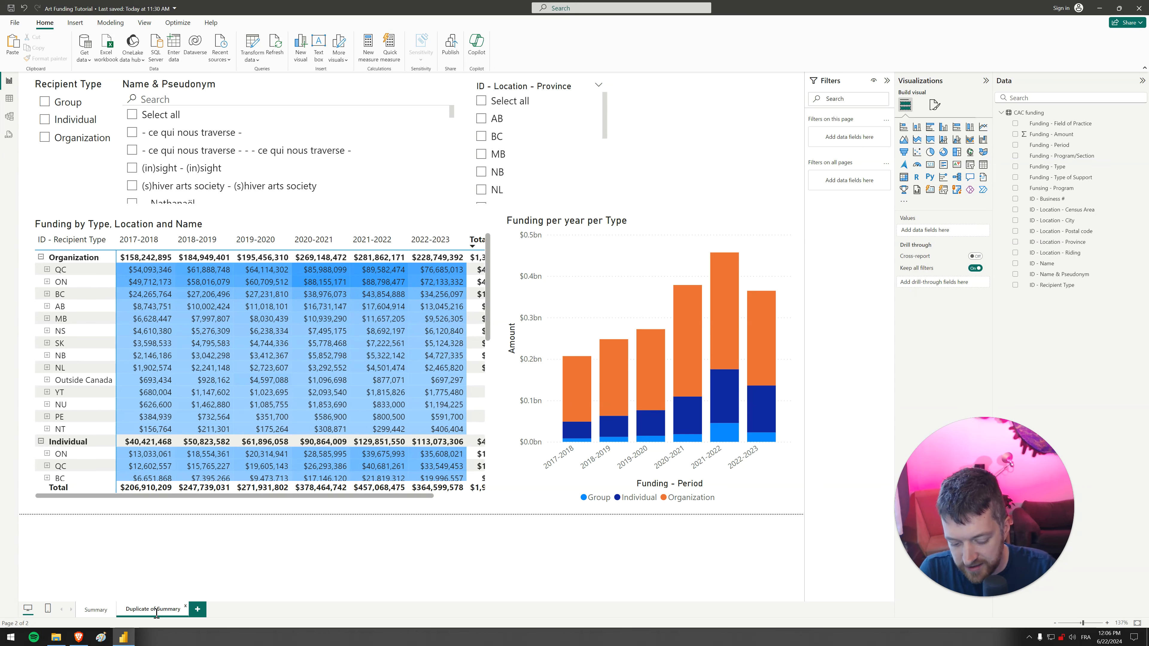
key(ctrl+a)
key(BackSpace)
key(Return)
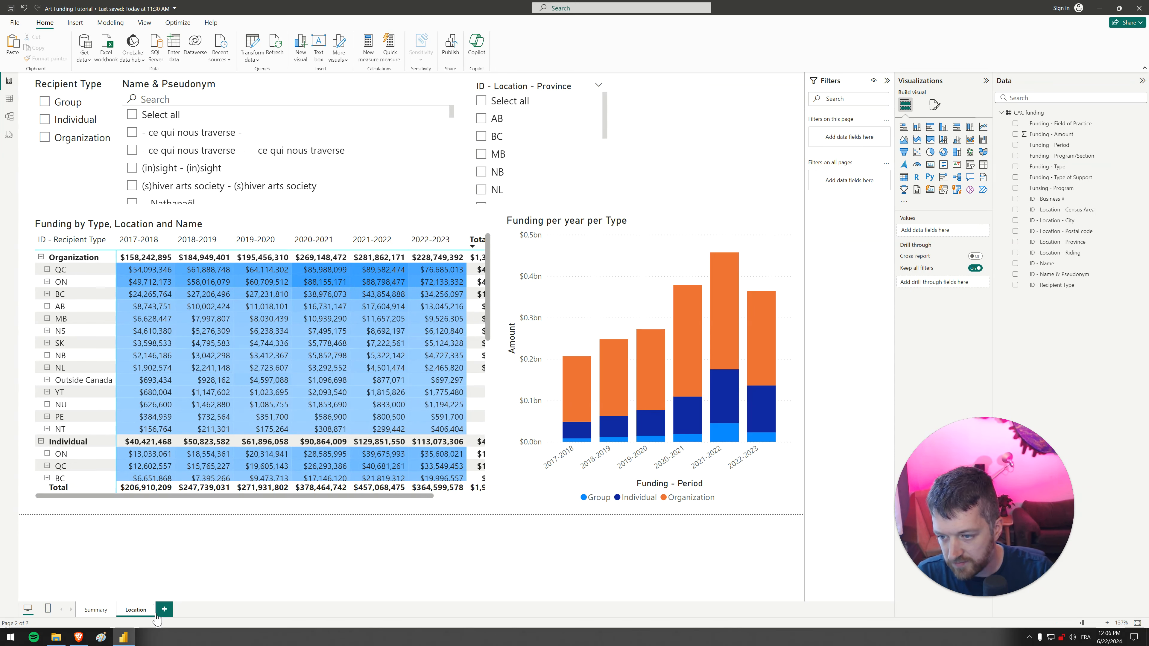
Put ID - Location - Province above ID - Recipient Type in the matrix's rows and expand all rows one level.
click(395, 232)
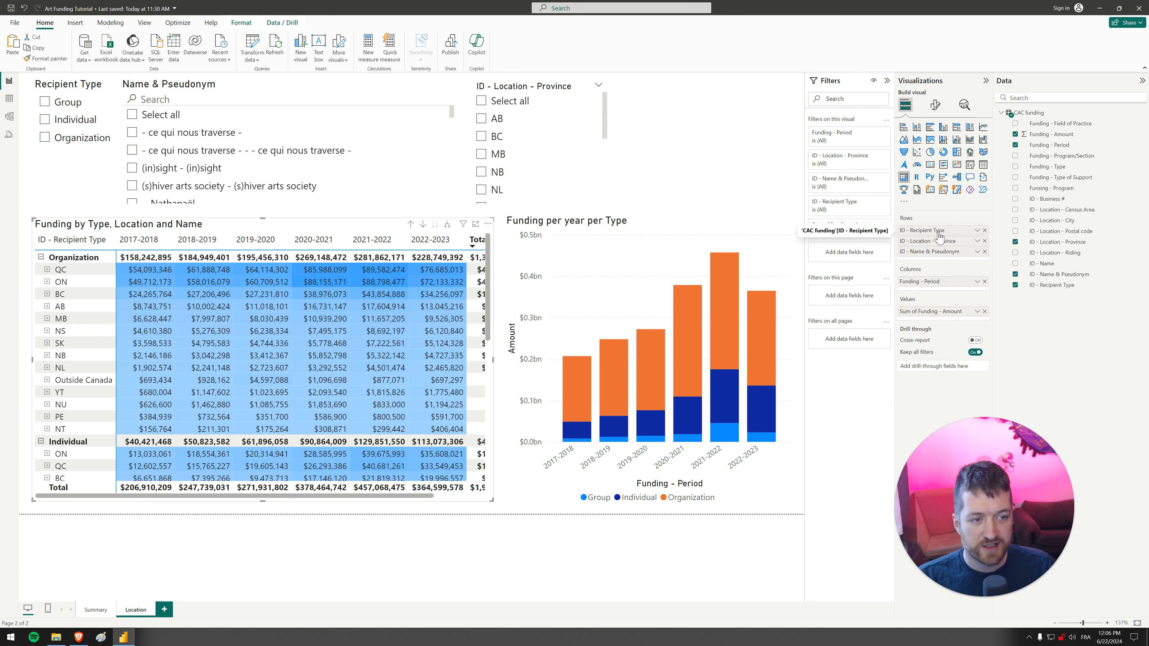
drag(940, 236, 940, 247)
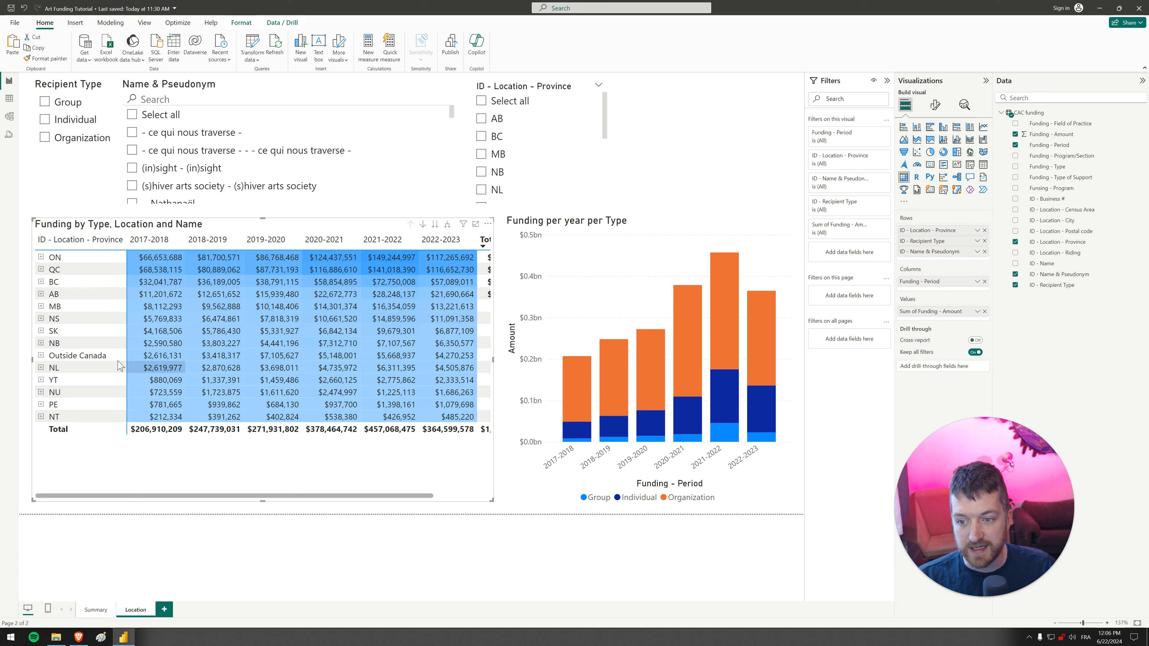
click(448, 225)
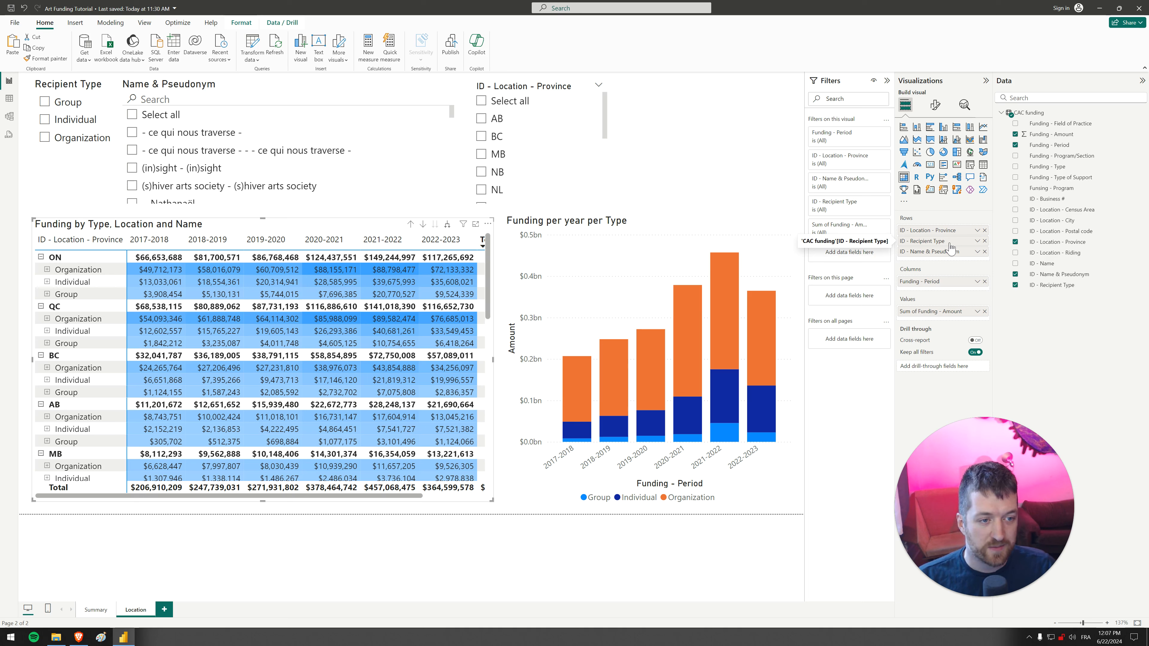
Move ID - Recipient Type from the matrix's rows to its values and narrow the row header column.
drag(953, 248, 954, 324)
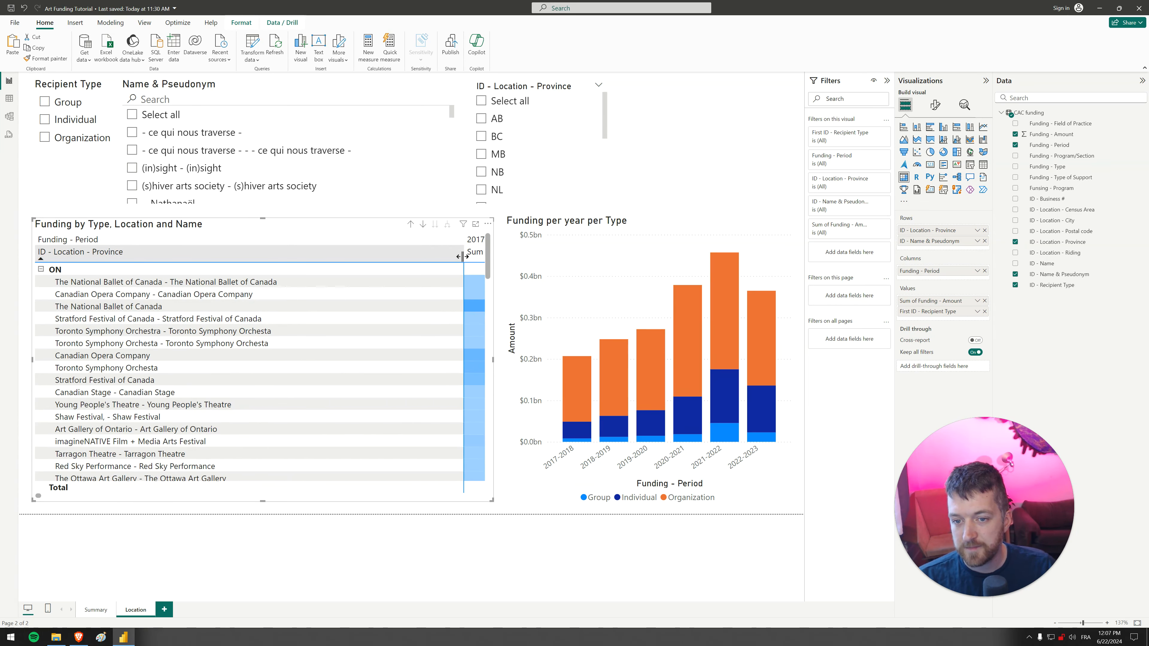
drag(465, 259, 234, 256)
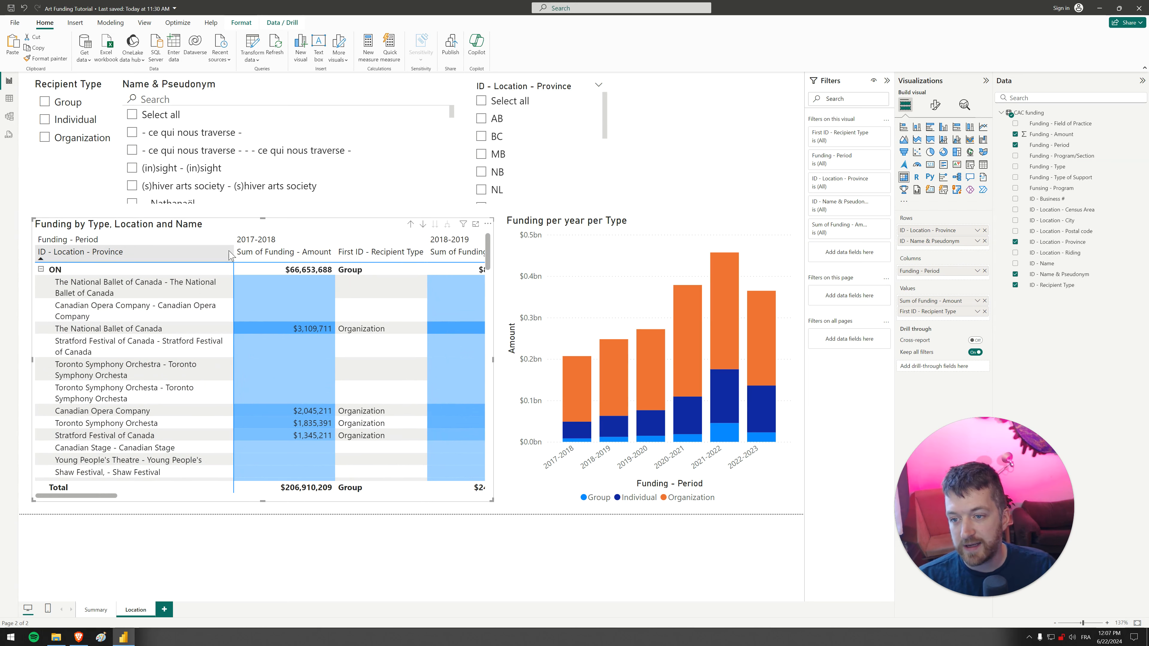
drag(234, 250, 160, 255)
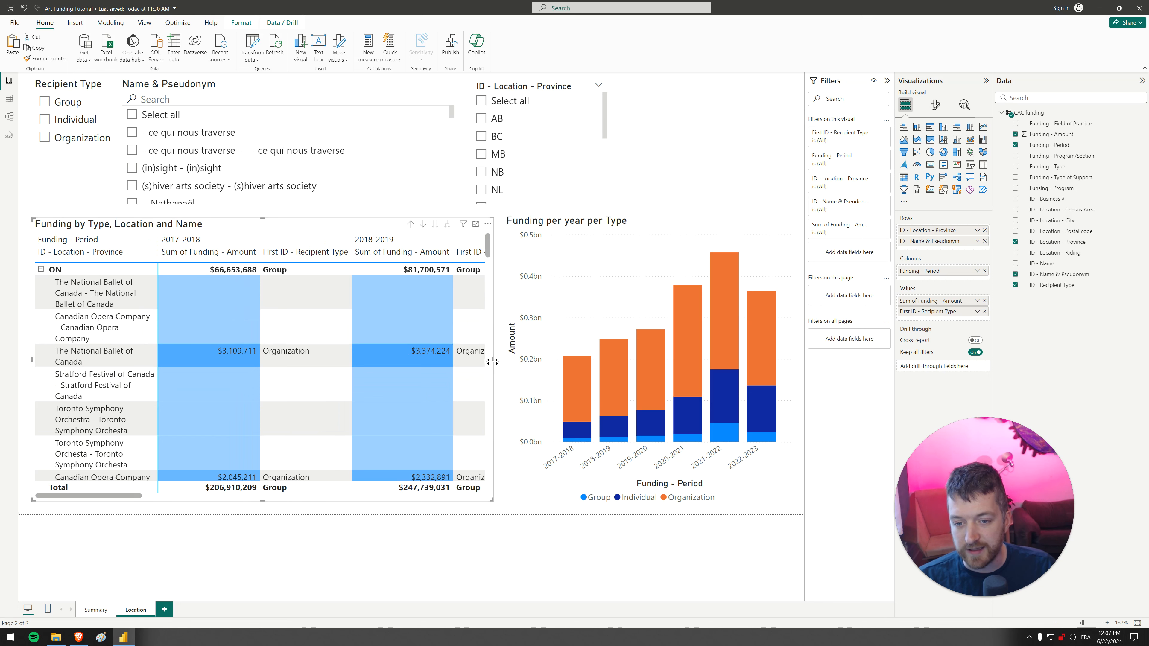
Remove First ID - Recipient Type from the matrix's values and adjust the matrix's right edge beside the chart.
mouse_move(492, 360)
mouse_down()
mouse_move(833, 360)
mouse_move(346, 346)
mouse_move(498, 346)
mouse_up()
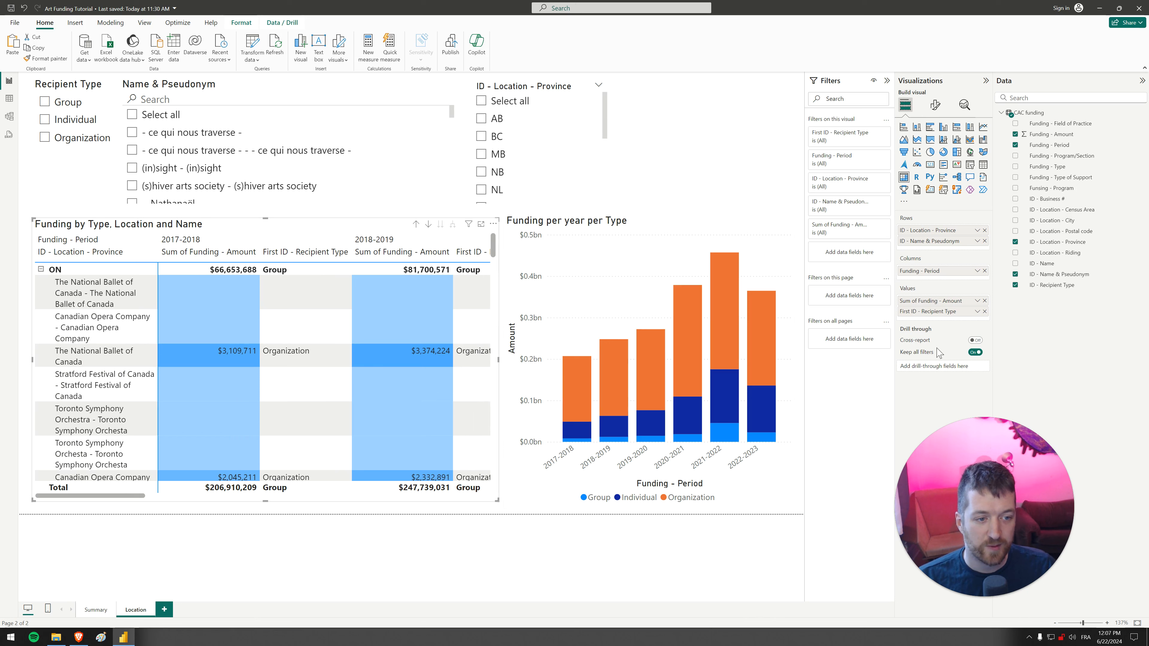
click(985, 311)
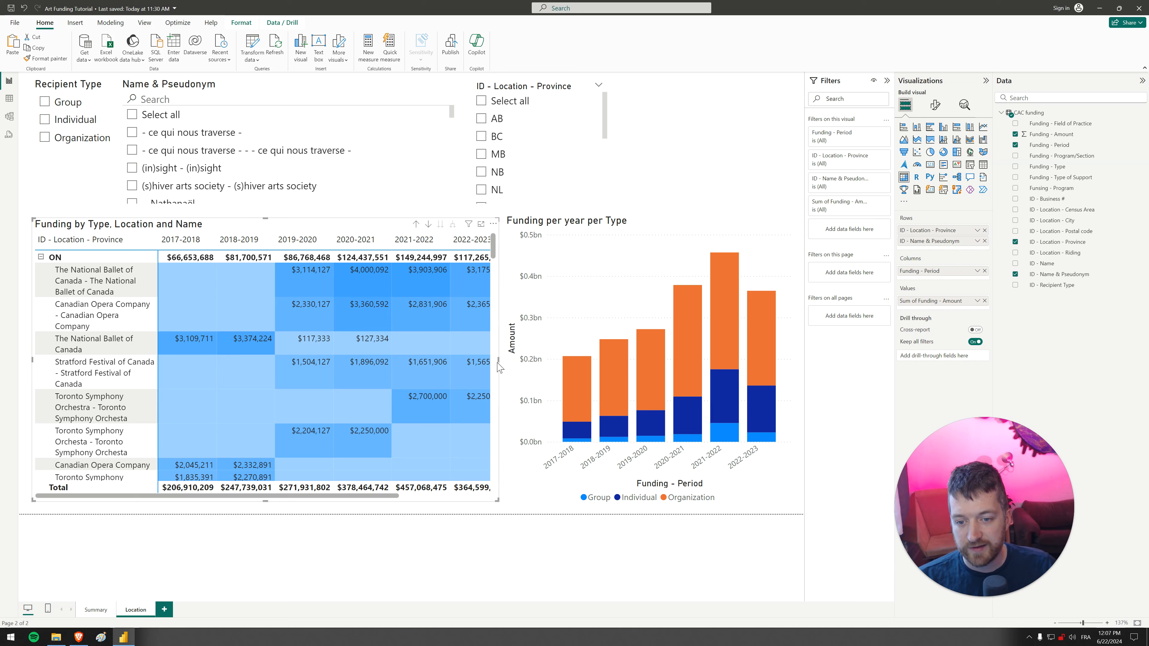
drag(501, 362, 495, 362)
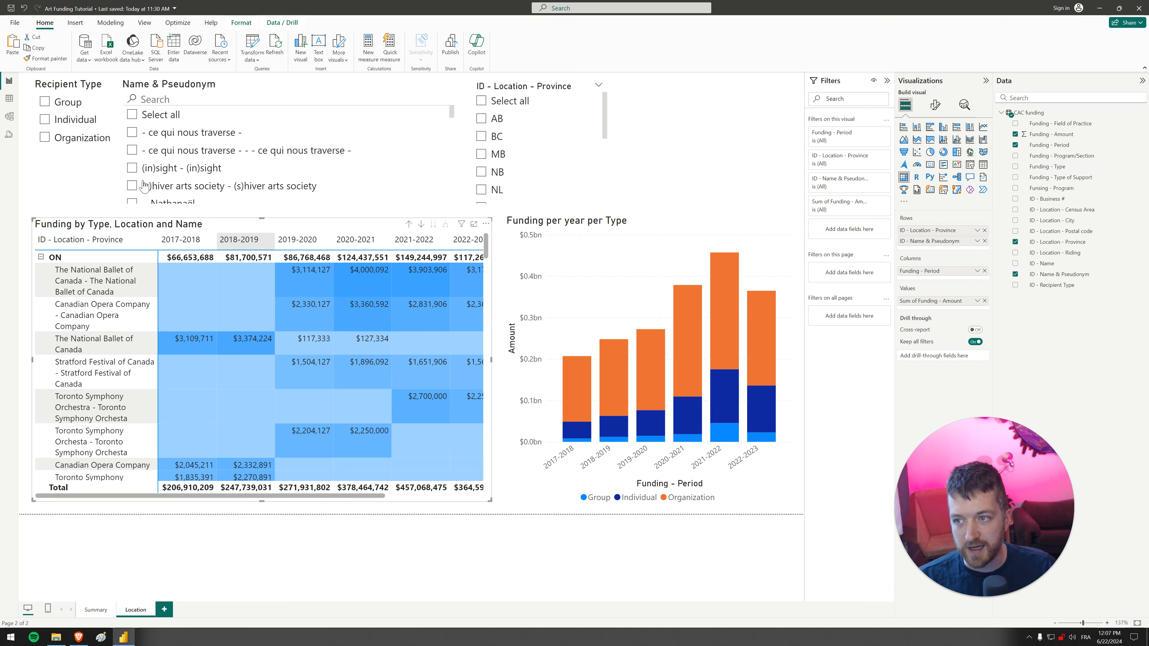
Toggle the Individual recipient filter on and off, and trim the matrix's right edge away from the chart.
click(45, 120)
click(46, 121)
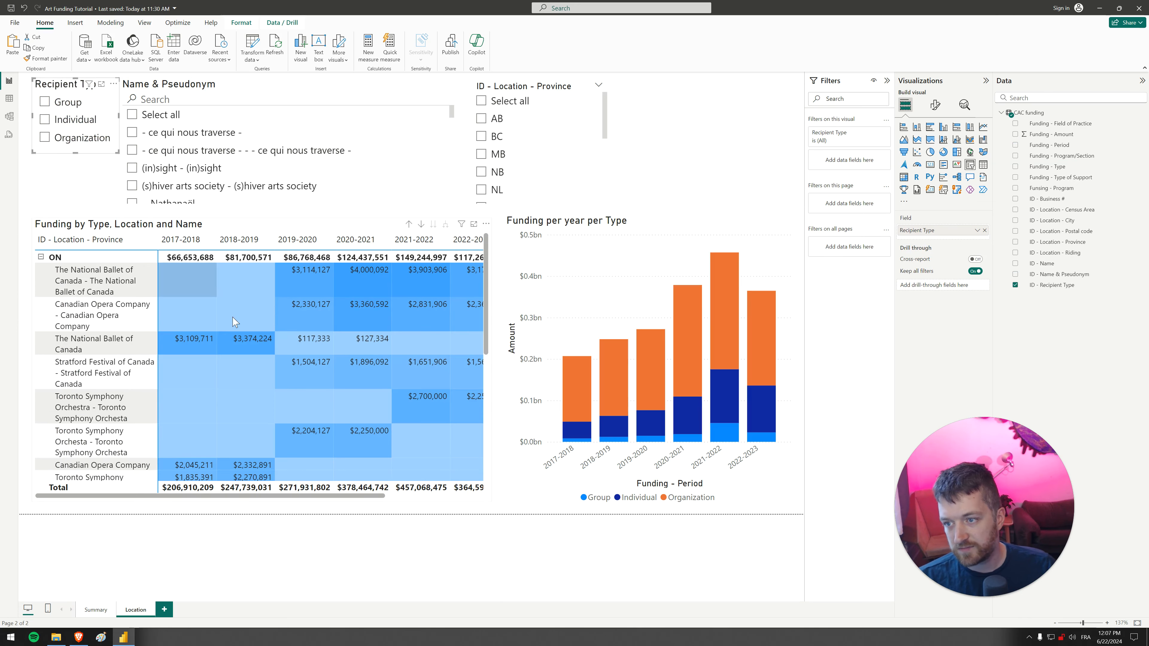
scroll(475, 367, down, 5)
click(492, 370)
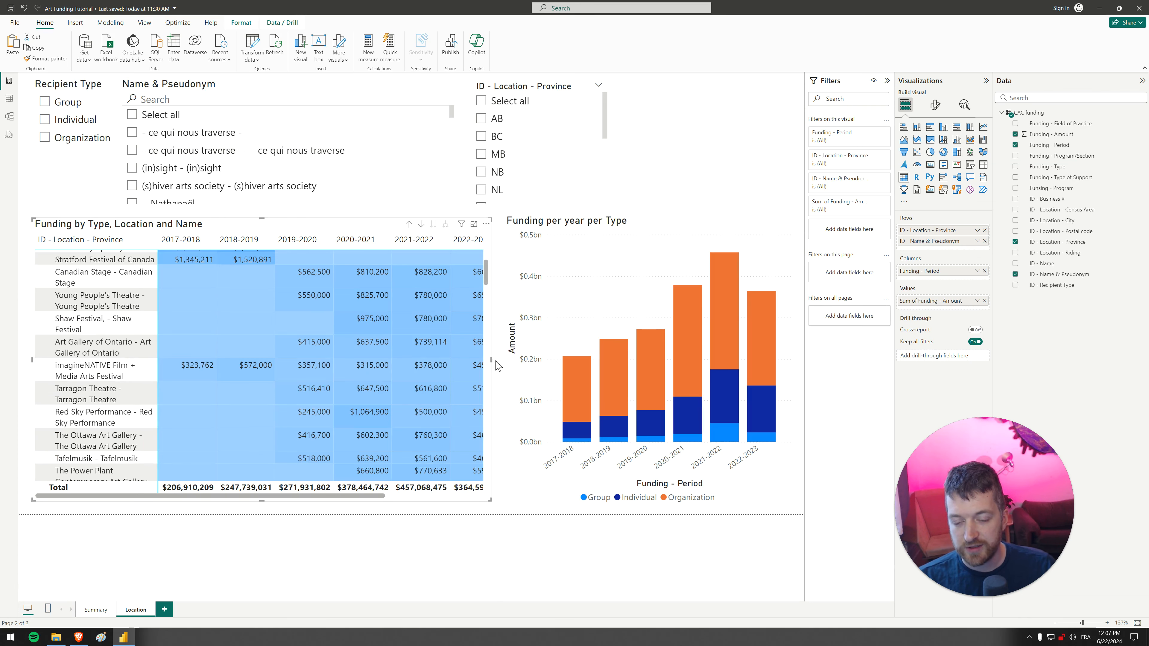
drag(492, 361, 485, 360)
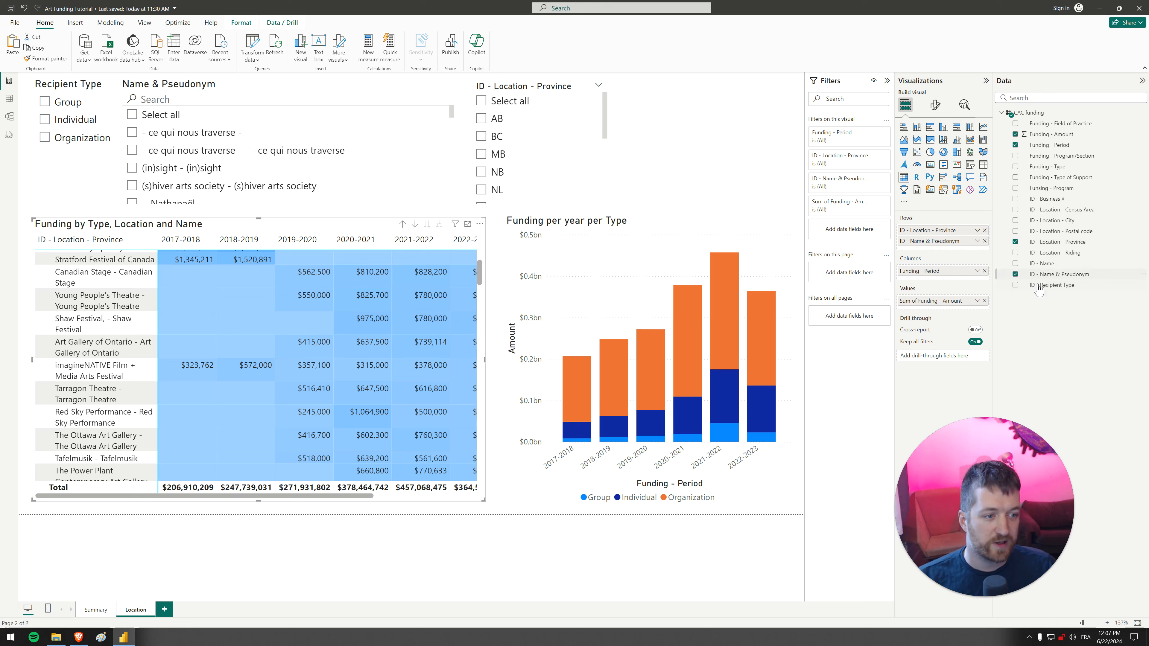
Try ID - Recipient Type as a row level between province and name, remove it, and drill the matrix up to provinces.
drag(1045, 292, 935, 243)
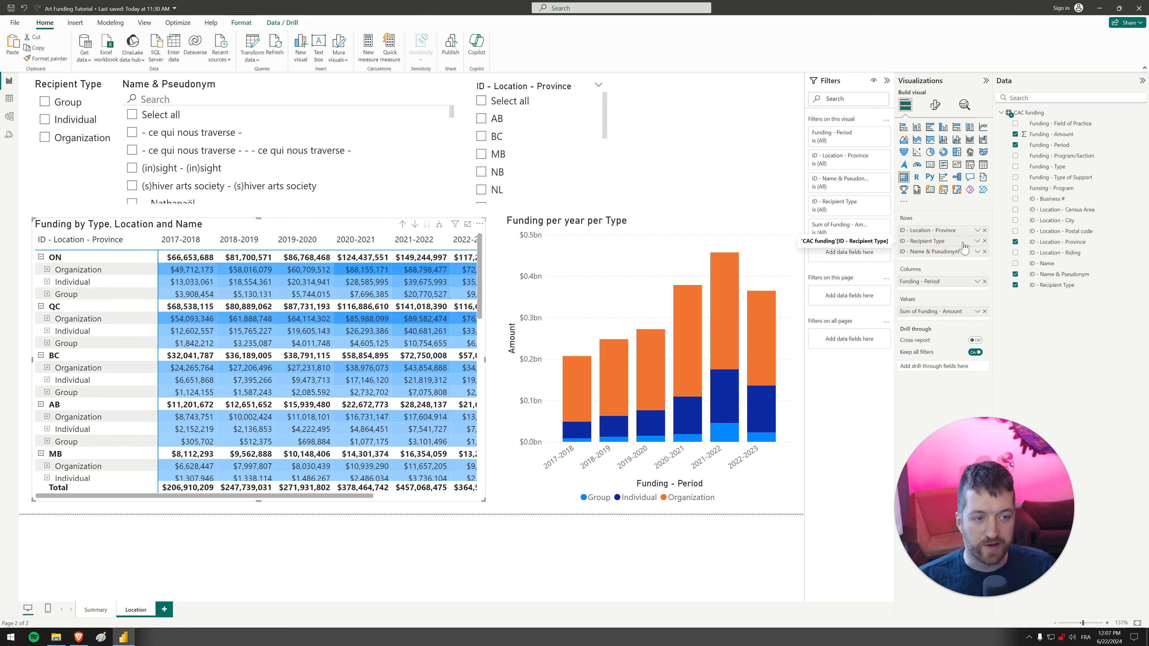
click(985, 241)
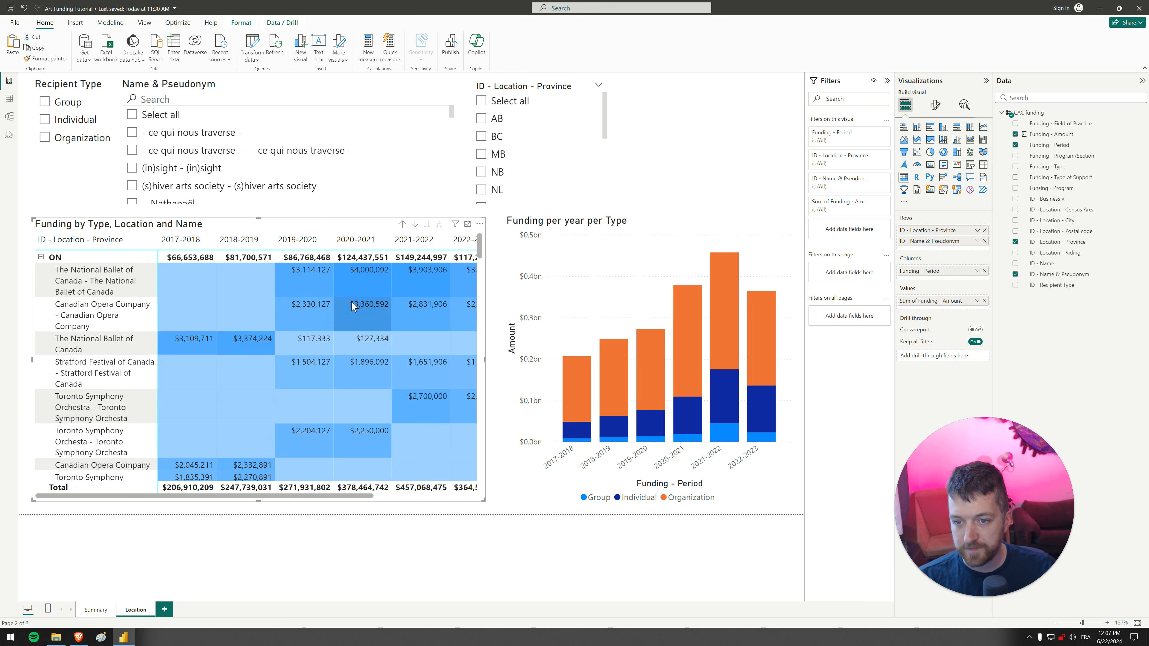
click(403, 224)
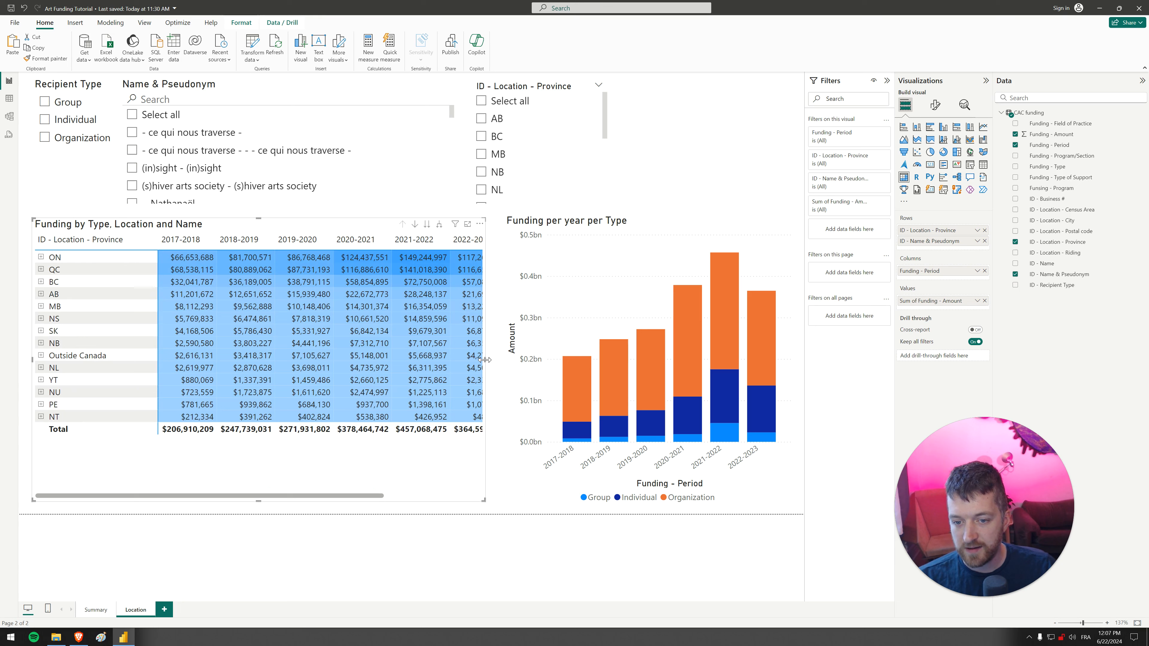
Widen the matrix to show its Total column, narrowing the row header column and fitting the right edge just past the totals.
drag(487, 359, 591, 360)
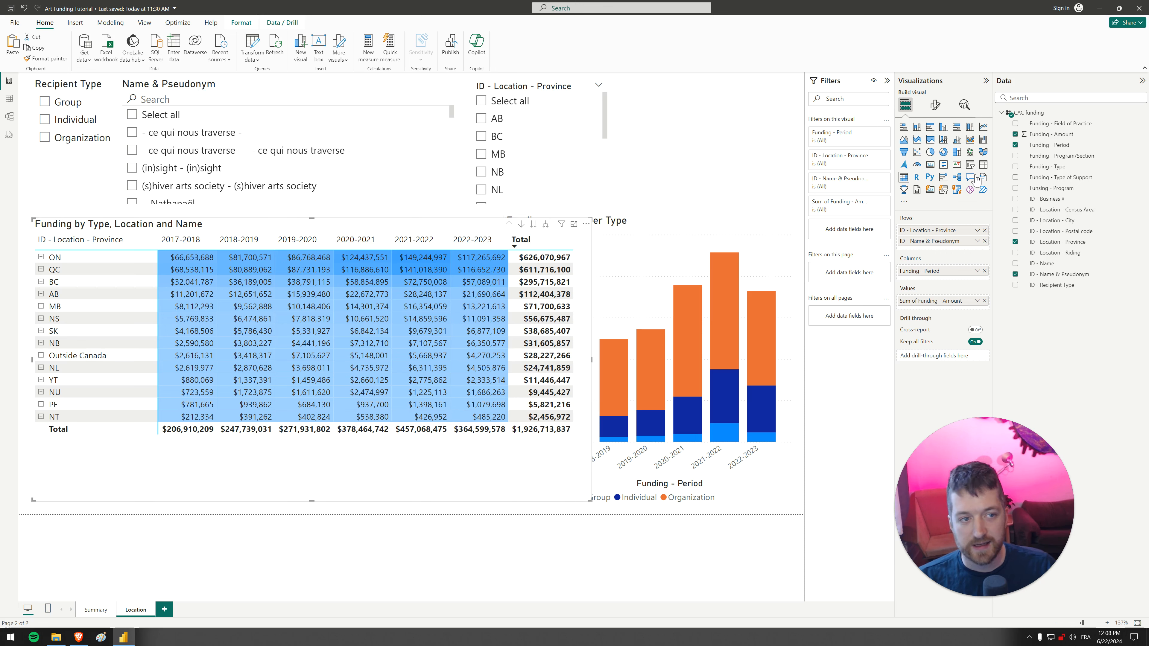
drag(158, 240, 125, 241)
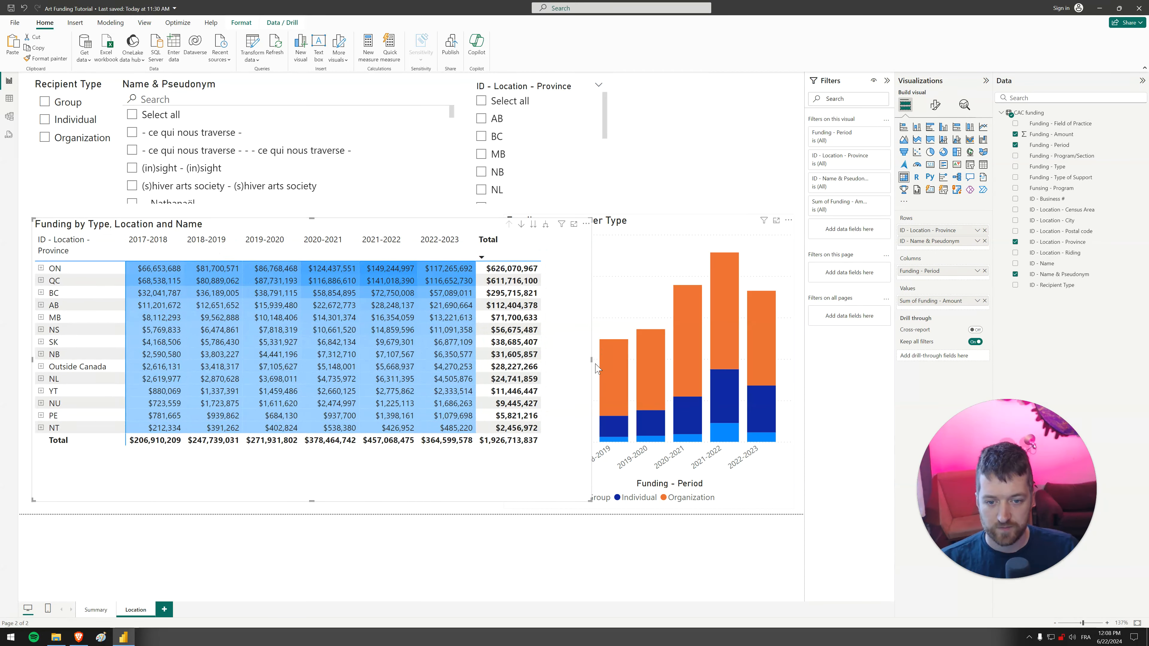
drag(590, 360, 545, 362)
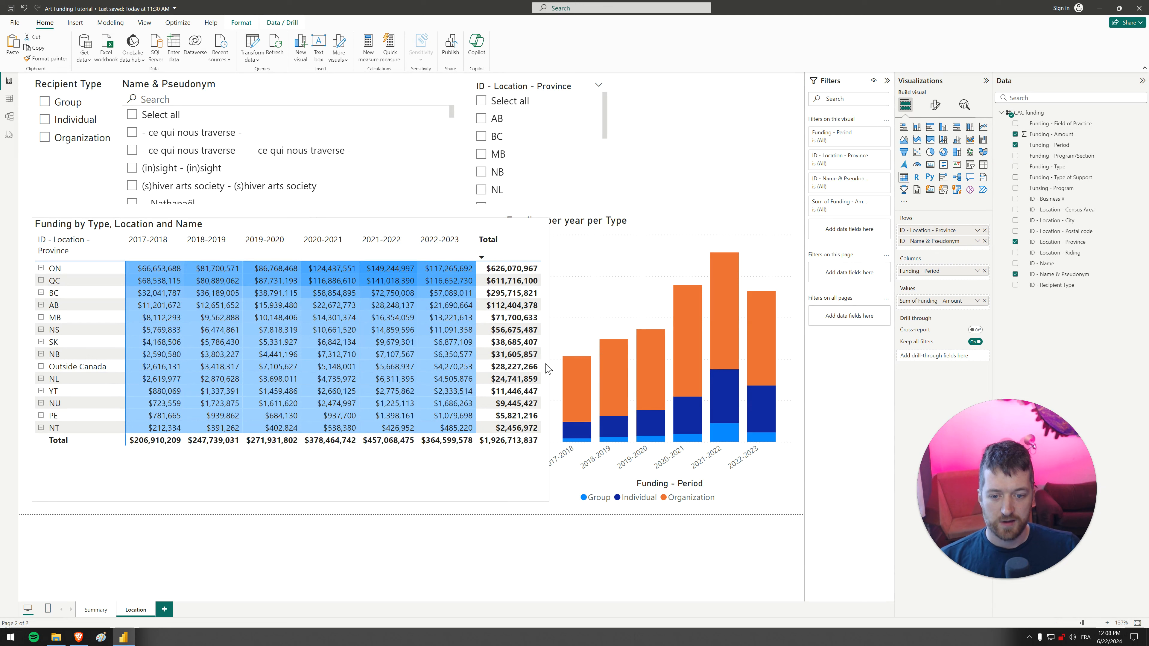
Shrink the stacked column chart from its upper-left corner to clear the matrix.
click(703, 221)
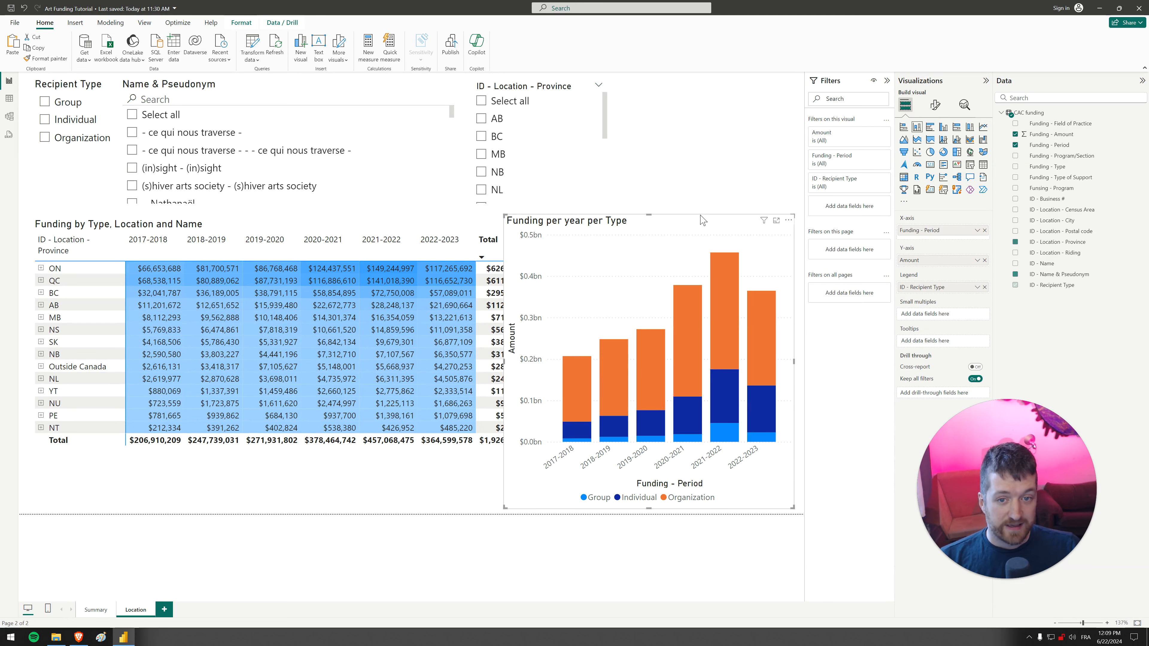
drag(501, 213, 547, 257)
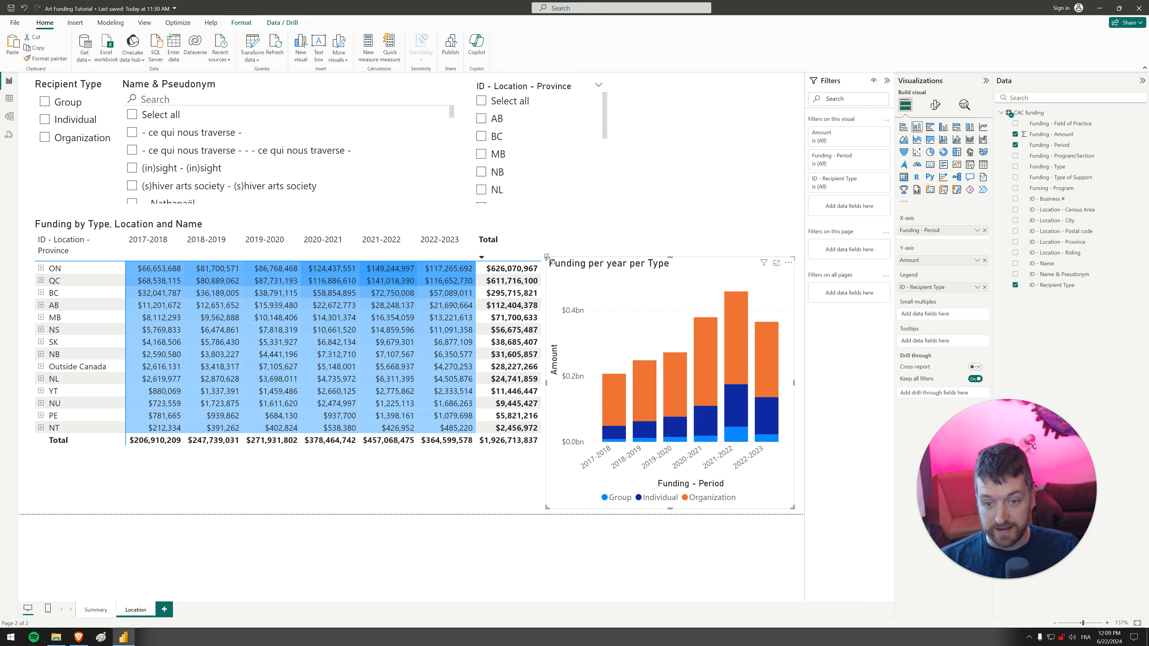
Duplicate the Location page.
right_click(133, 612)
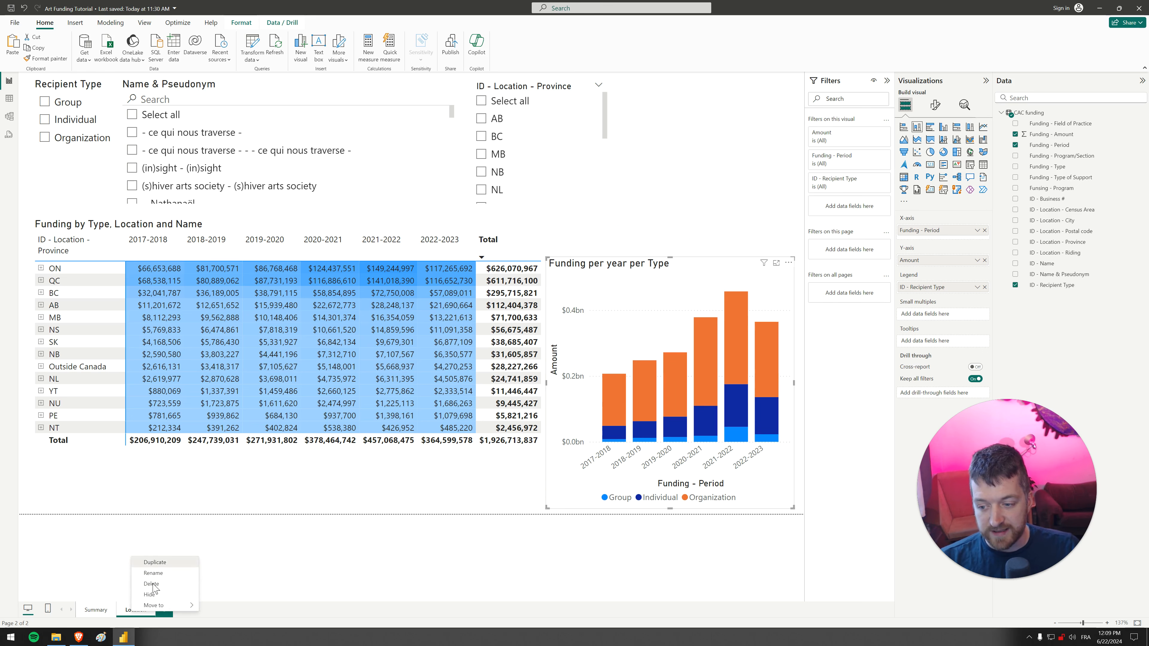
click(161, 570)
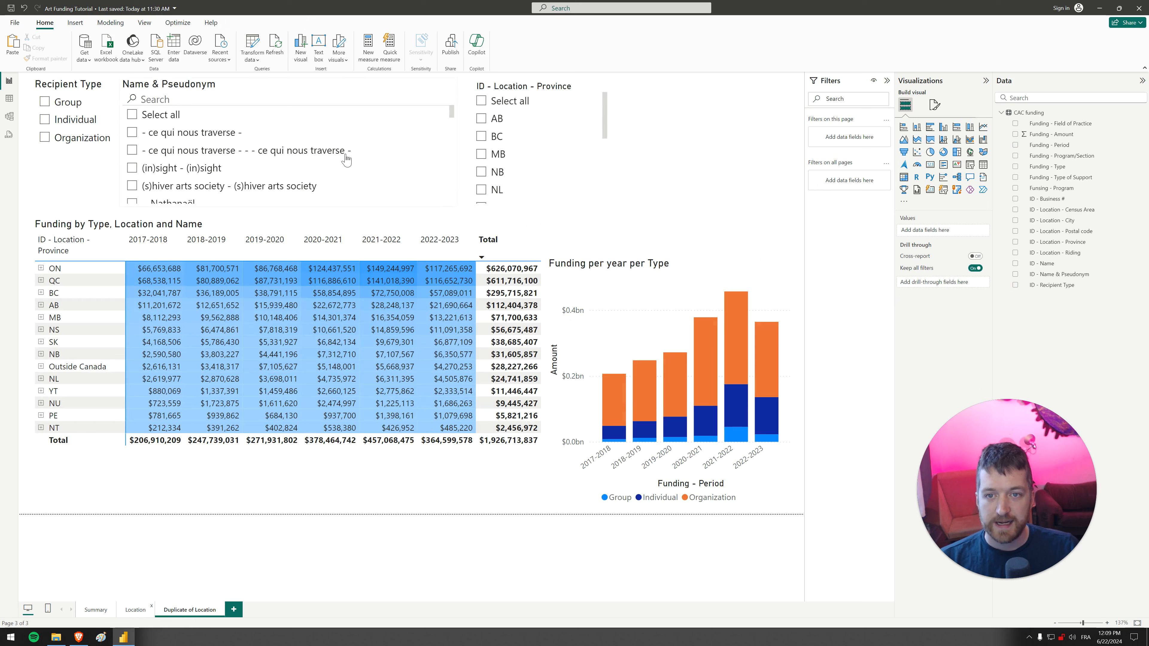
Change the Name & Pseudonym slicer's style to Dropdown and shorten the slicer to fit the single dropdown row.
click(356, 90)
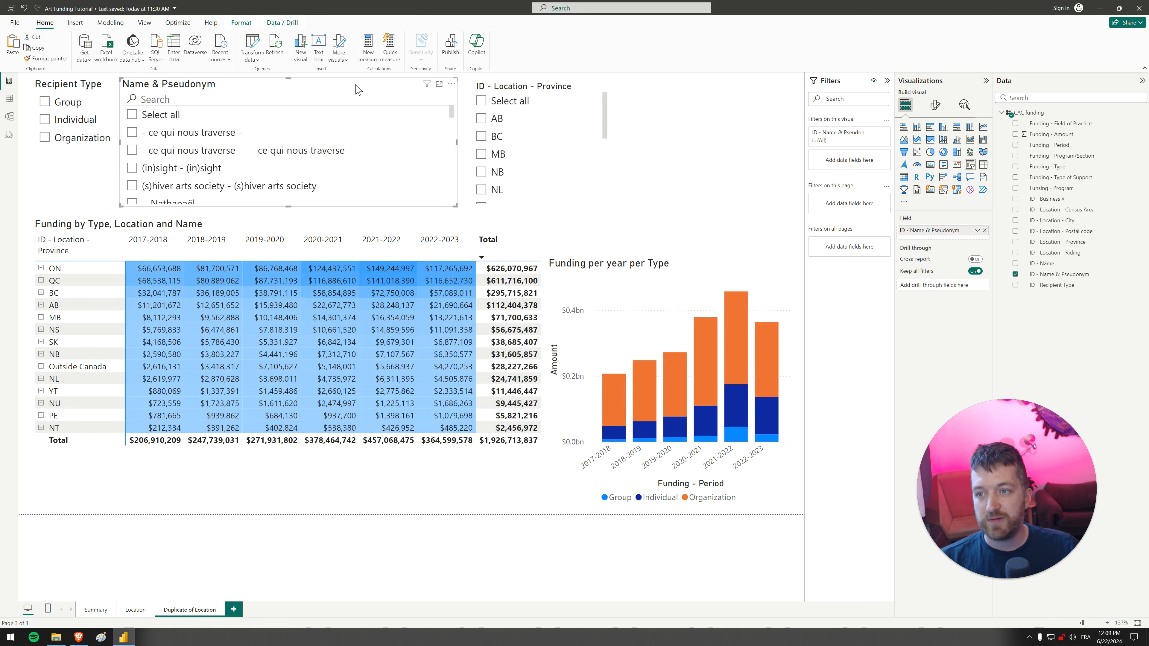
click(936, 103)
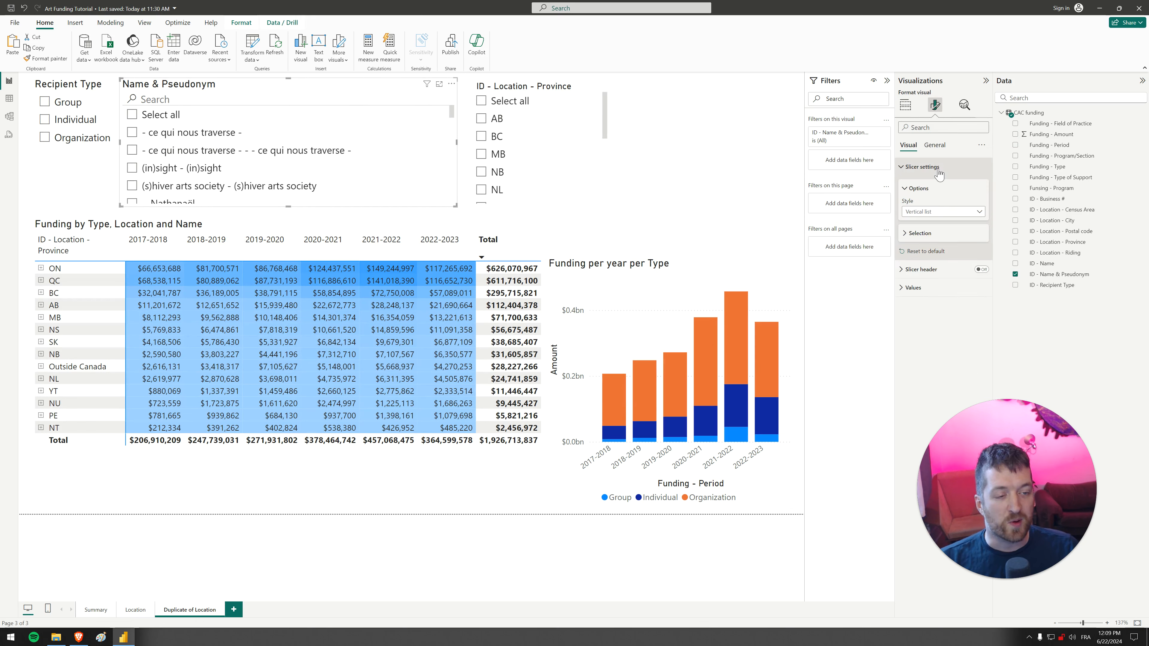
click(943, 212)
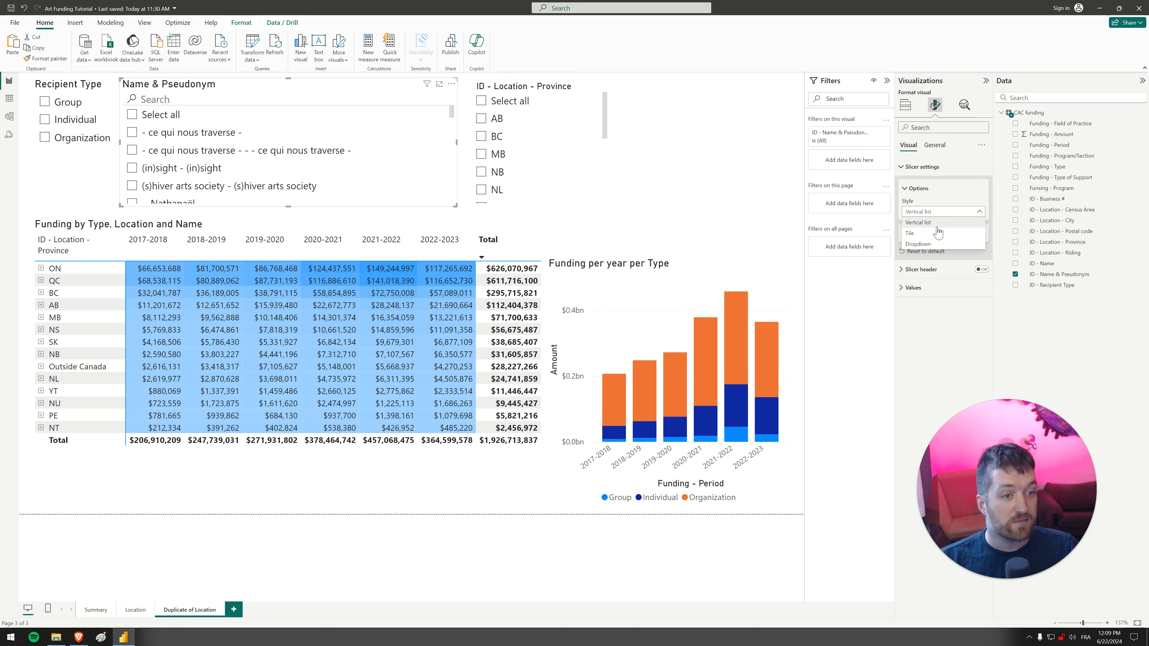
click(927, 247)
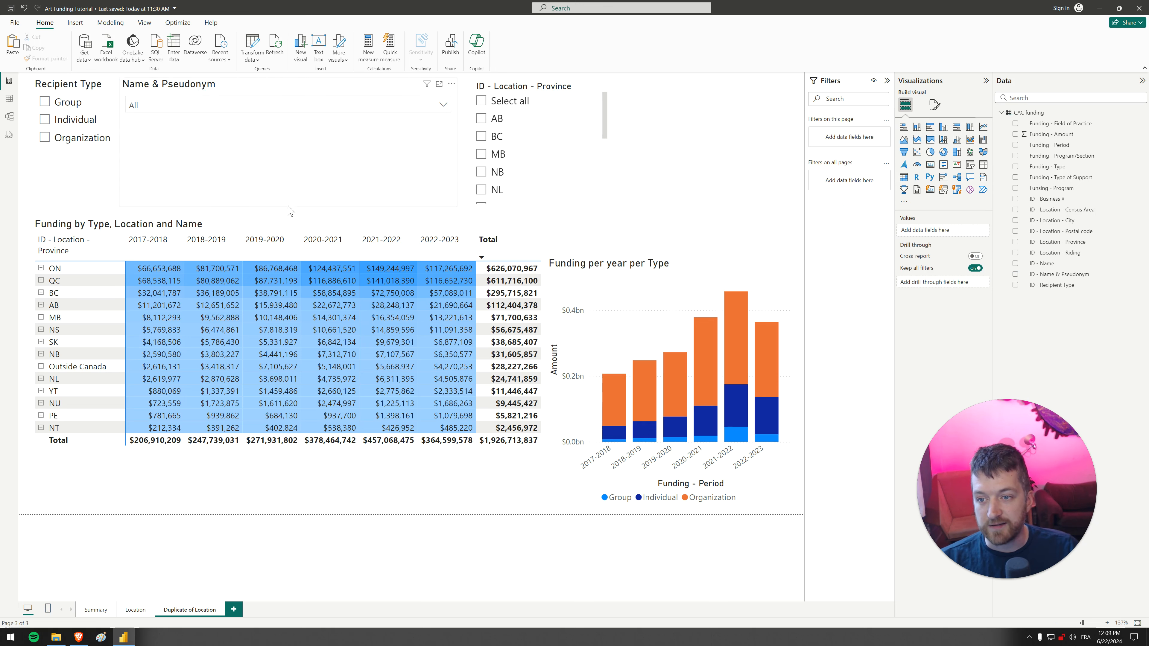
drag(289, 211, 304, 130)
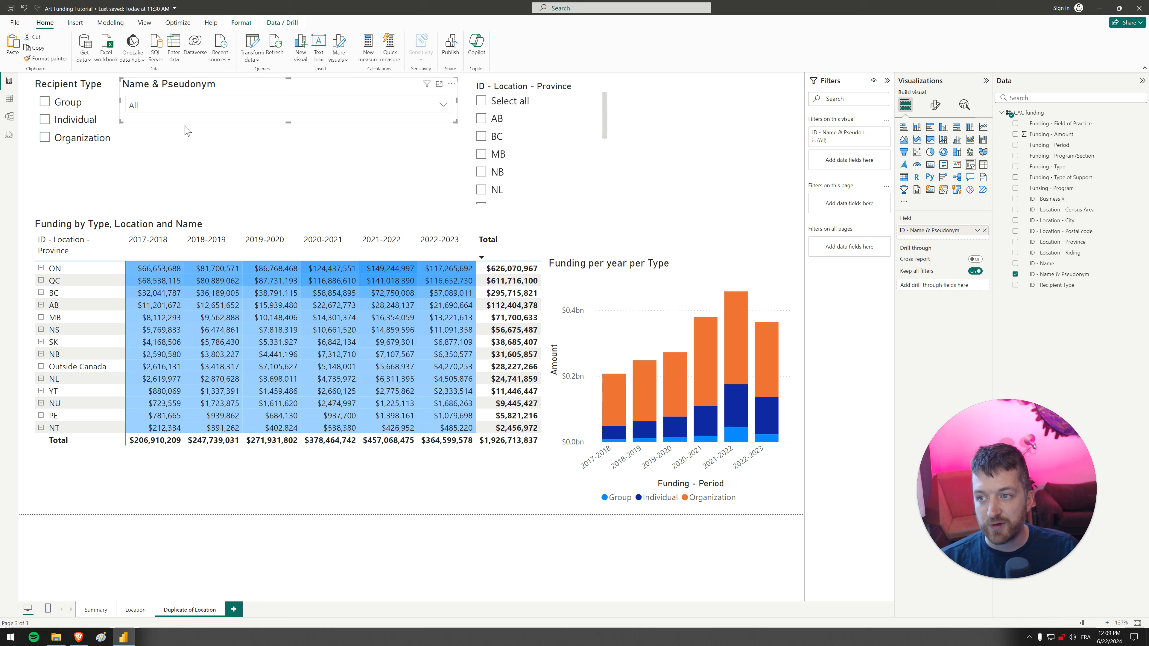
Change the Recipient Type slicer's style to Dropdown and reduce its height to fit the collapsed list.
click(46, 90)
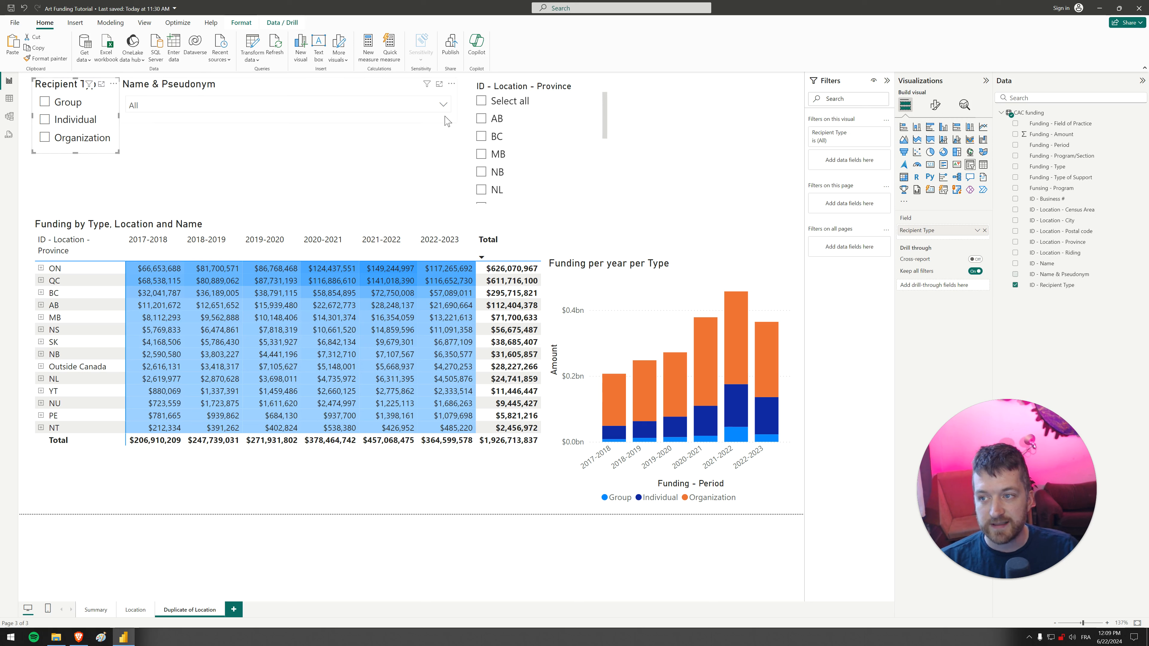
click(936, 105)
click(944, 213)
click(933, 244)
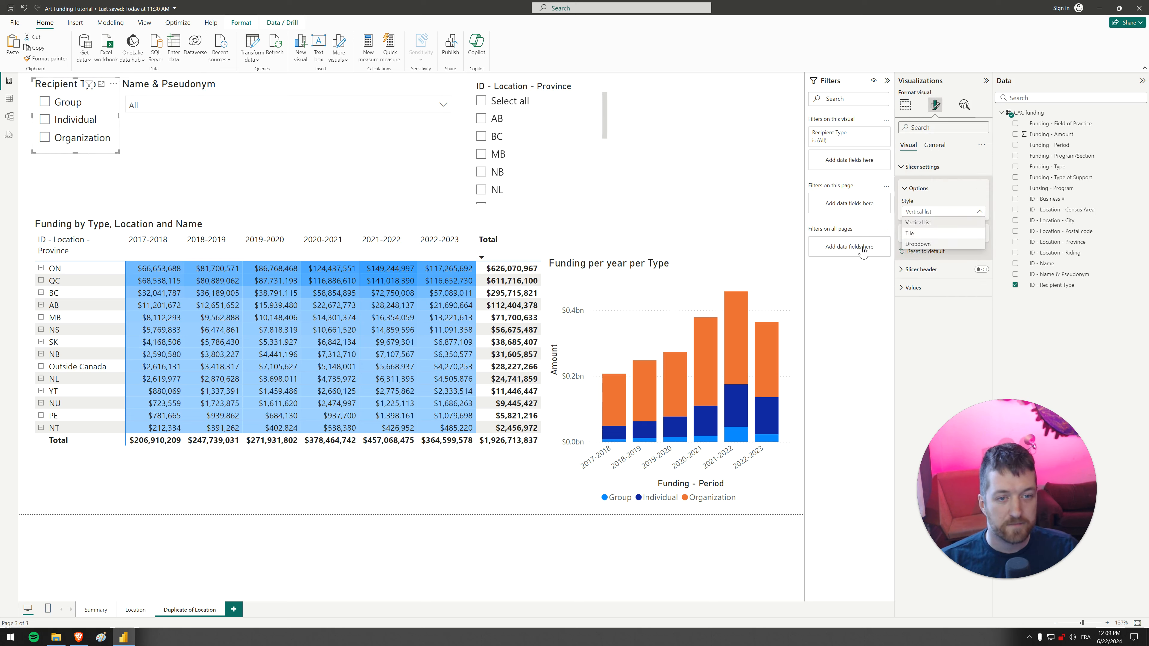
drag(76, 153, 75, 116)
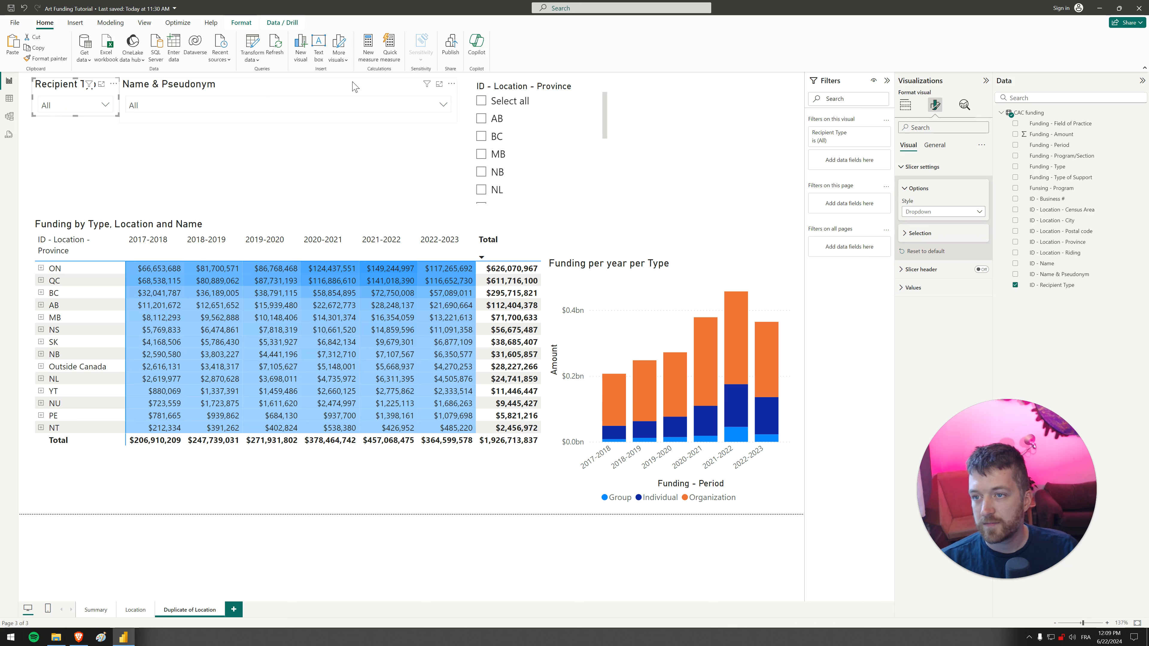
Change the ID - Location - Province slicer's style to Dropdown and reduce its height to match the other slicers.
click(561, 86)
click(978, 212)
click(933, 244)
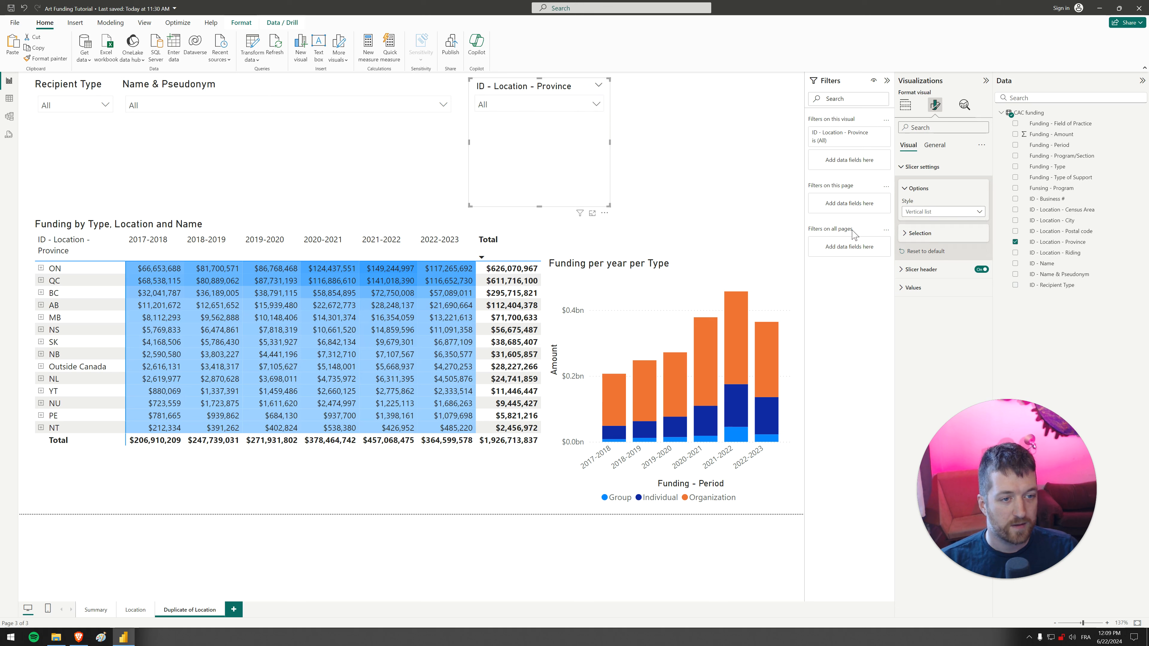
drag(538, 205, 536, 115)
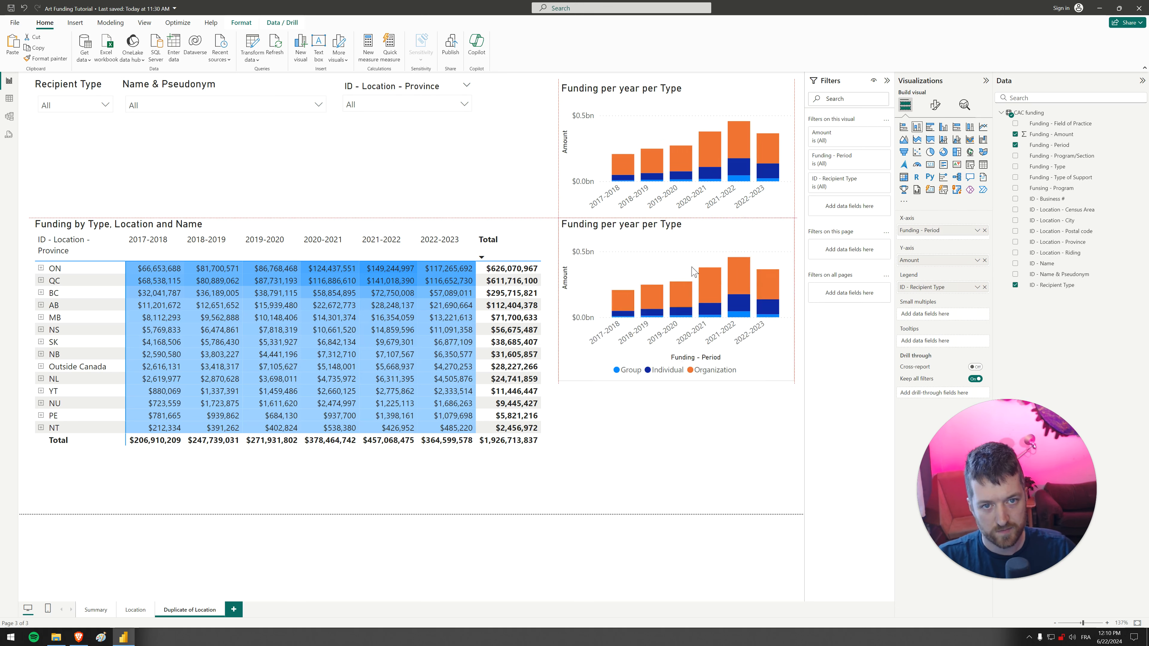
Move the copied Funding per year per Type chart below the original and remove ID - Recipient Type from its legend.
drag(695, 270, 695, 310)
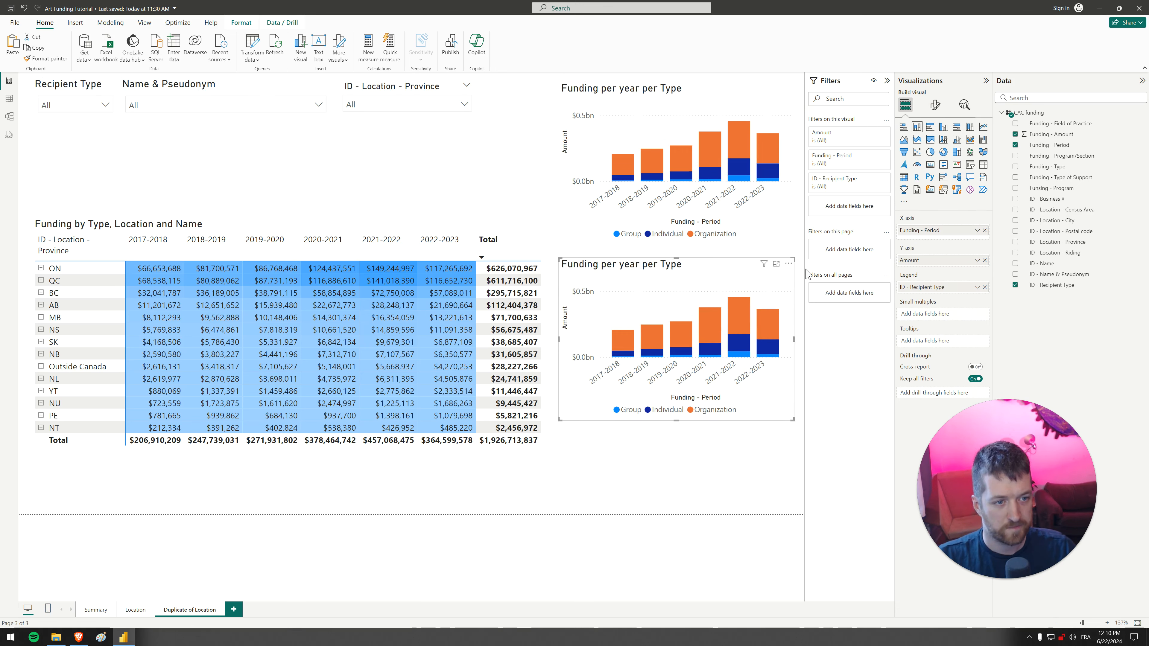
click(985, 287)
Try ID - Location - Province and Funding - Type in turn as the lower chart's legend, removing each.
drag(1054, 242, 960, 295)
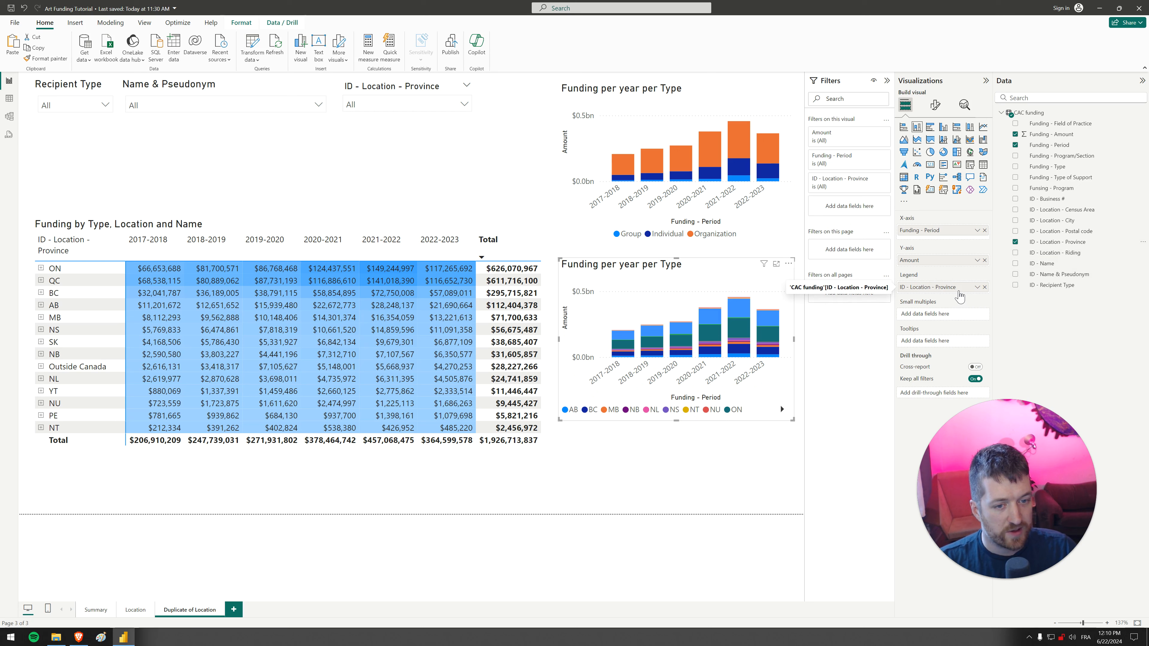
click(985, 287)
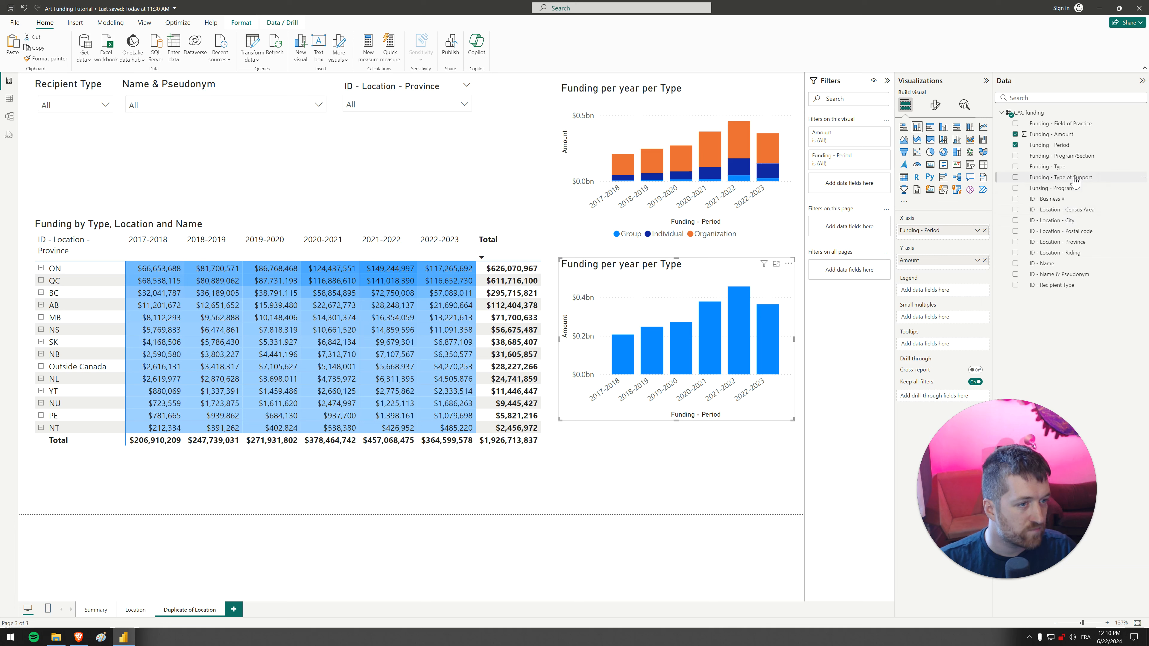
drag(1074, 167, 943, 297)
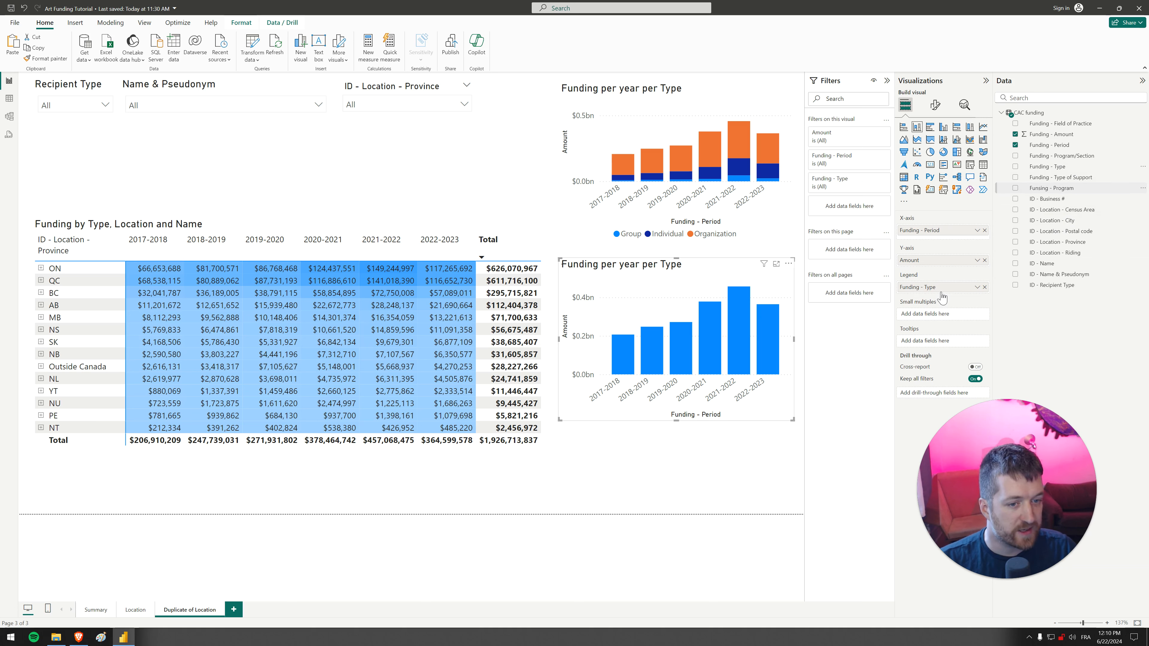
click(985, 288)
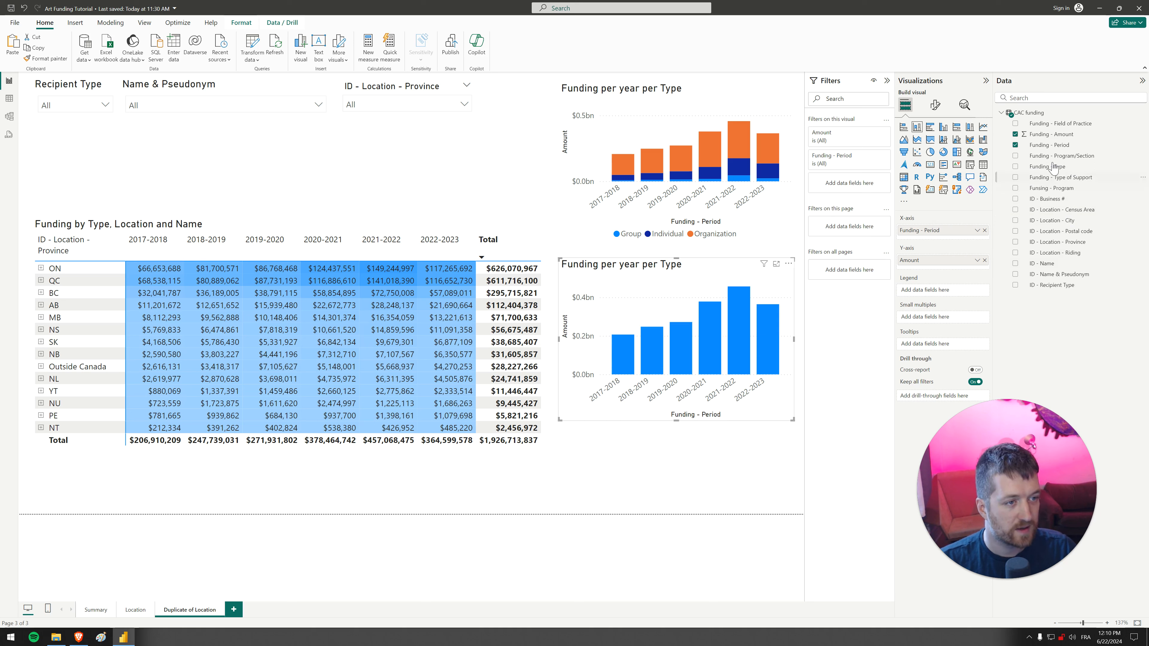
Use Funding - Program/Section as the lower chart's legend.
drag(1058, 159, 955, 289)
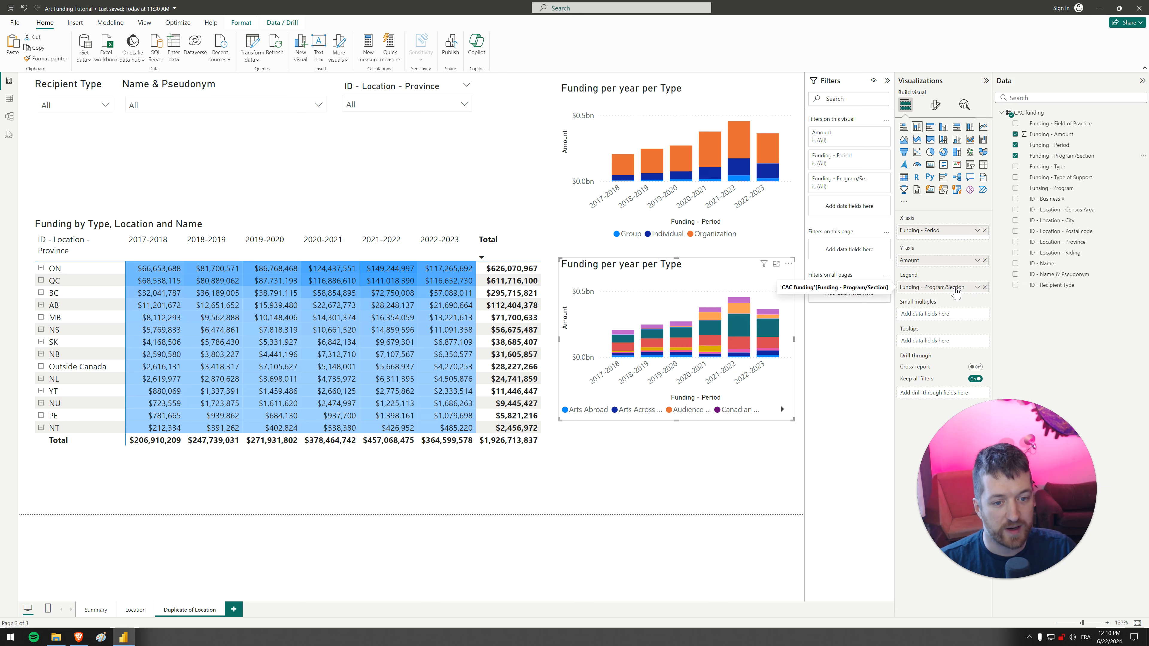
click(679, 427)
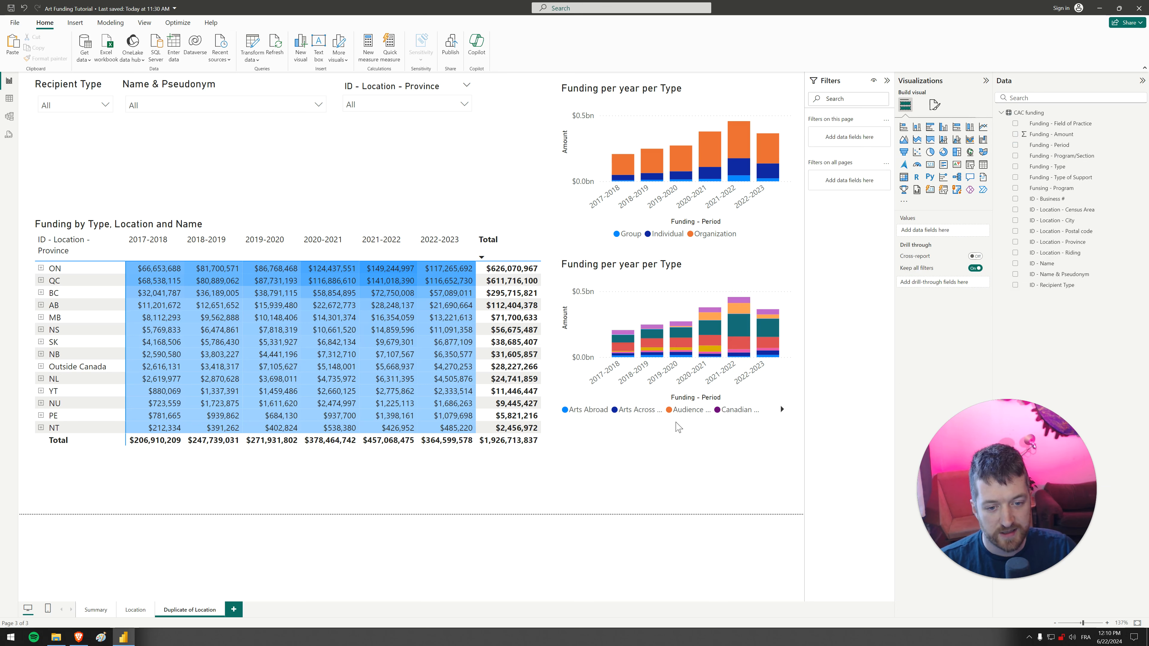
Stretch the lower chart down close to the page's bottom edge and move the matrix up directly under the slicers.
drag(679, 427, 675, 503)
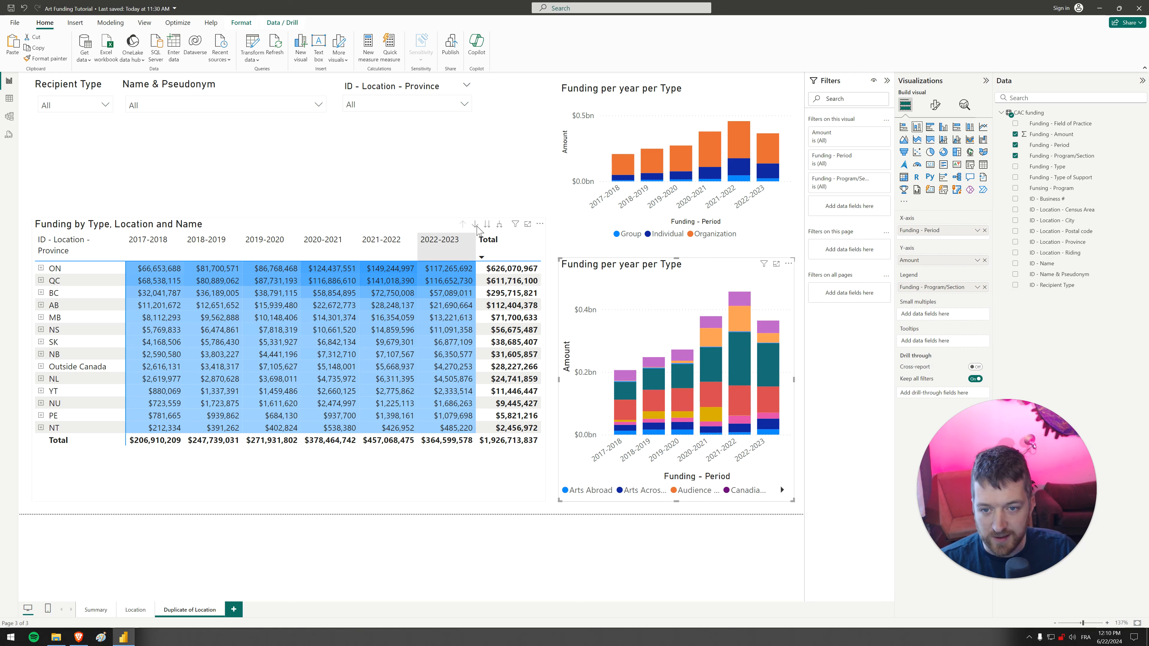
drag(416, 222, 416, 121)
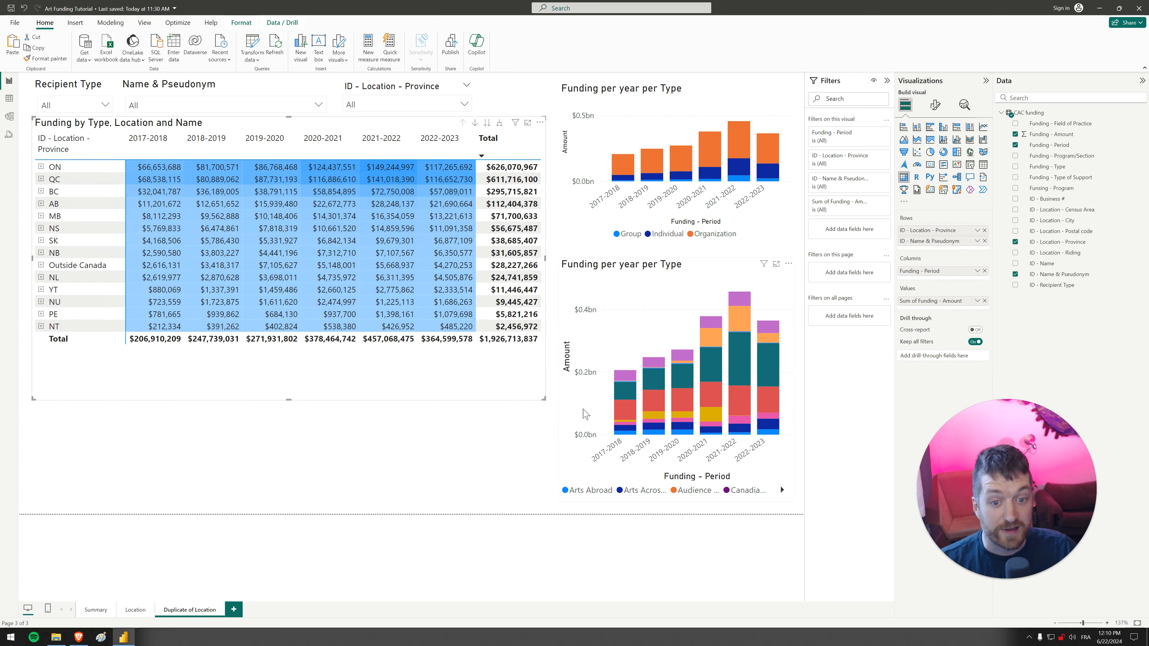
Widen the lower chart leftward across the page and set its legend position to Center right.
click(560, 405)
drag(558, 378, 51, 381)
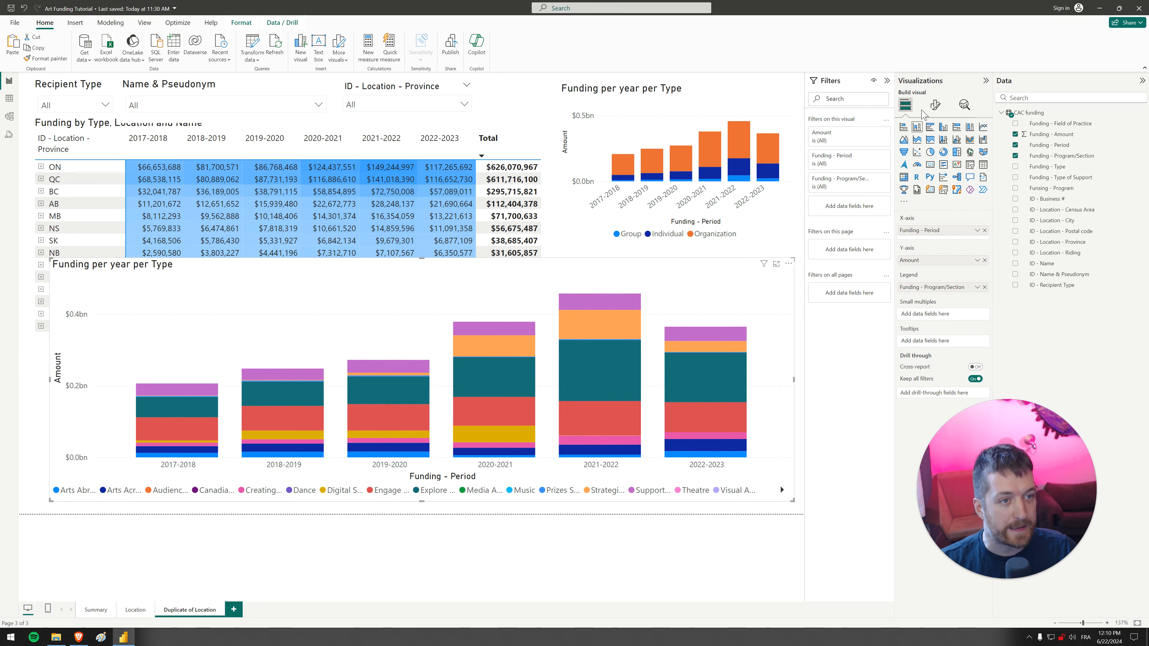
click(936, 105)
click(932, 203)
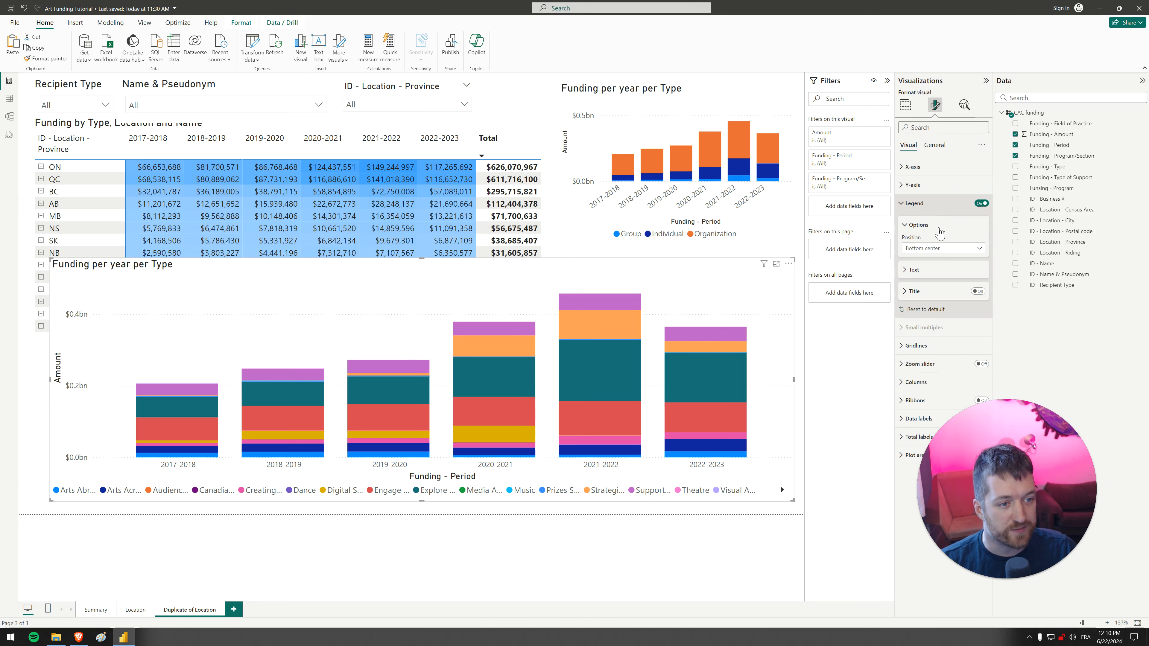
click(935, 252)
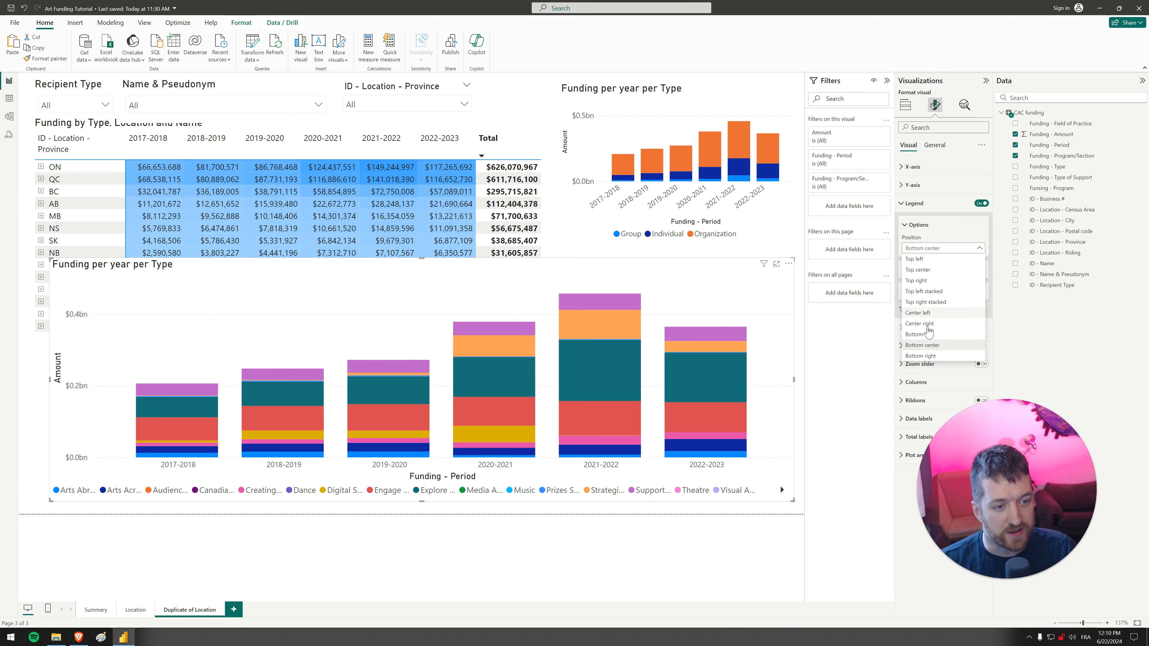
click(928, 325)
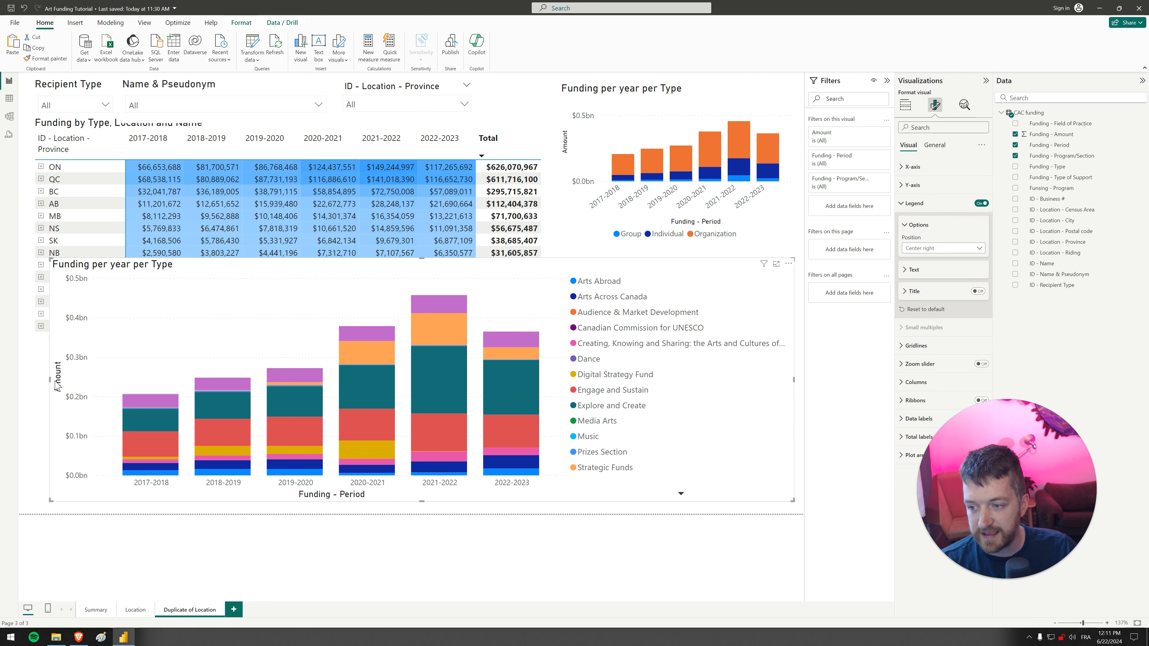
Narrow the lower chart from its left edge until it clears the matrix and lines up with the chart above.
drag(55, 384, 431, 371)
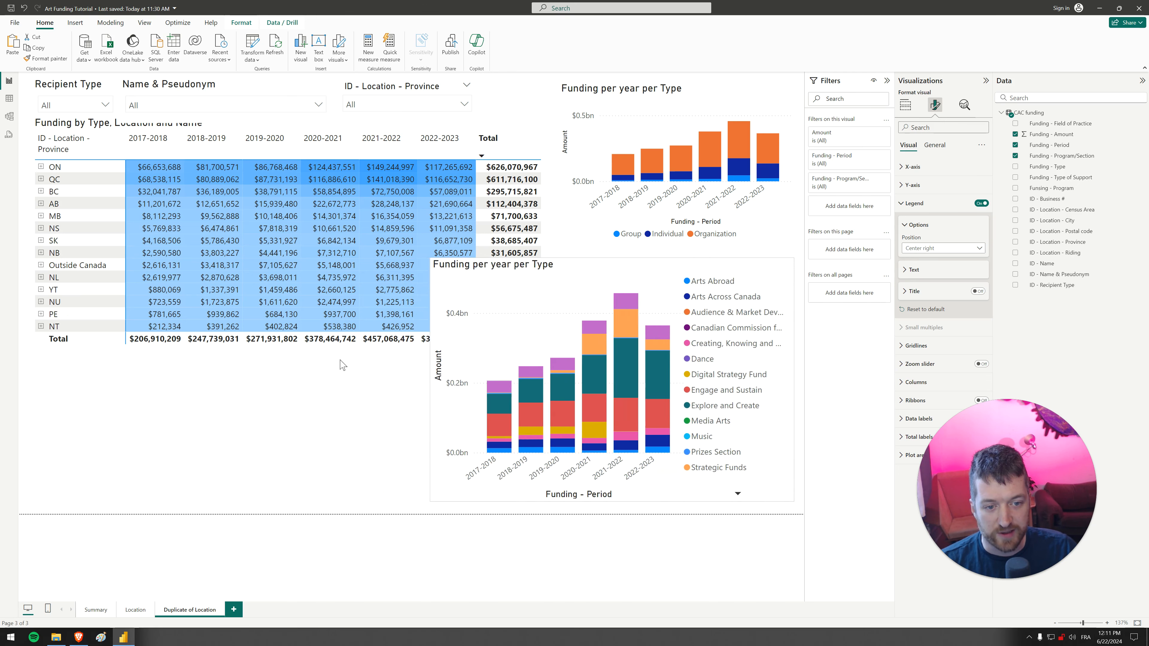
drag(340, 360, 572, 369)
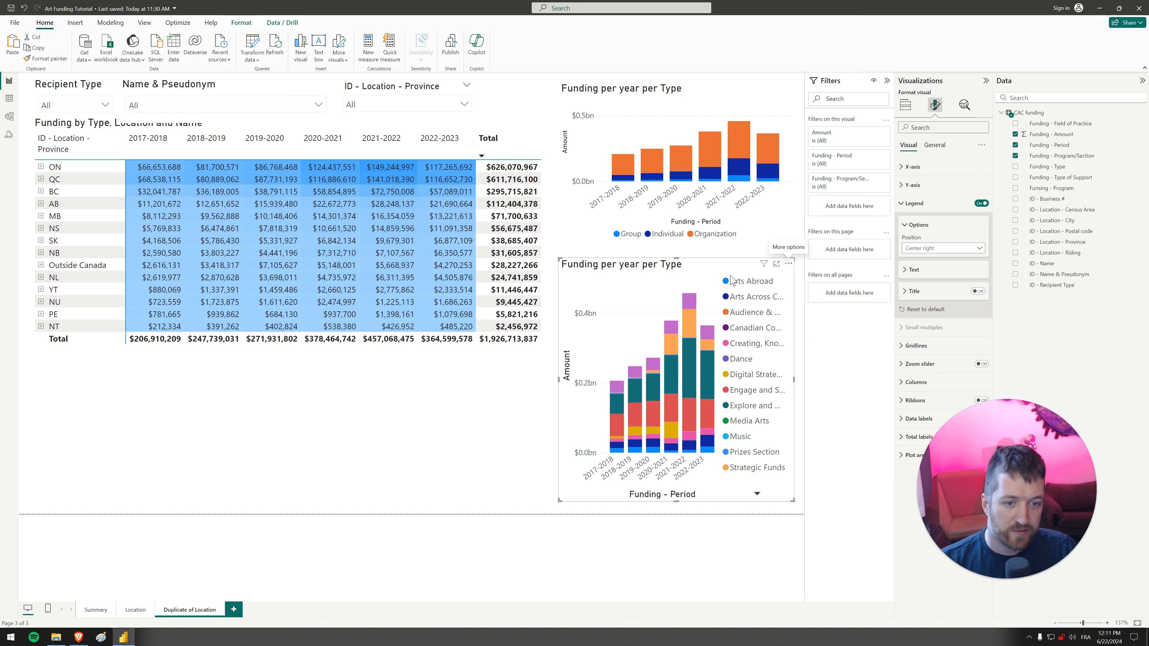
Test cross-filtering with the lower chart's 2022-2023 Explore and Create segment, browse its full legend, and clear the selection.
click(709, 378)
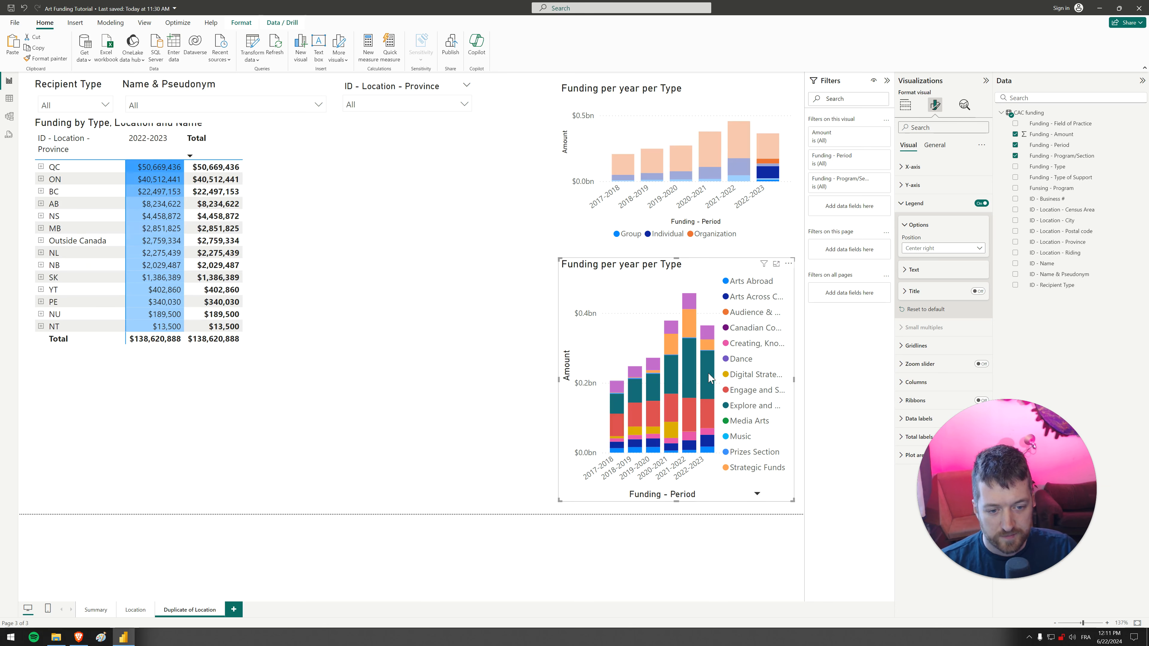
click(756, 492)
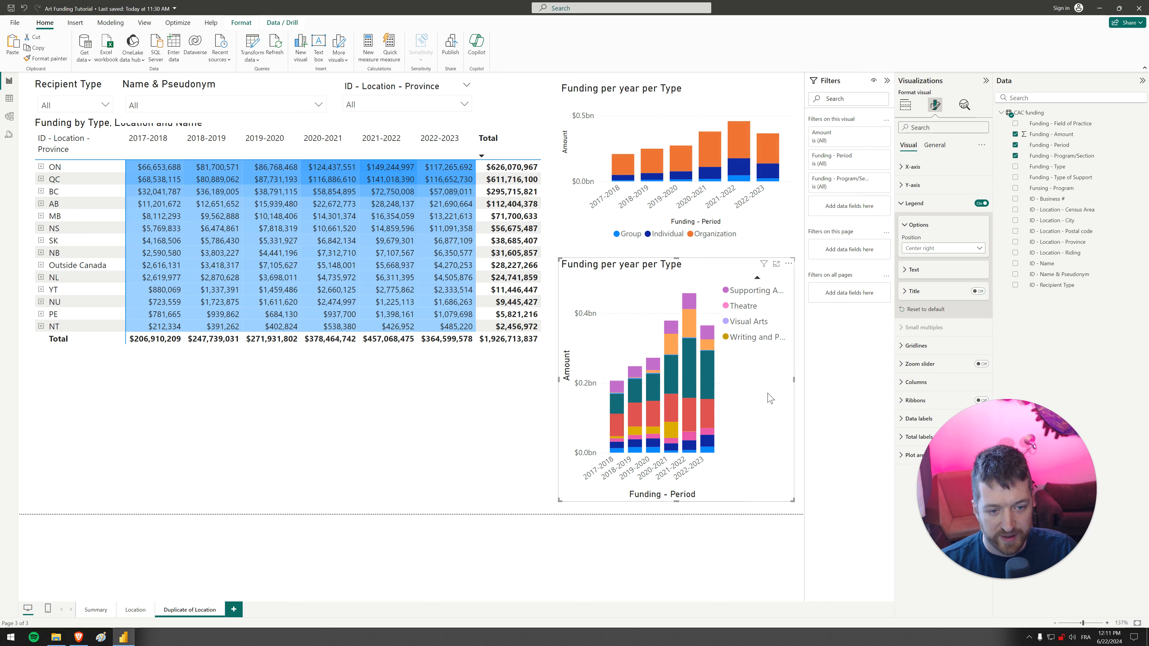
click(758, 278)
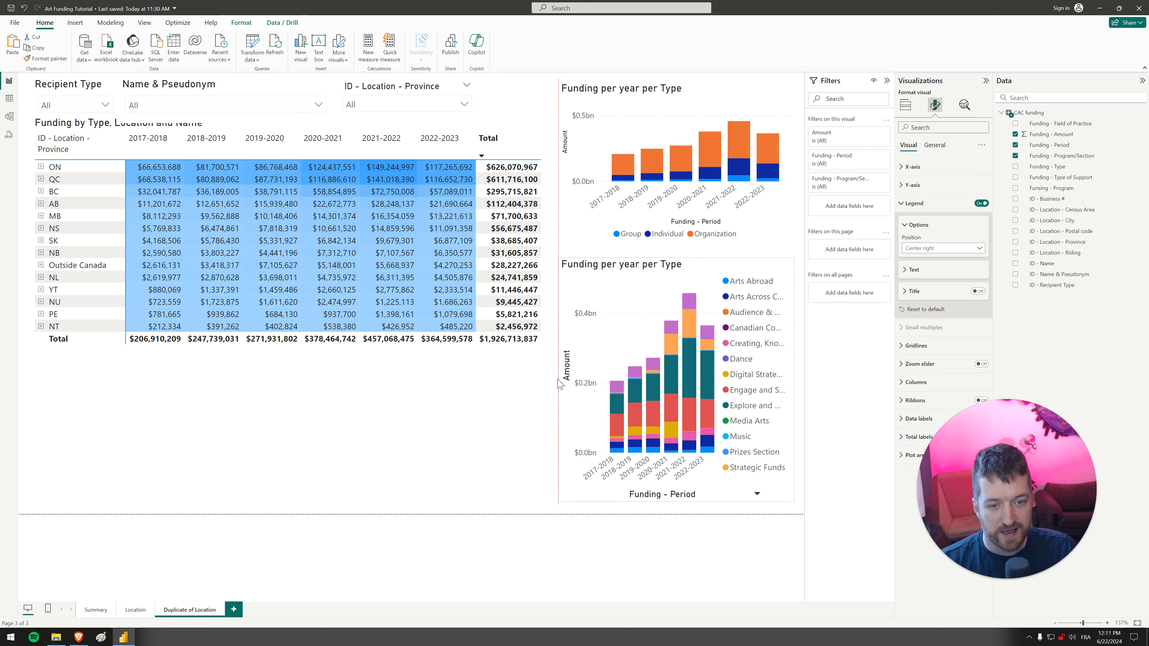
click(741, 360)
click(741, 360)
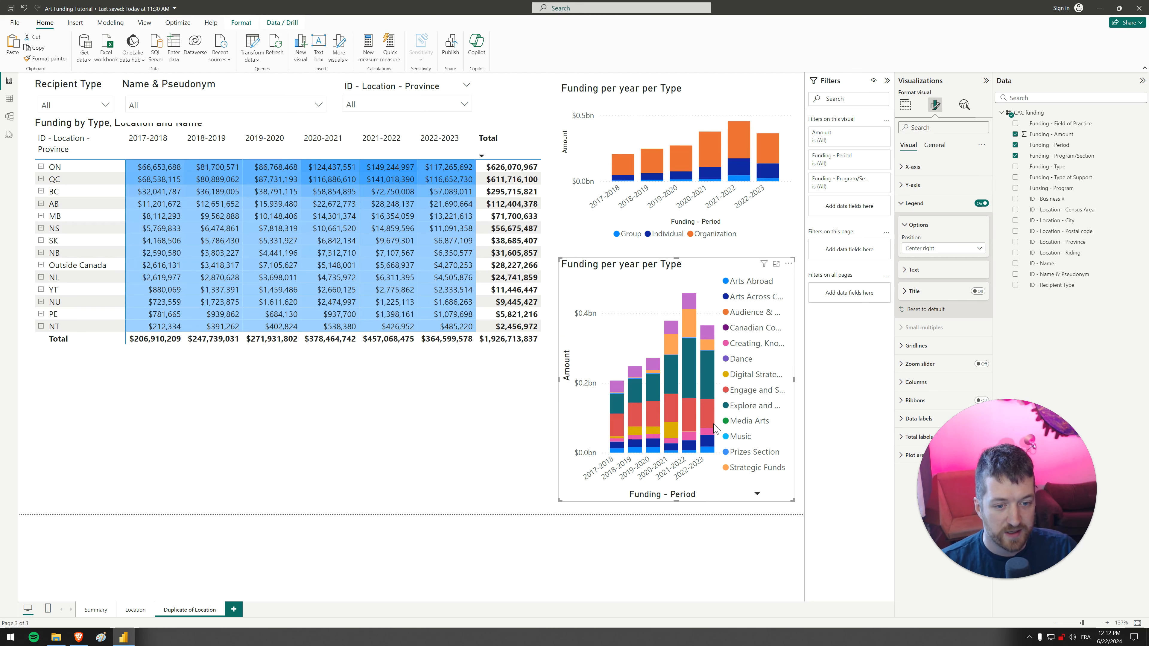
click(708, 375)
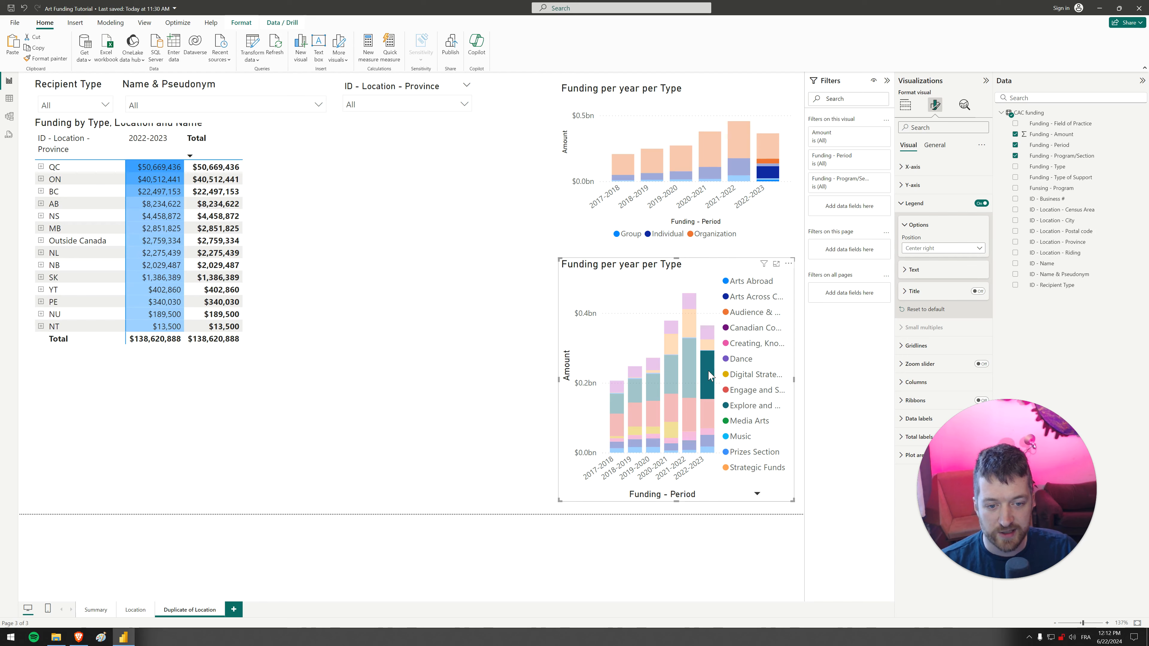
click(709, 376)
click(709, 375)
click(707, 374)
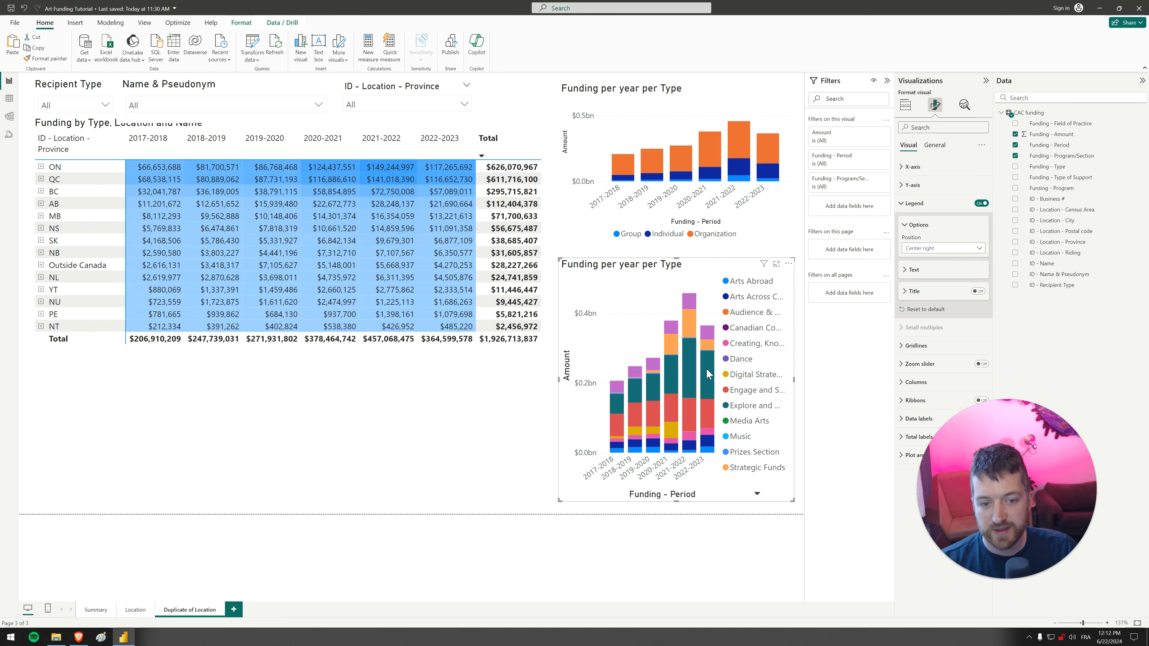
Cross-filter the page by the lower chart's legend entries Dance, Creating, Knowing and Sharing, and Explore and Create in turn.
click(737, 360)
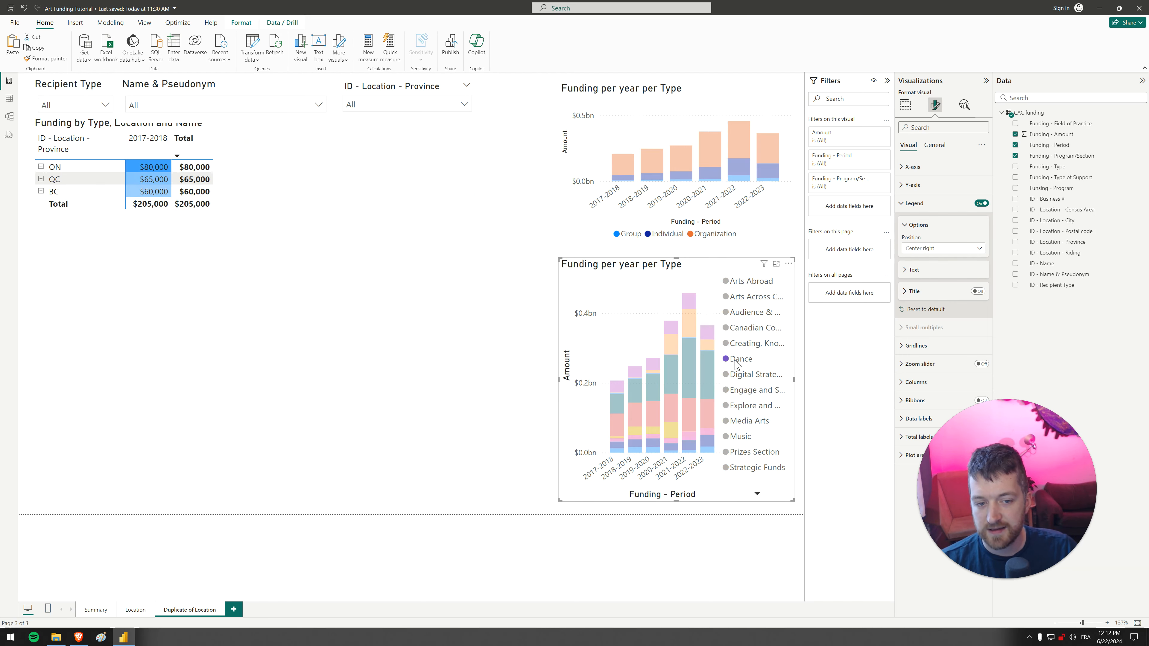
click(737, 362)
click(747, 348)
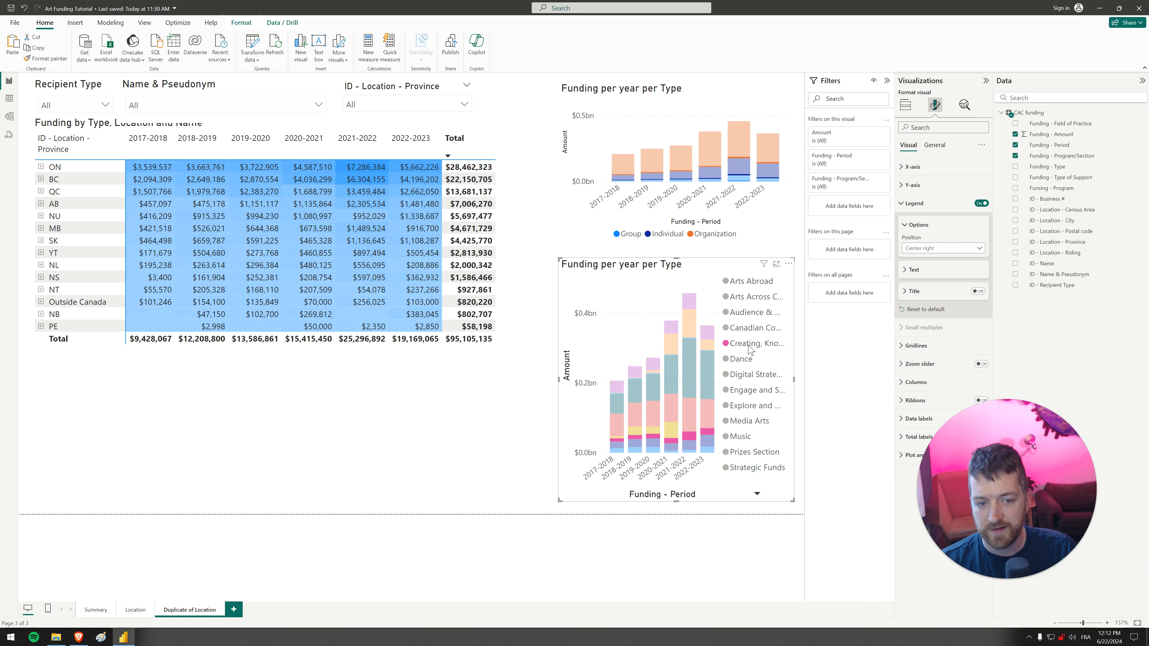
click(754, 348)
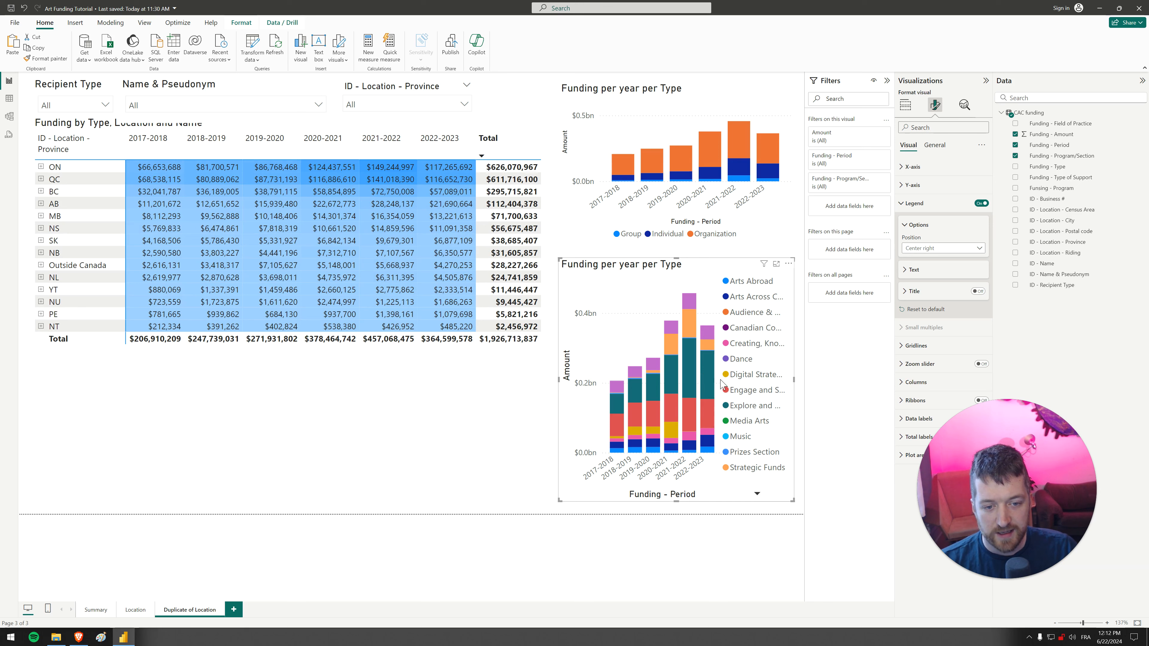
click(754, 407)
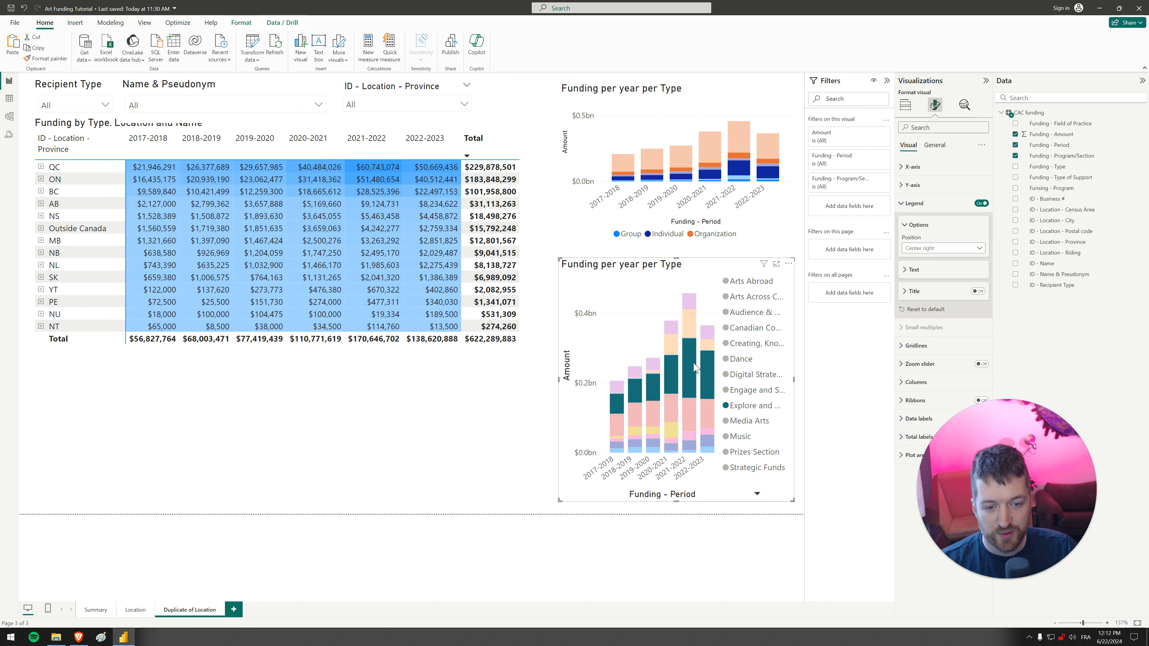
Cross-filter the page by the lower chart's Explore and Create segments for several earlier years, and clear the selection.
click(688, 371)
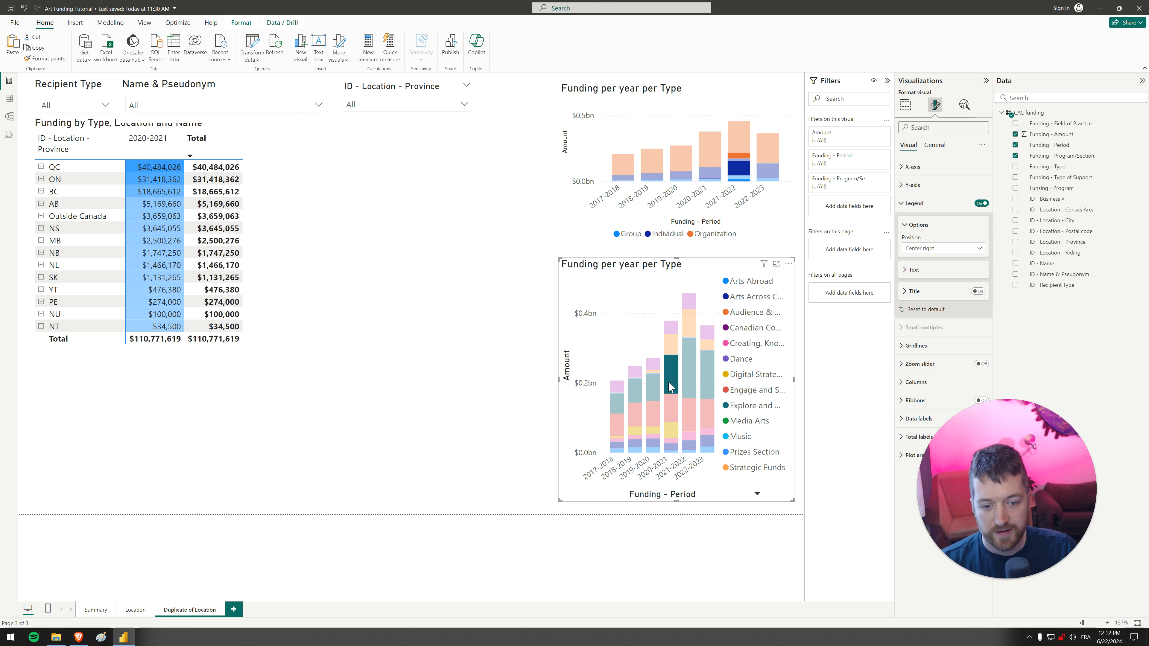
click(653, 387)
click(635, 396)
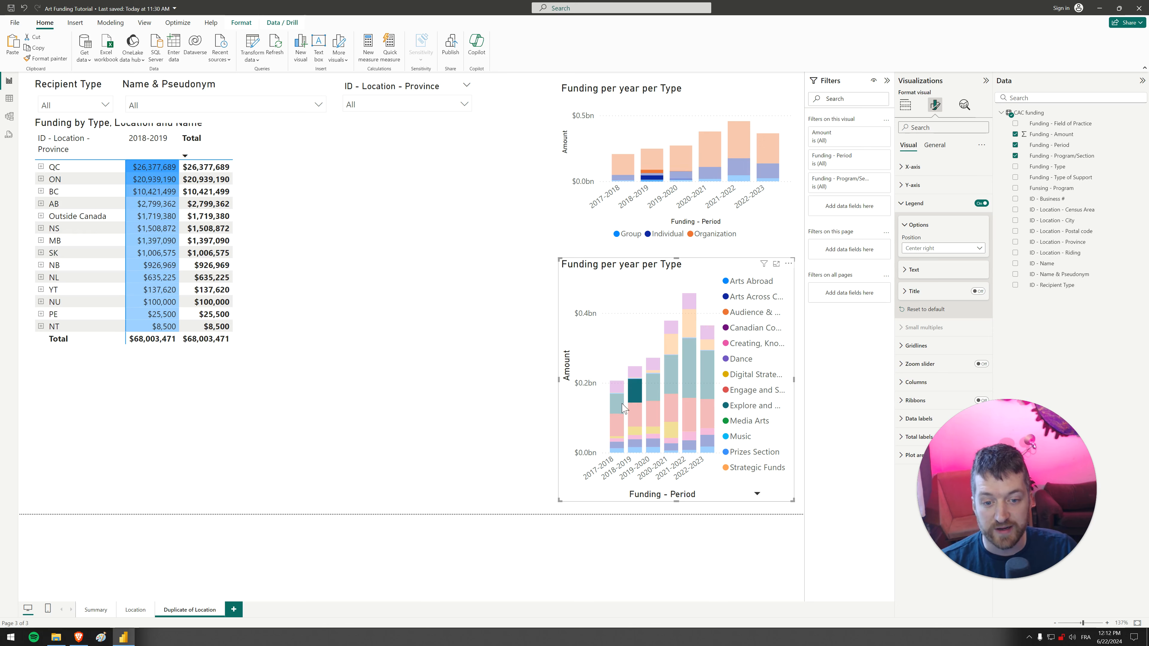
click(619, 407)
click(640, 396)
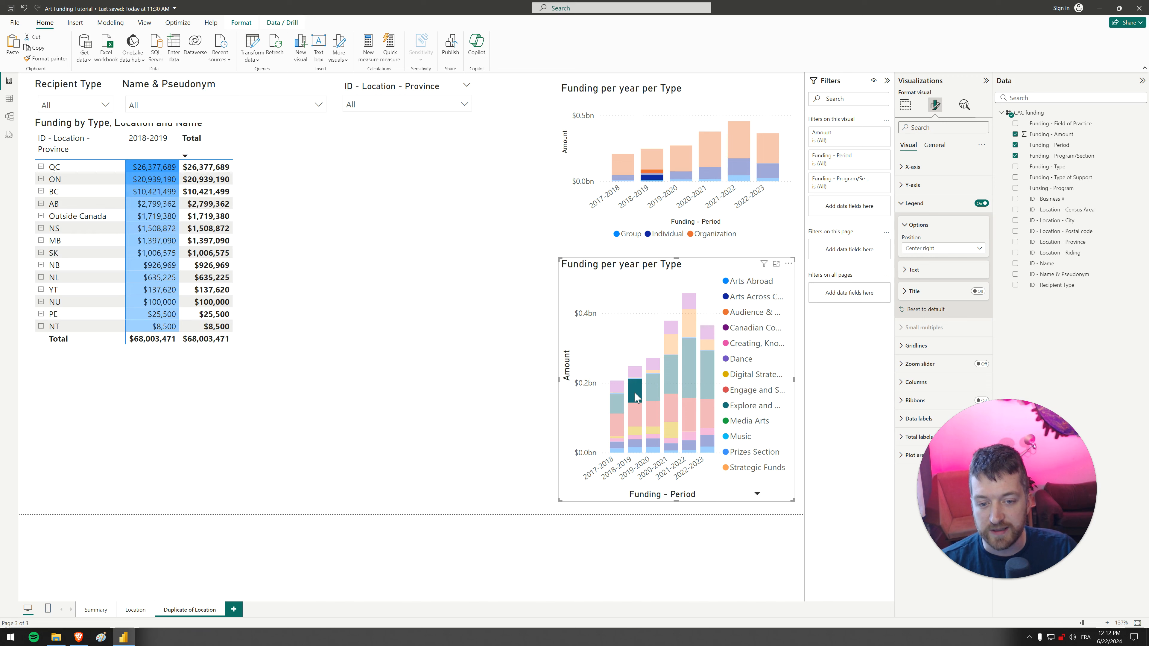
click(637, 394)
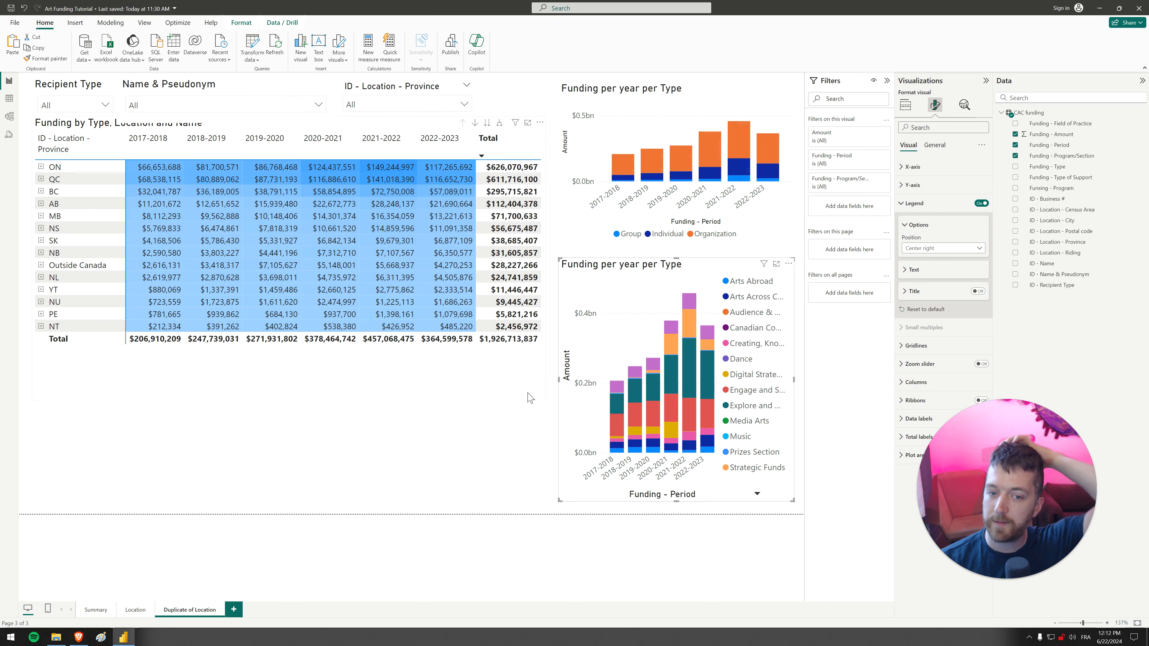
Duplicate the Duplicate of Location page and open the new copy.
click(203, 611)
right_click(203, 615)
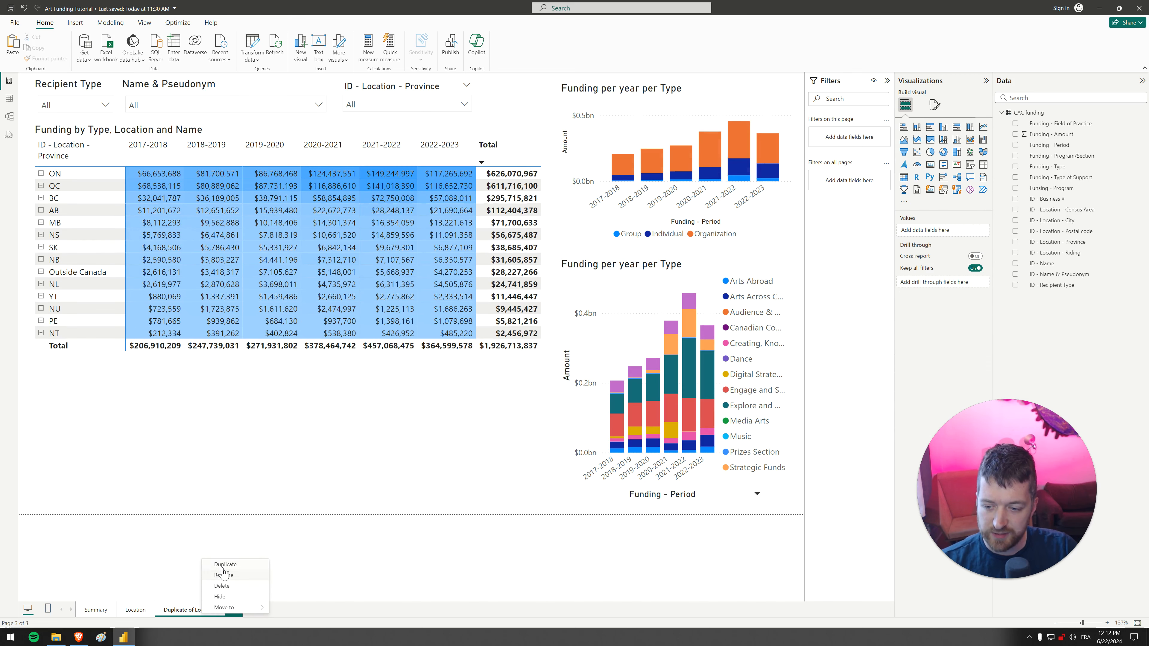
click(225, 565)
click(204, 616)
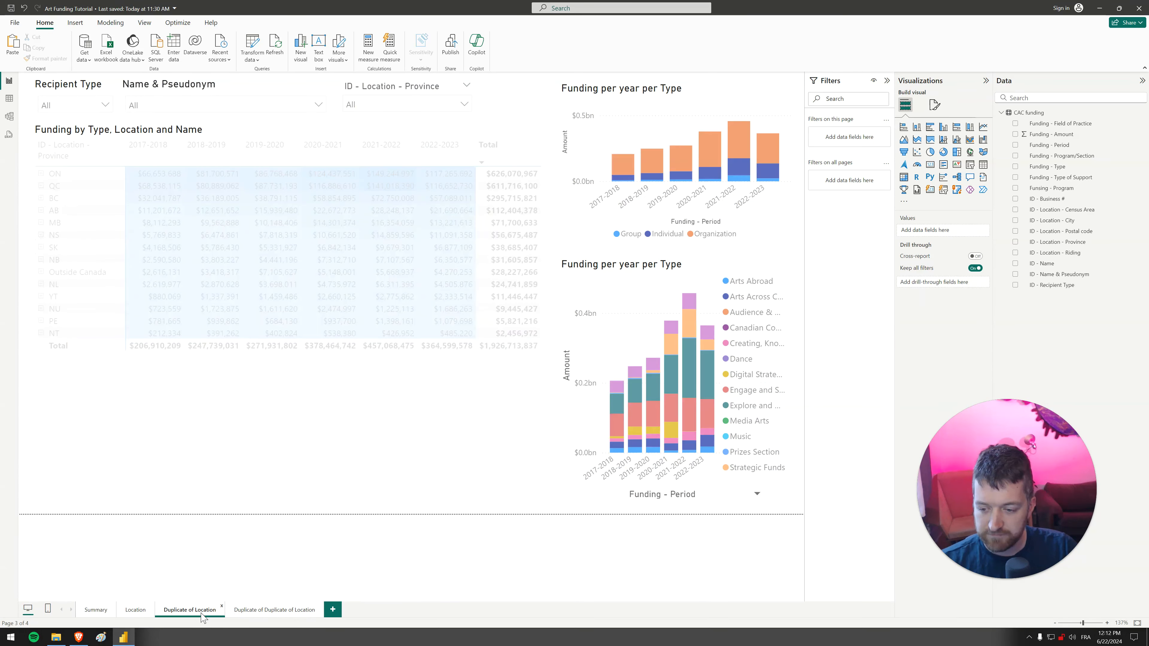
click(250, 611)
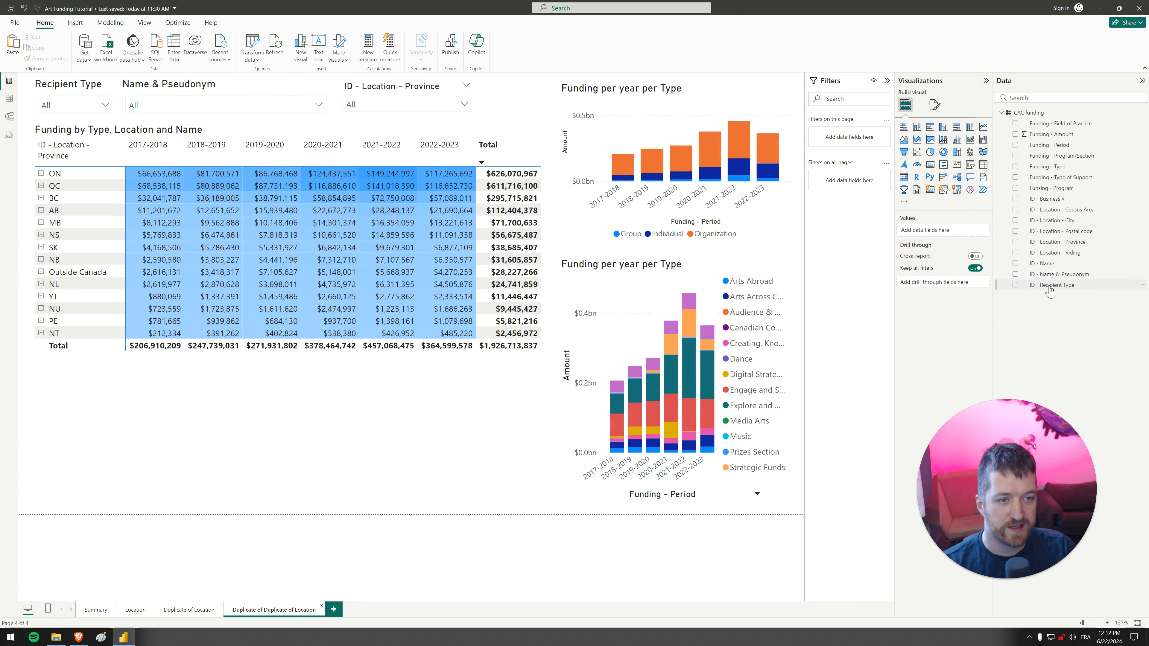
Add ID - Recipient Type as a page-level filter and restrict it to Individual.
drag(1050, 291, 856, 138)
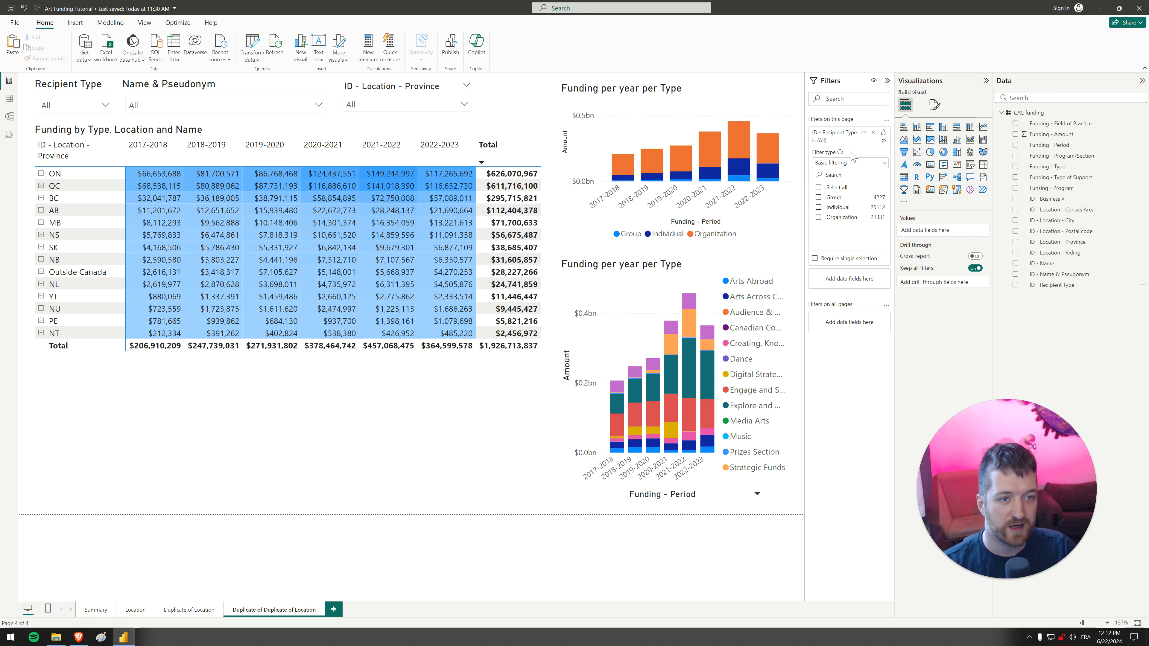
click(833, 198)
click(835, 199)
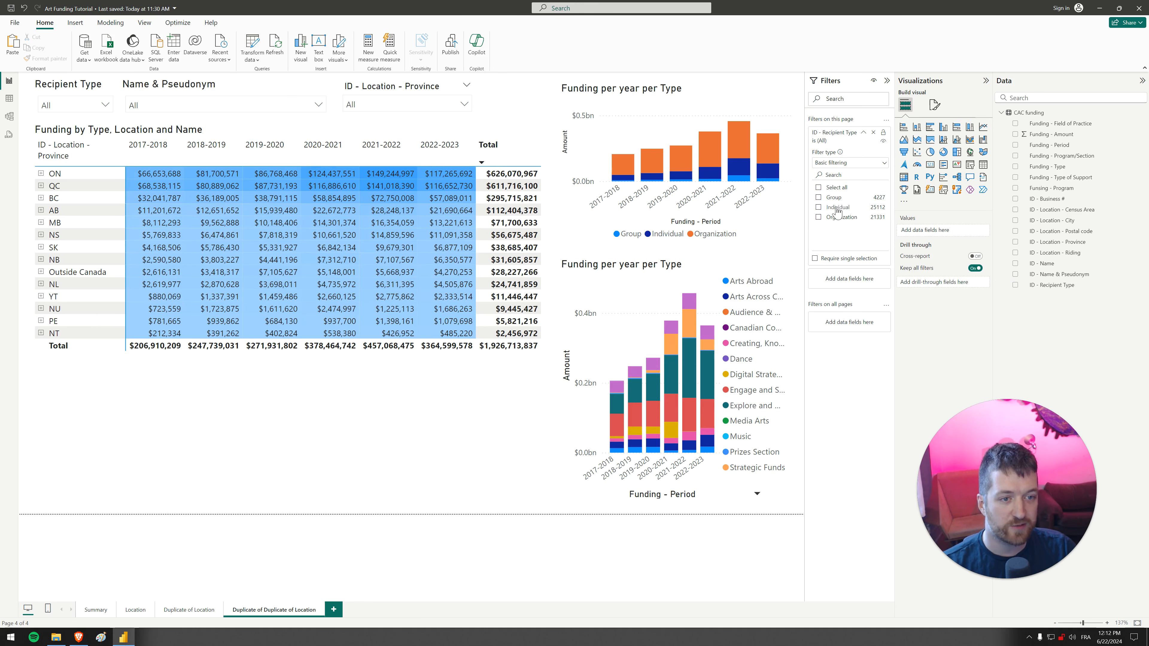
click(838, 208)
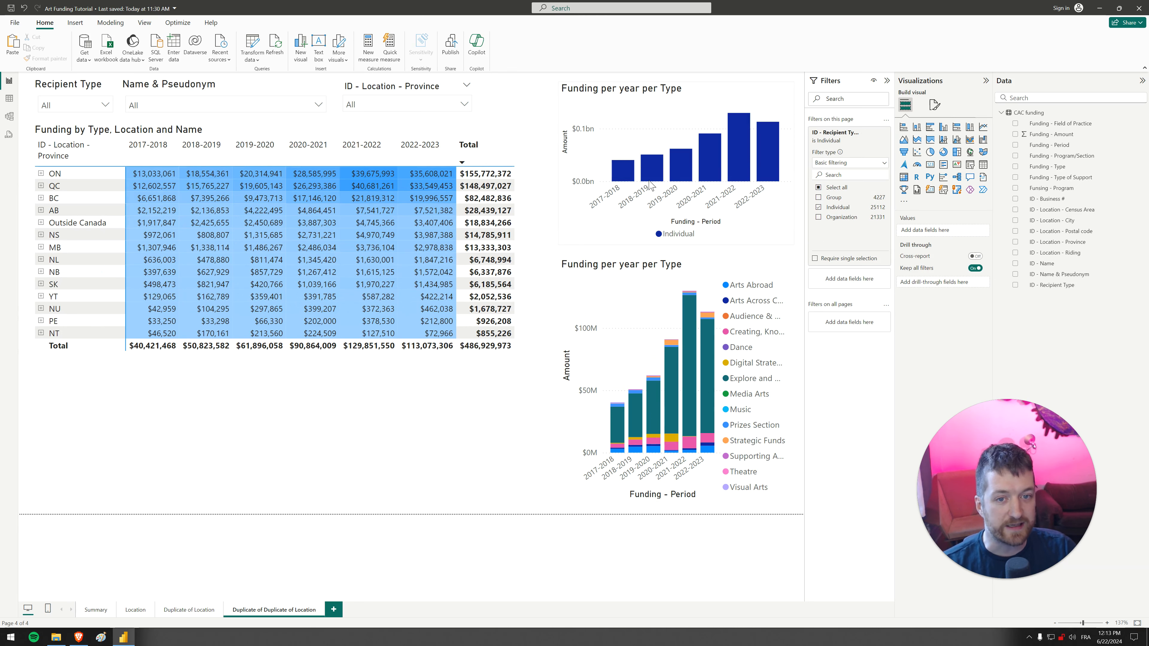
Turn off the upper chart's legend and change its title to "Funding Per Individual".
click(628, 96)
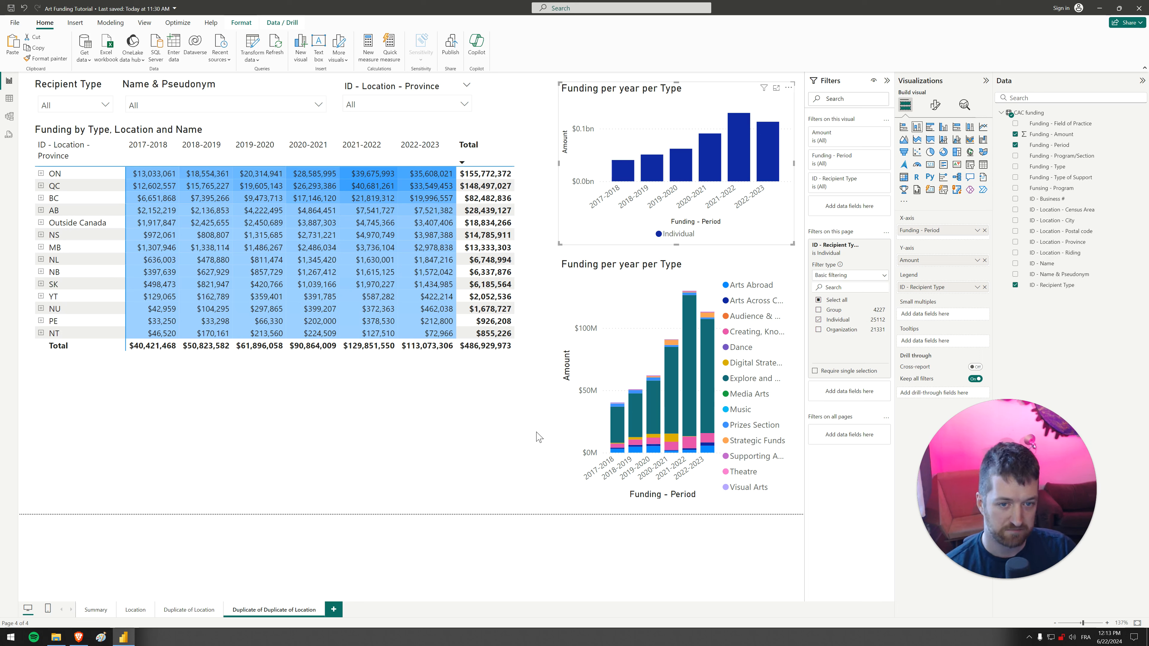
click(935, 104)
click(981, 203)
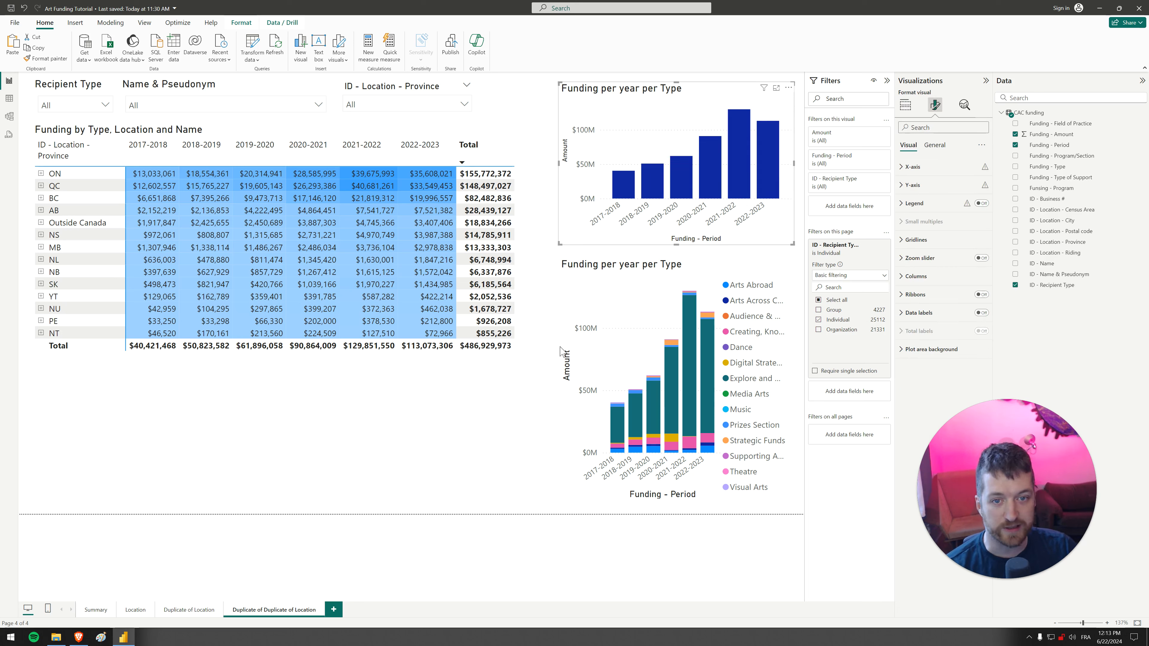
click(934, 145)
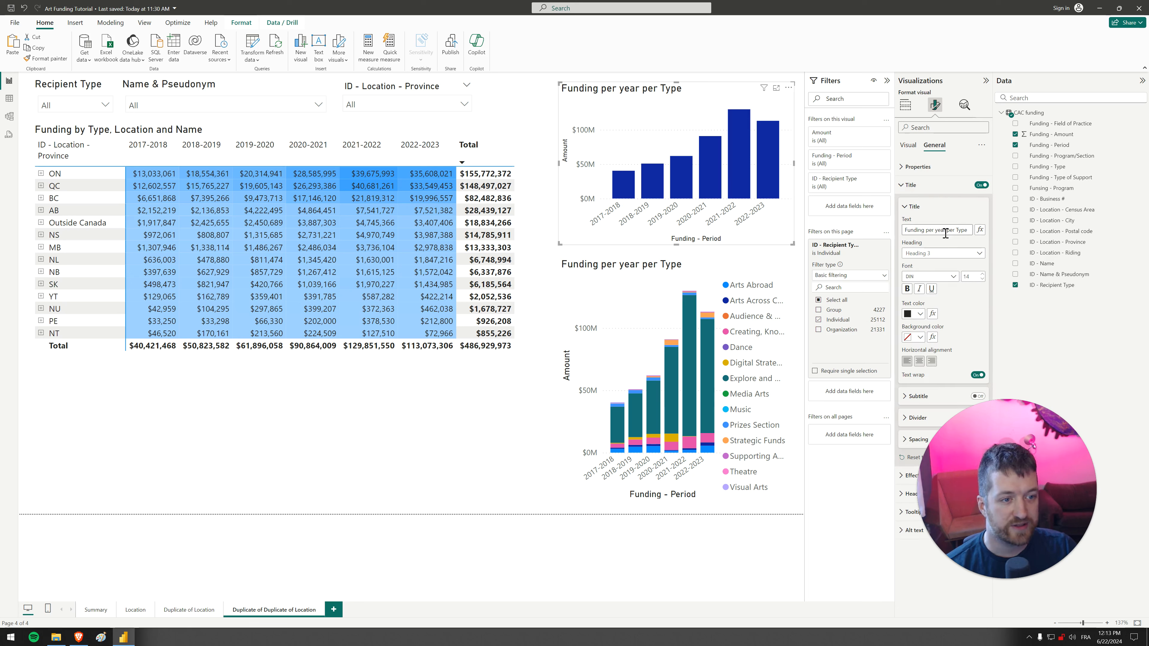
drag(926, 230, 999, 229)
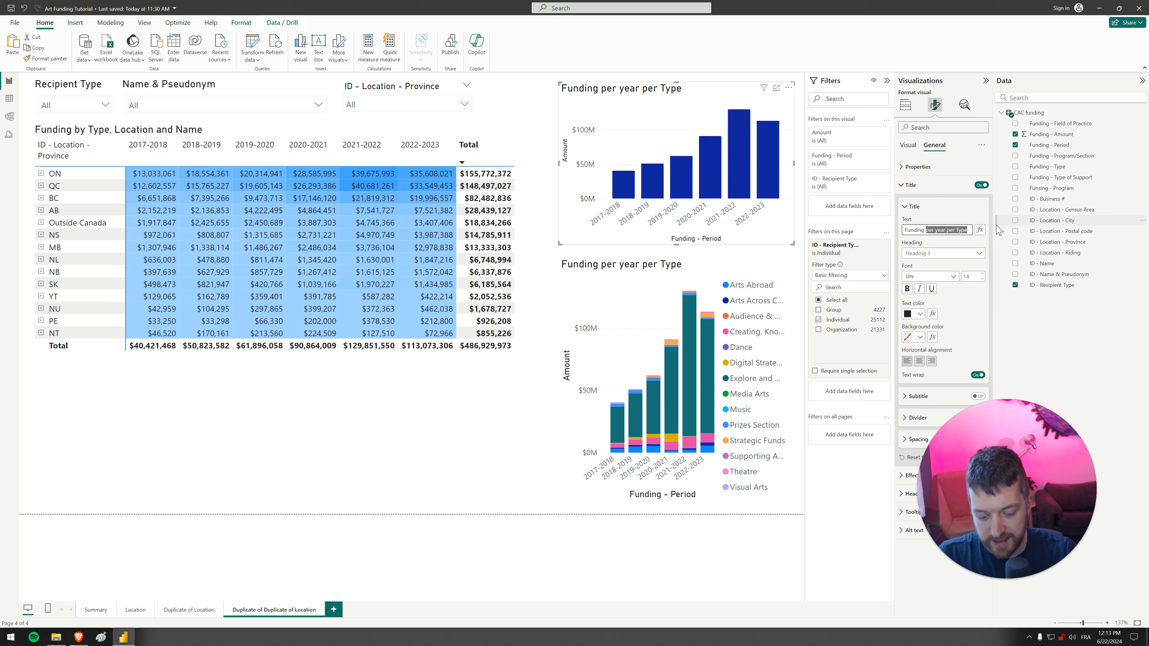
text(Per Individual)
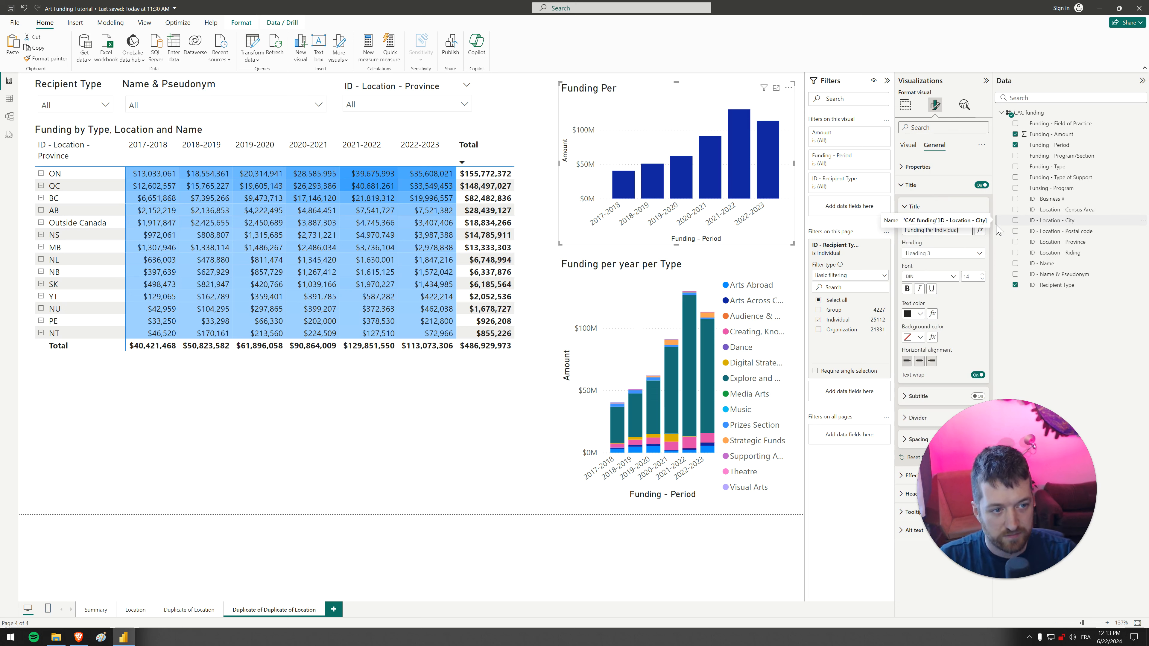
Remove ID - Location - Province from the matrix rows and widen the matrix to fit the yearly columns and Total.
click(414, 129)
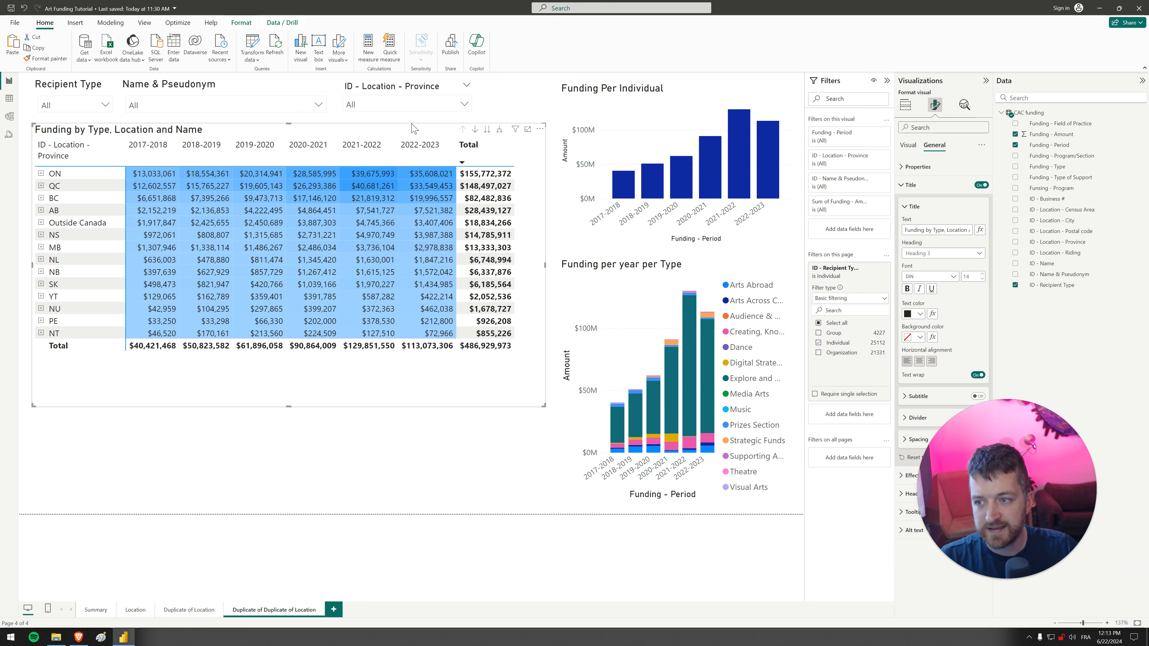
click(905, 104)
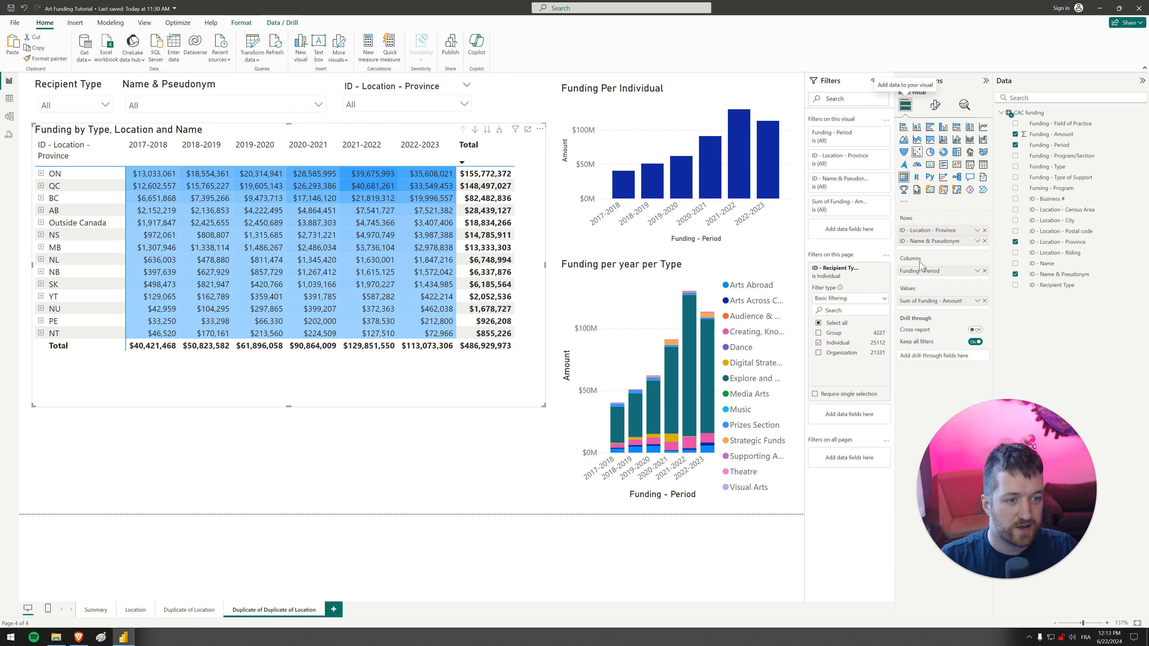
click(985, 231)
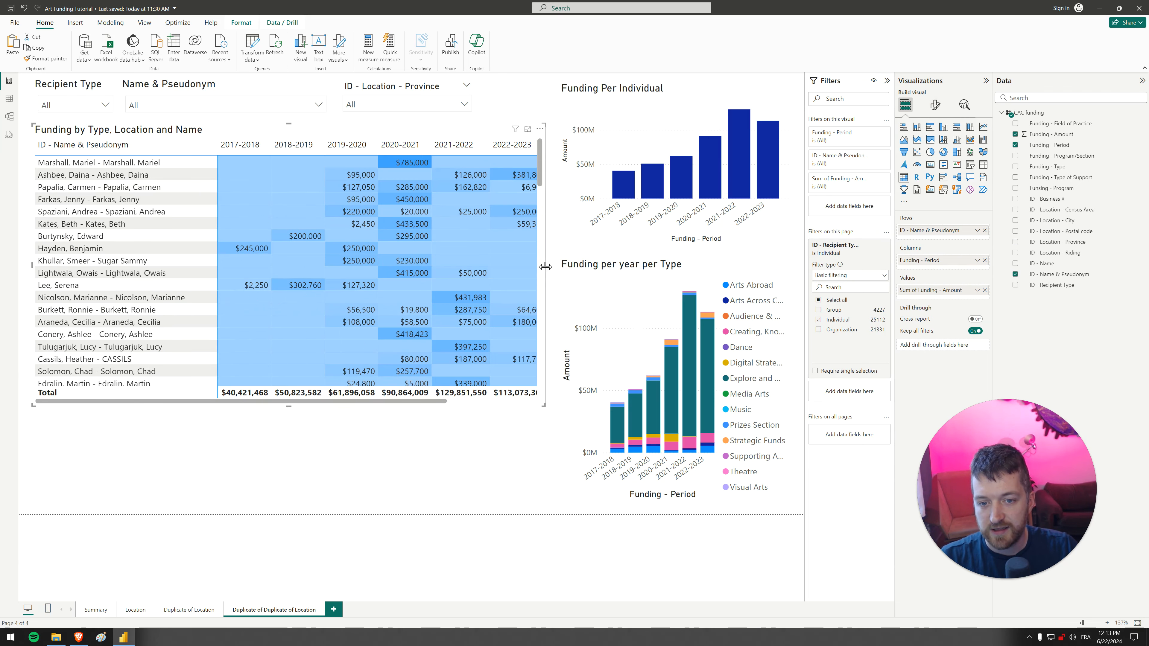
drag(545, 267, 633, 267)
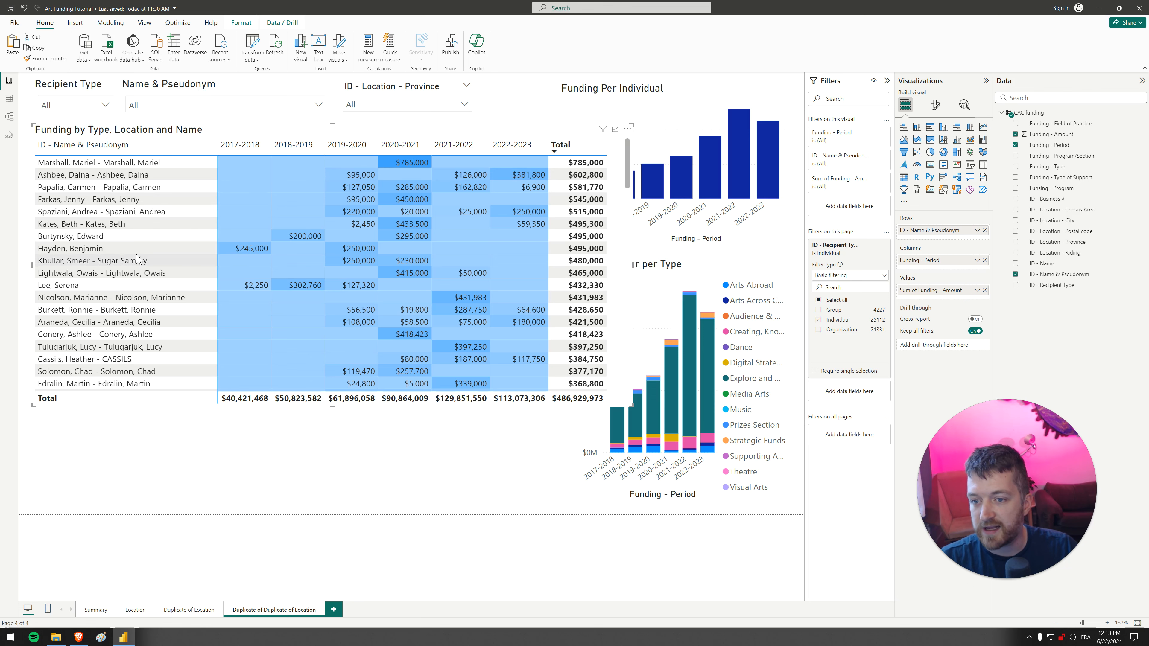
scroll(139, 261, down, 10)
scroll(139, 261, up, 10)
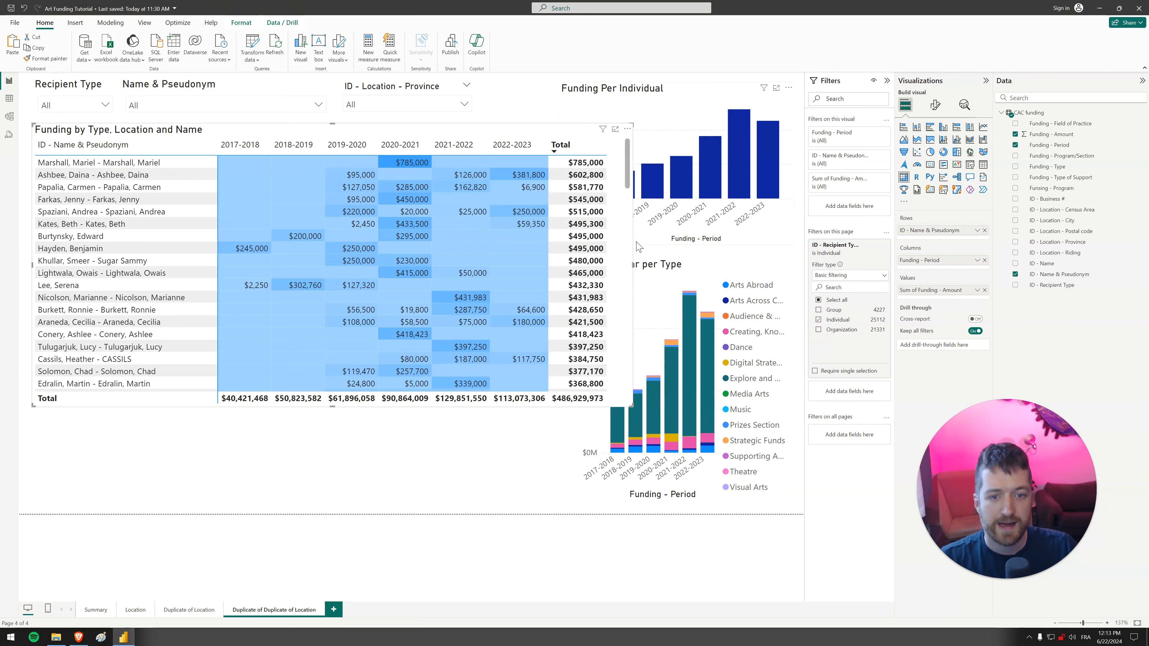
drag(632, 265, 615, 266)
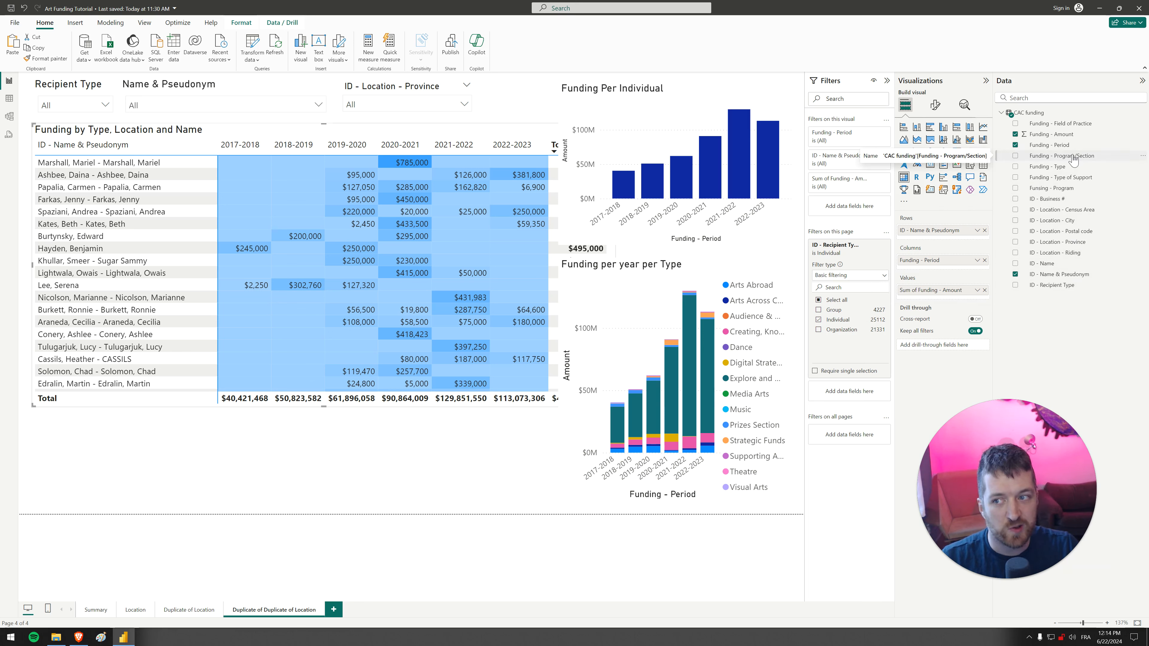
Add Funding - Program/Section above ID - Name & Pseudonym in the matrix rows and narrow the row header column.
drag(1071, 159, 958, 228)
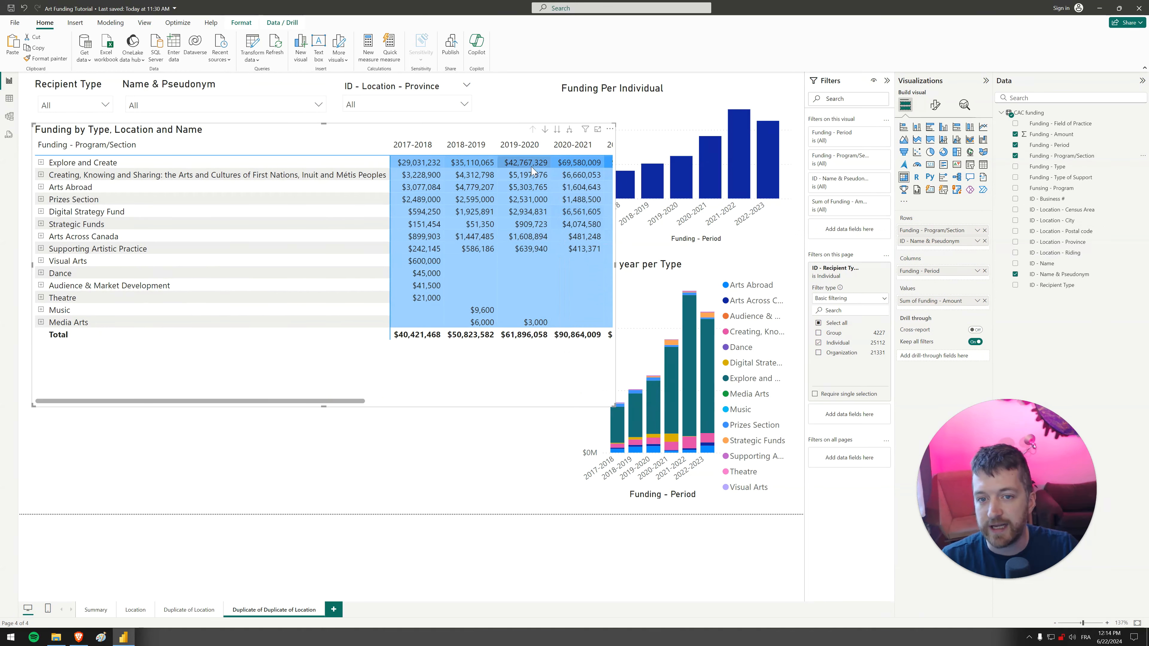
drag(390, 149, 217, 142)
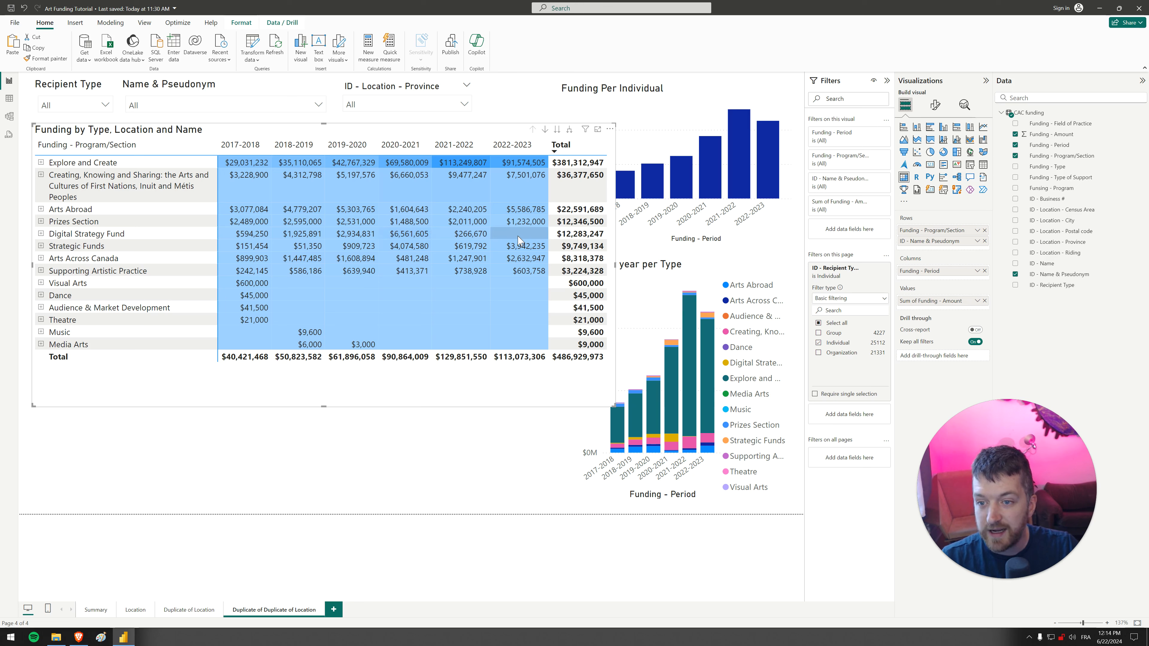
Expand Digital Strategy Fund in the matrix, examine its recipients and yearly amounts, and collapse it again.
click(152, 234)
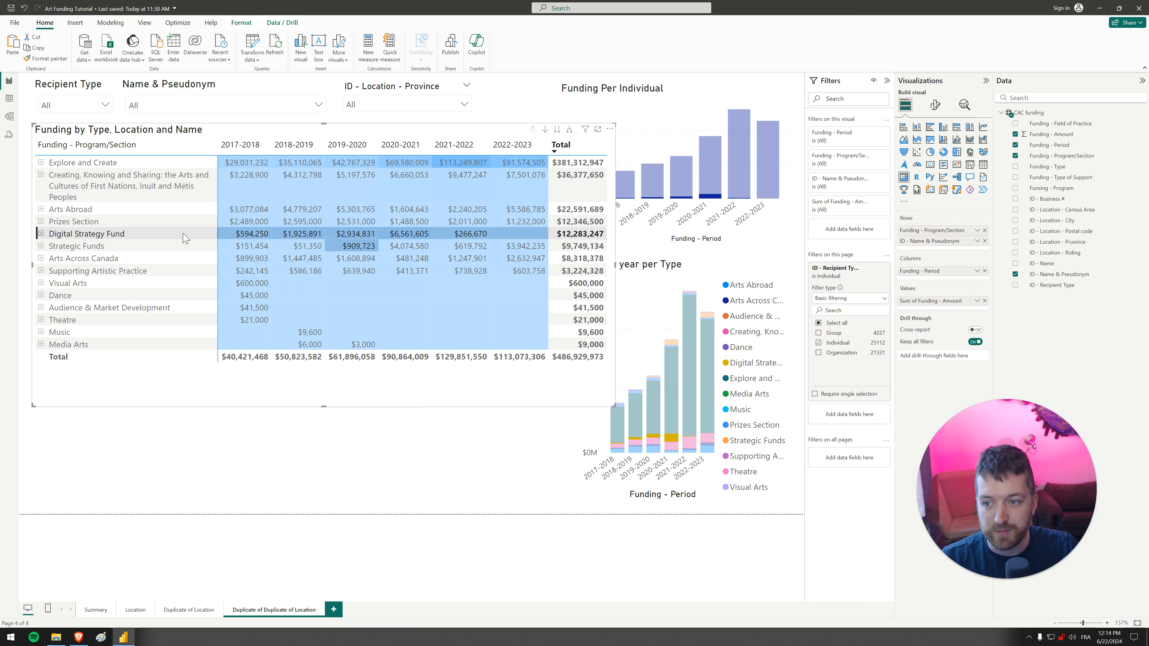
click(40, 234)
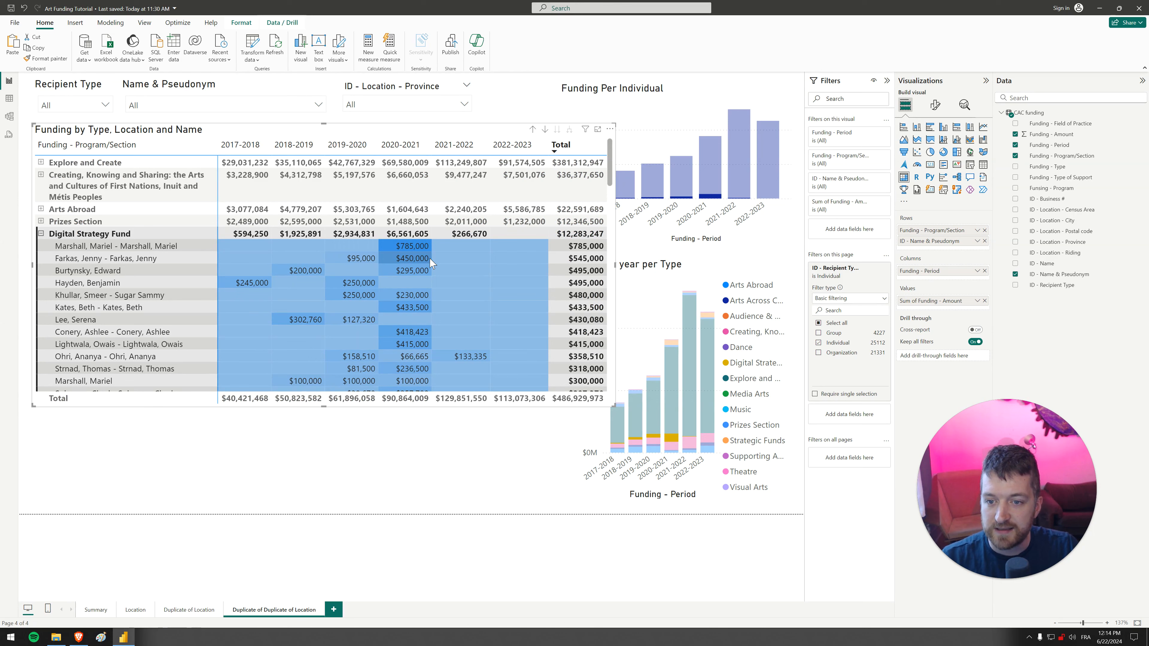
scroll(436, 253, down, 5)
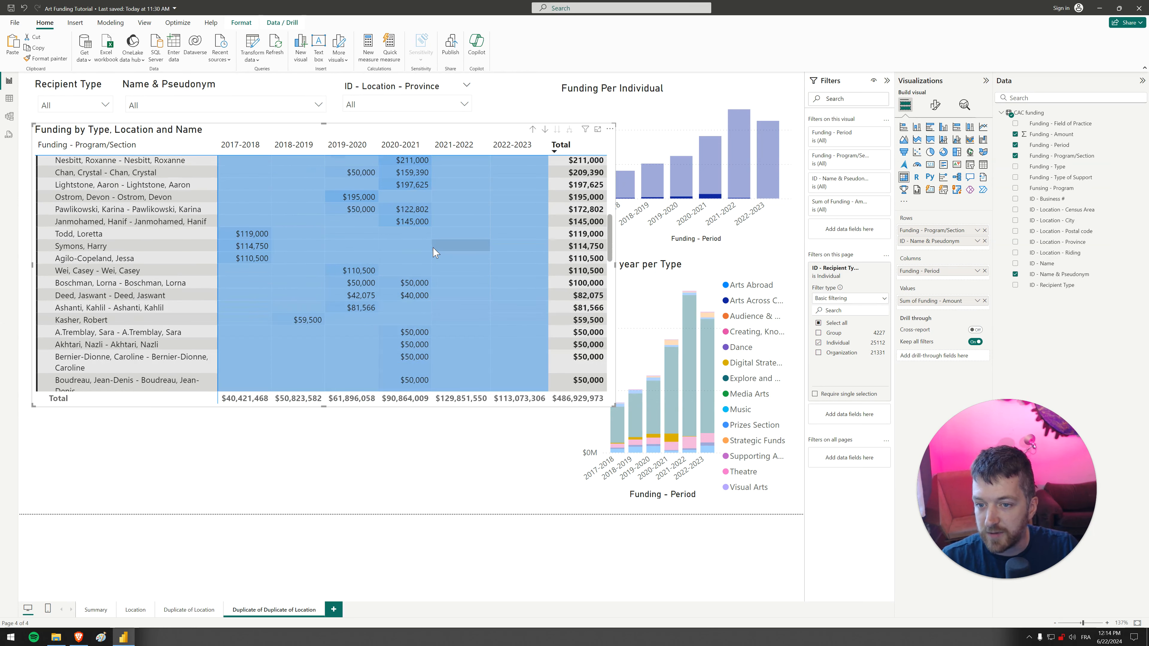
scroll(434, 253, up, 5)
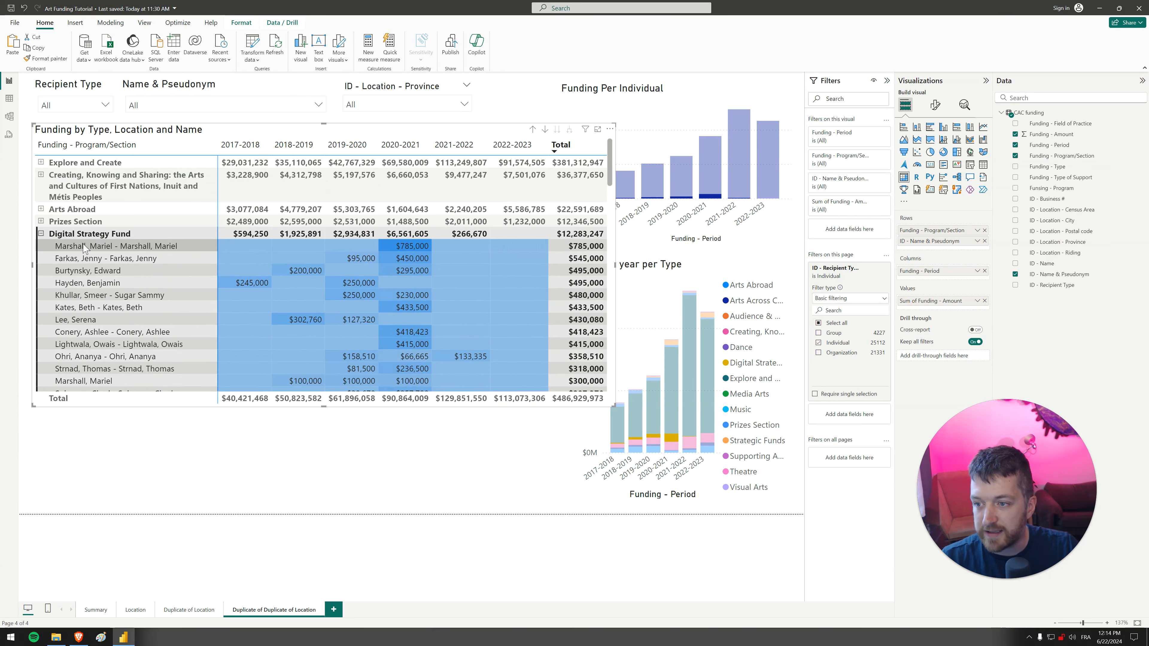
scroll(298, 294, down, 6)
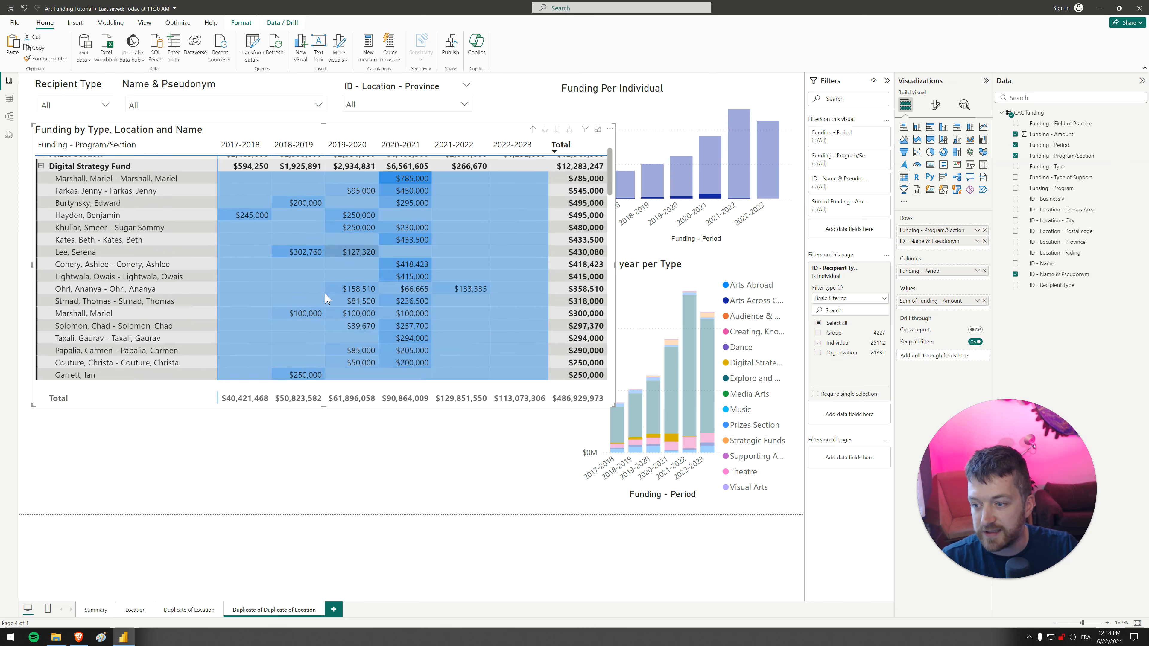
scroll(299, 294, down, 5)
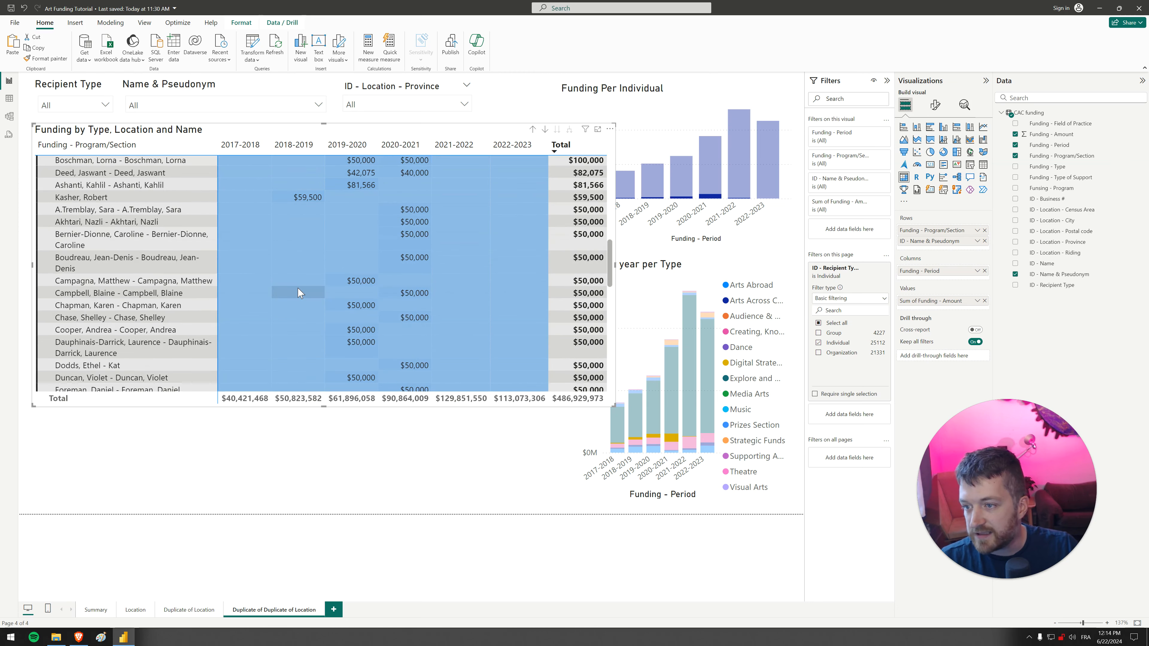
scroll(298, 292, up, 11)
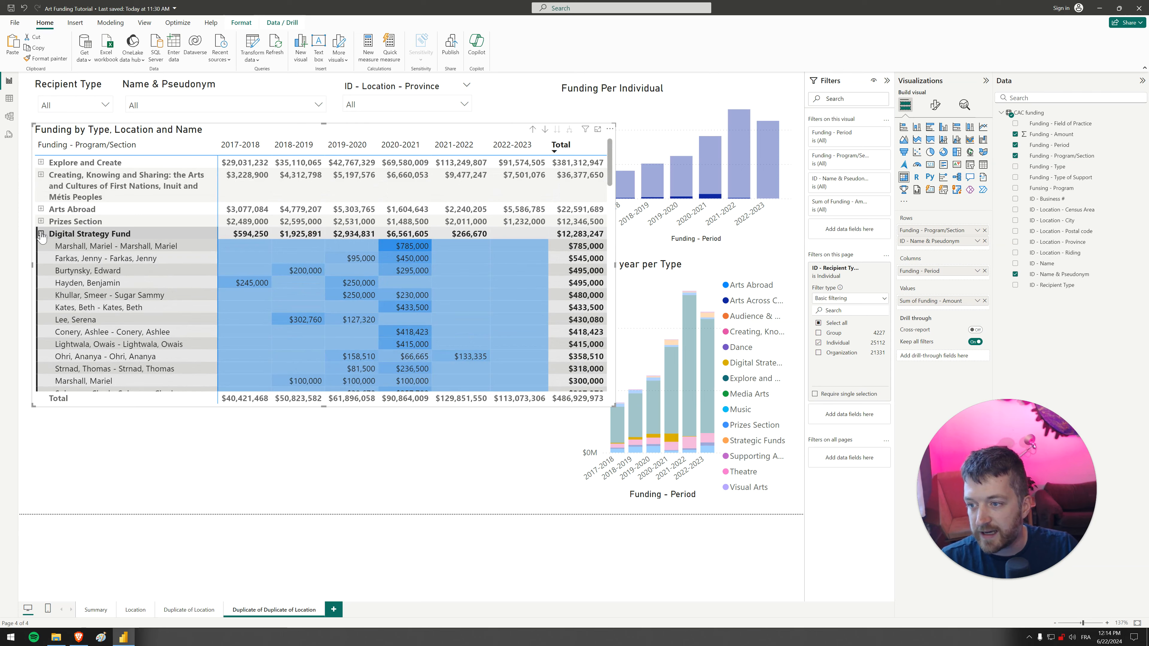
click(42, 235)
Move Funding - Program/Section below ID - Name & Pseudonym in the matrix rows and expand every recipient to program level.
drag(932, 230, 932, 248)
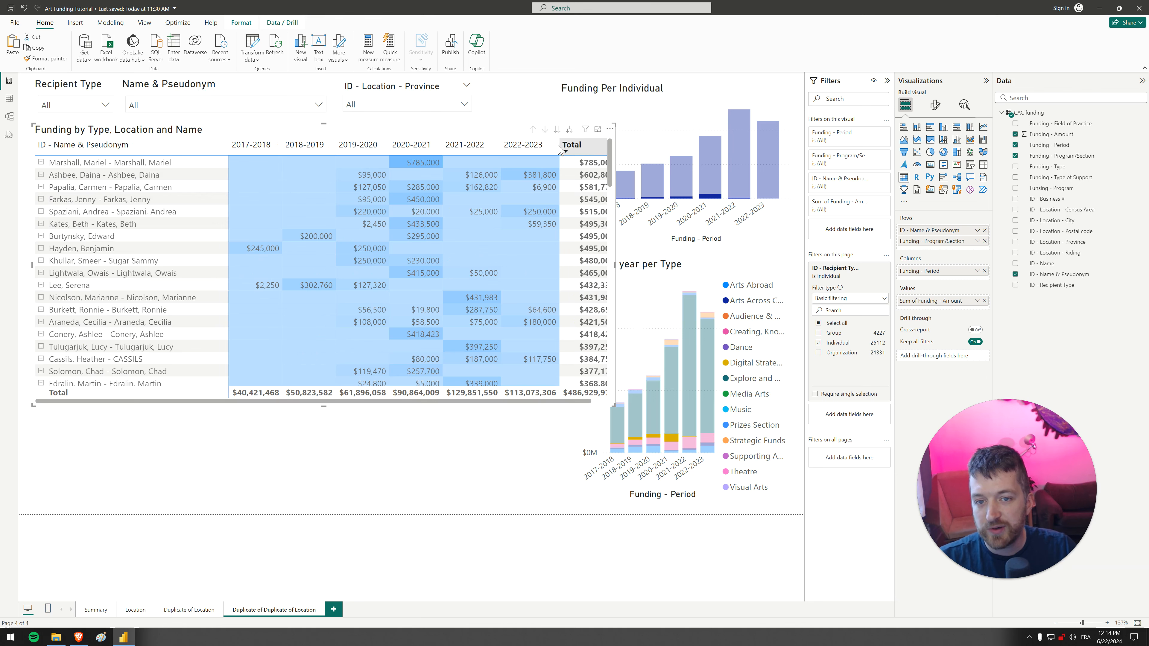
click(568, 130)
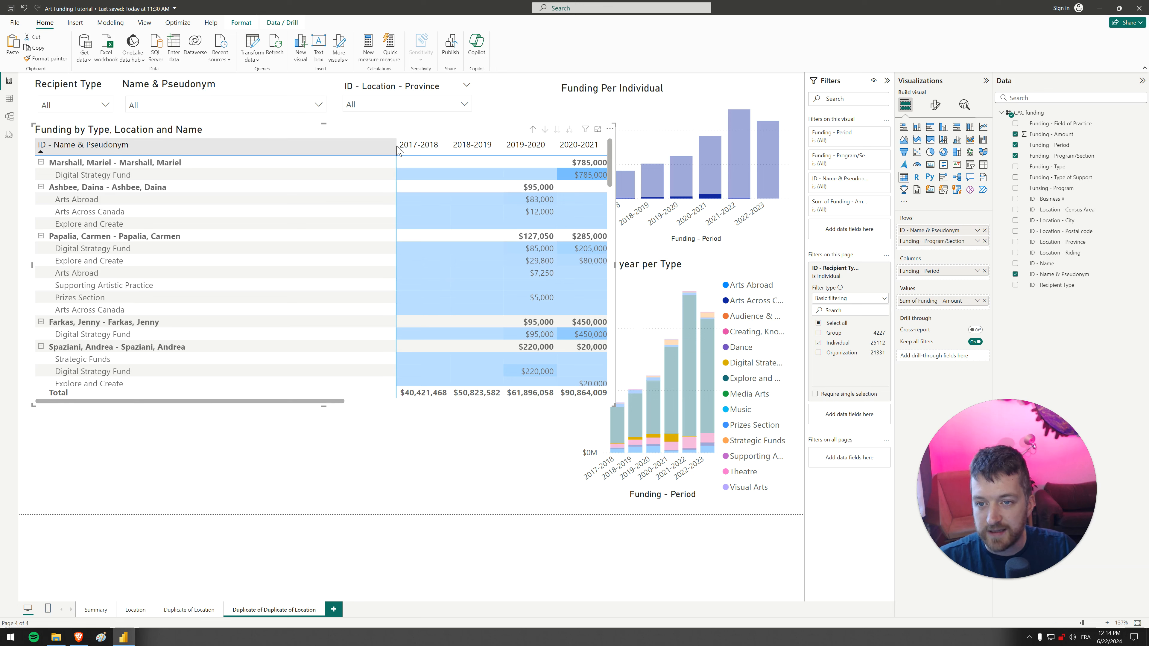
Narrow the matrix's name column and cross-filter the charts by the third recipient's row, leaving no visual selected.
drag(396, 146, 224, 149)
click(587, 238)
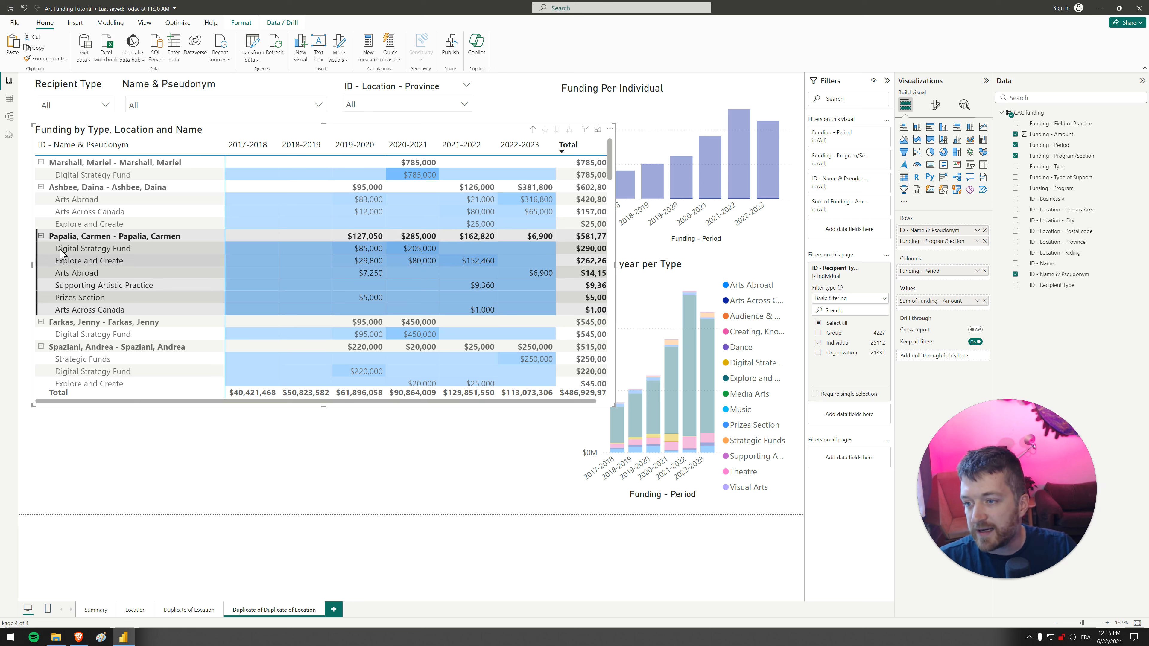
click(350, 466)
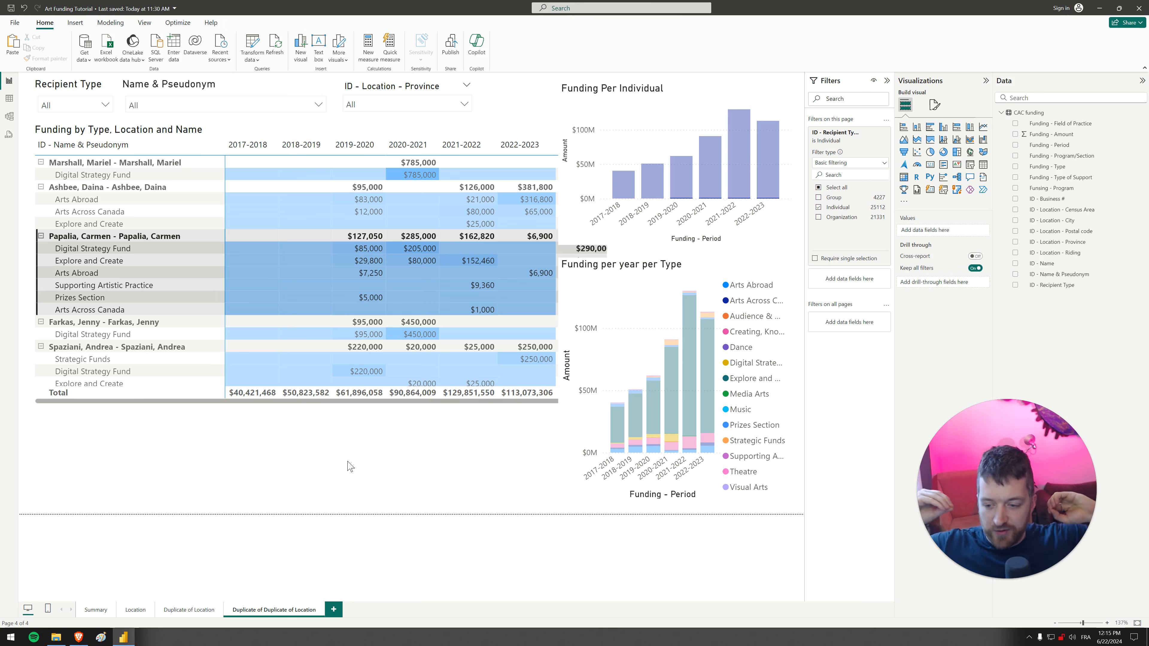